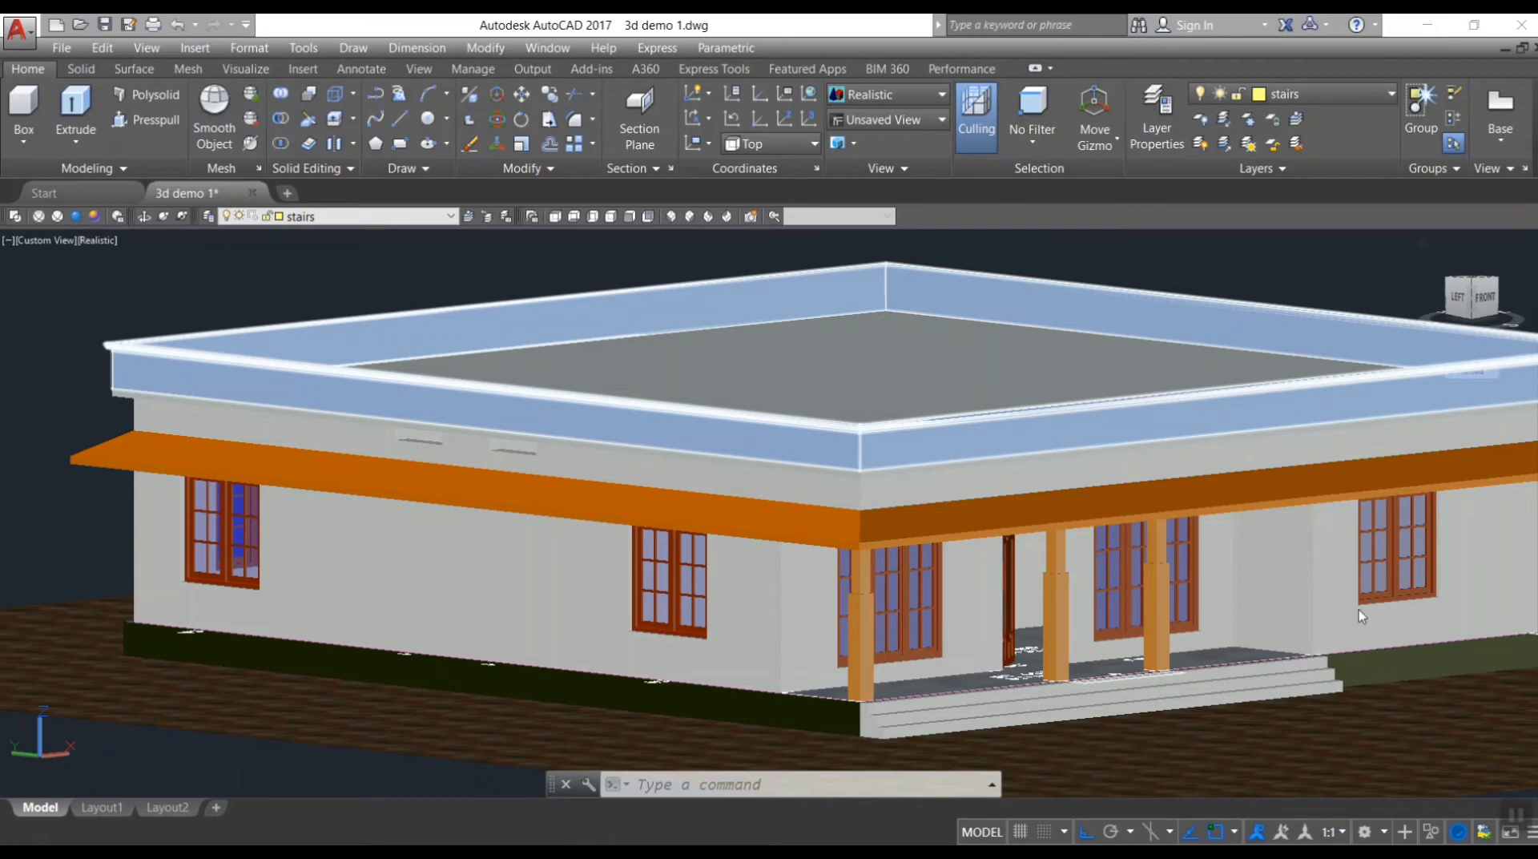
# - Zoom out and orbit the house model to look down onto its flat blue roof
pyautogui.scroll(-2, 1395, 682)
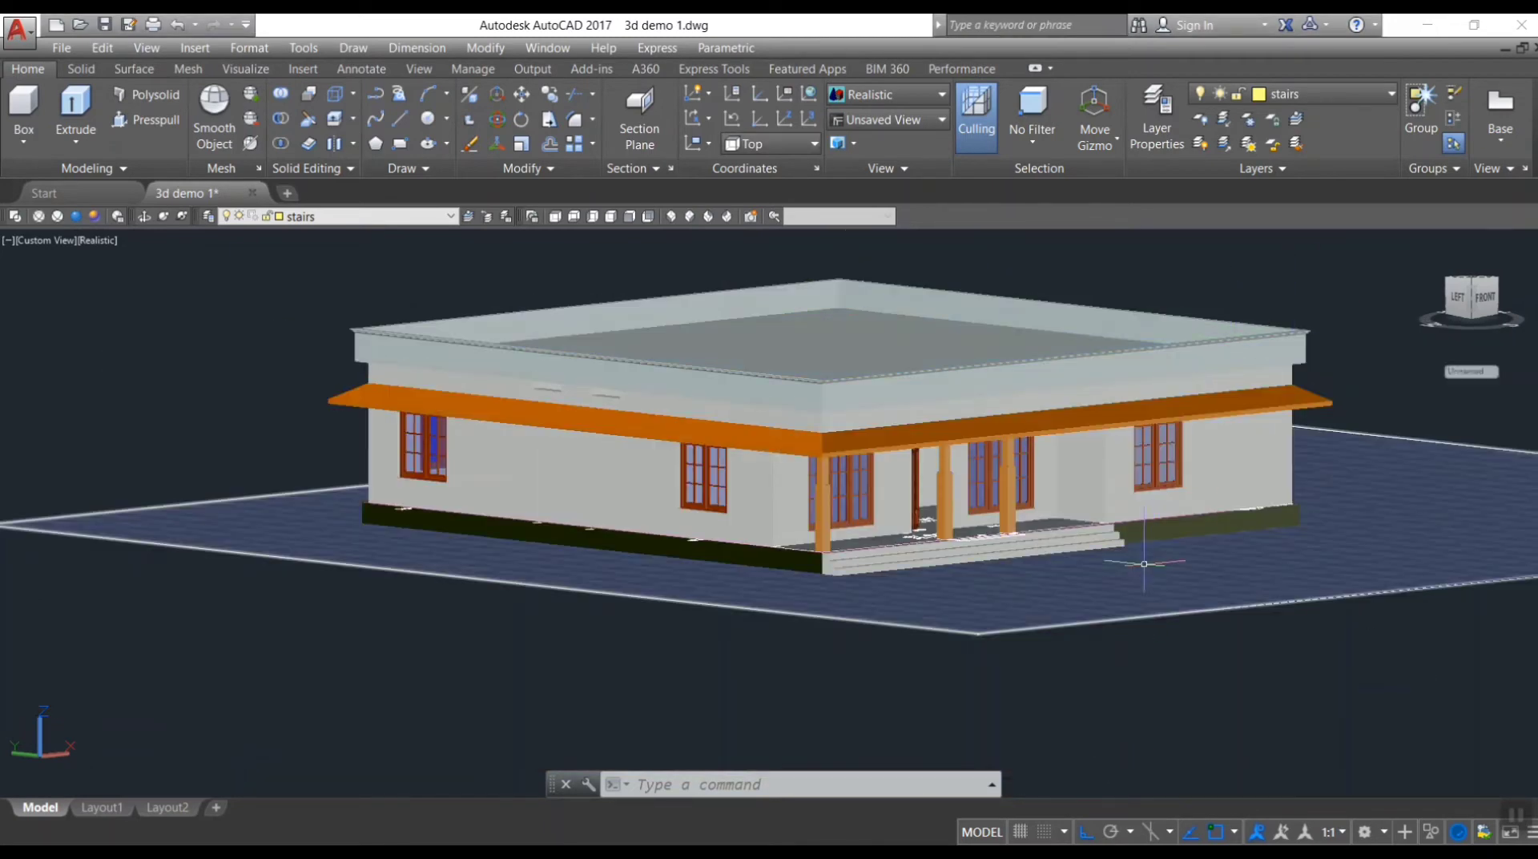
pyautogui.keyDown('shift'); pyautogui.moveTo(1150, 559); pyautogui.dragTo(893, 318, button='middle'); pyautogui.keyUp('shift')
# - Hide the roof slab using Isolate > Hide Objects
pyautogui.click(893, 318)
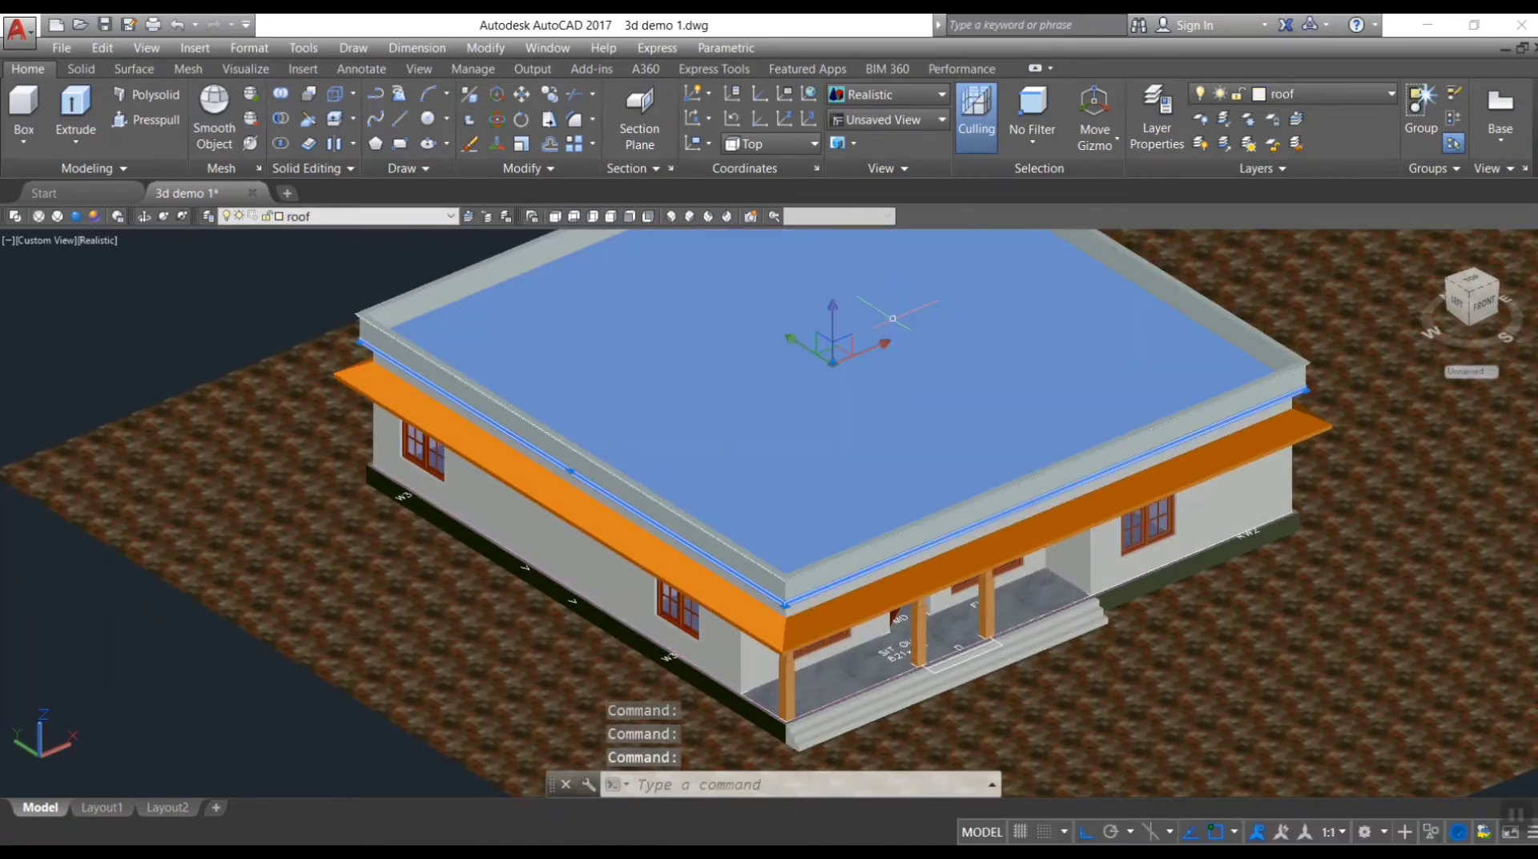
pyautogui.rightClick(892, 319)
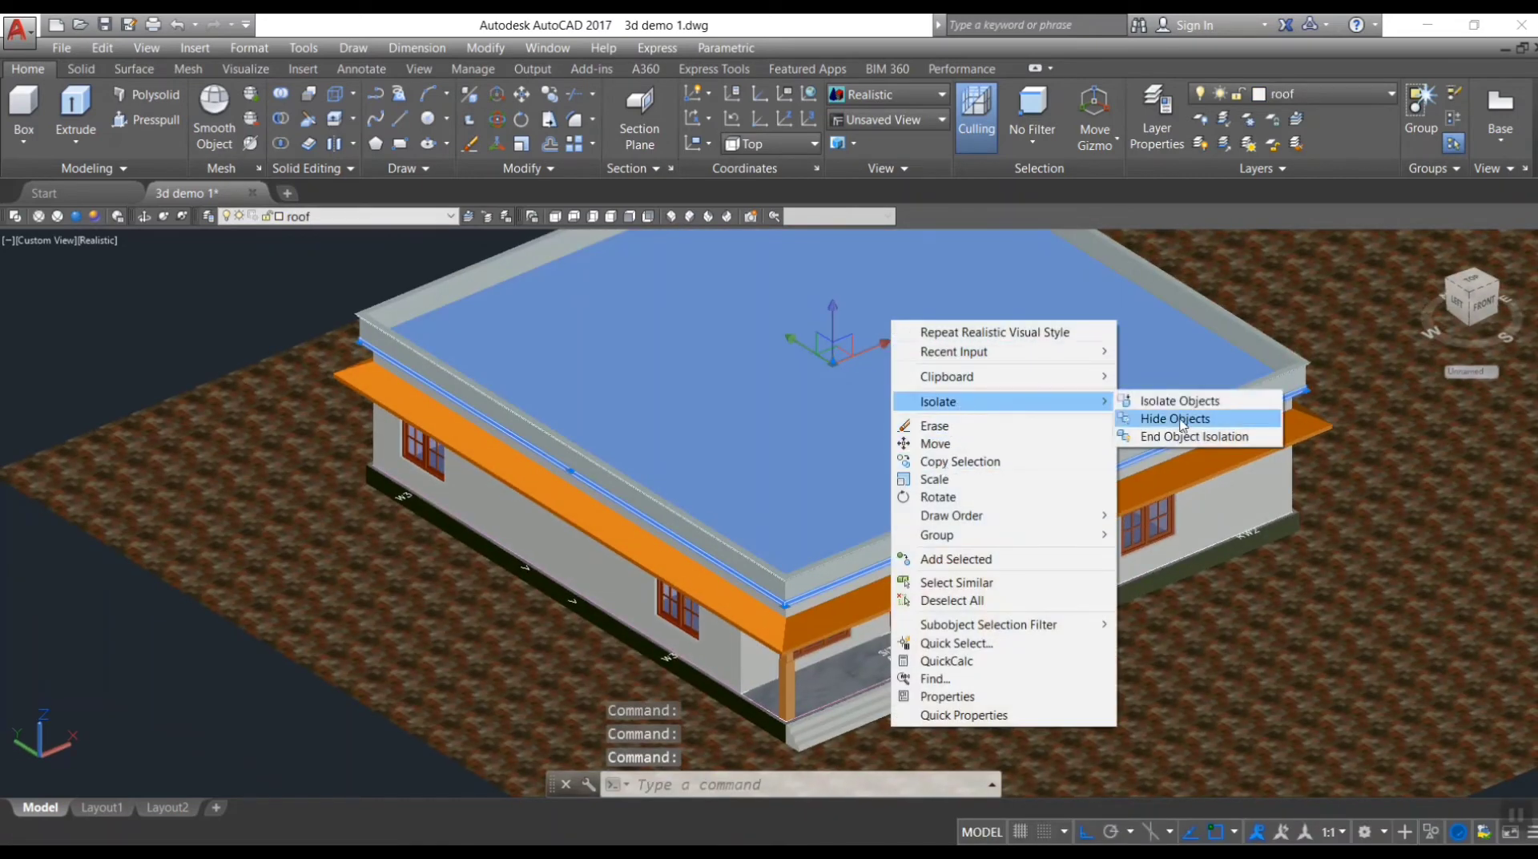
pyautogui.click(1176, 420)
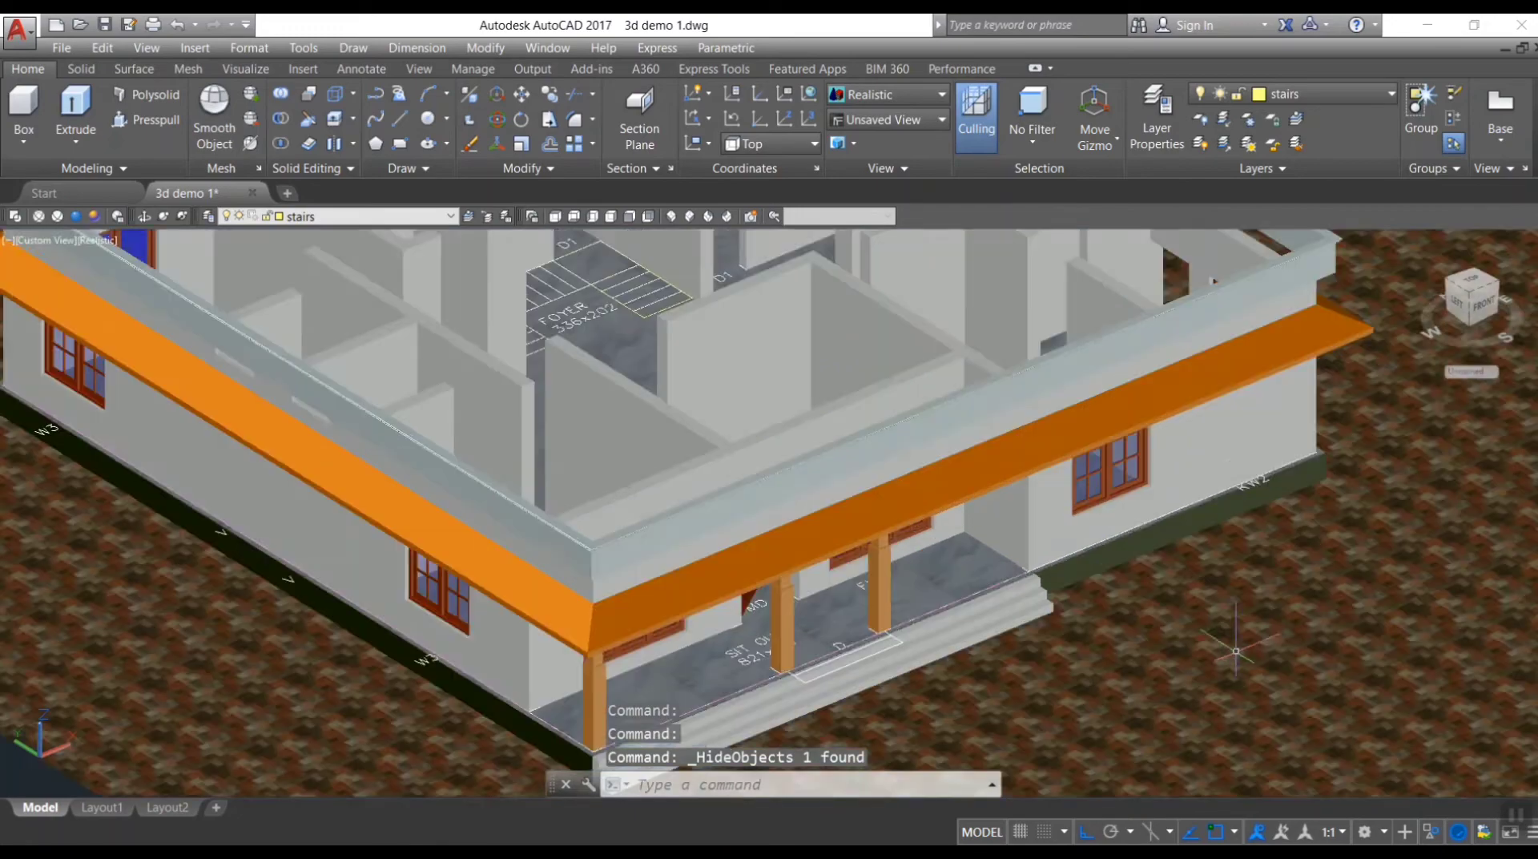
# - Orbit and zoom to look straight down on the foyer stairs and rooms
pyautogui.scroll(3, 1122, 689)
pyautogui.keyDown('shift'); pyautogui.moveTo(1122, 689); pyautogui.dragTo(1197, 638, button='middle'); pyautogui.keyUp('shift')
pyautogui.scroll(-5, 1197, 639)
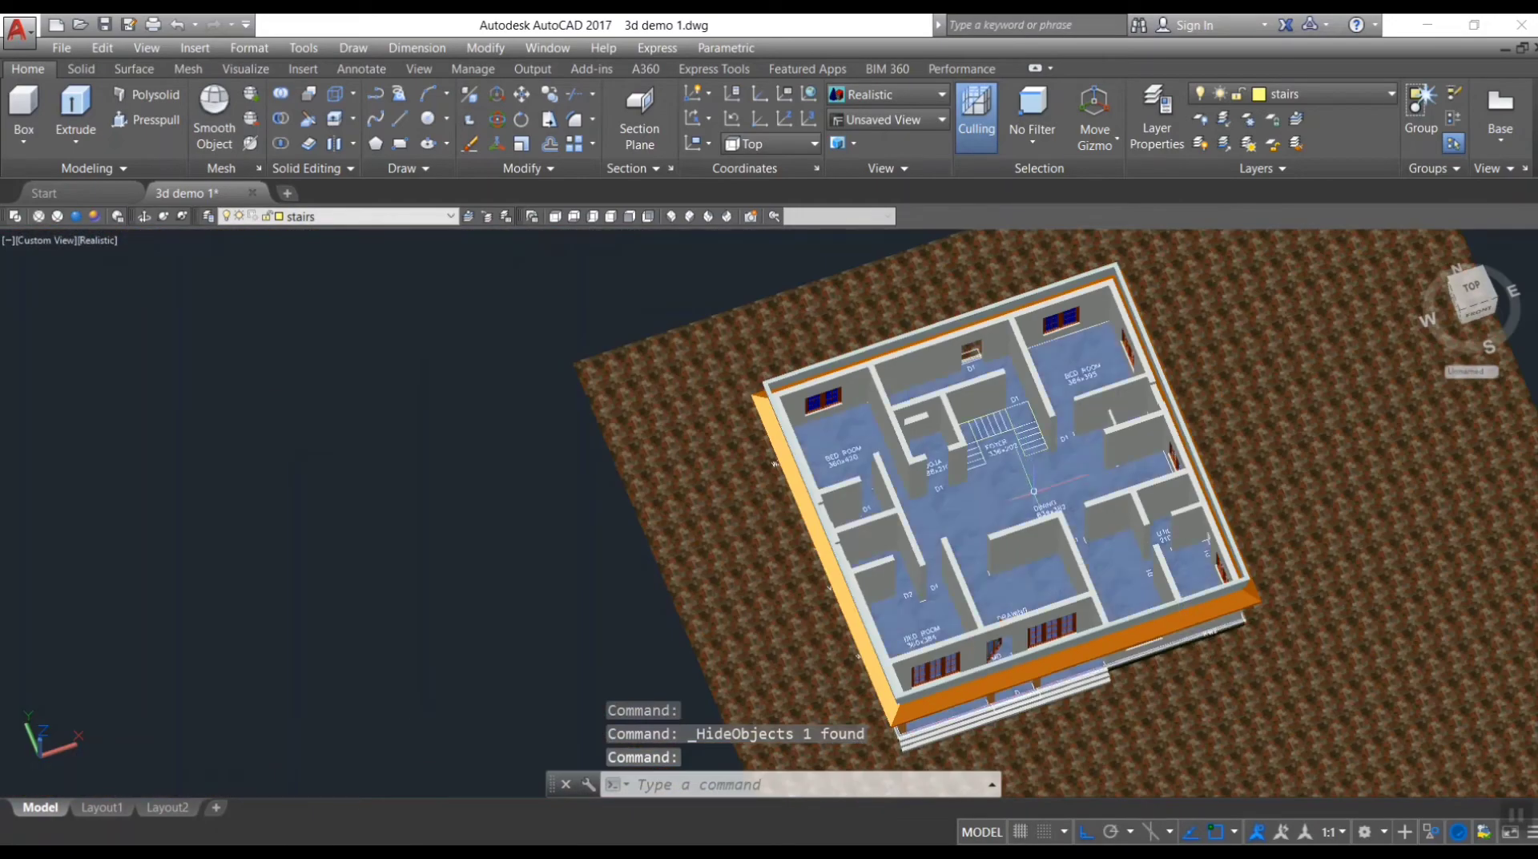
pyautogui.scroll(5, 994, 481)
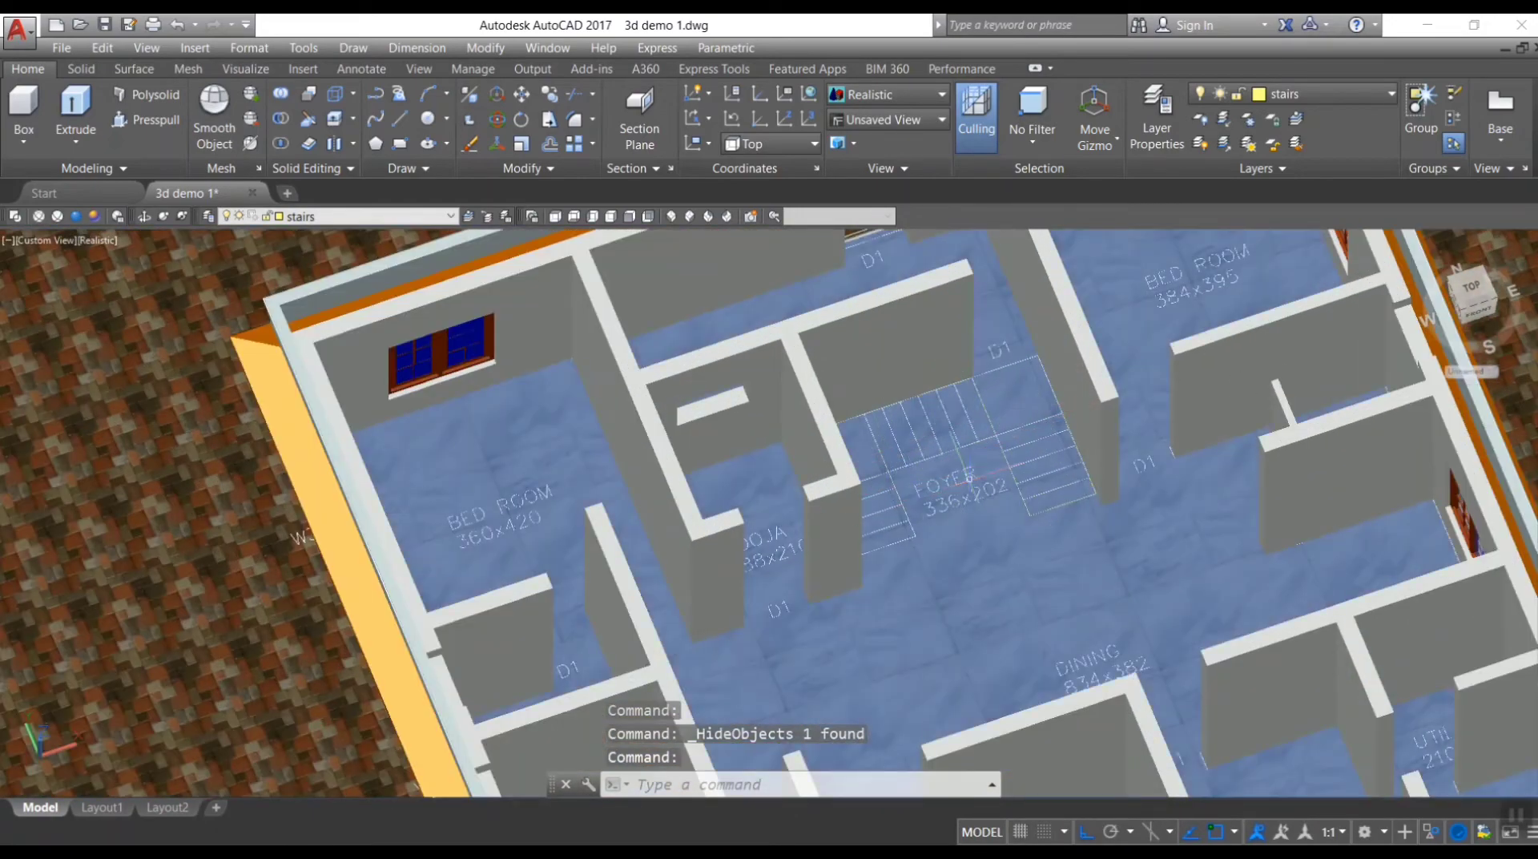
pyautogui.scroll(2, 994, 480)
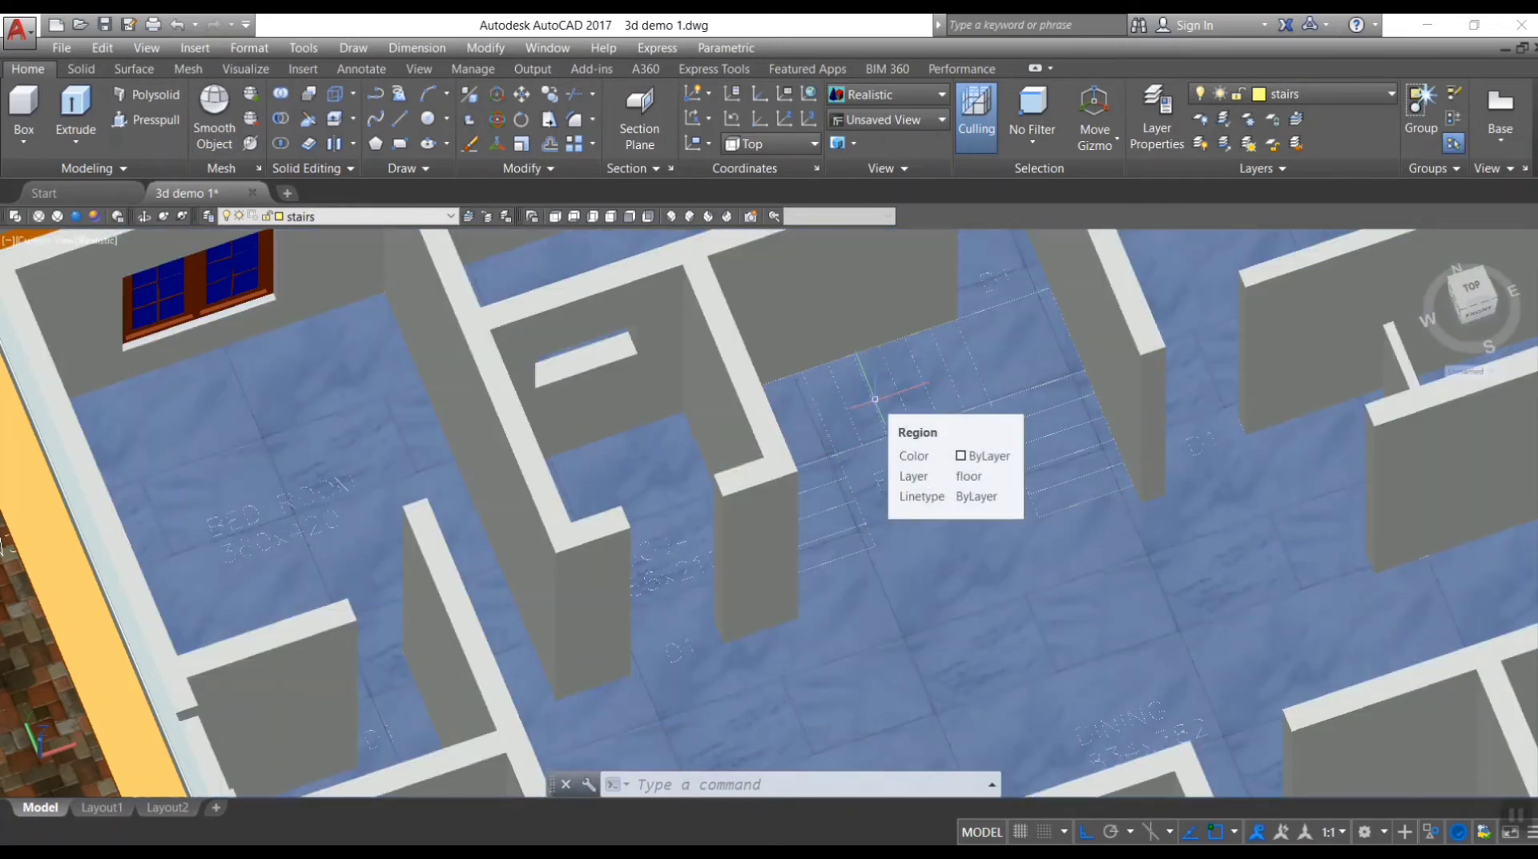
pyautogui.scroll(-3, 875, 398)
pyautogui.scroll(-2, 737, 423)
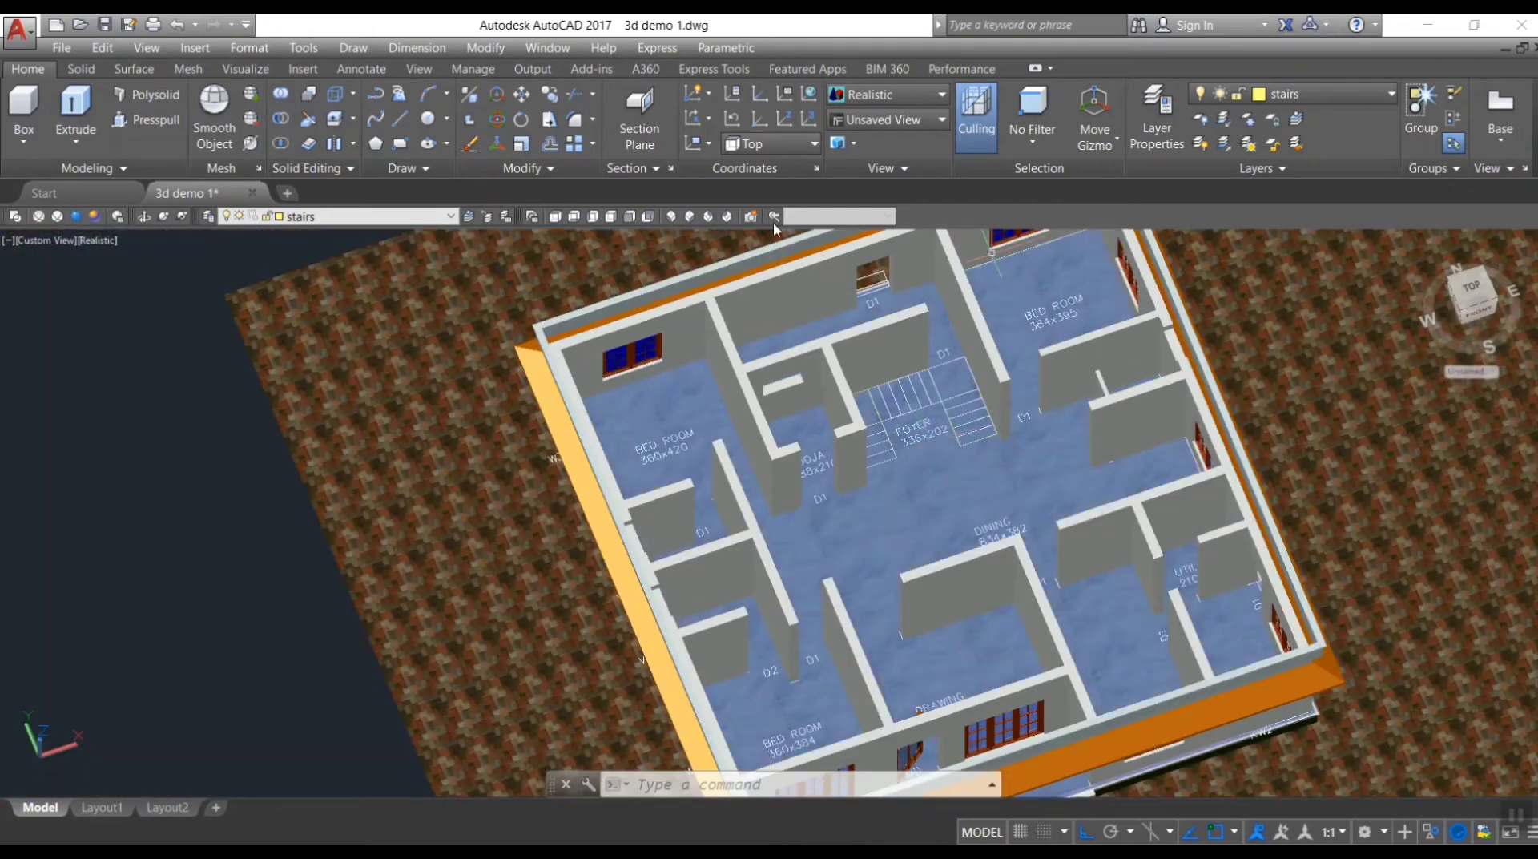
# - In Layer Properties, turn off BASEMENT, beam, Defpoints, door, ff, floor, OUTER and PILLAR layers
pyautogui.click(637, 785)
pyautogui.write('la')
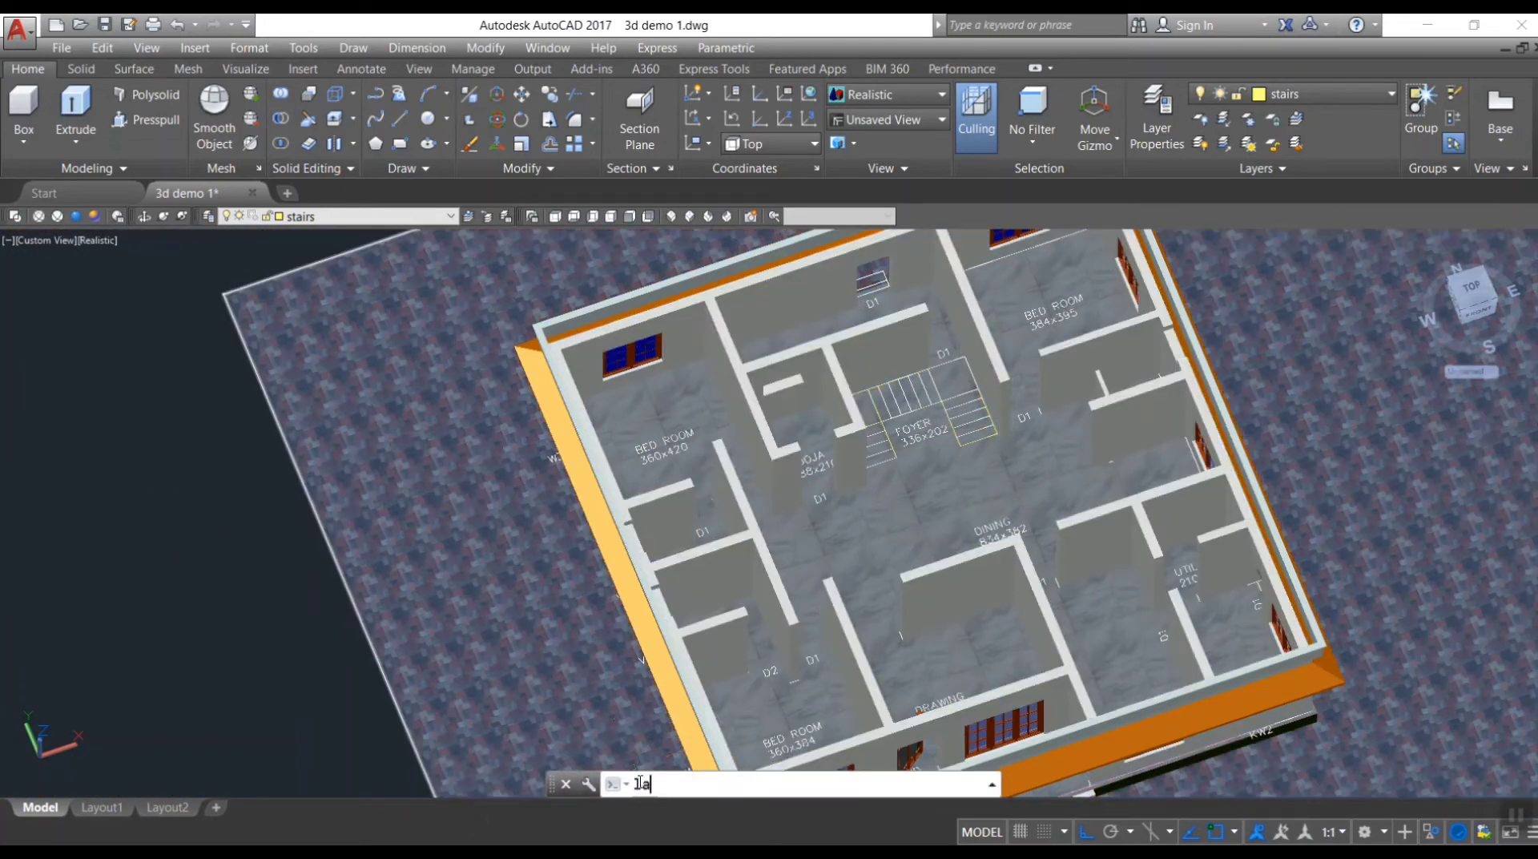
pyautogui.press('Return')
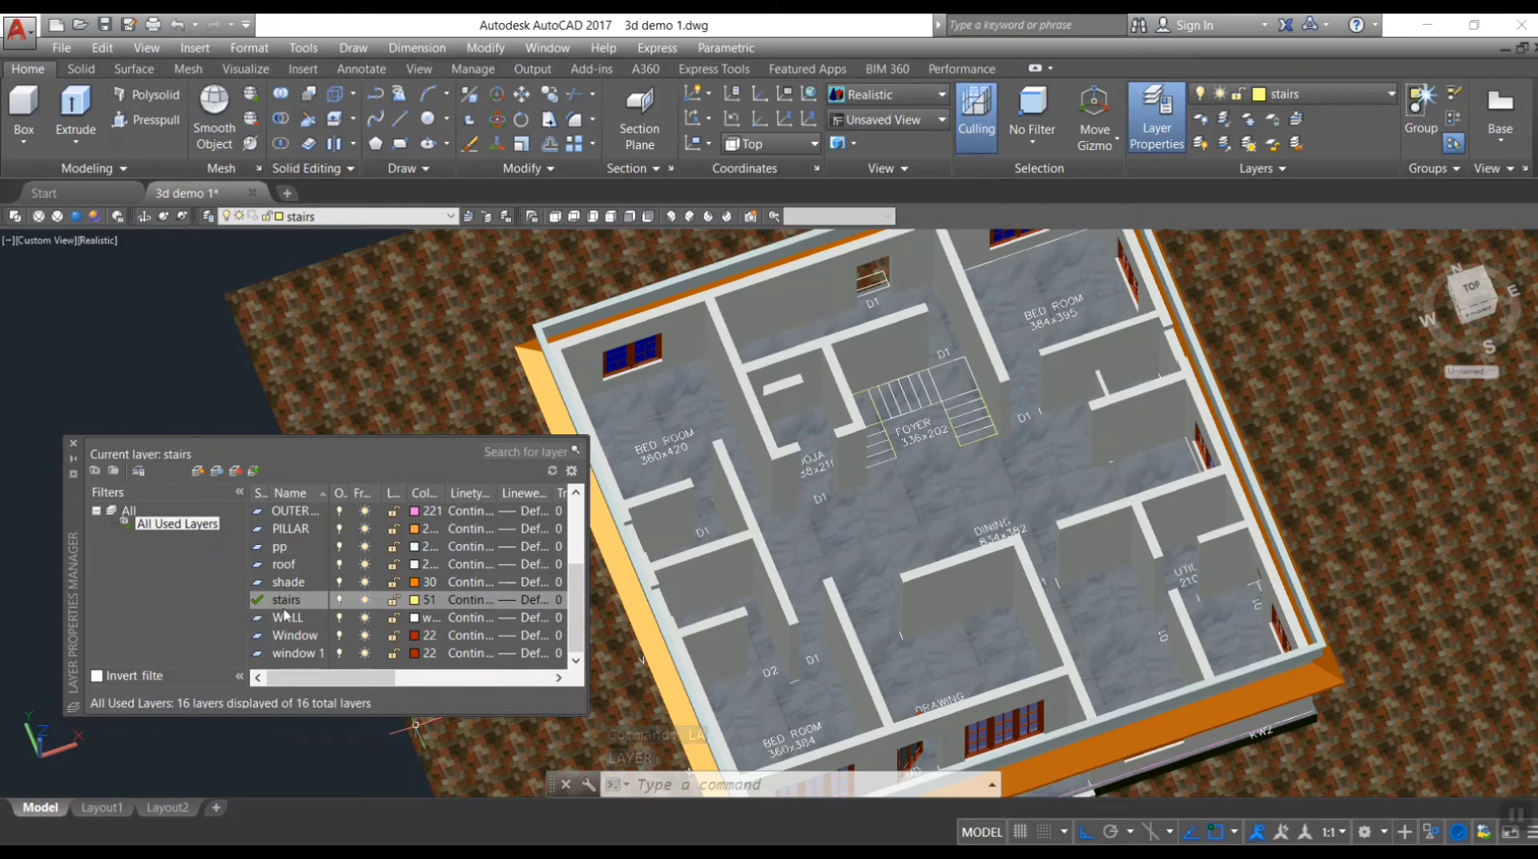
pyautogui.scroll(3, 275, 536)
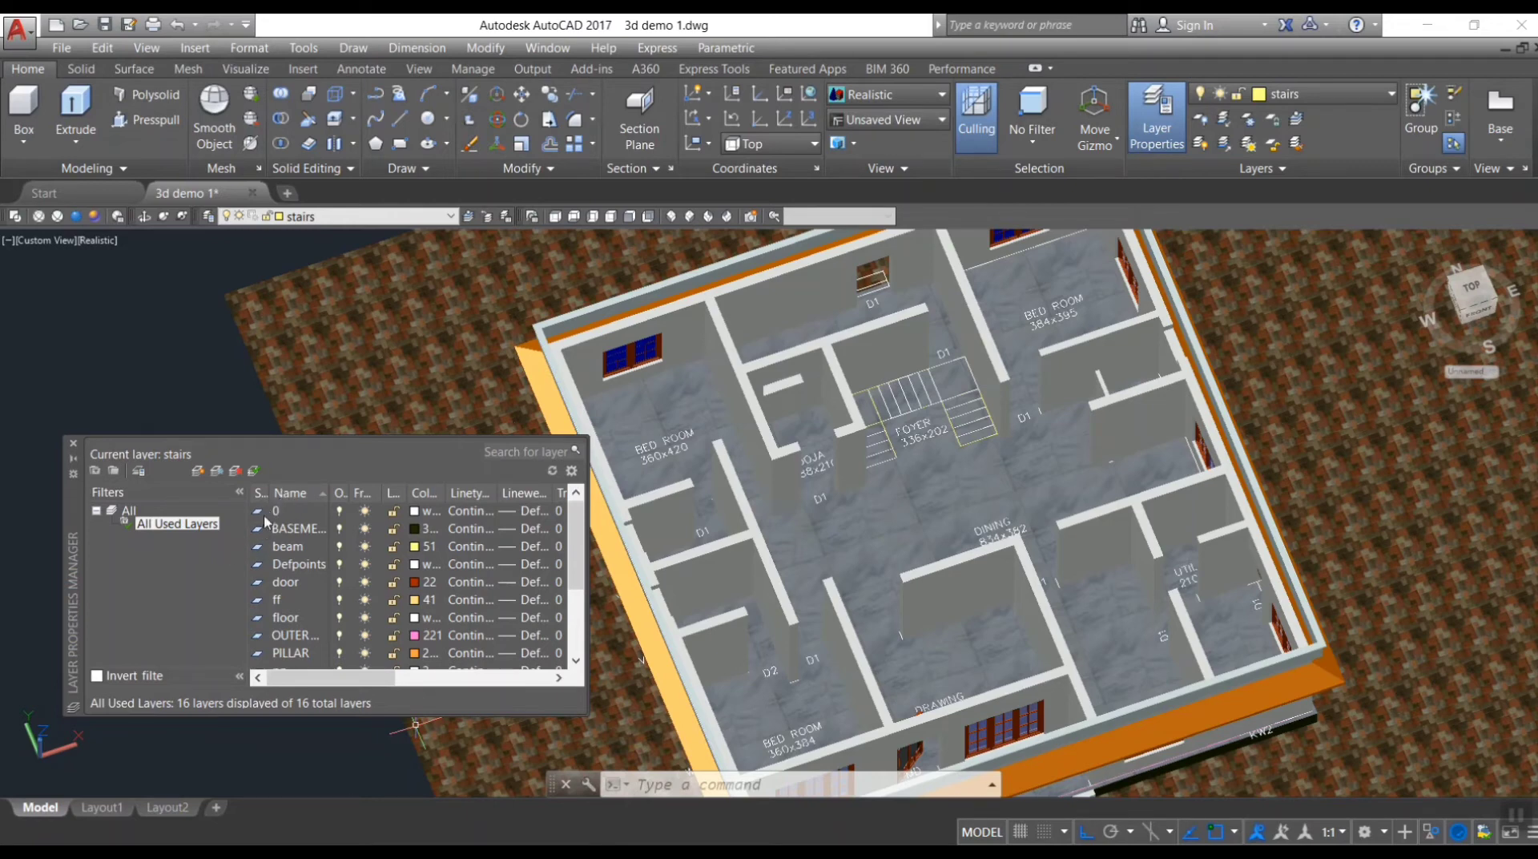
pyautogui.click(340, 528)
pyautogui.click(340, 546)
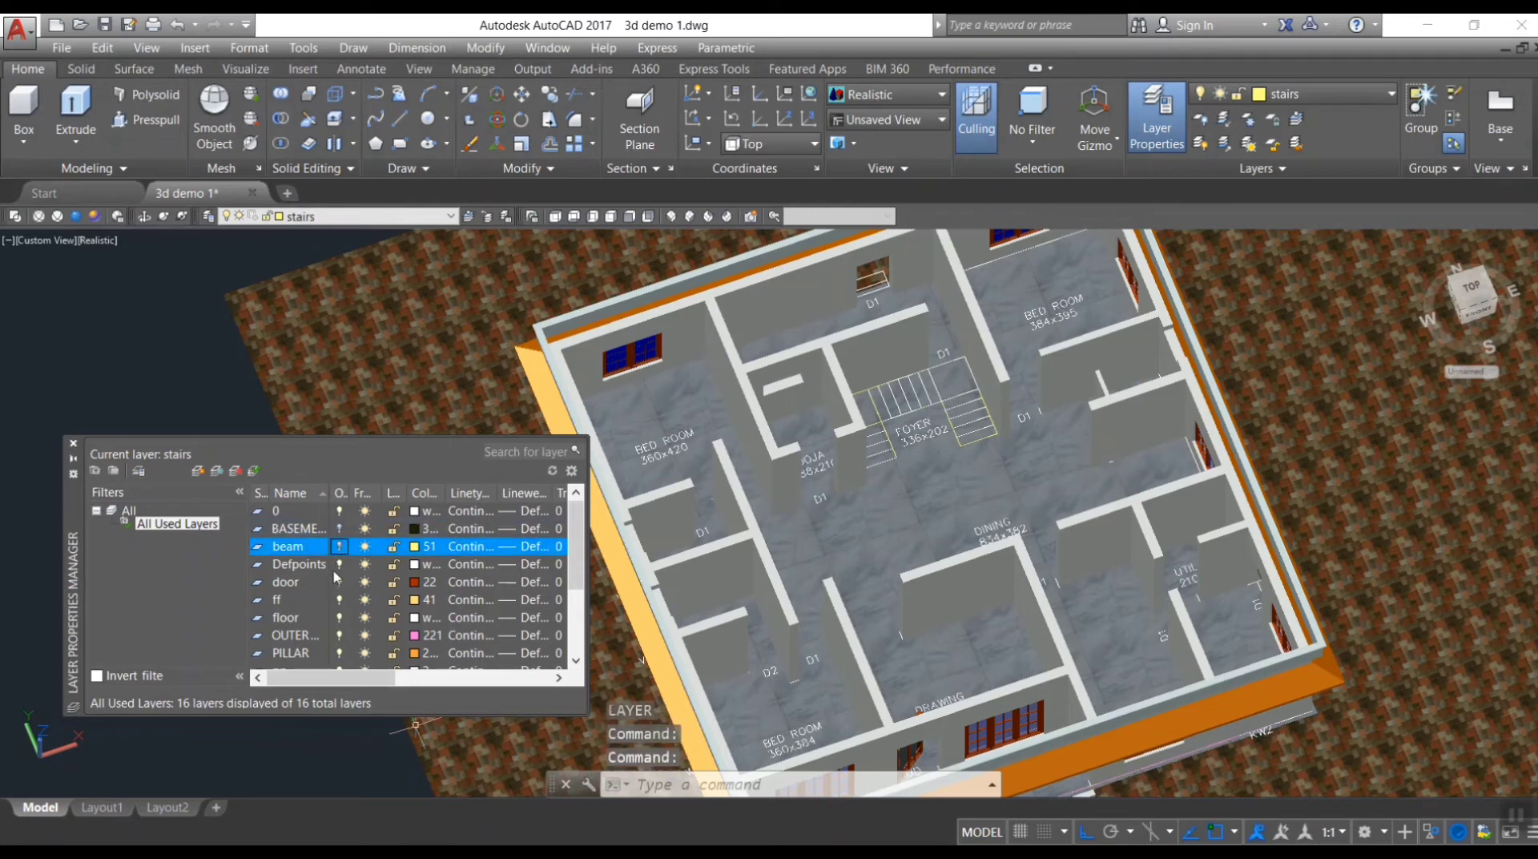
pyautogui.click(340, 564)
pyautogui.click(340, 582)
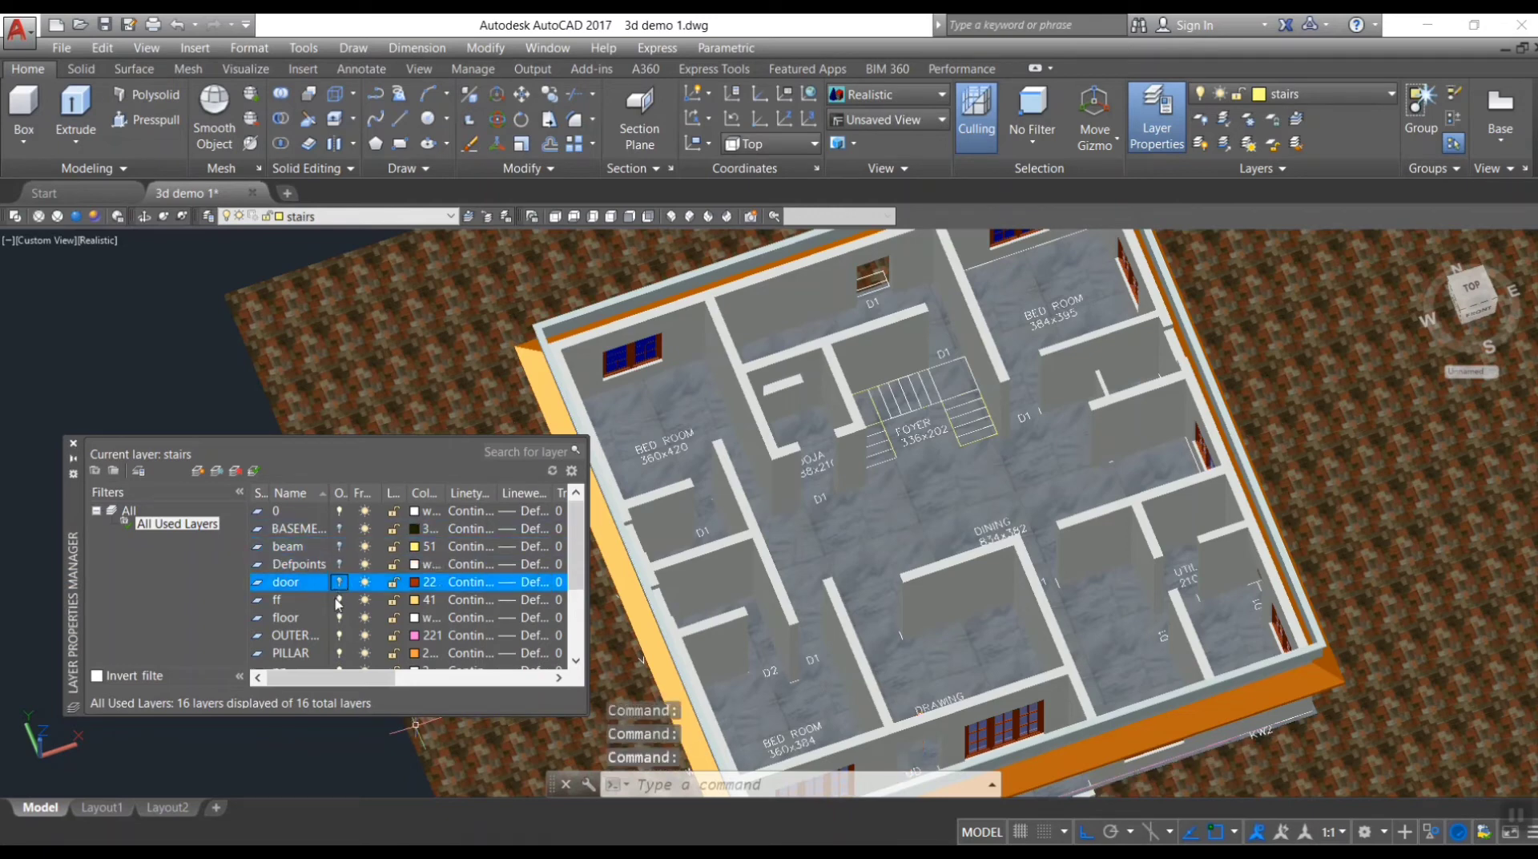
pyautogui.click(340, 599)
pyautogui.click(340, 617)
pyautogui.click(340, 635)
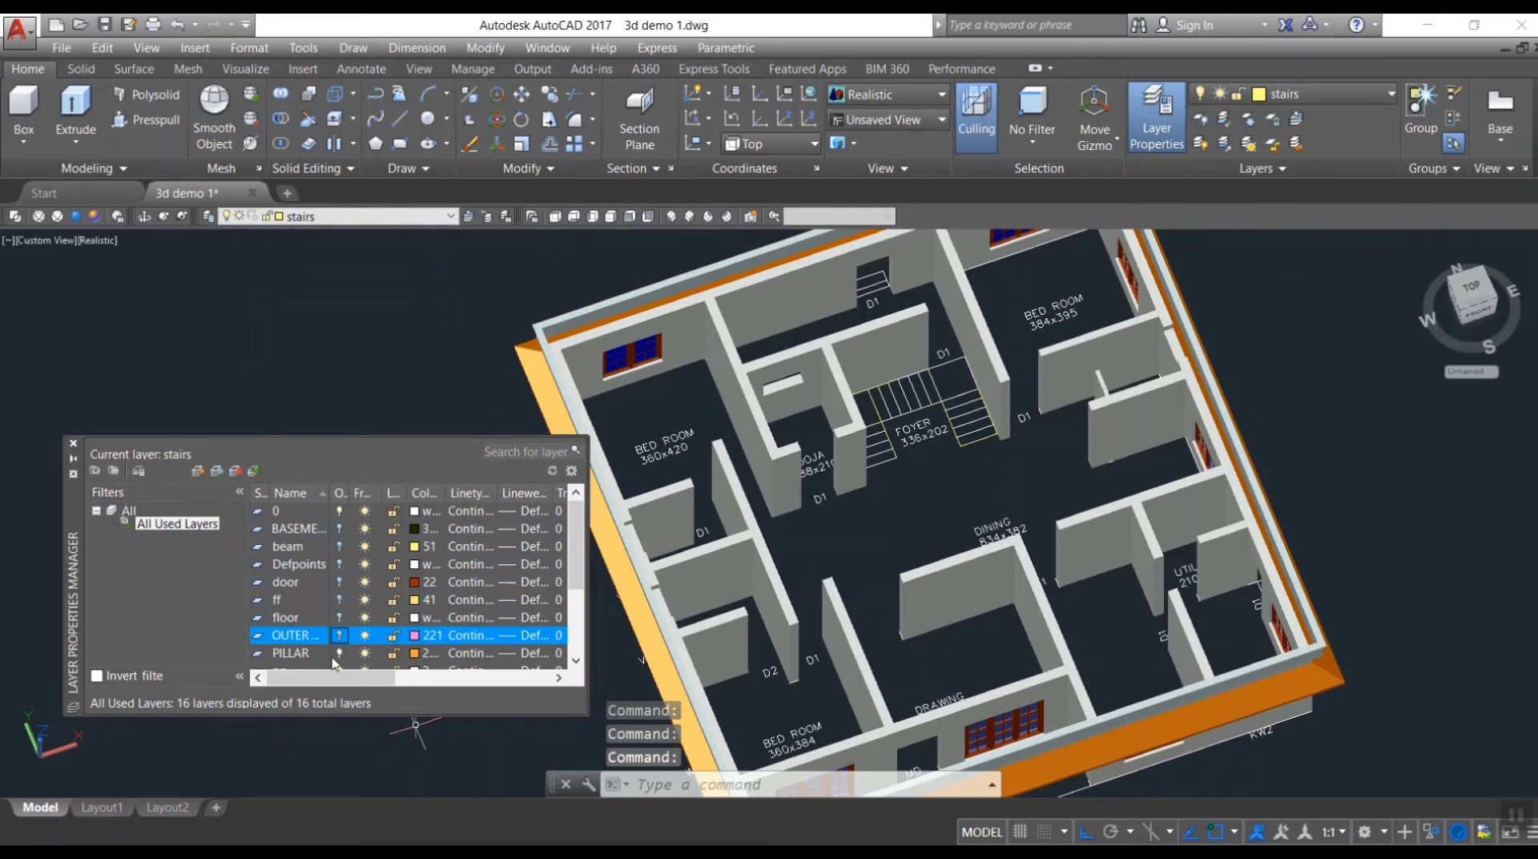
pyautogui.click(339, 653)
# - Turn off roof, shade, WALL, Window and window 1 layers, keeping the current stairs layer on
pyautogui.scroll(-2, 340, 644)
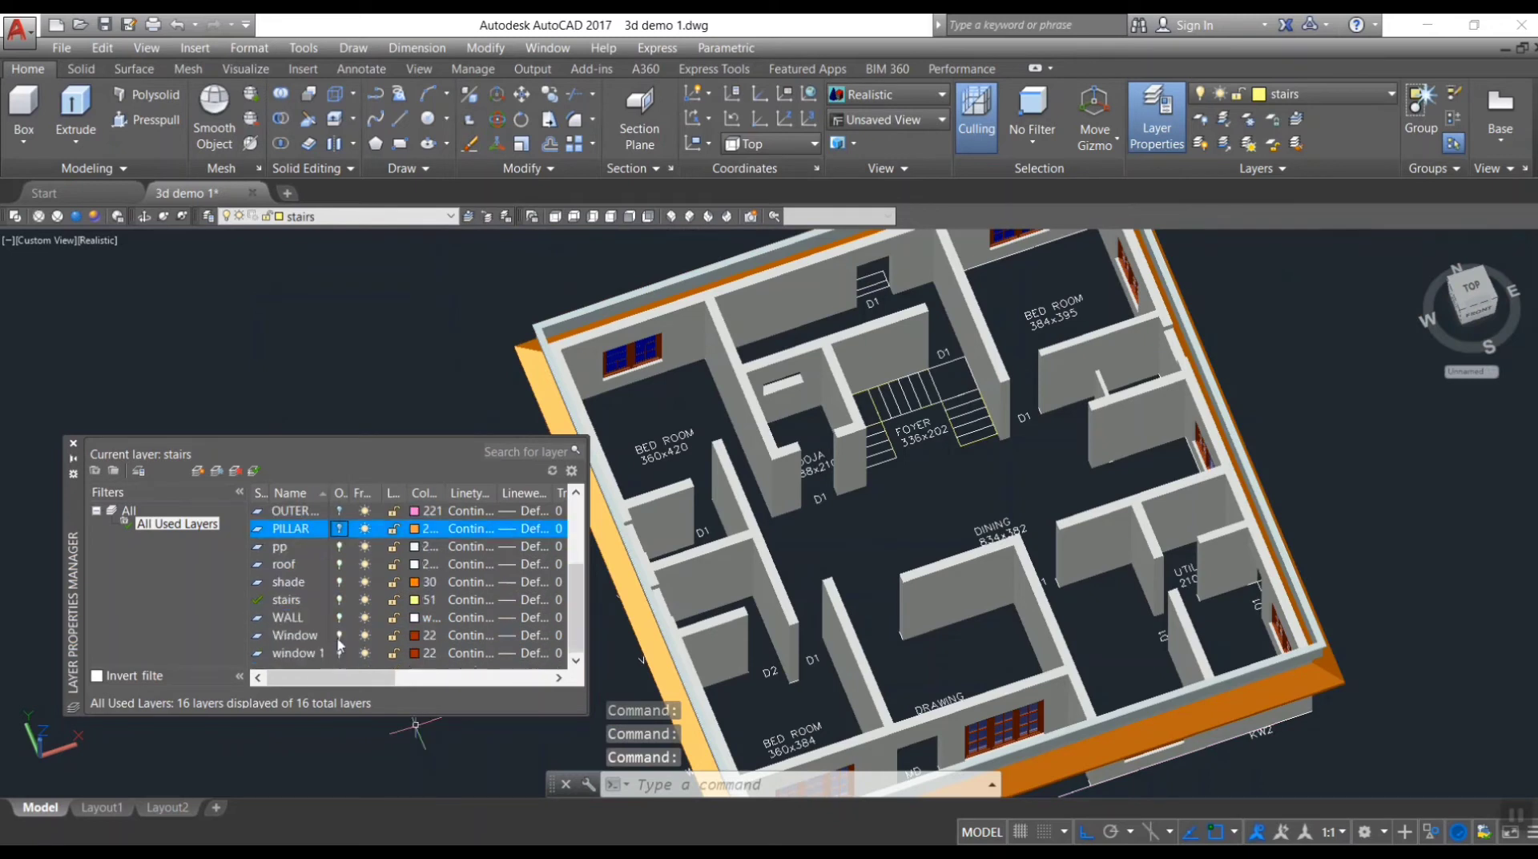
pyautogui.click(340, 564)
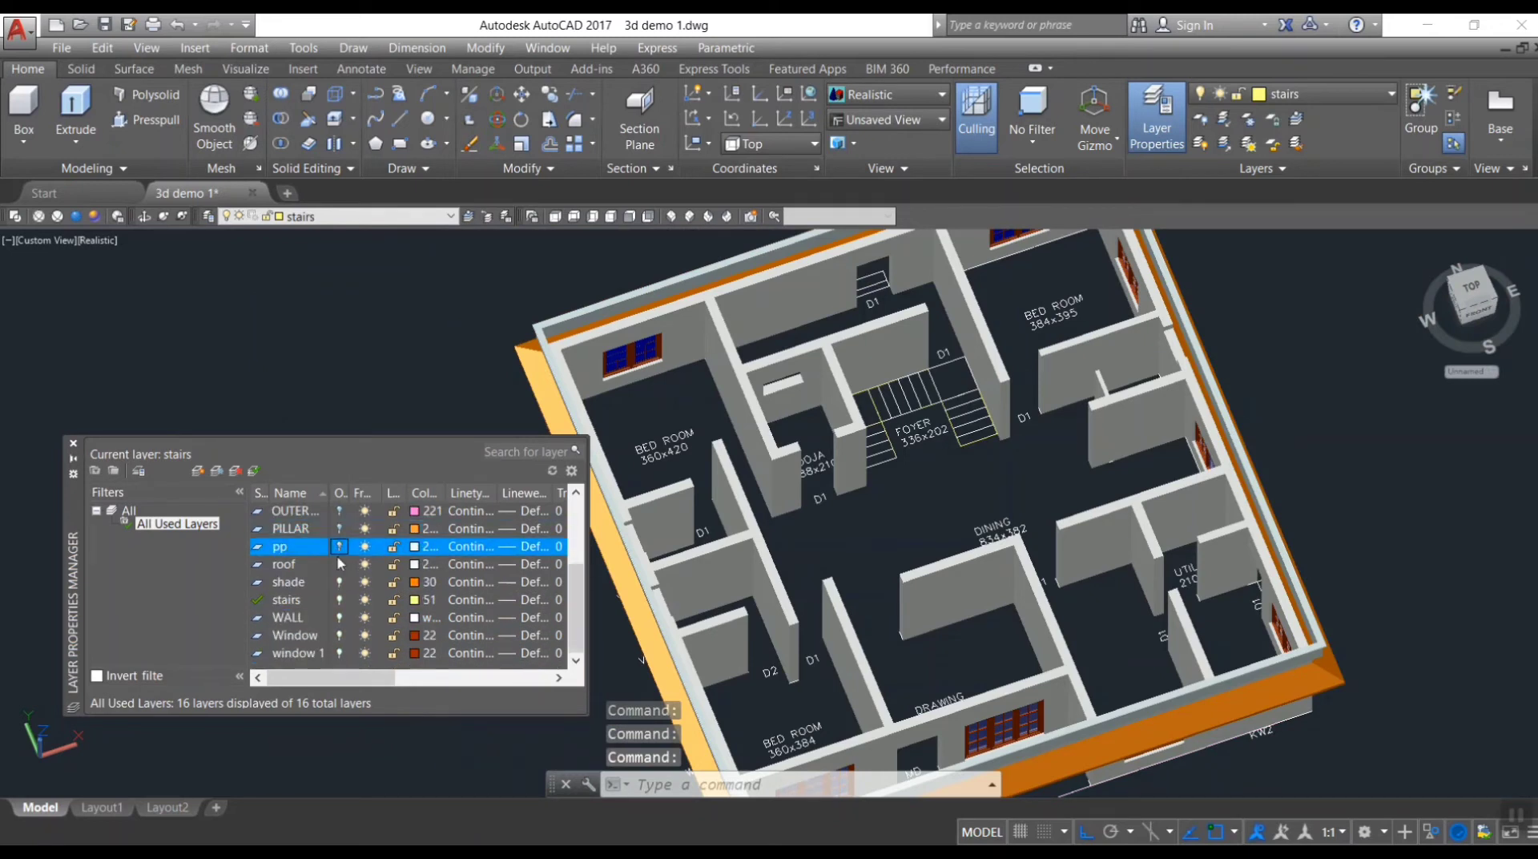
pyautogui.click(340, 582)
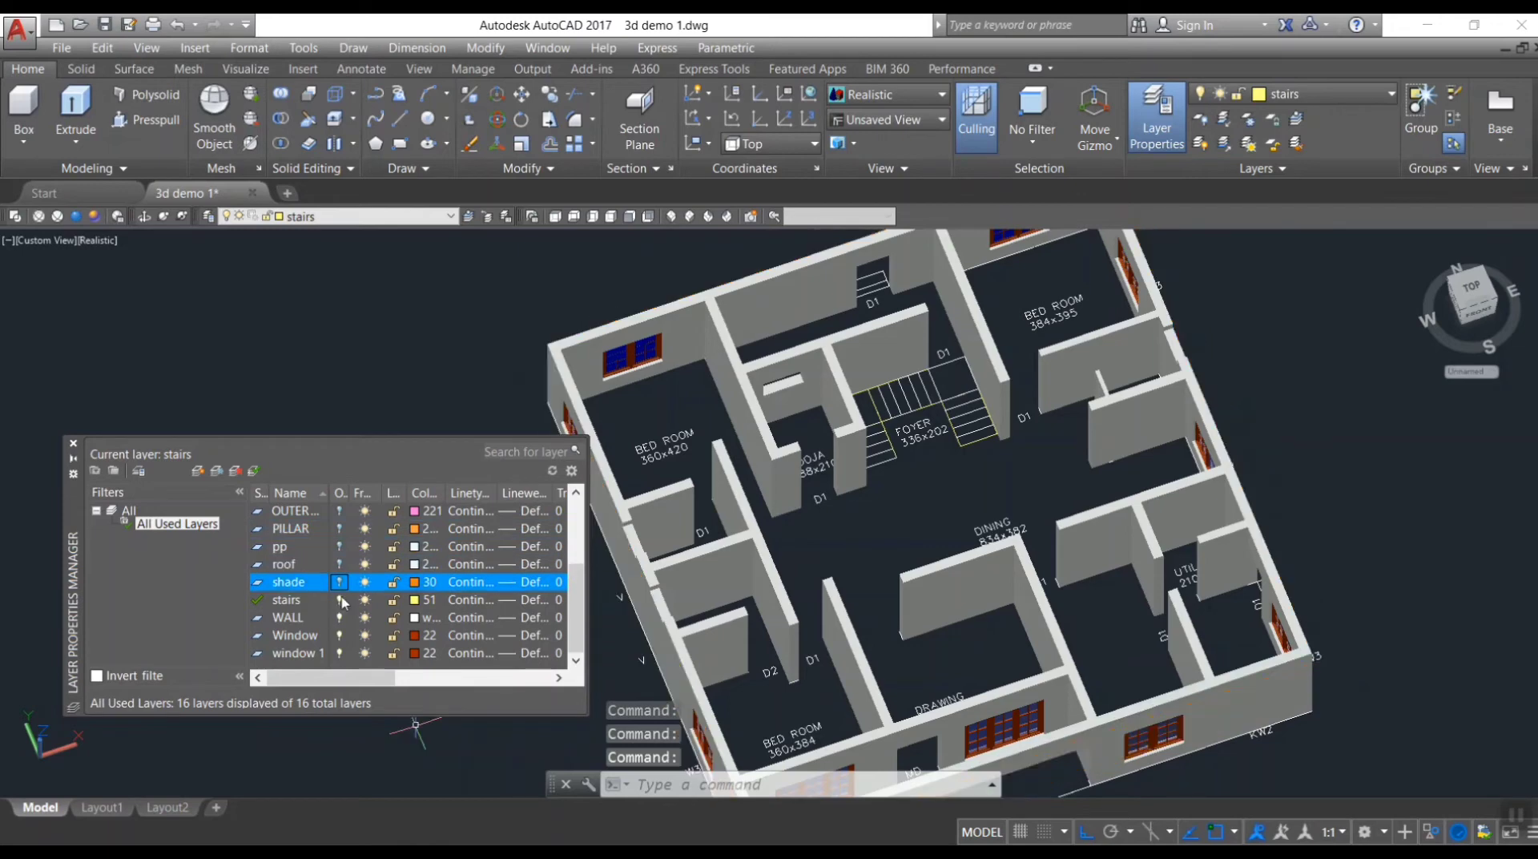
pyautogui.click(339, 599)
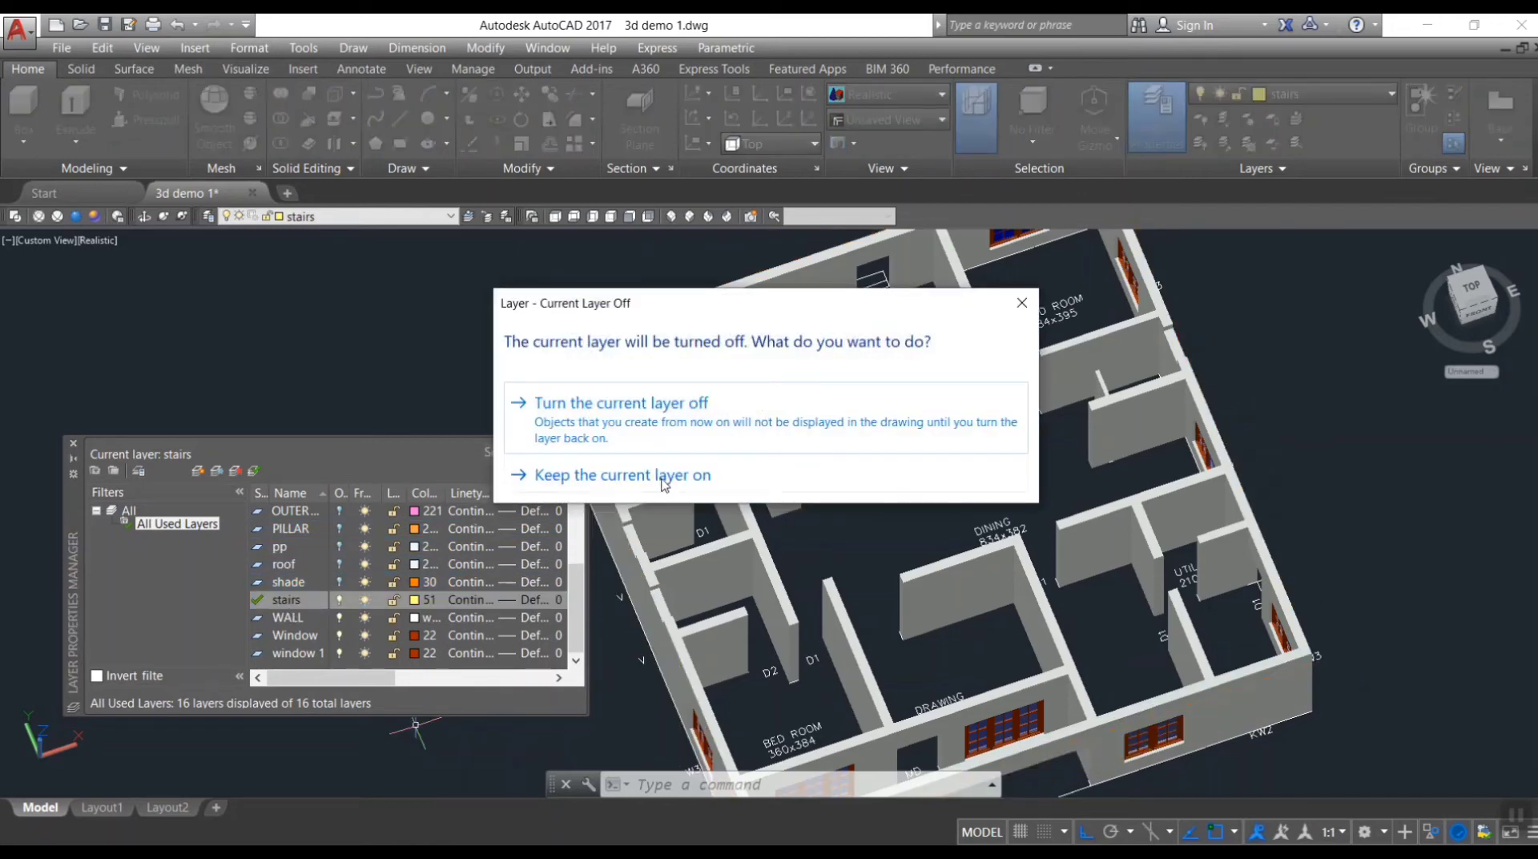
pyautogui.click(630, 429)
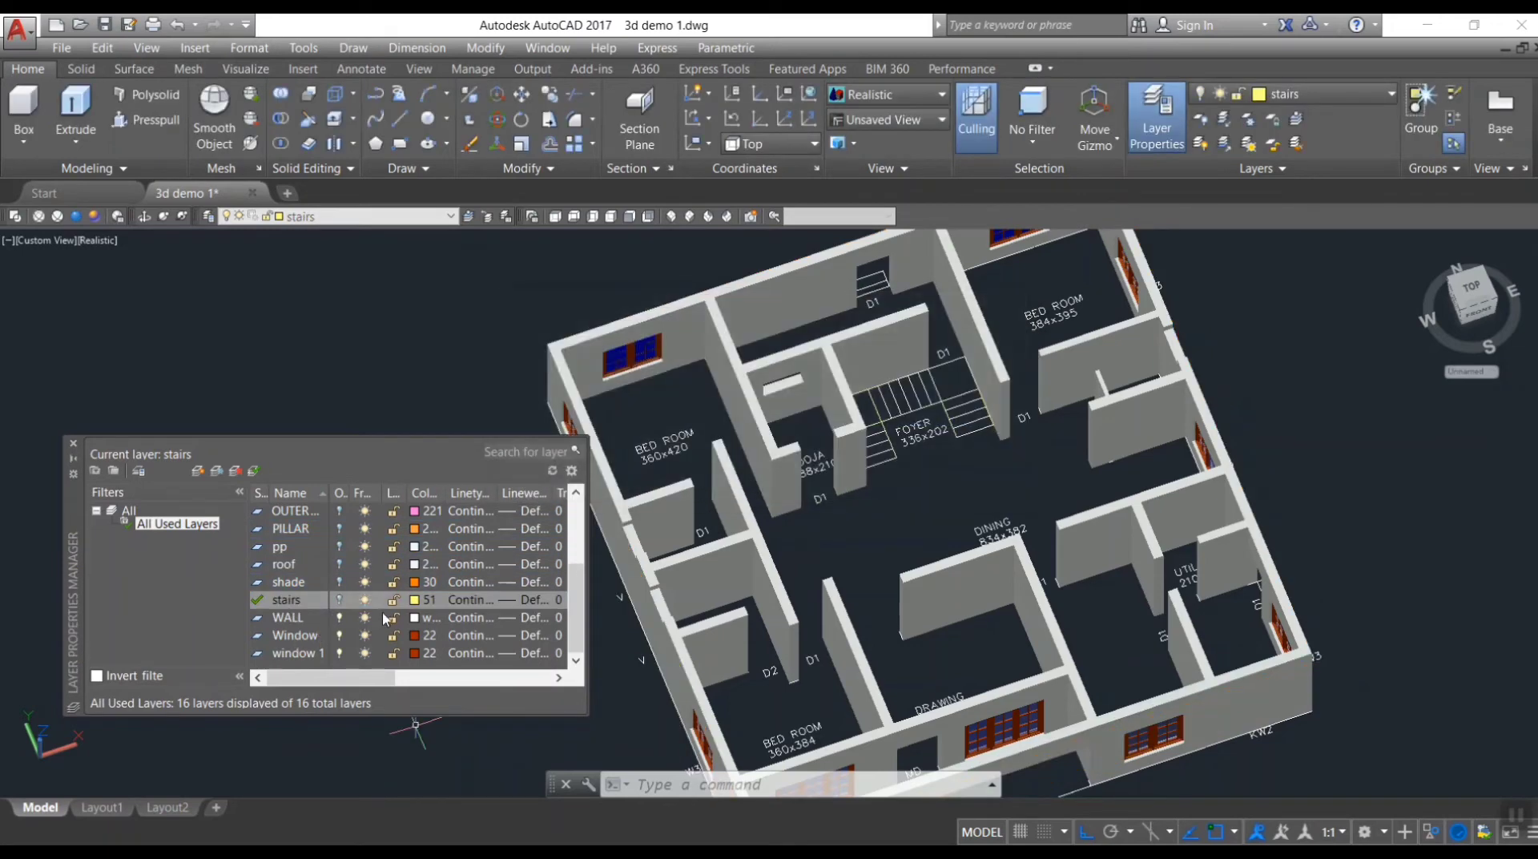
pyautogui.click(339, 617)
pyautogui.click(339, 634)
pyautogui.click(339, 653)
# - Make layer 0 current, switch to Top view and pan the plan right
pyautogui.scroll(3, 312, 607)
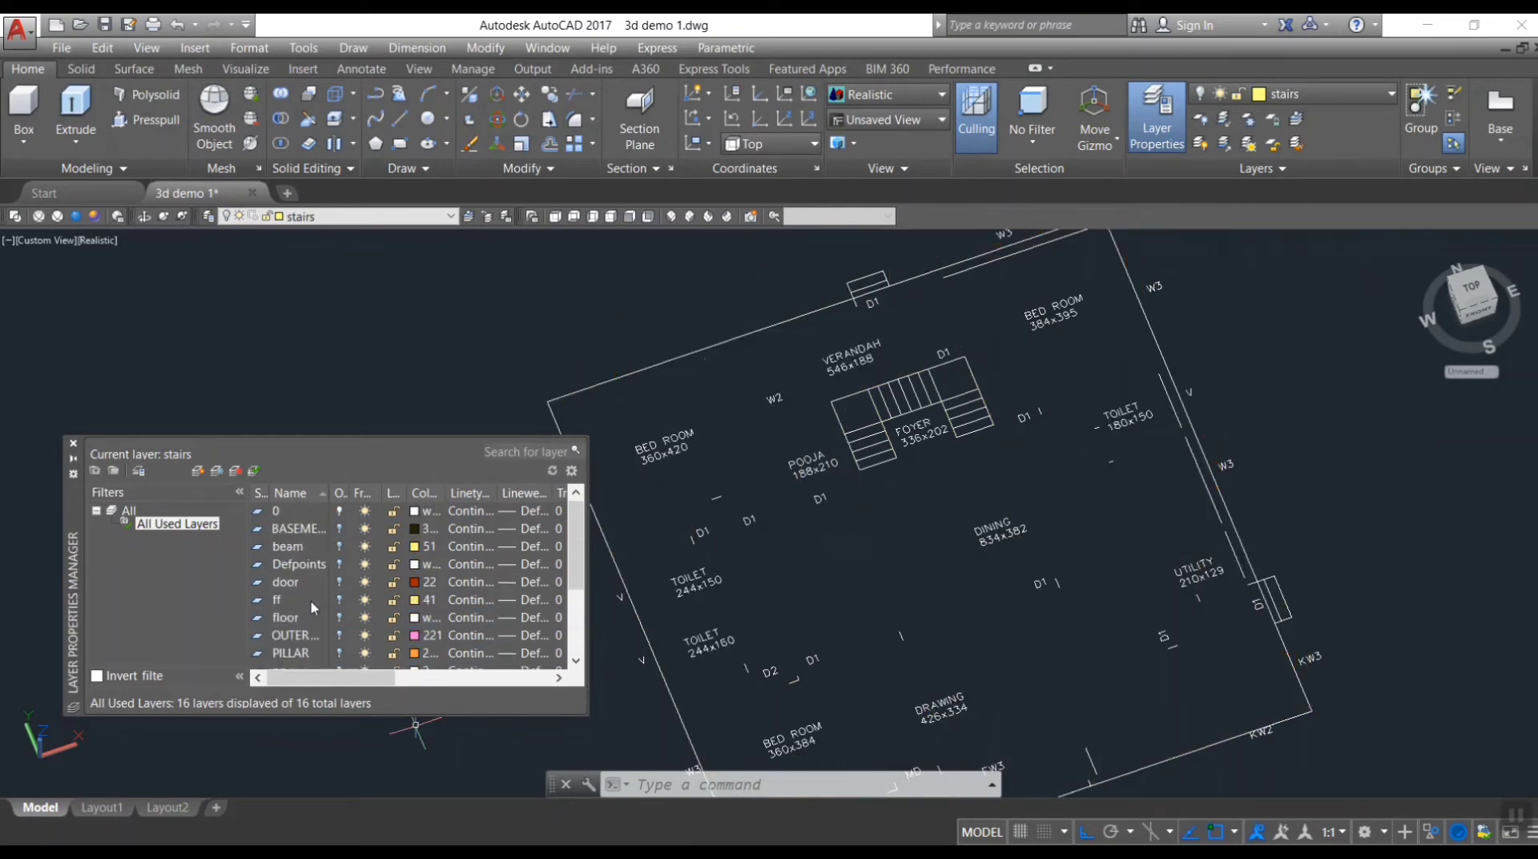
pyautogui.doubleClick(263, 516)
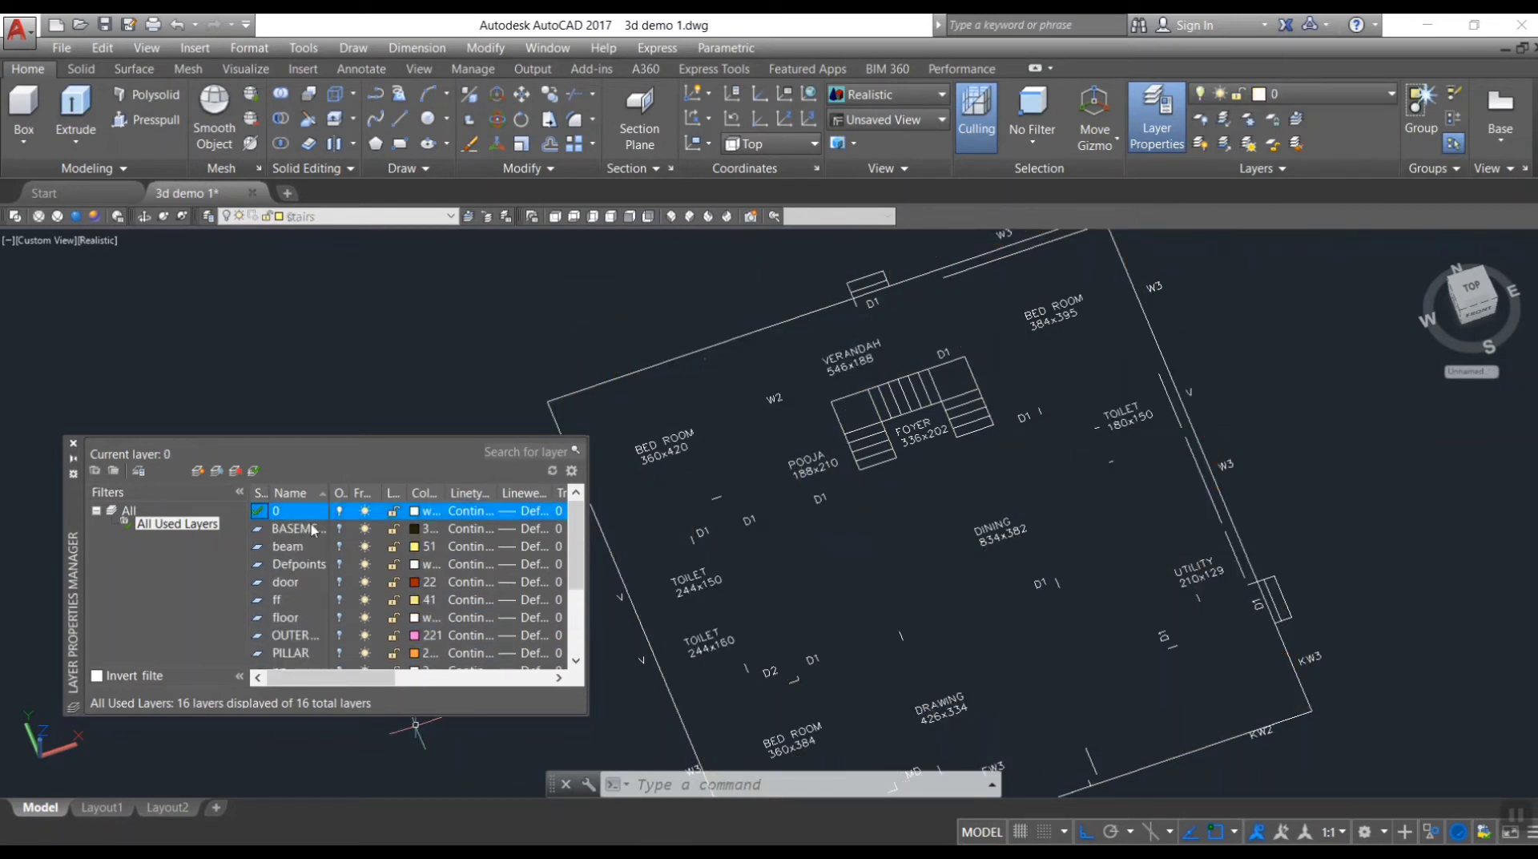
pyautogui.click(385, 386)
pyautogui.press('Escape')
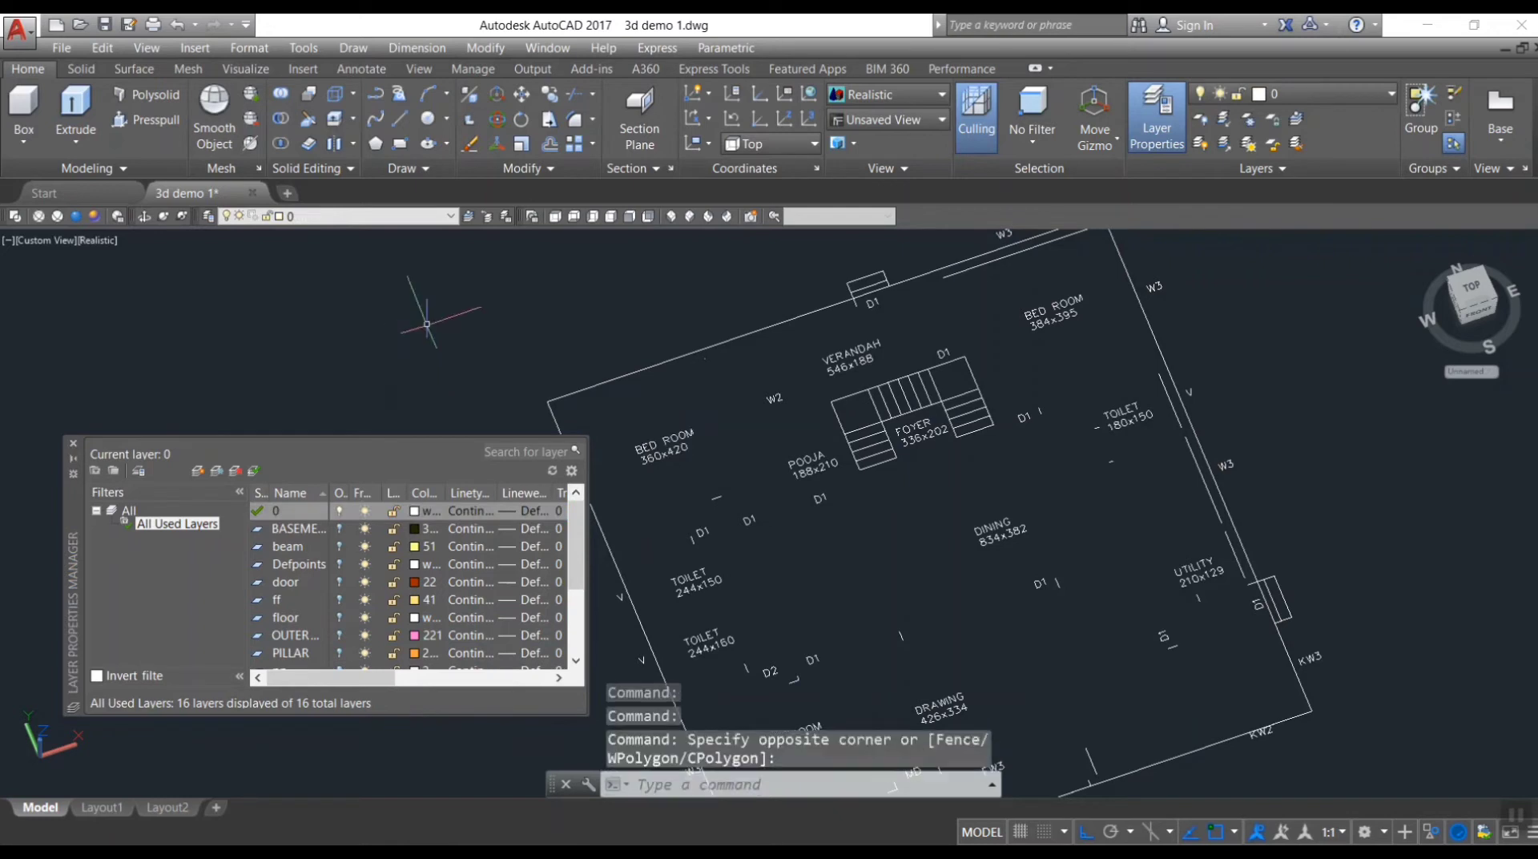
pyautogui.scroll(-2, 816, 447)
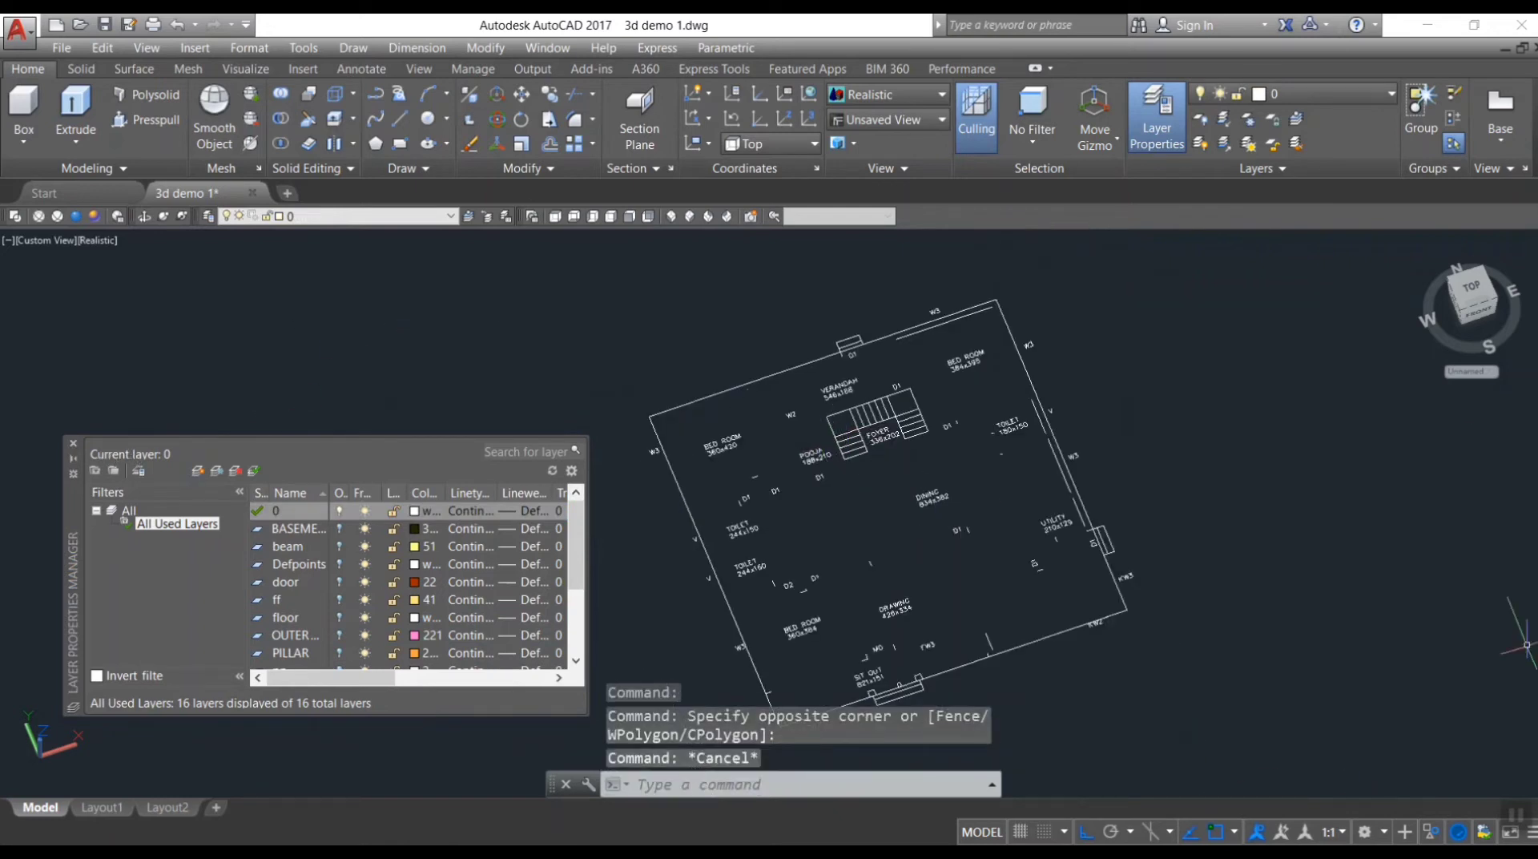
pyautogui.click(561, 217)
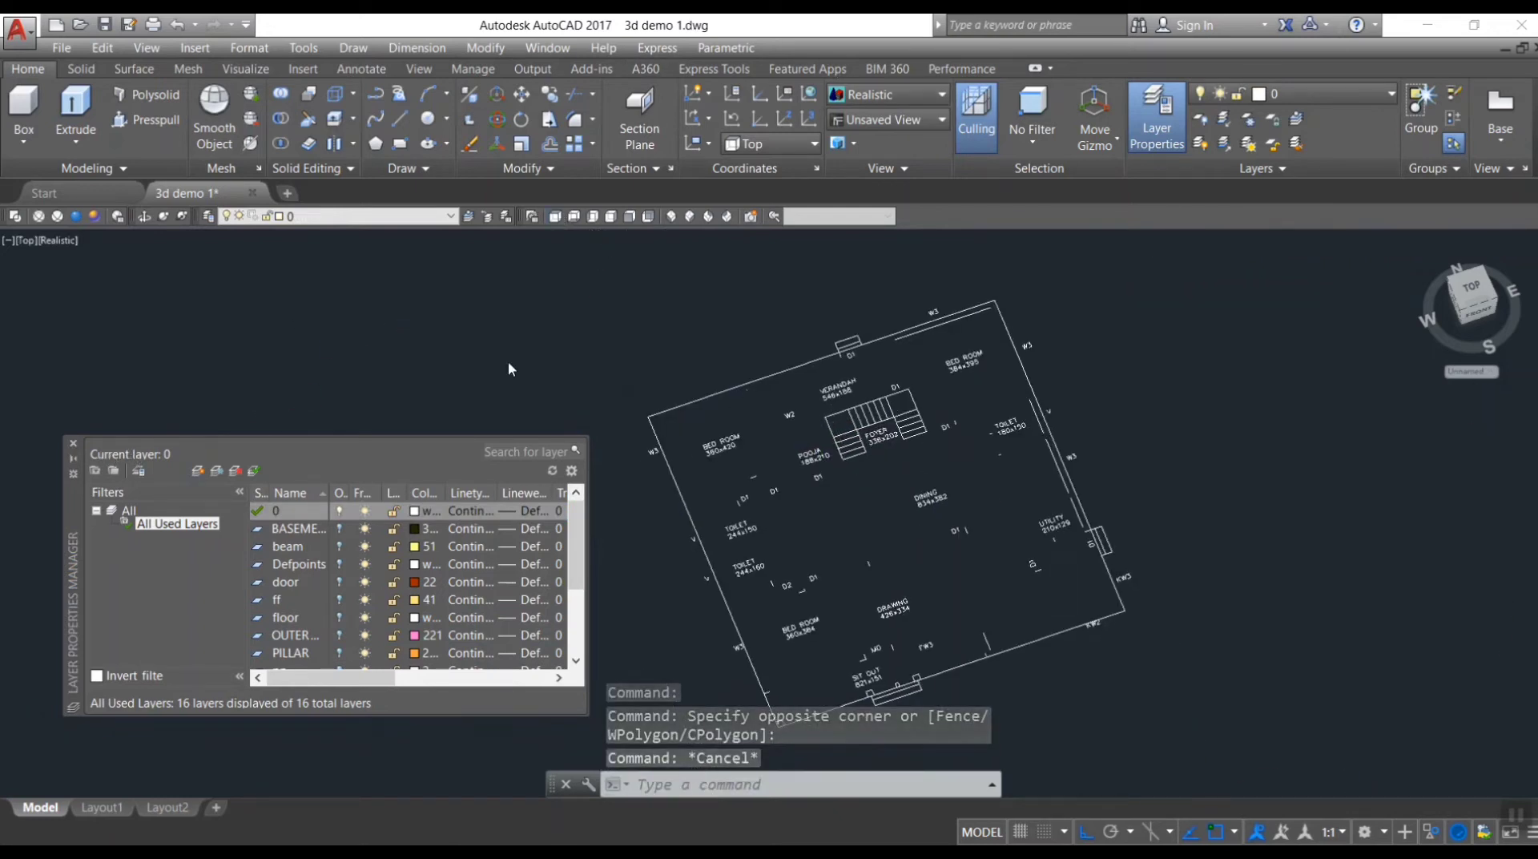
pyautogui.moveTo(900, 621); pyautogui.dragTo(986, 612, button='middle')
# - Zoom in toward the yellow U-shaped stair outline
pyautogui.scroll(5, 721, 380)
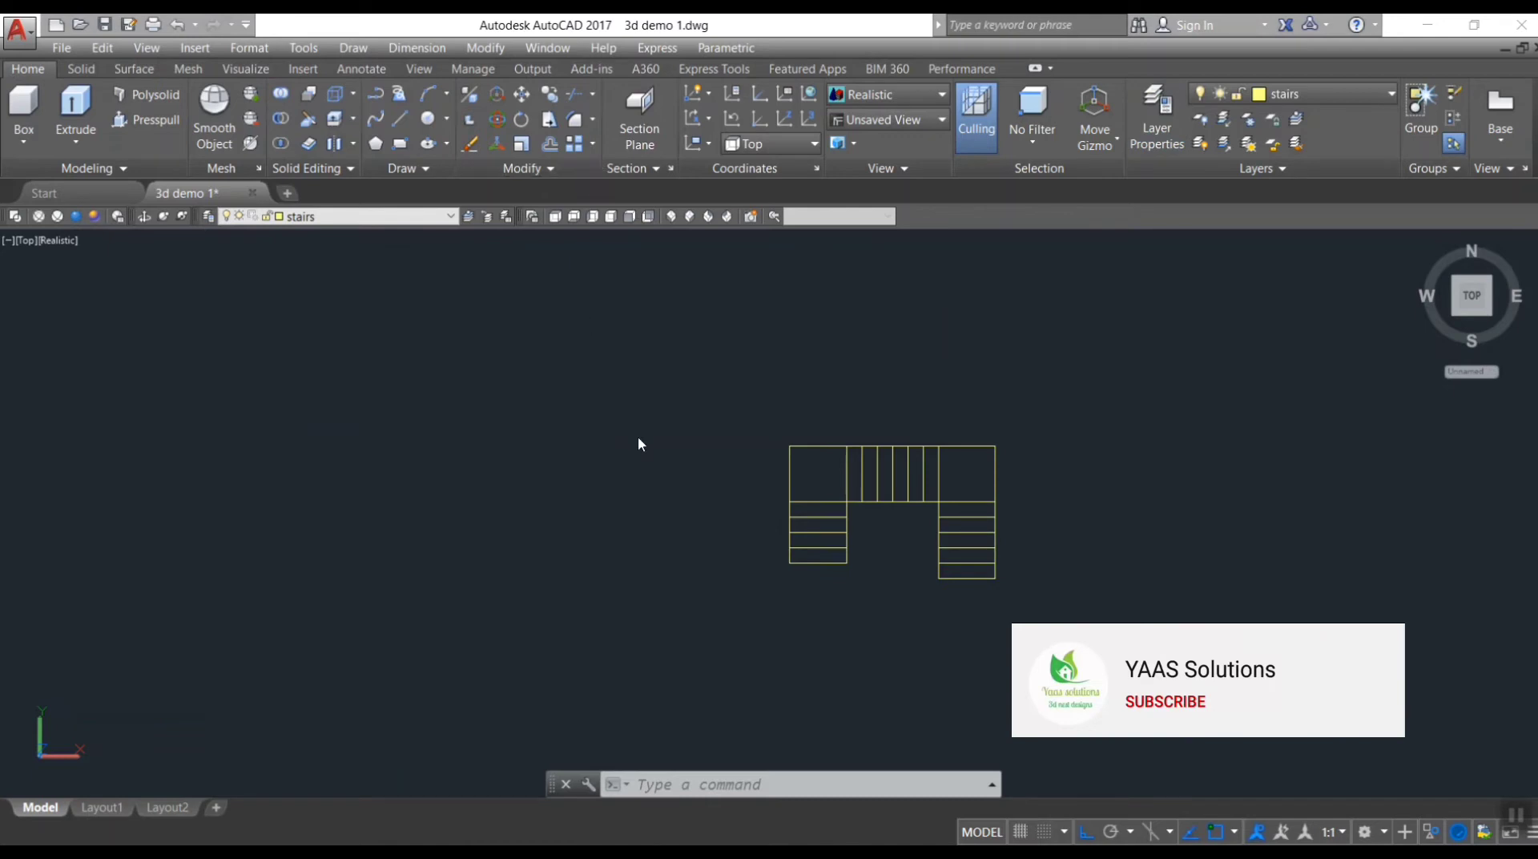
# - Inspect the stair outline in SW Isometric, zooming and centring it, then switch to Front view
pyautogui.click(672, 216)
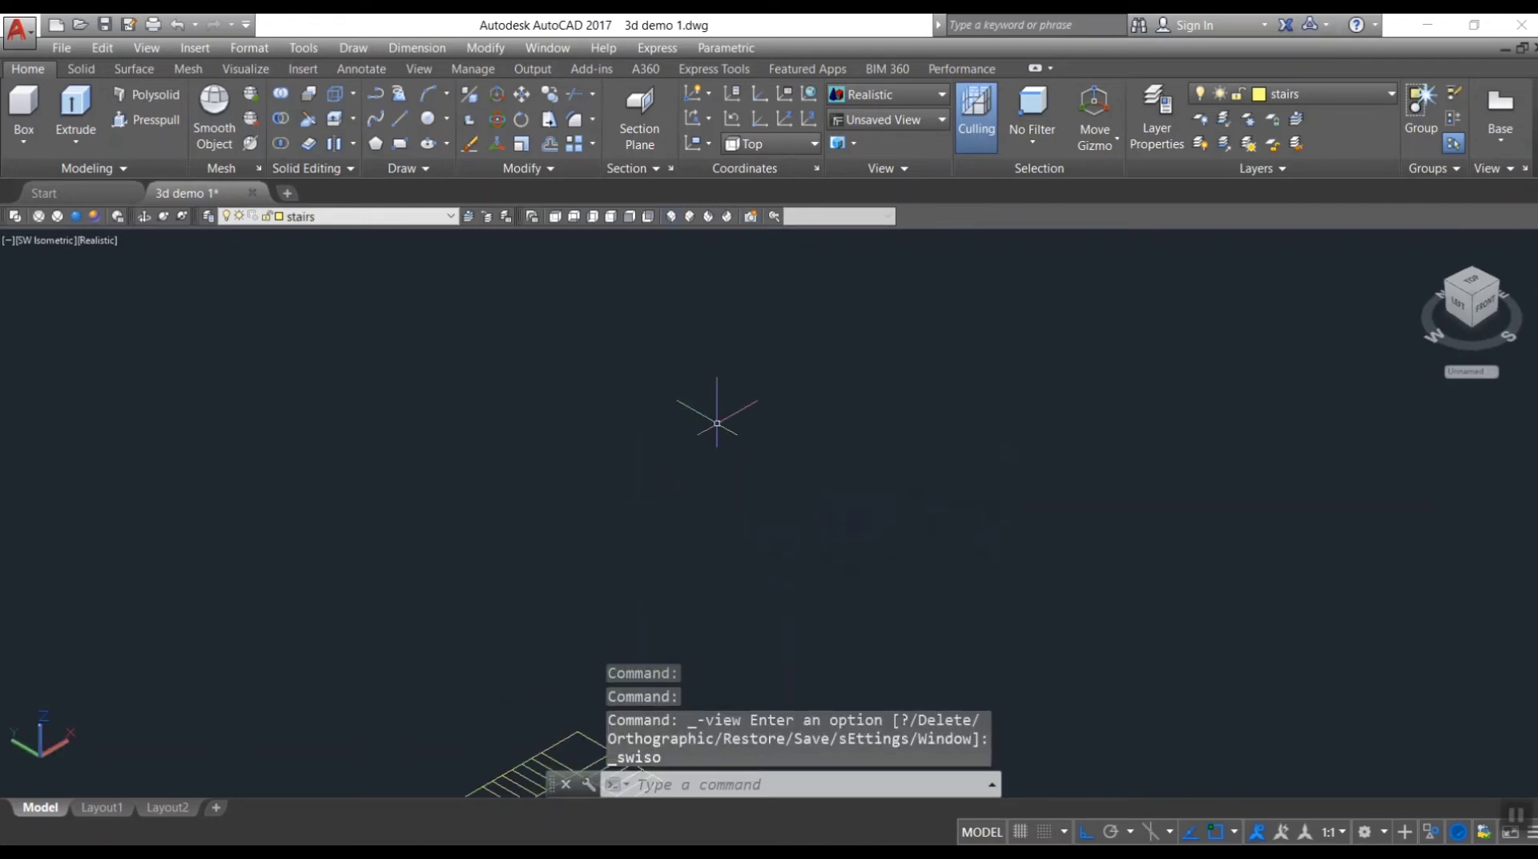
pyautogui.scroll(-3, 703, 515)
pyautogui.scroll(3, 640, 462)
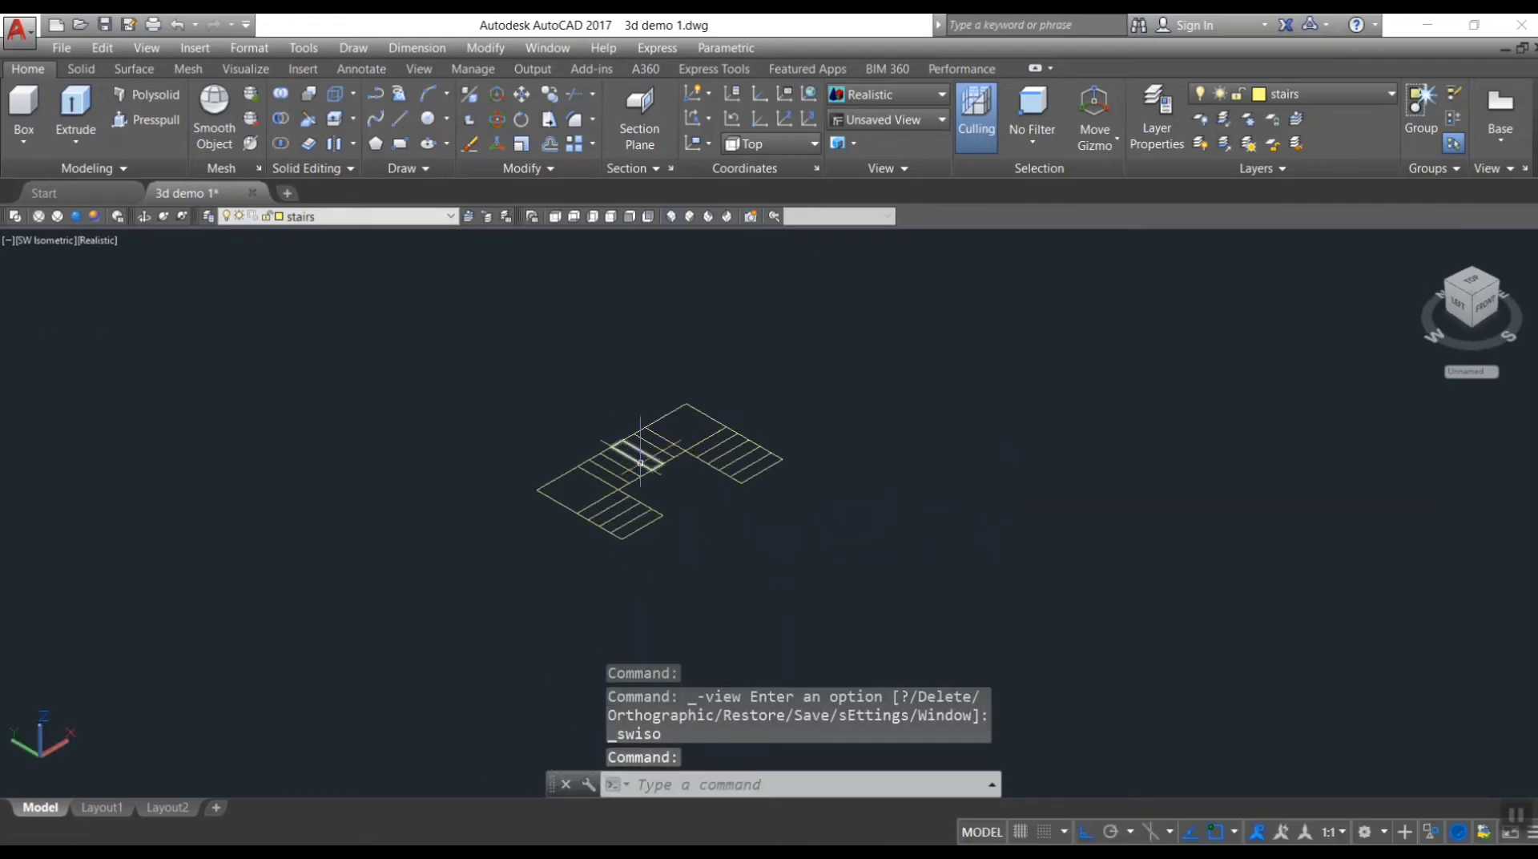
pyautogui.scroll(2, 641, 463)
pyautogui.scroll(1, 824, 532)
pyautogui.scroll(1, 577, 509)
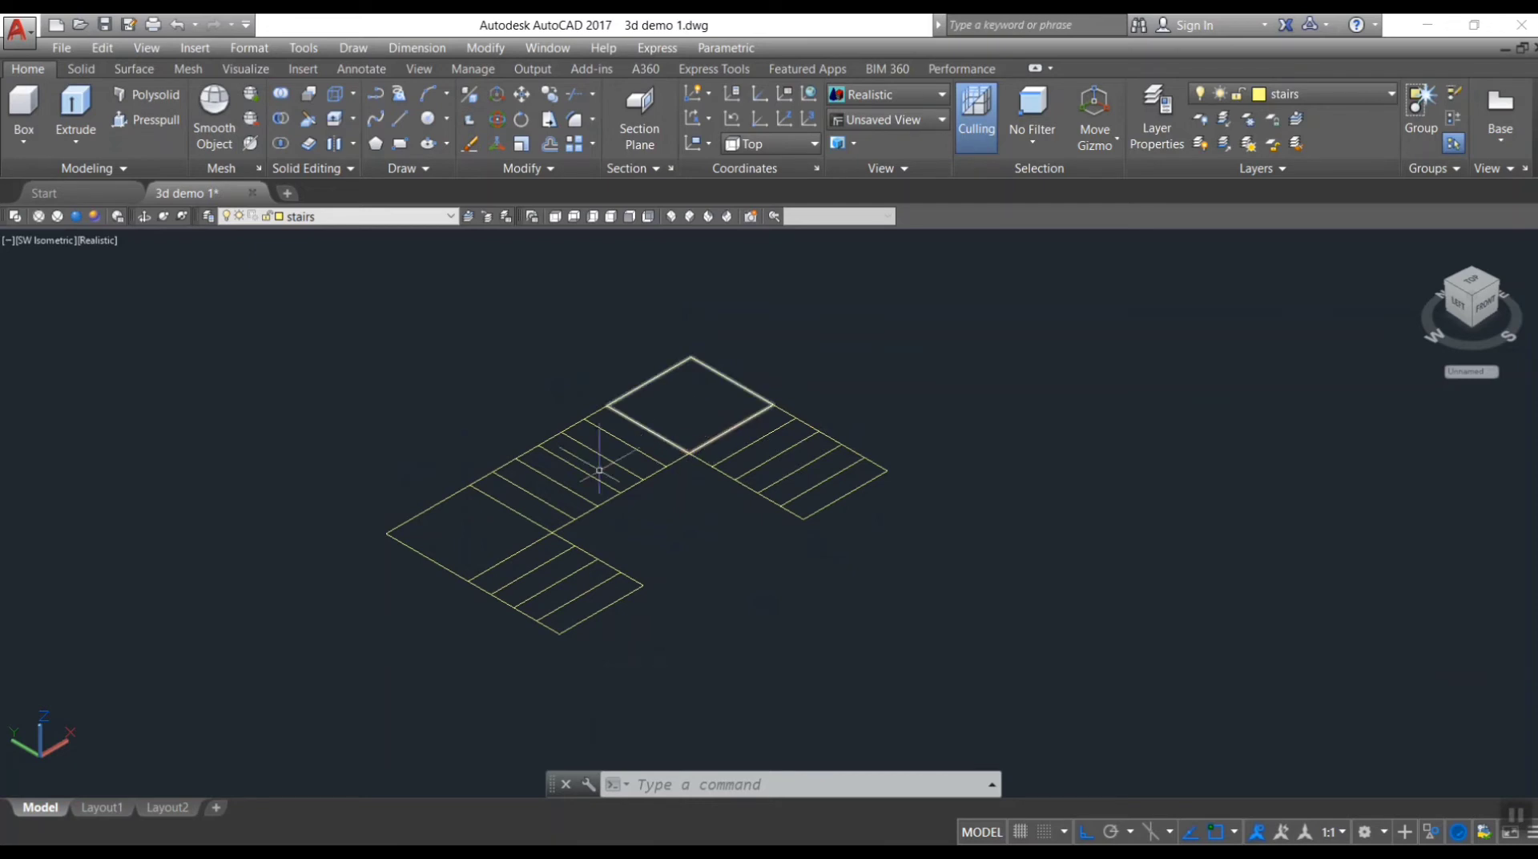
pyautogui.moveTo(909, 539); pyautogui.dragTo(754, 624, button='middle')
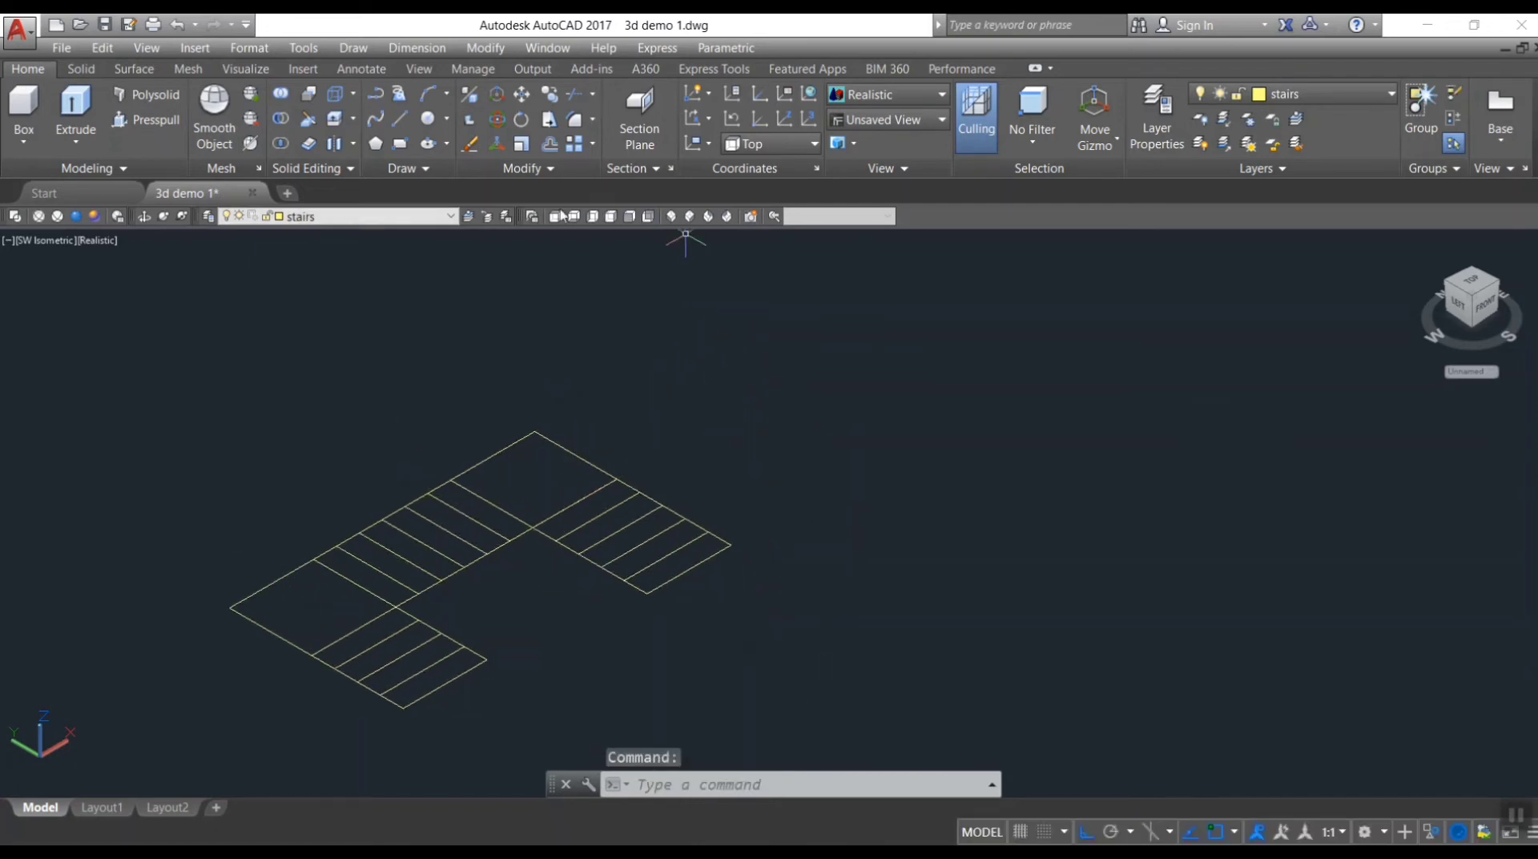
pyautogui.click(632, 218)
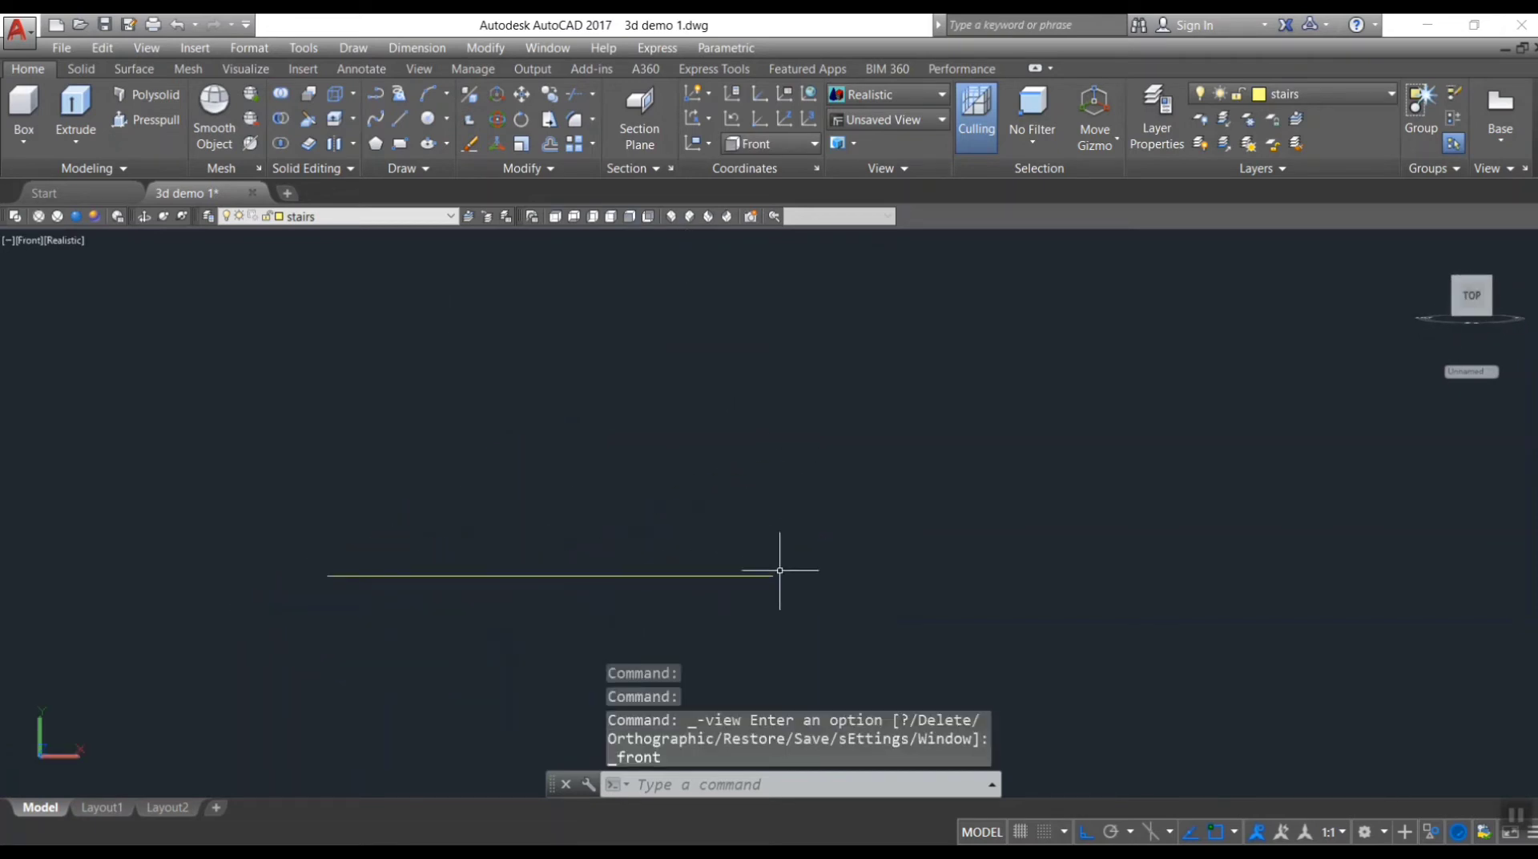
# - Draw a 310-unit vertical line from the outline's end and erase the stray horizontal segment
pyautogui.write('l')
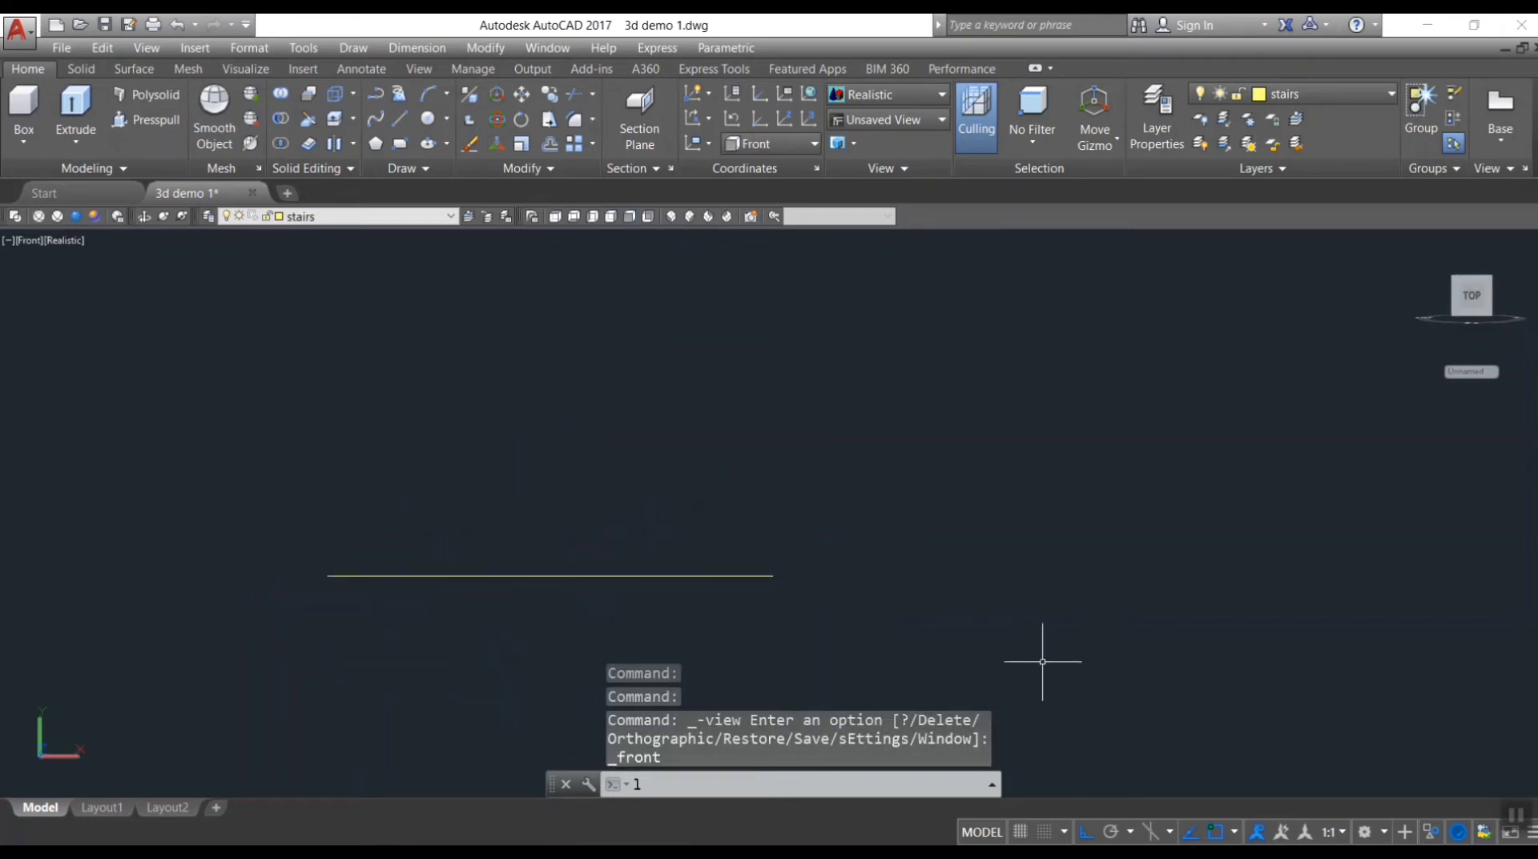
pyautogui.press('Return')
pyautogui.click(772, 575)
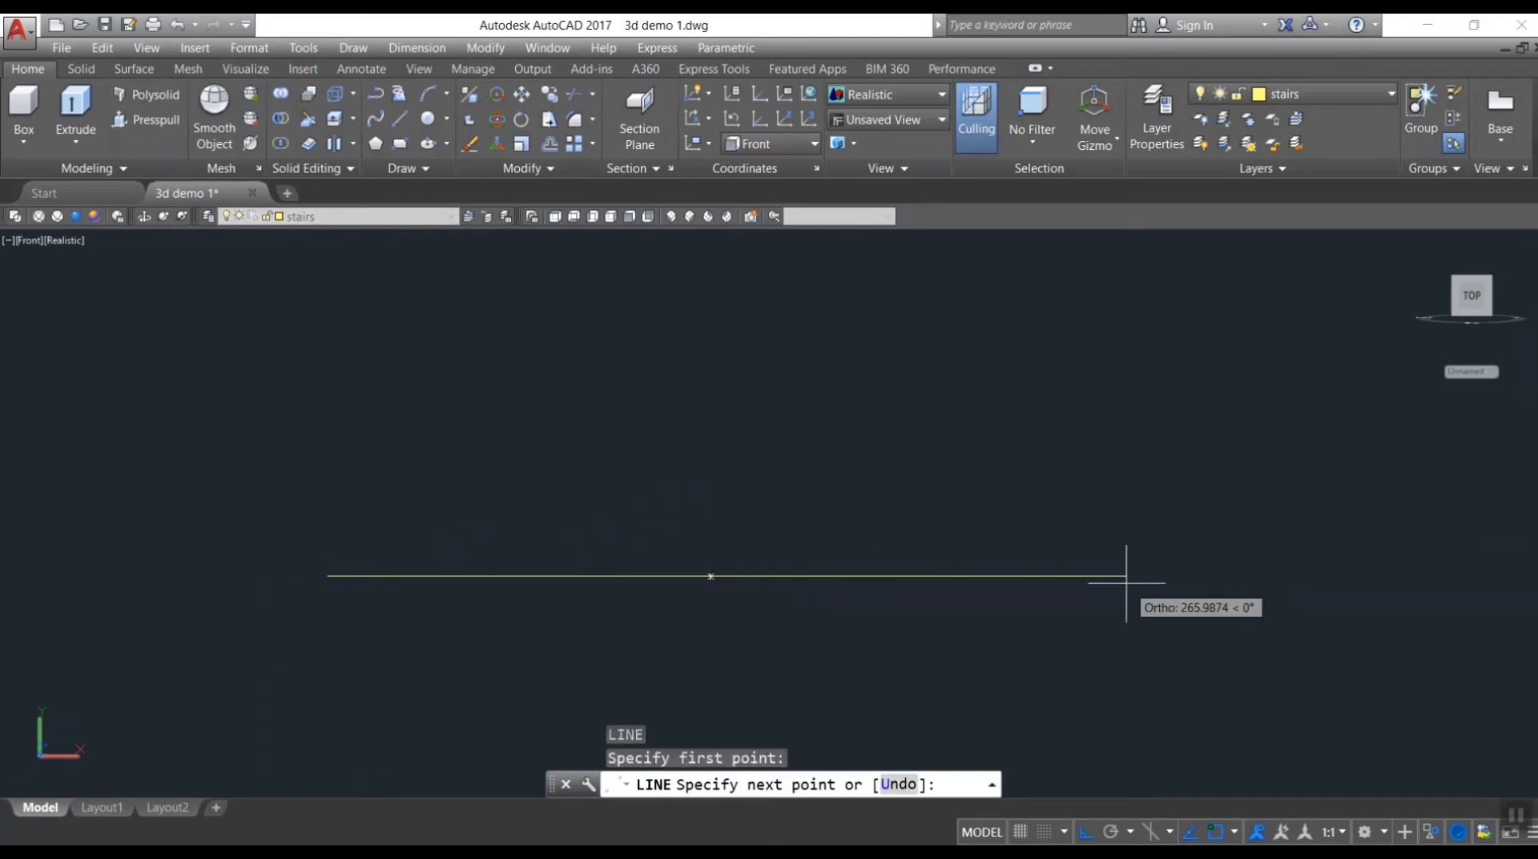
pyautogui.click(1104, 575)
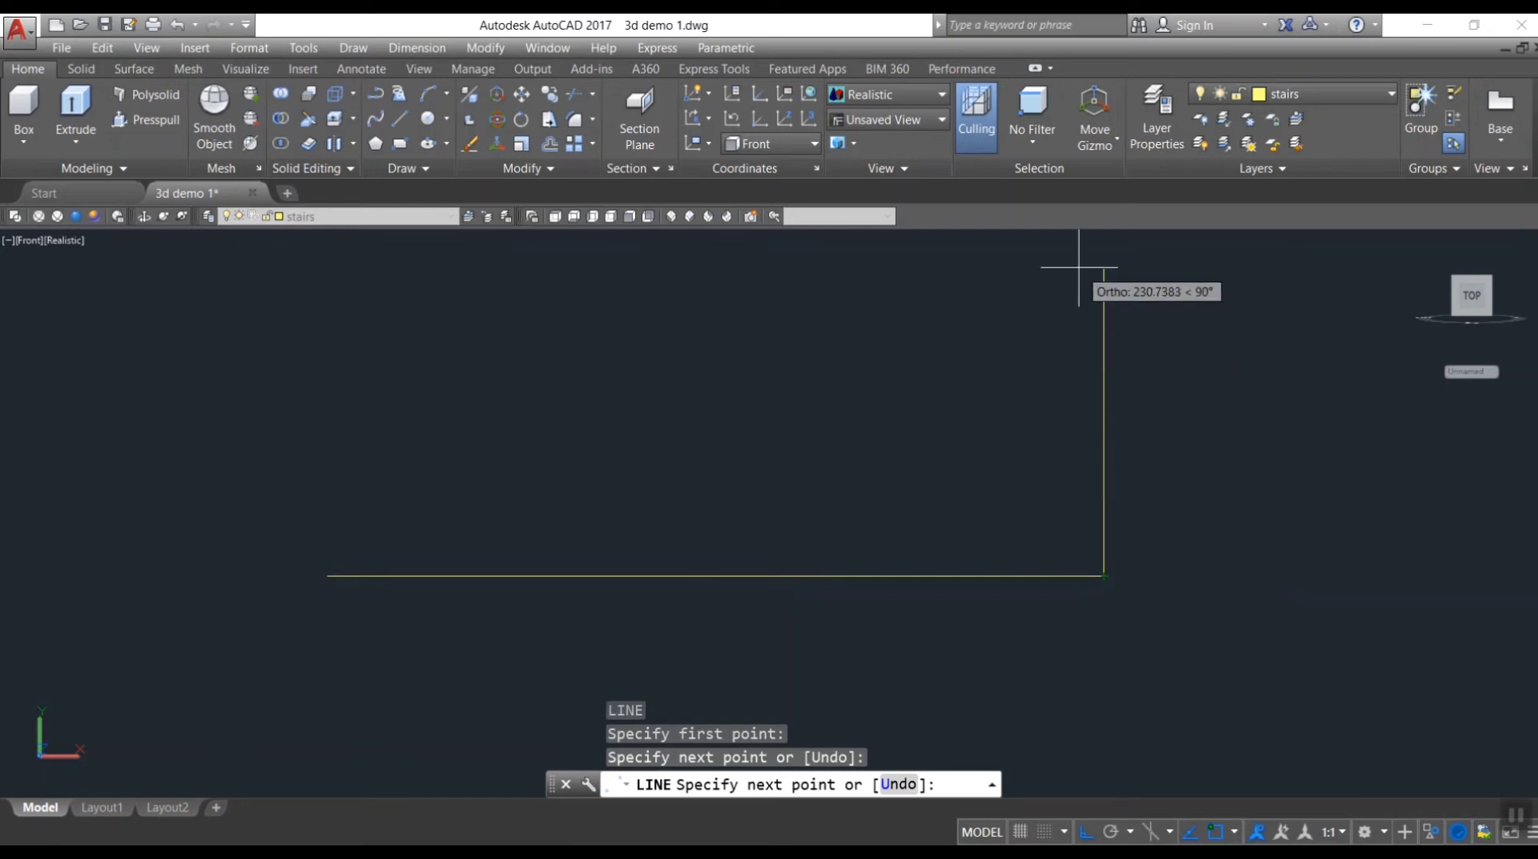
pyautogui.write('310')
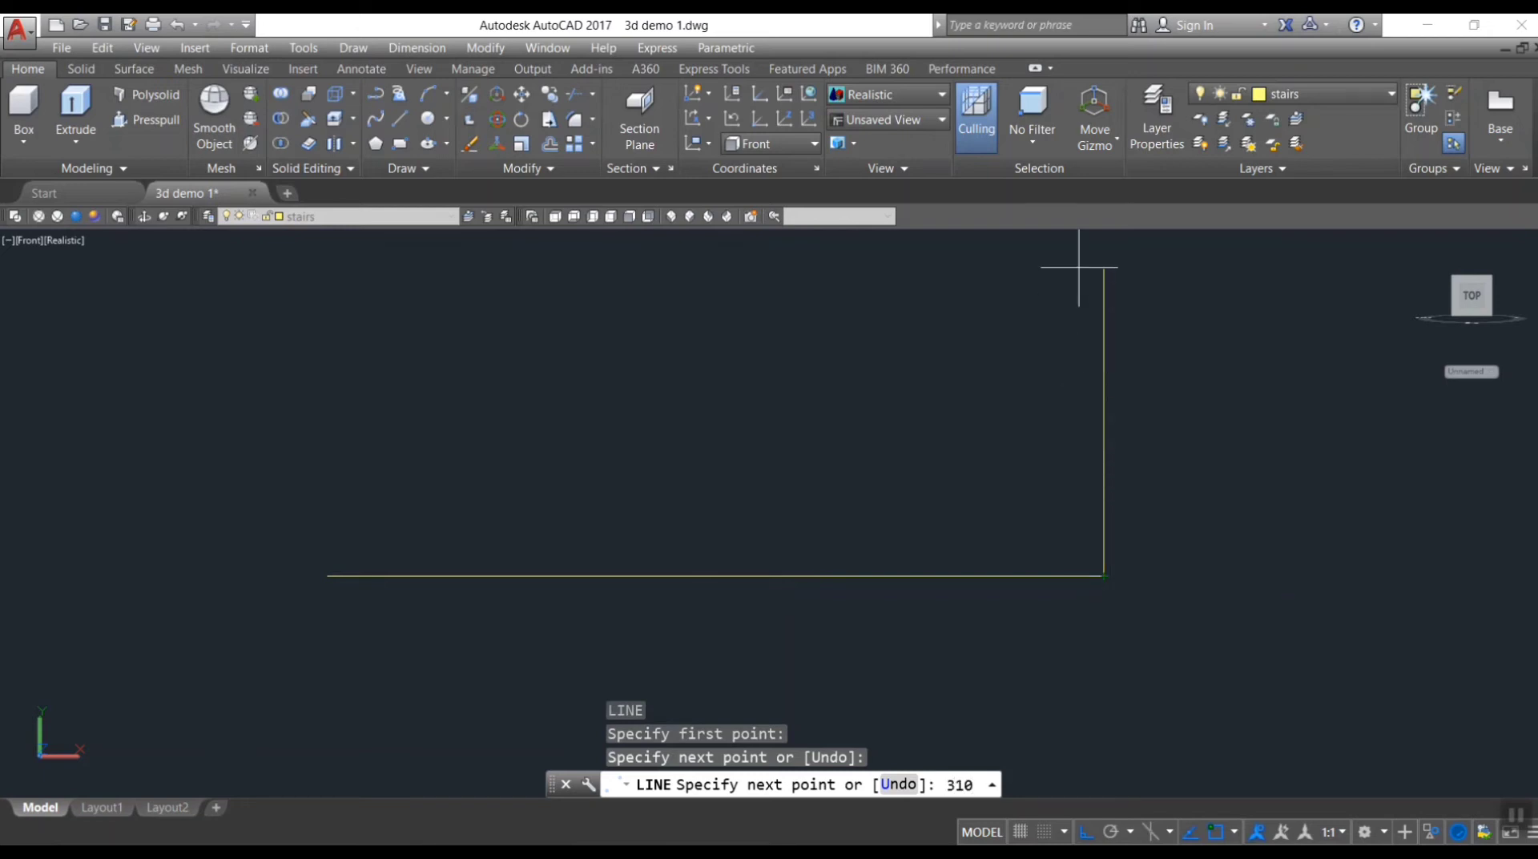
pyautogui.press('Return')
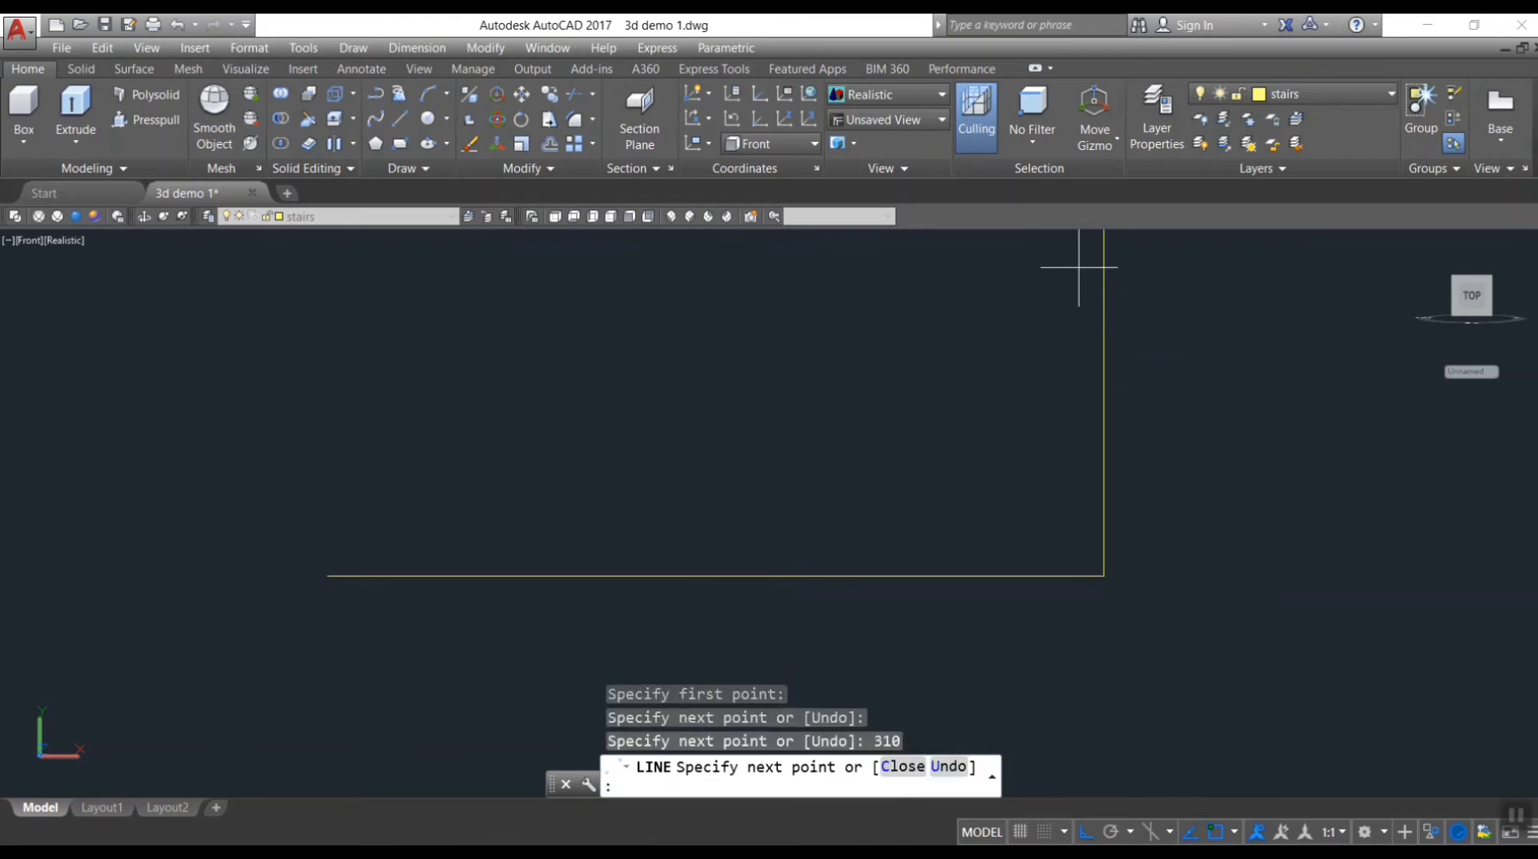
pyautogui.scroll(-2, 1057, 336)
pyautogui.scroll(-2, 1122, 353)
pyautogui.moveTo(1090, 416); pyautogui.dragTo(858, 508, button='middle')
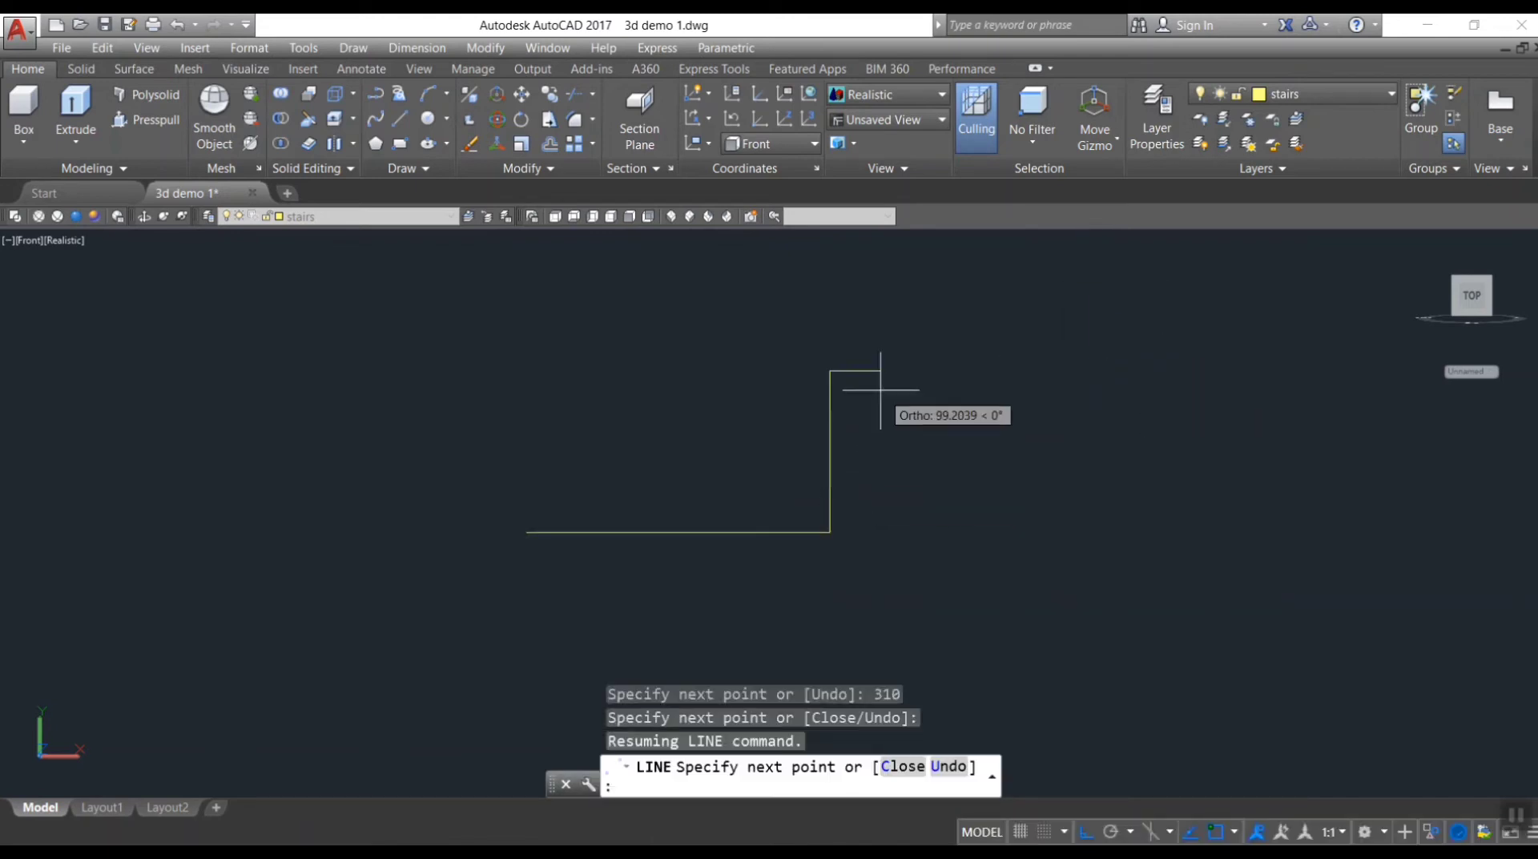
pyautogui.press('Return')
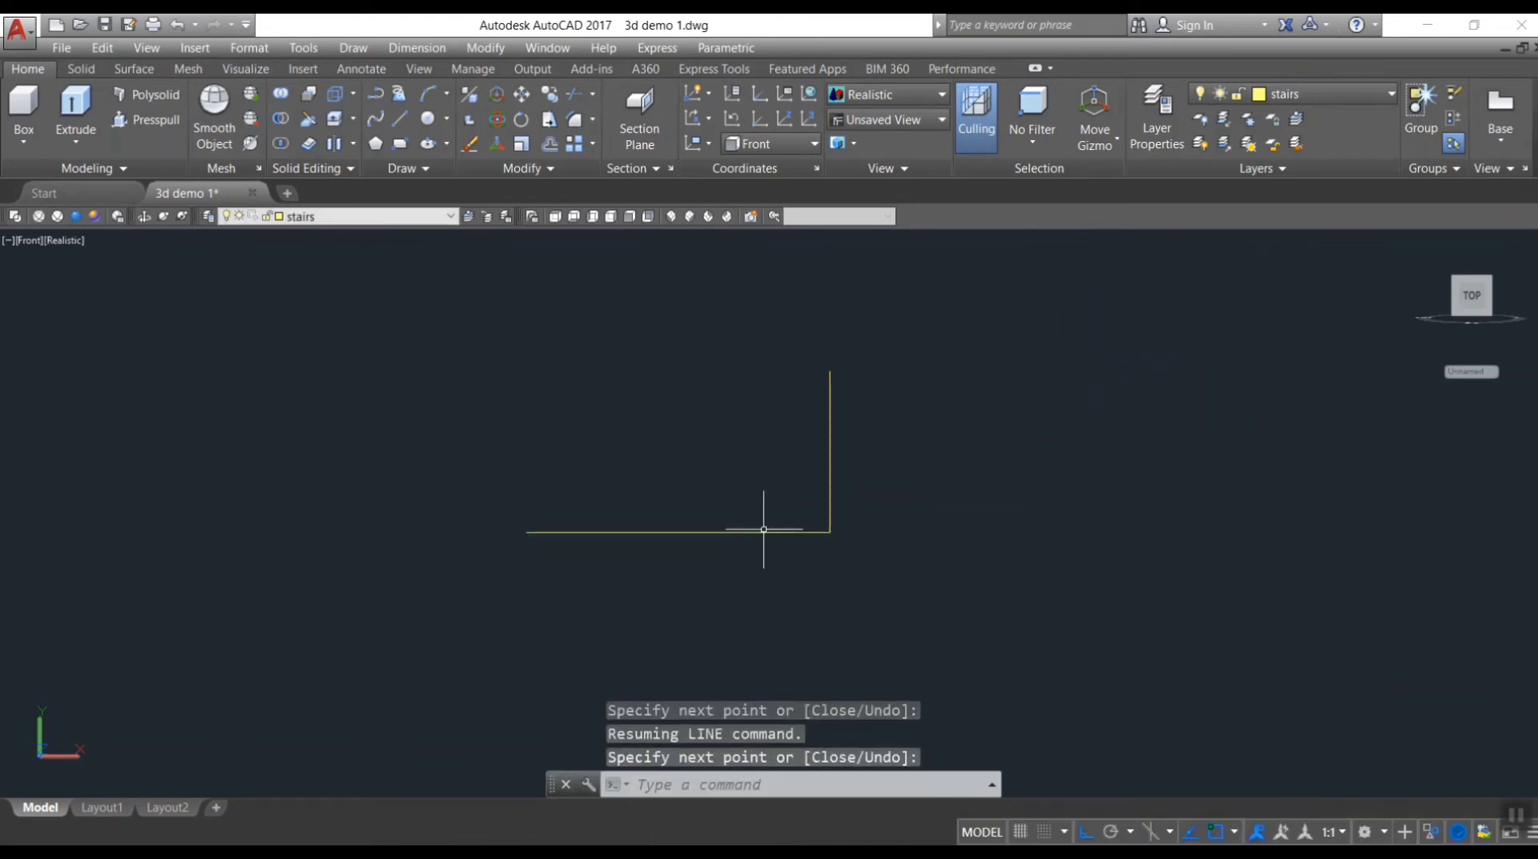
pyautogui.click(764, 531)
pyautogui.press('Delete')
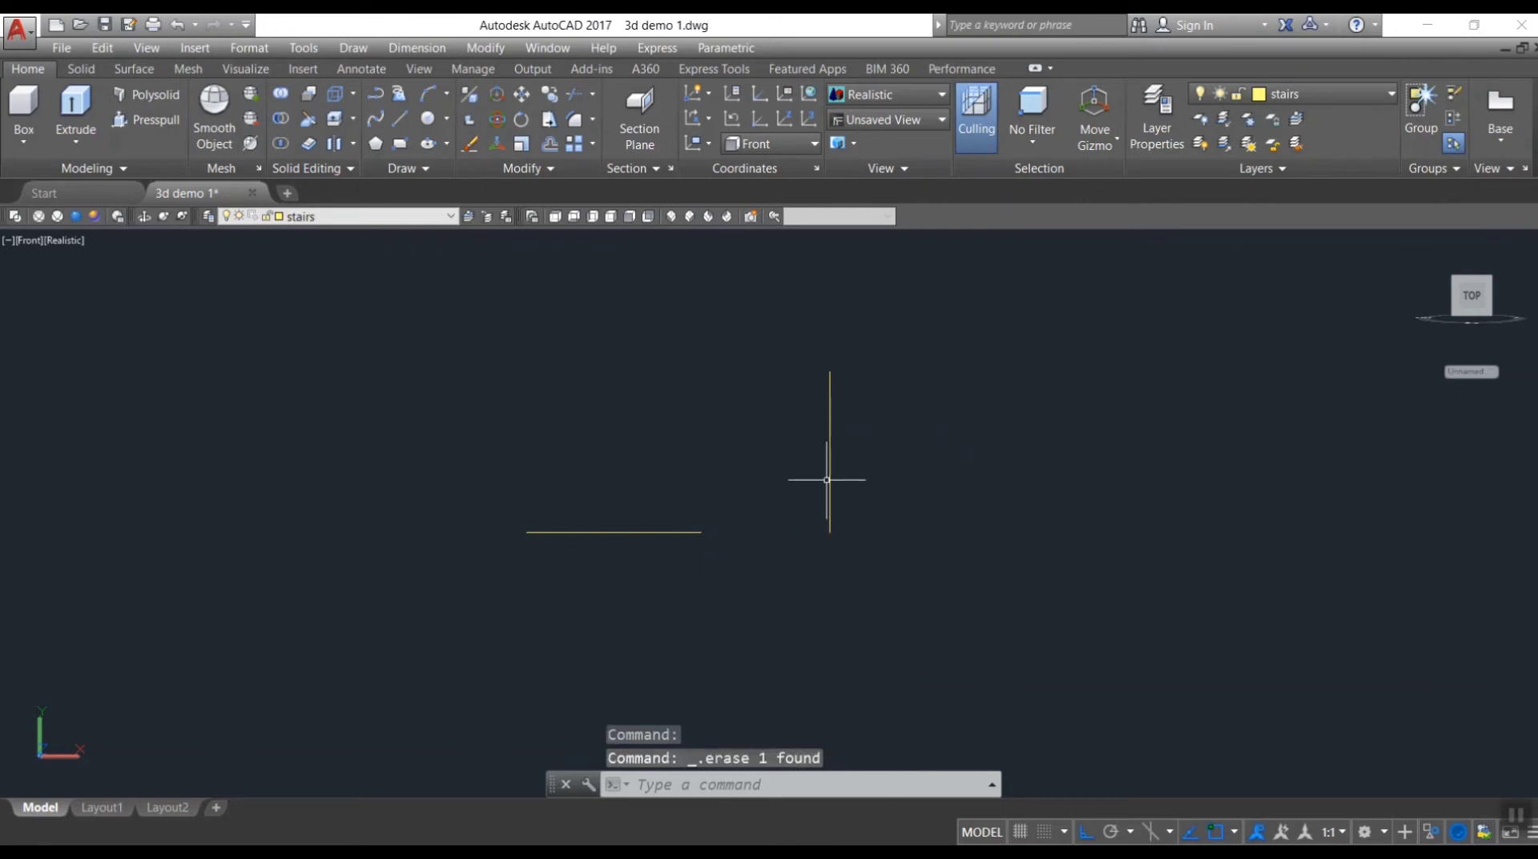
# - Divide the 310-unit vertical line into 18 equal parts with DIV
pyautogui.scroll(2, 912, 516)
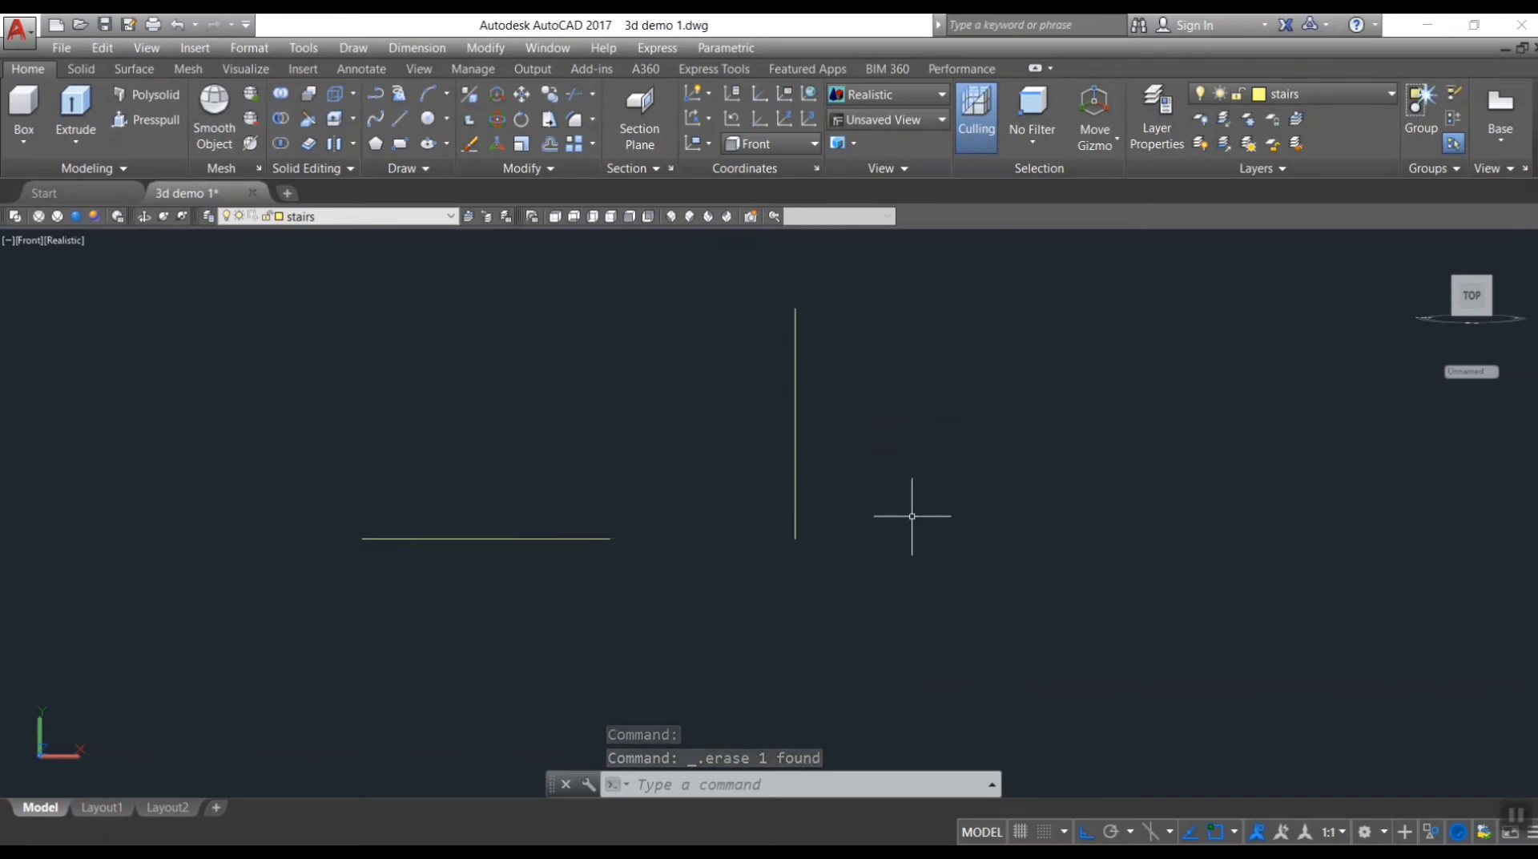
pyautogui.moveTo(876, 363); pyautogui.dragTo(871, 399, button='middle')
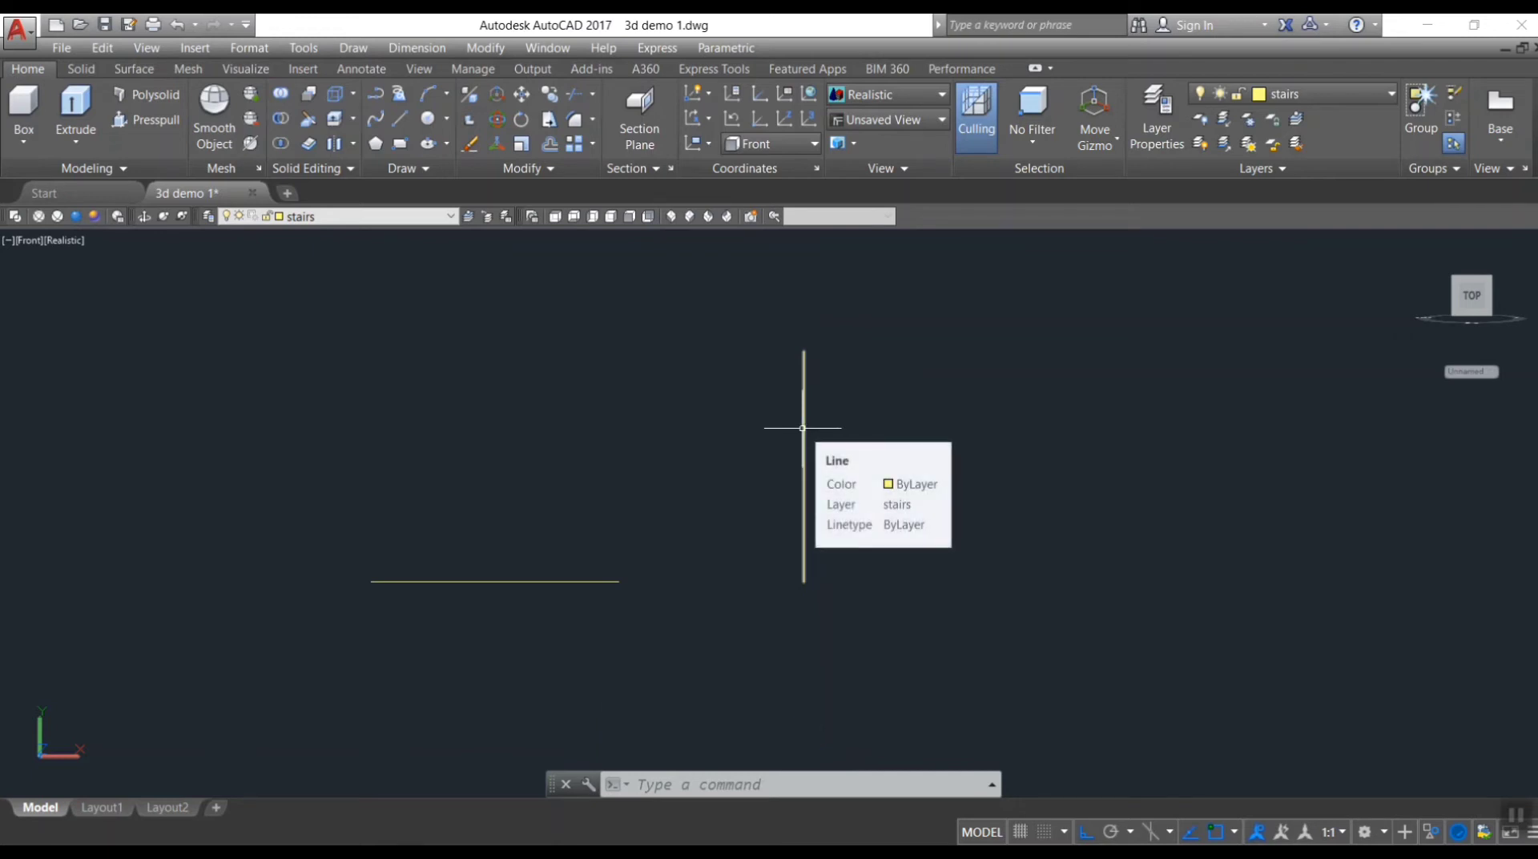
pyautogui.write('DIV')
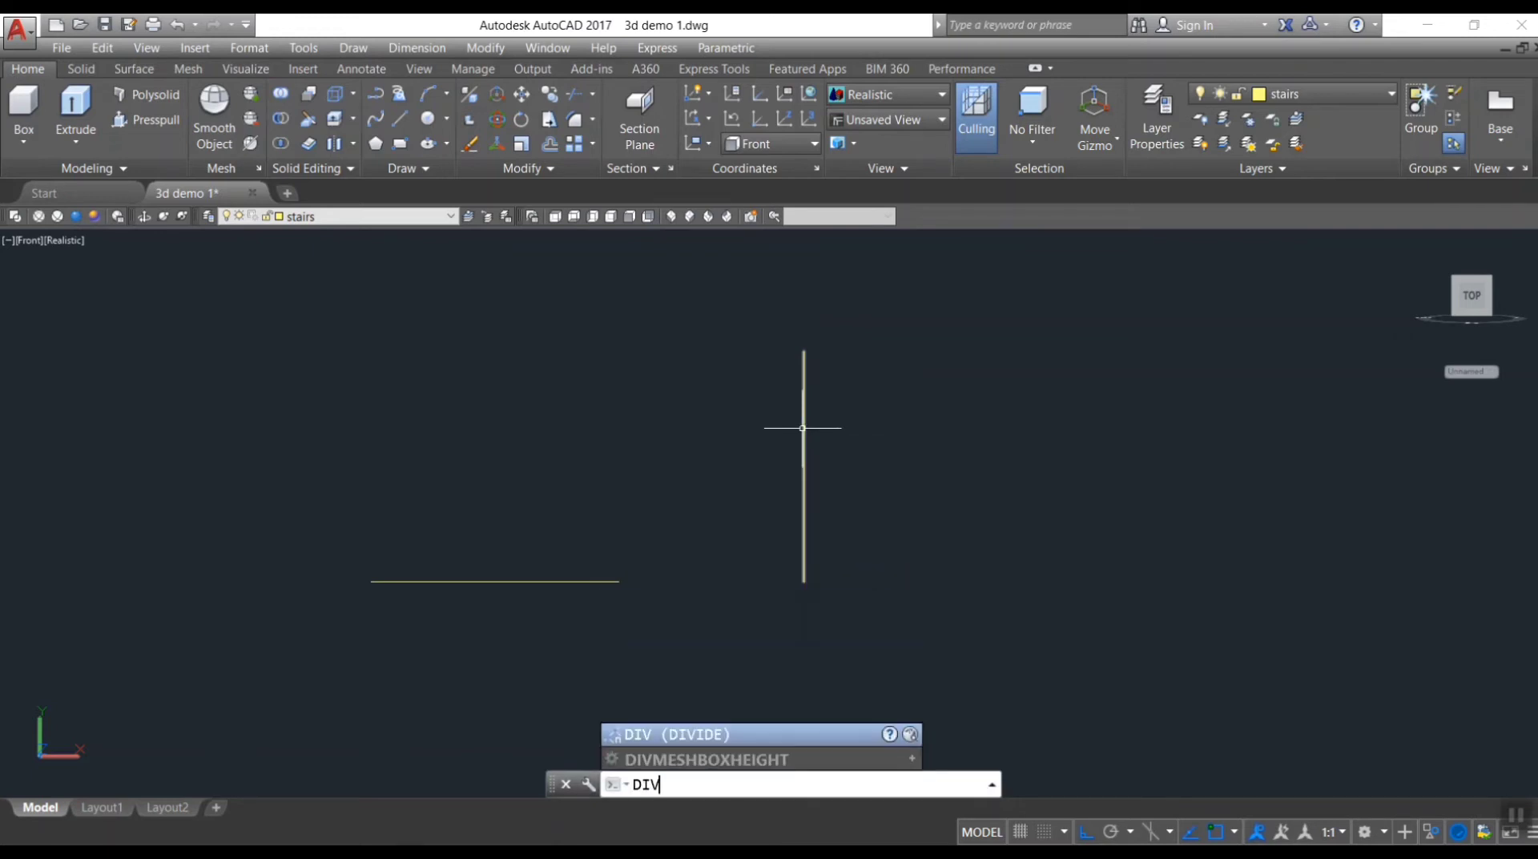
pyautogui.press('Return')
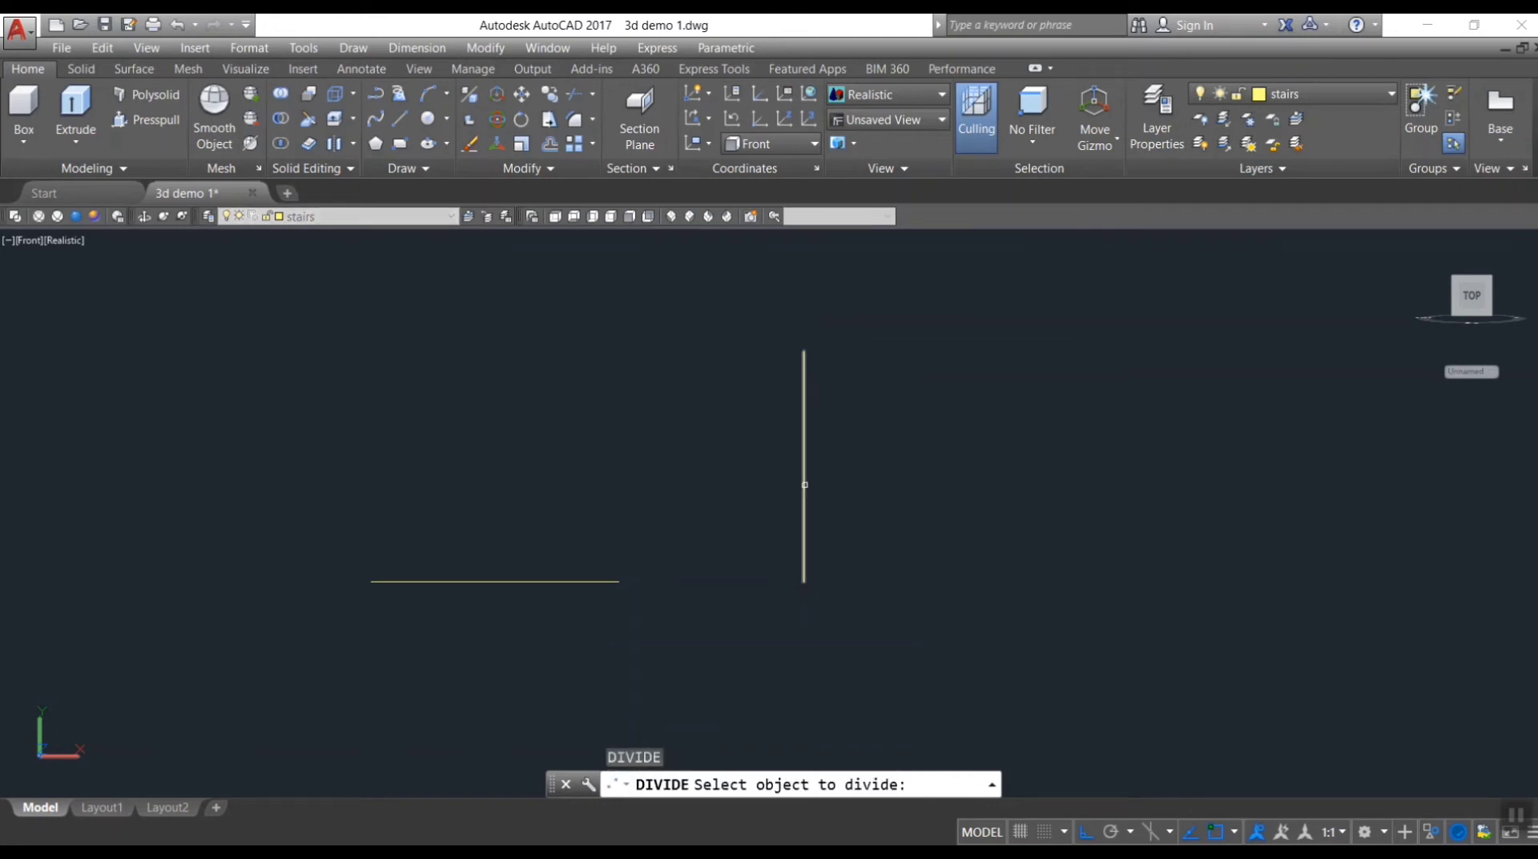
pyautogui.click(805, 484)
pyautogui.write('18')
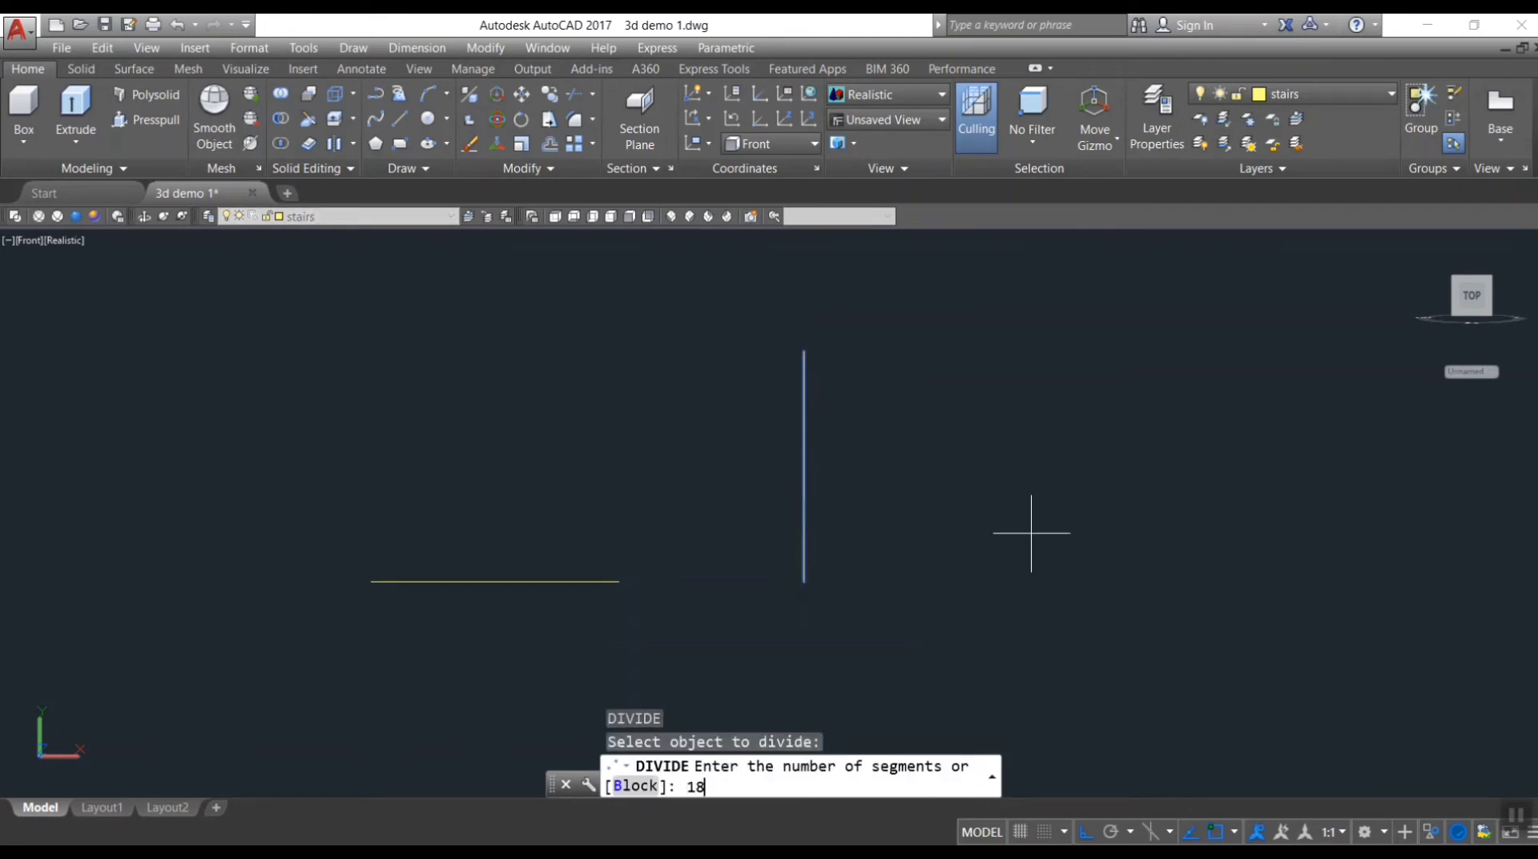
pyautogui.press('Return')
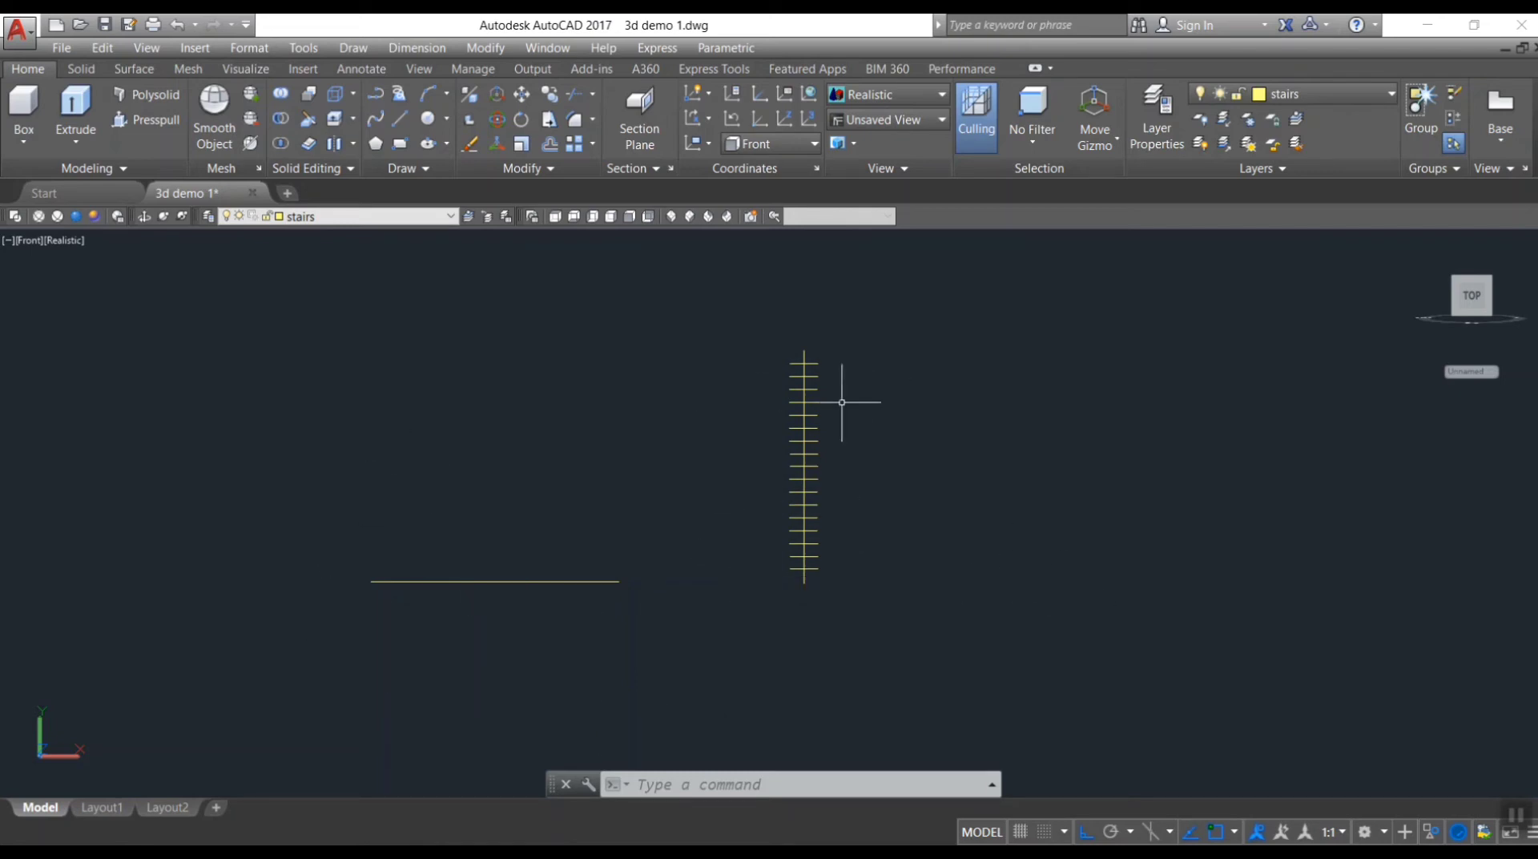
pyautogui.scroll(2, 694, 560)
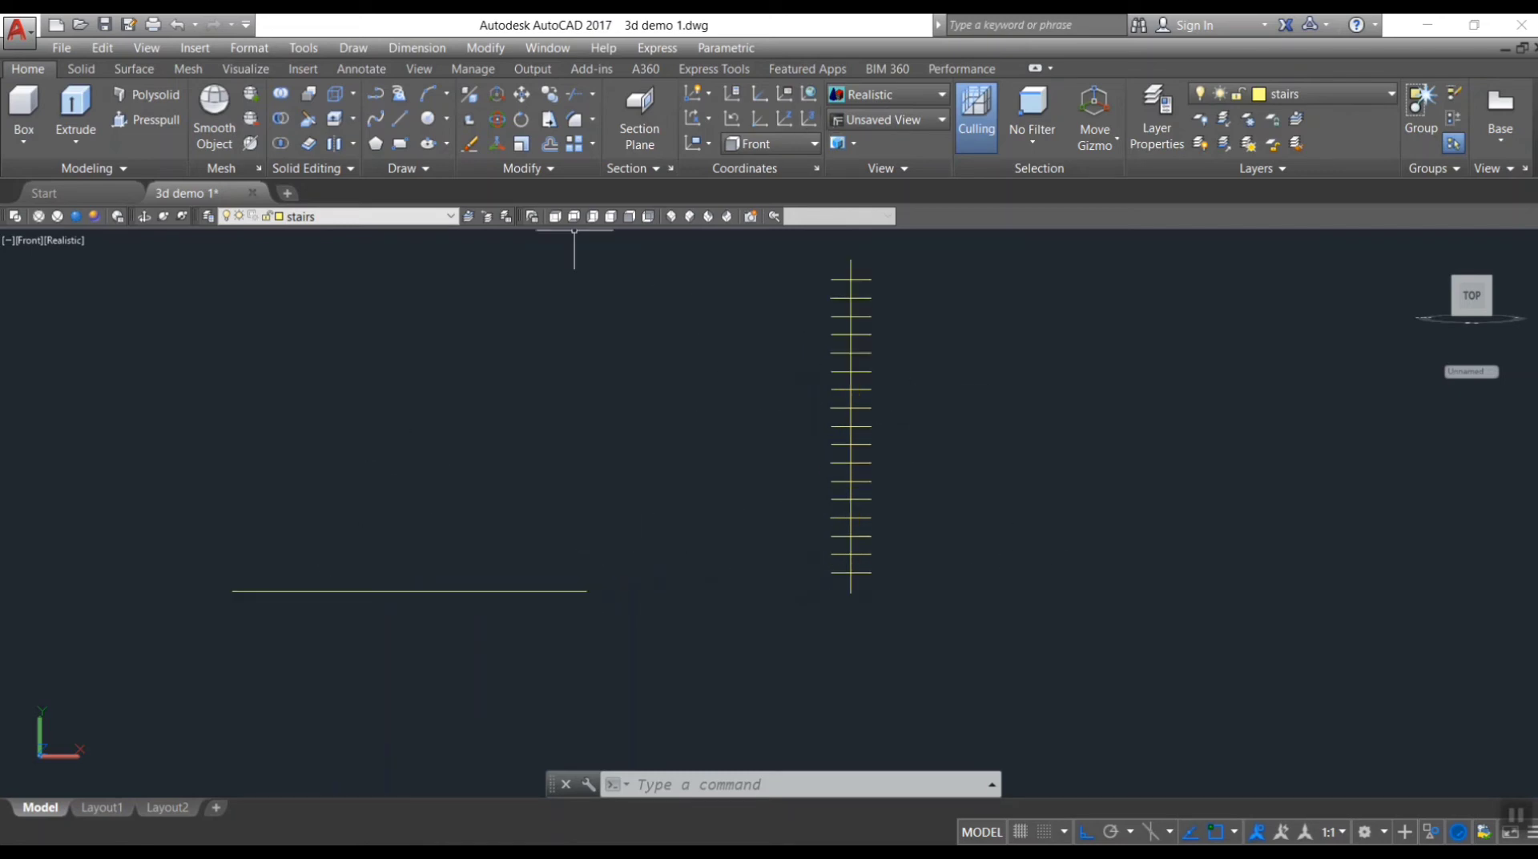
pyautogui.click(671, 218)
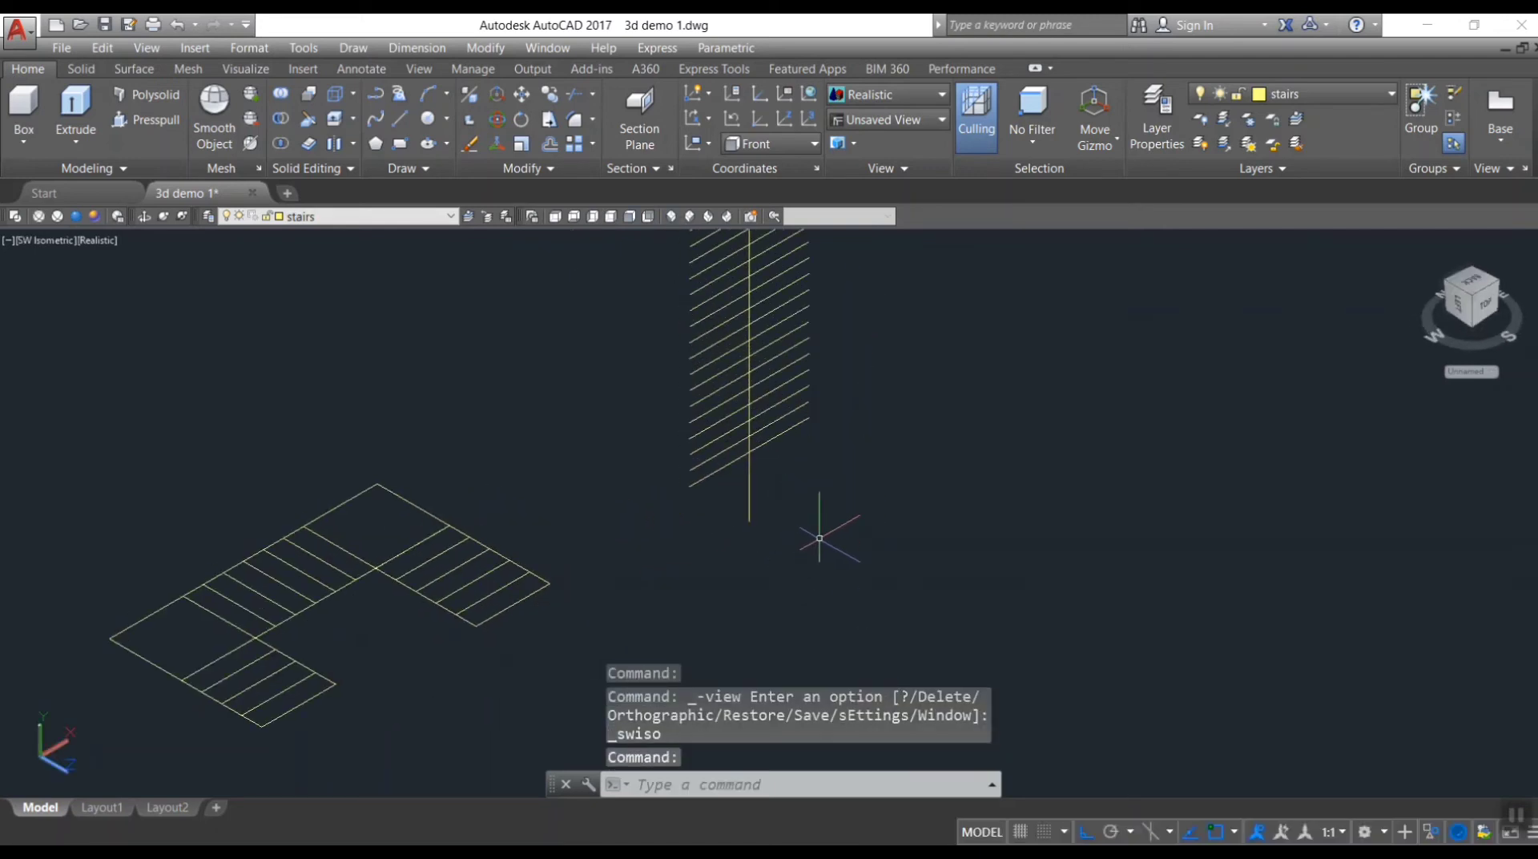
pyautogui.scroll(-2, 837, 507)
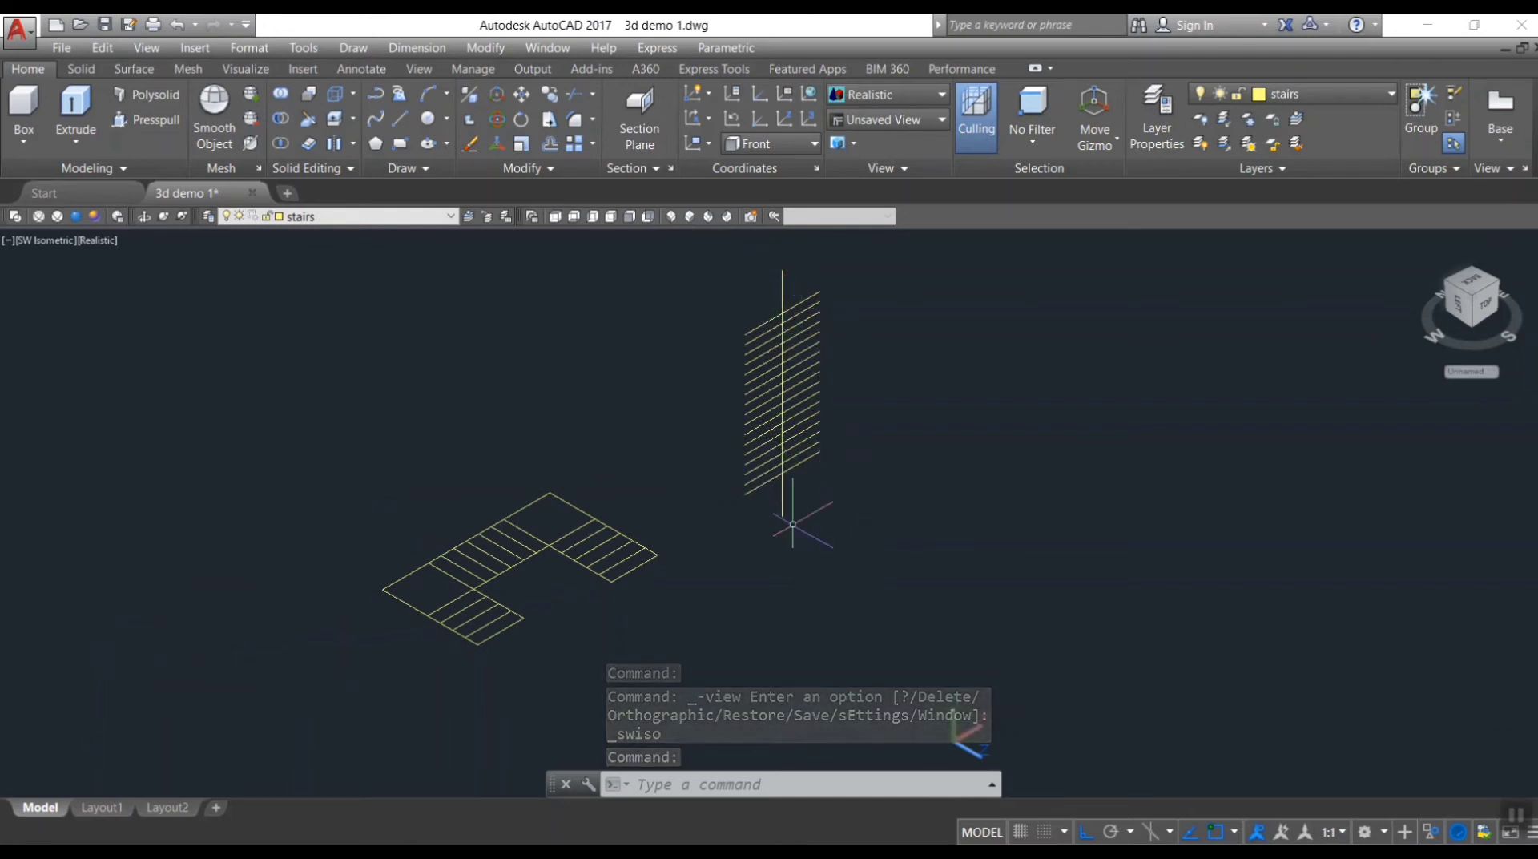
pyautogui.scroll(2, 768, 489)
pyautogui.scroll(1, 768, 488)
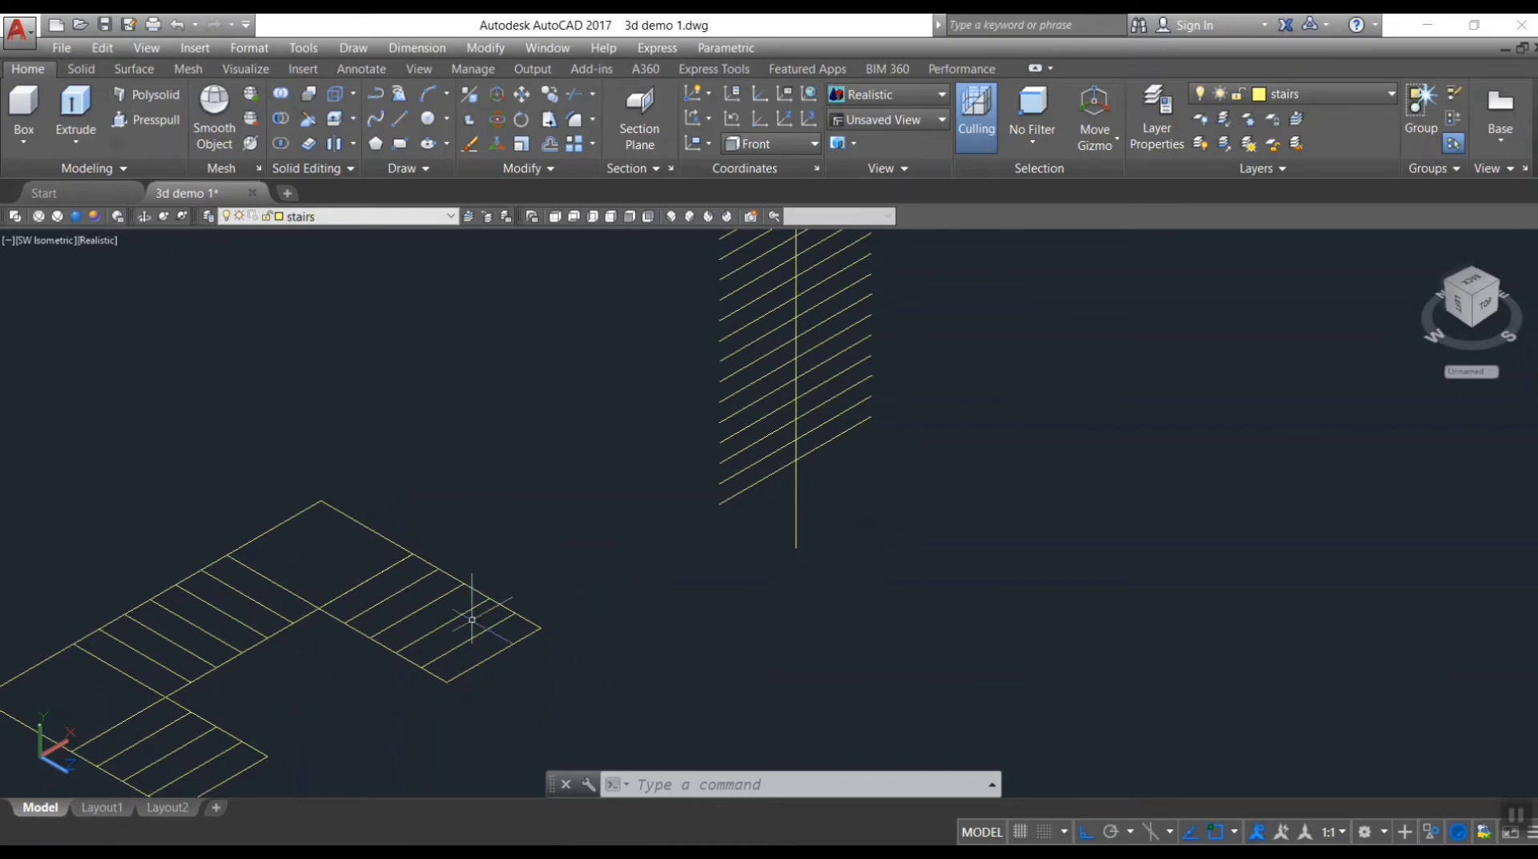
pyautogui.write('e')
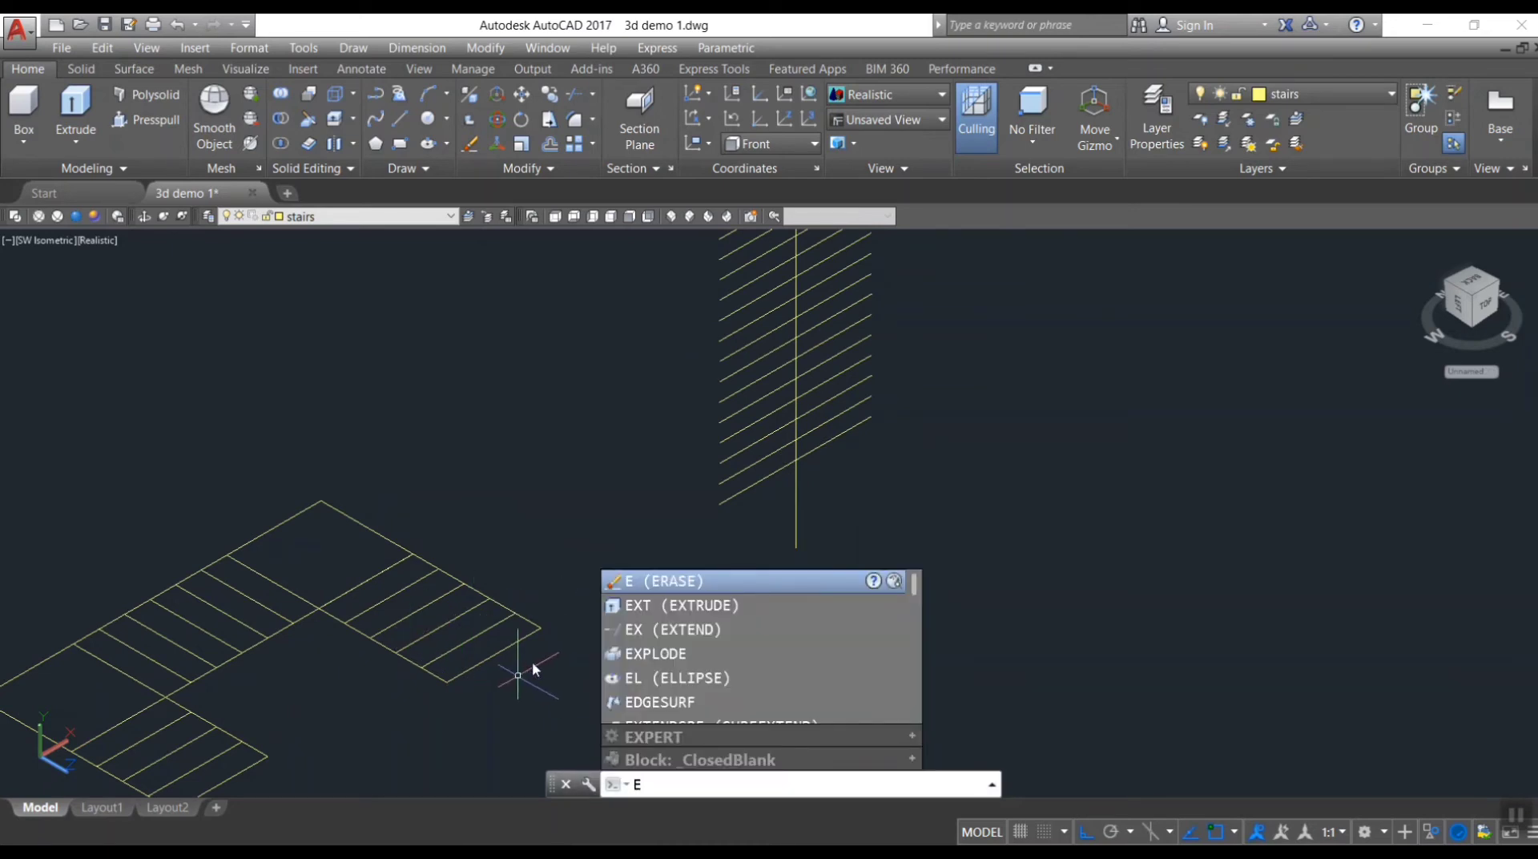
pyautogui.press('BackSpace')
pyautogui.press('Escape')
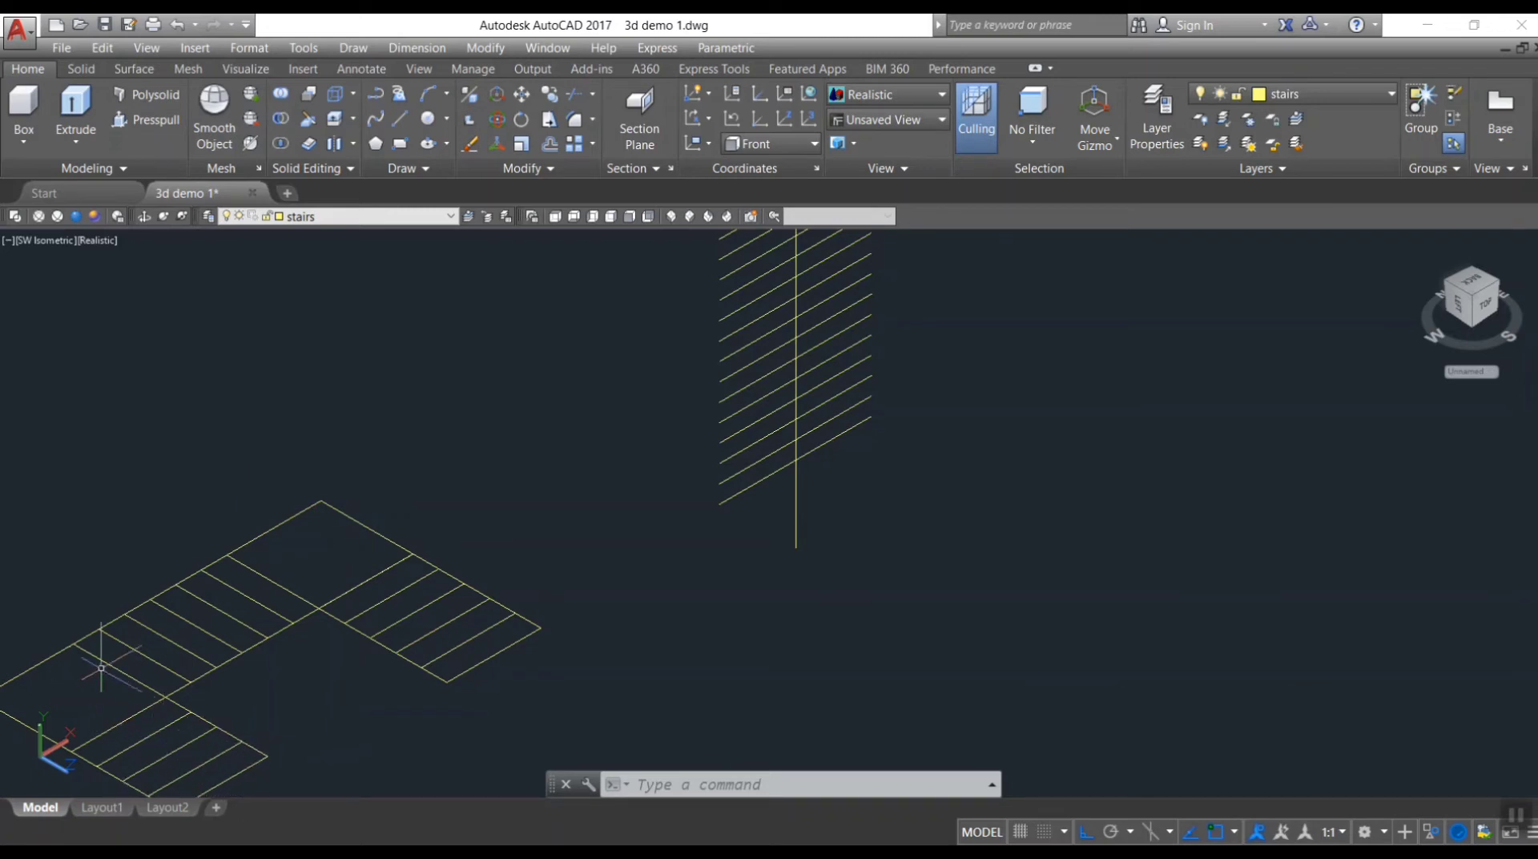
pyautogui.scroll(-2, 522, 654)
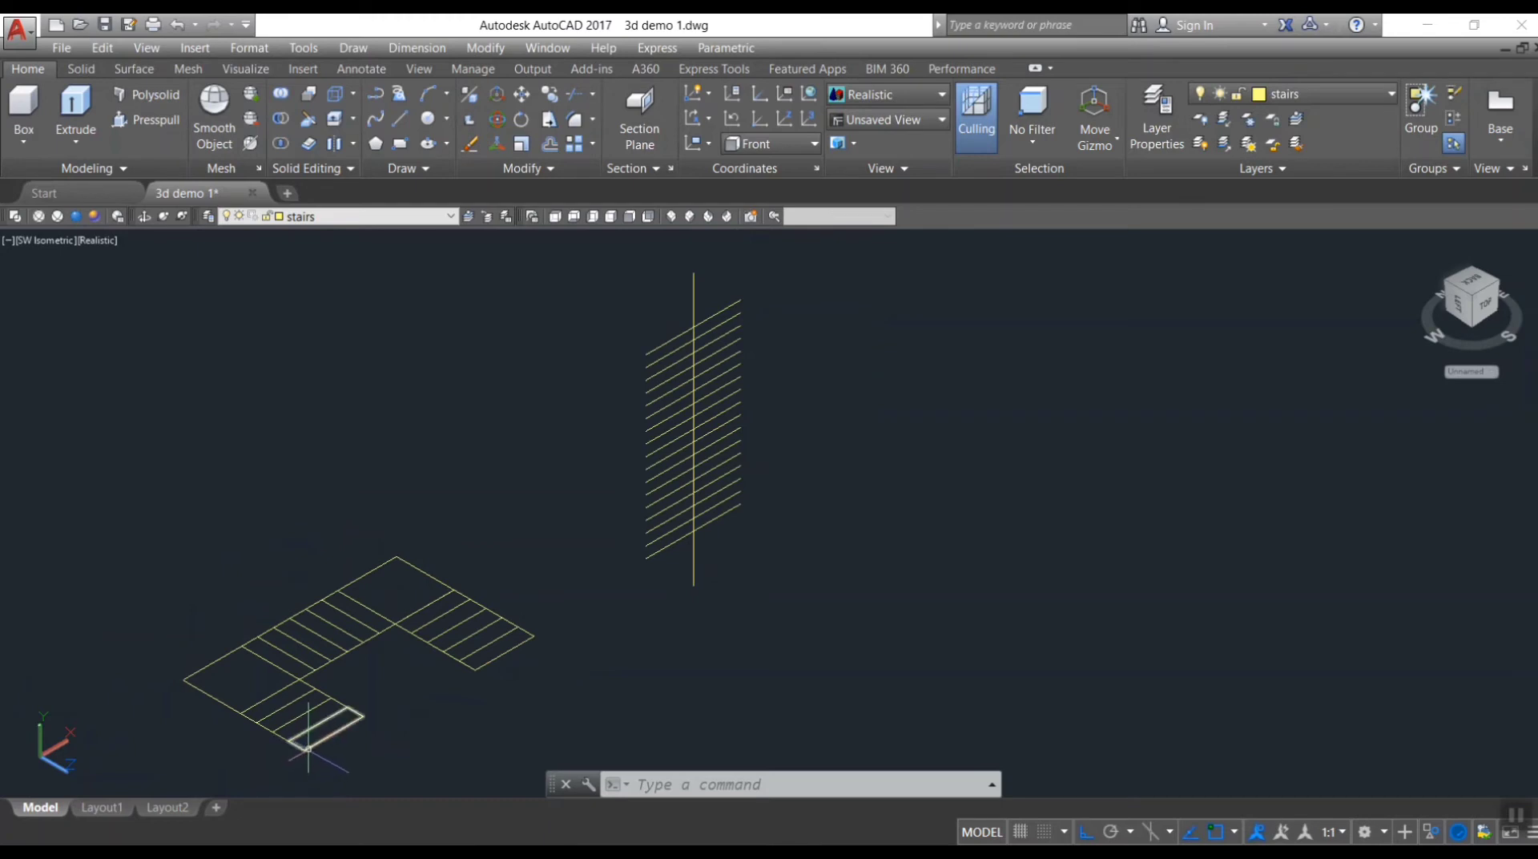
# - Extrude the bottom step rectangle into a low solid and erase the wrongly extruded solid
pyautogui.write('ec')
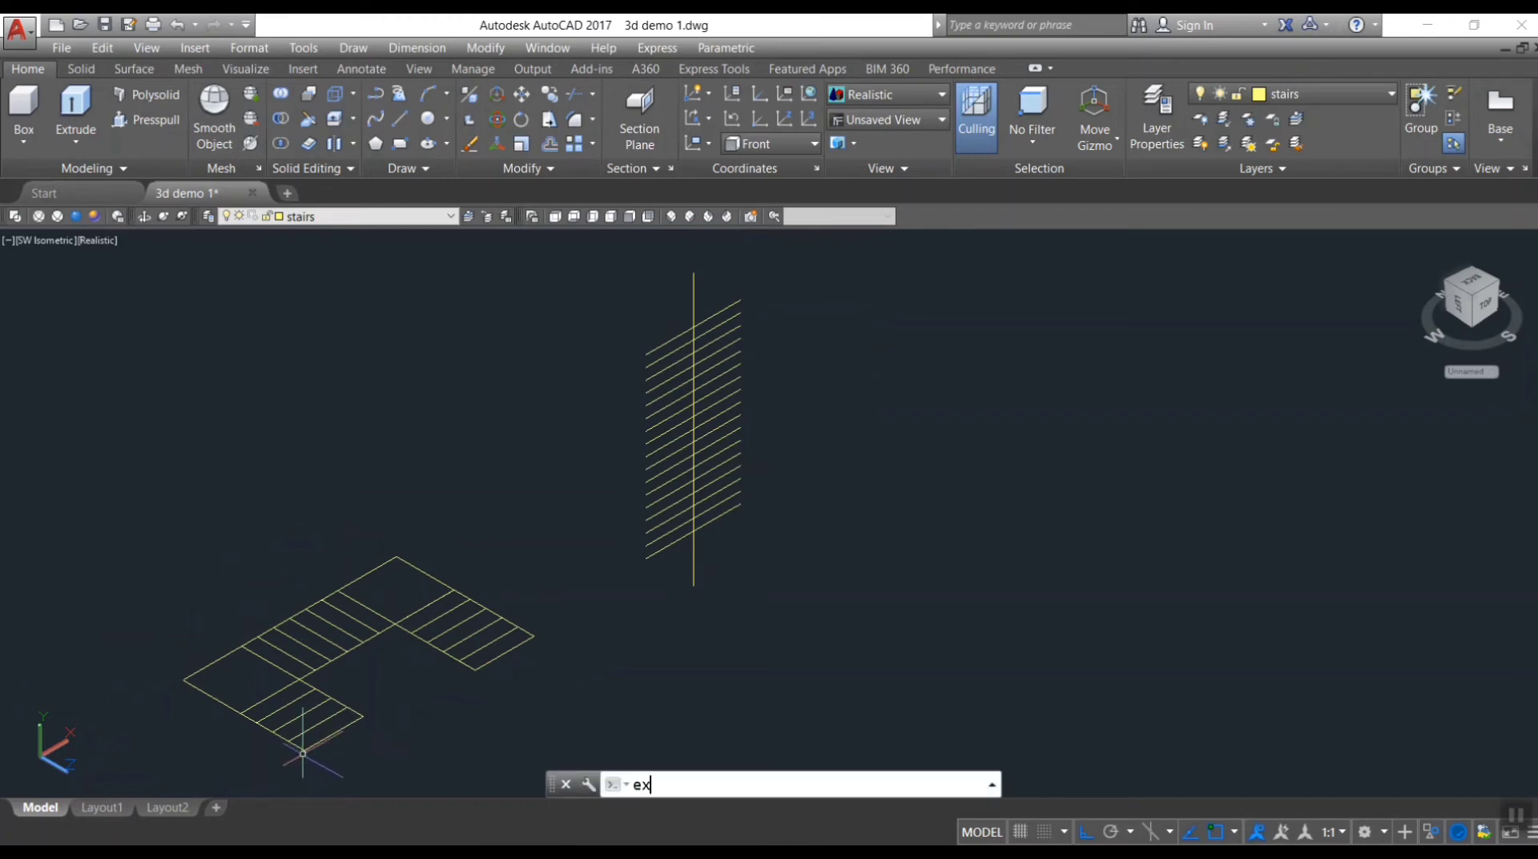
pyautogui.write('t')
pyautogui.press('Return')
pyautogui.click(305, 749)
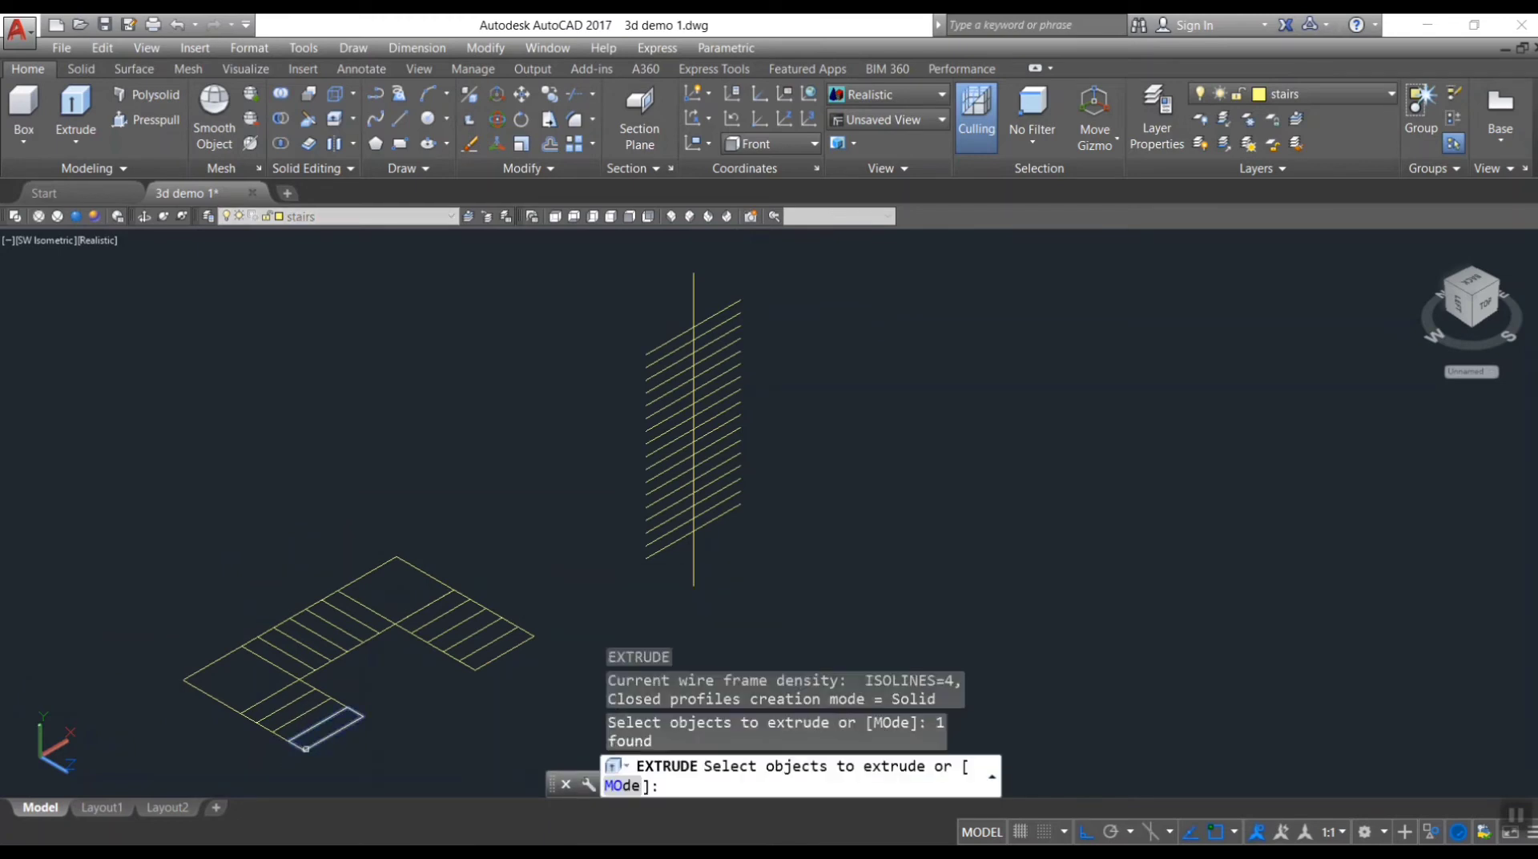
pyautogui.press('Return')
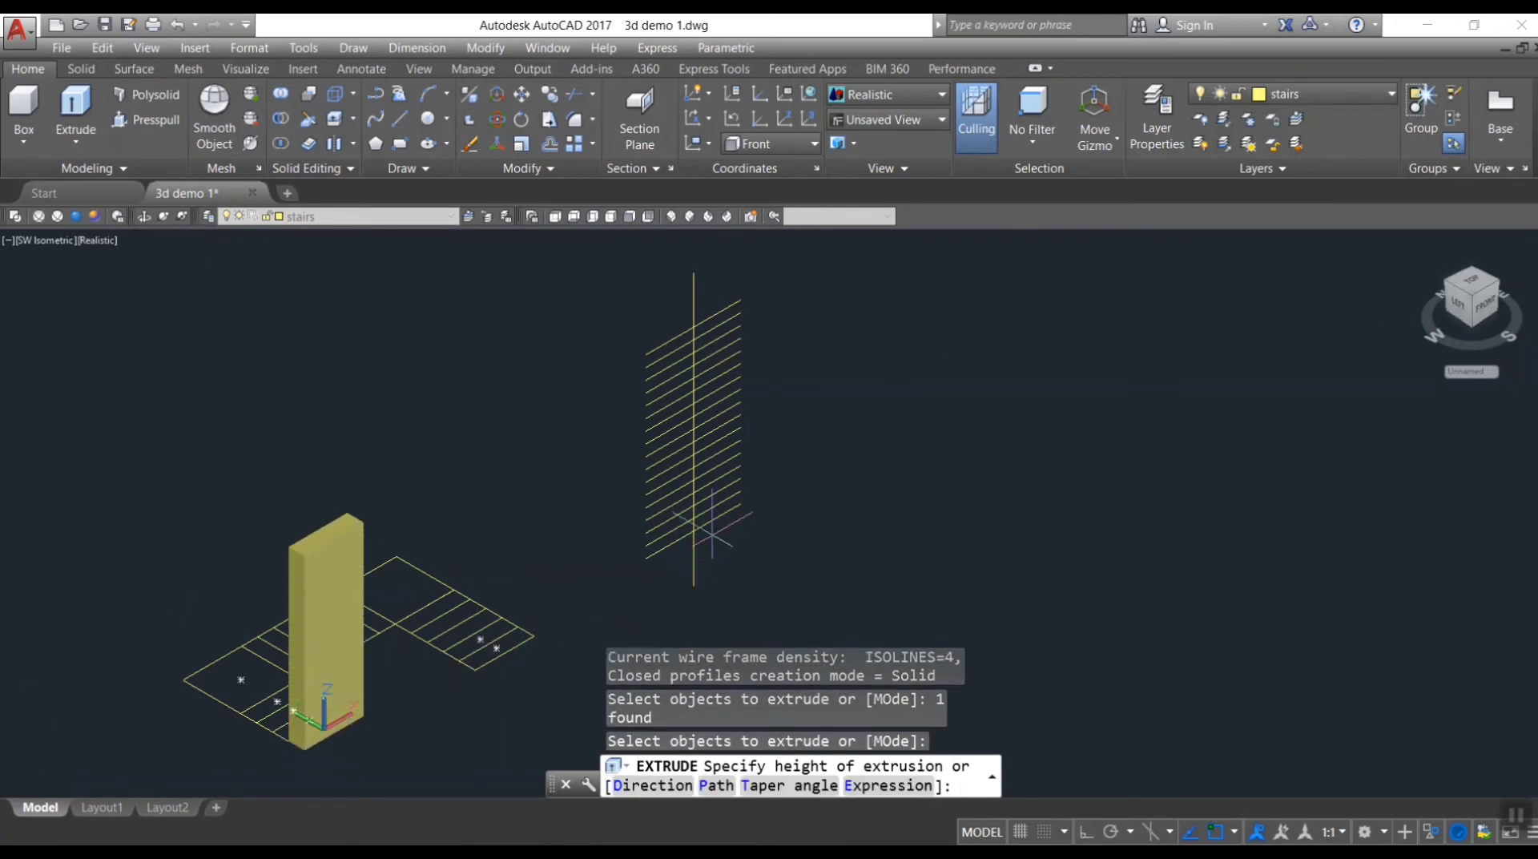
pyautogui.scroll(3, 694, 533)
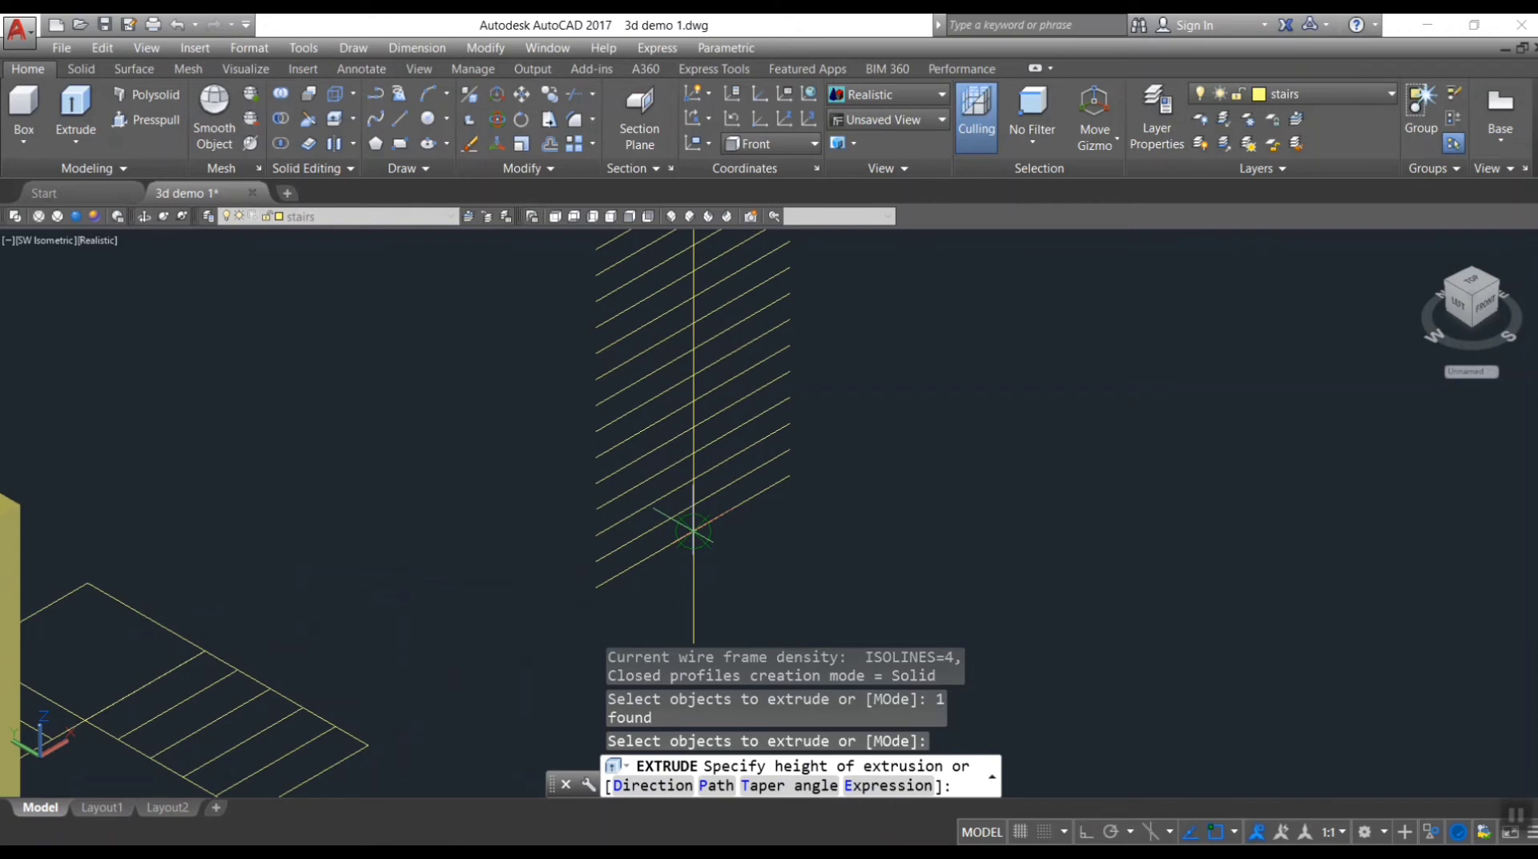
pyautogui.click(694, 532)
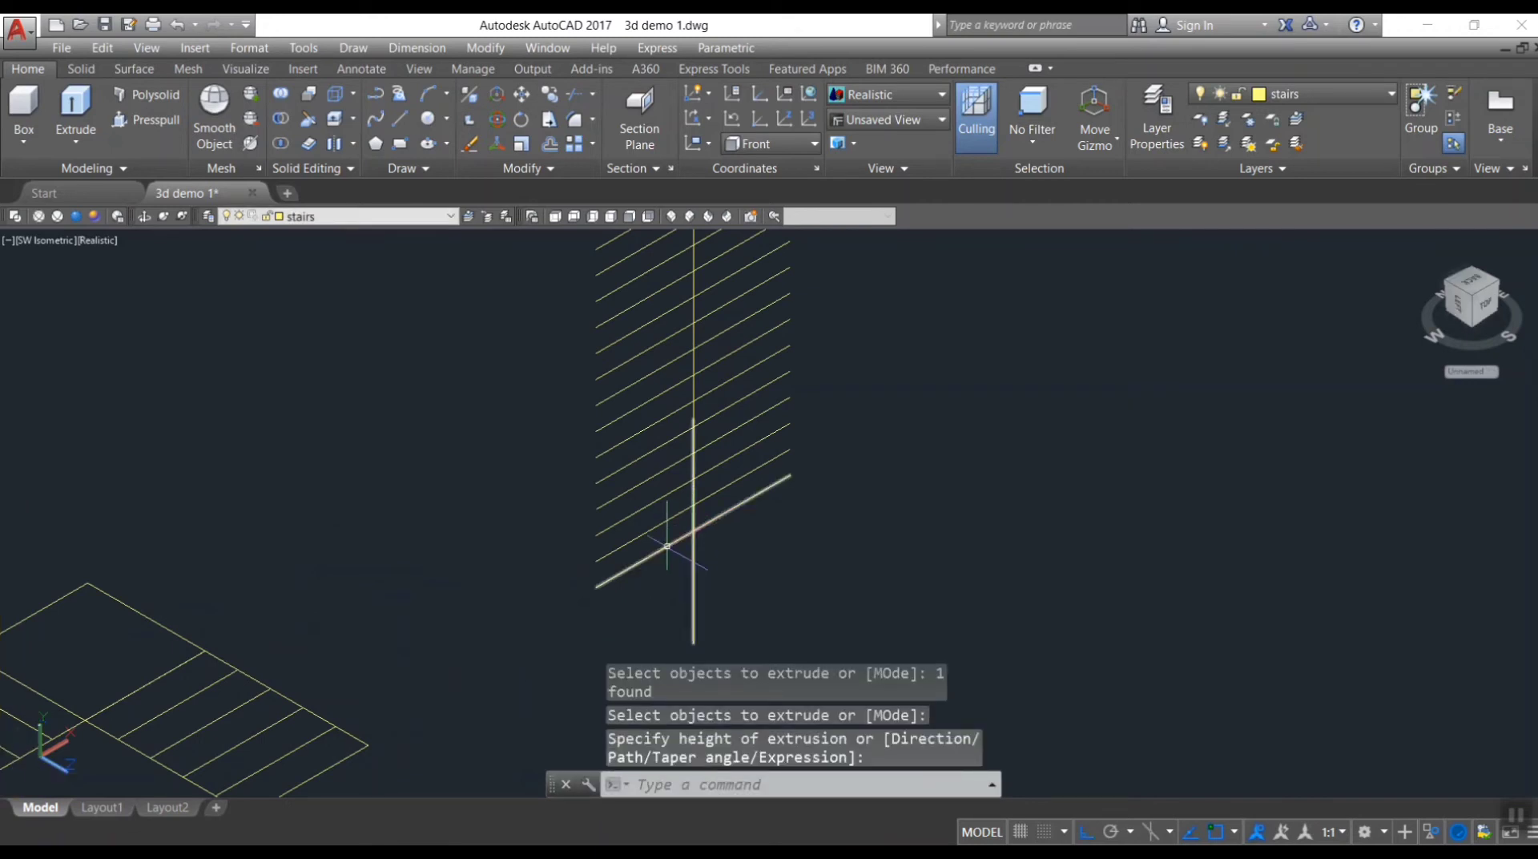
pyautogui.click(667, 547)
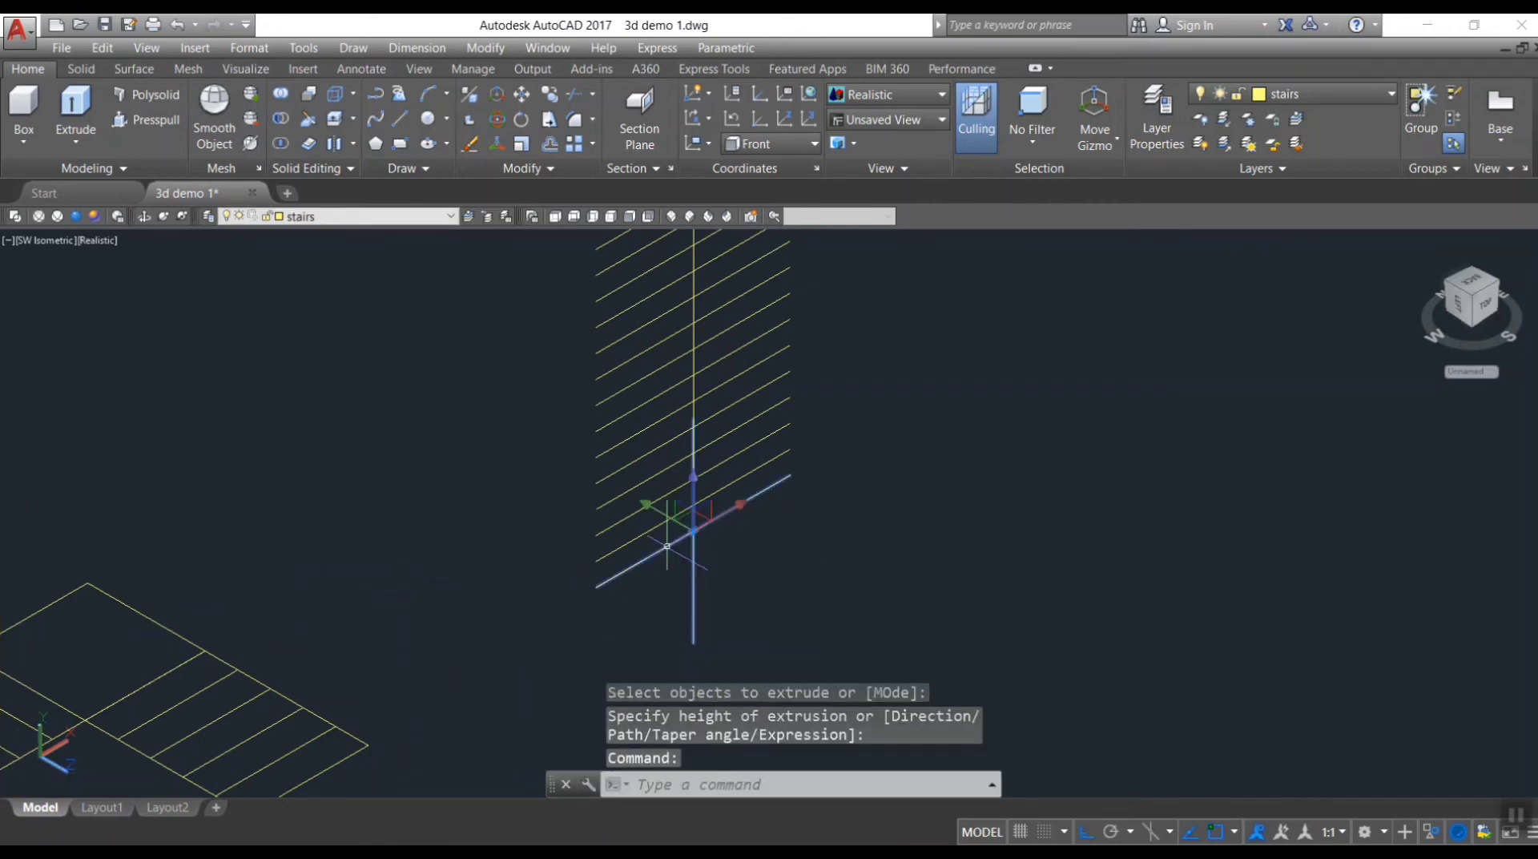
pyautogui.press('Delete')
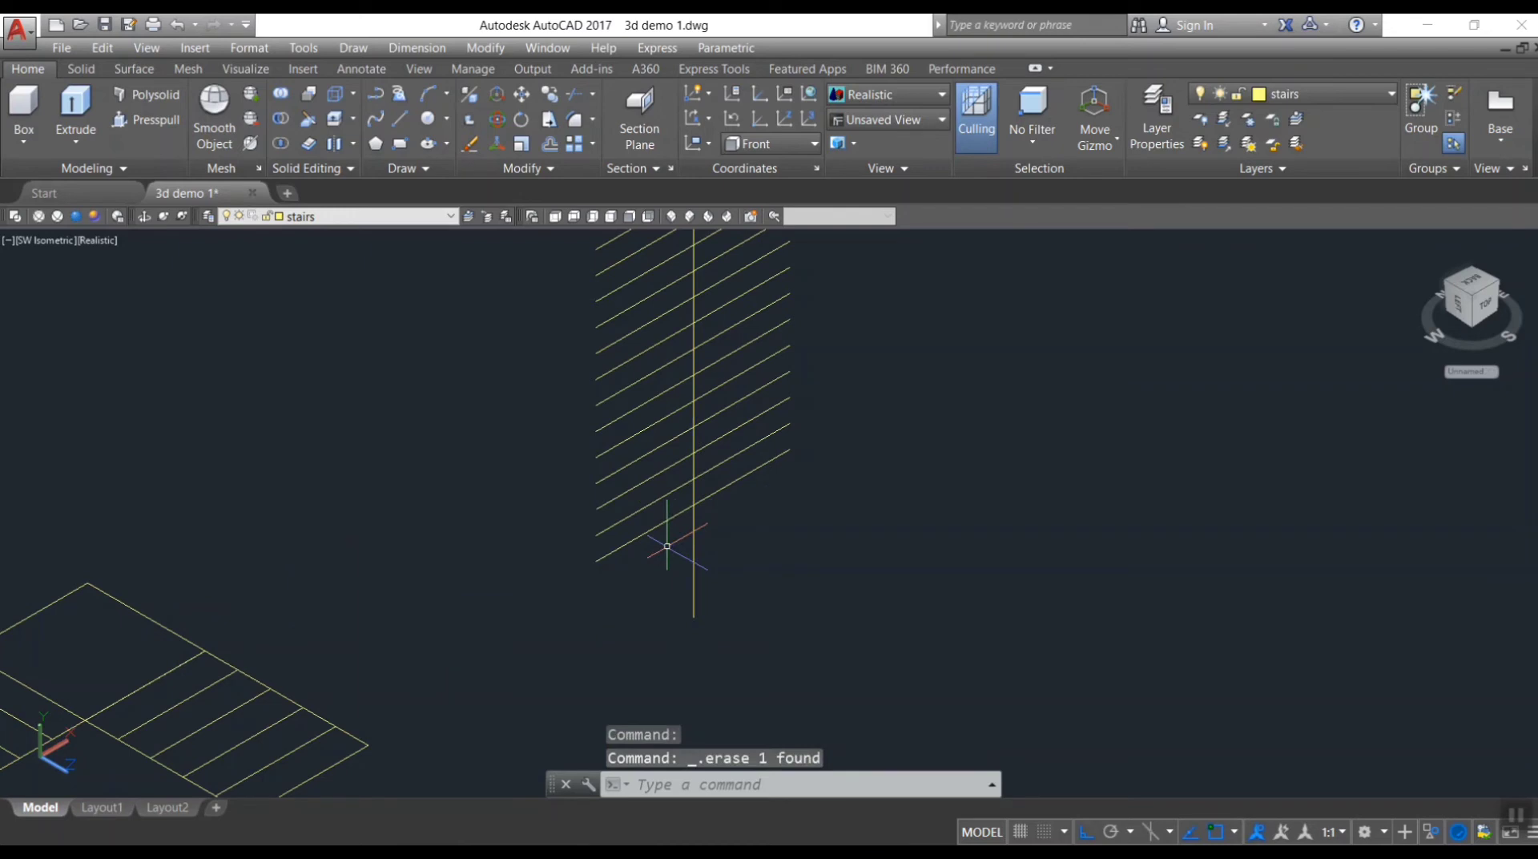
pyautogui.scroll(-3, 666, 547)
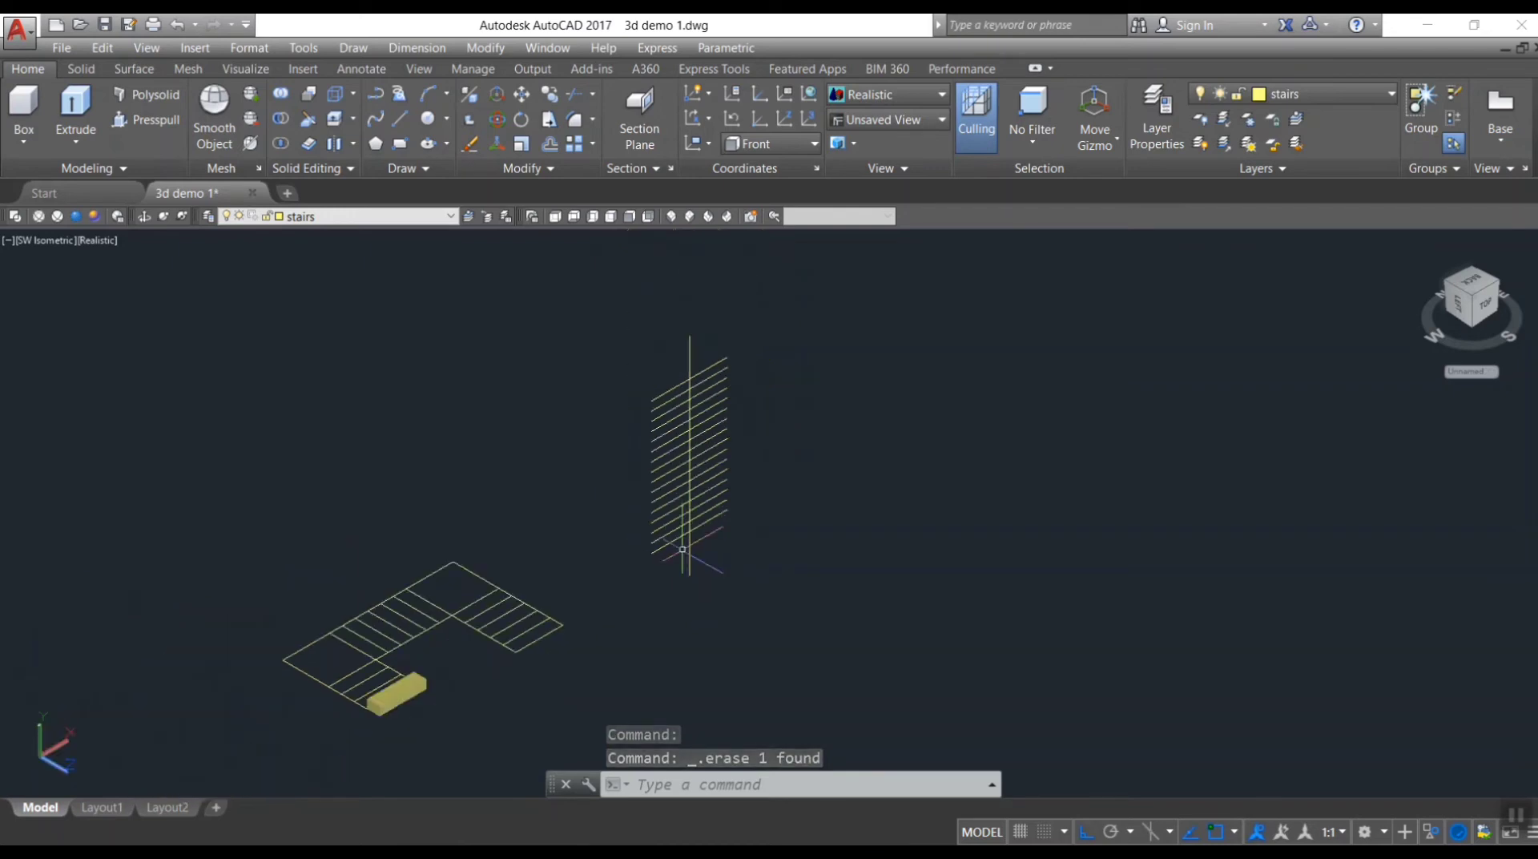
pyautogui.scroll(-2, 497, 611)
pyautogui.scroll(5, 583, 605)
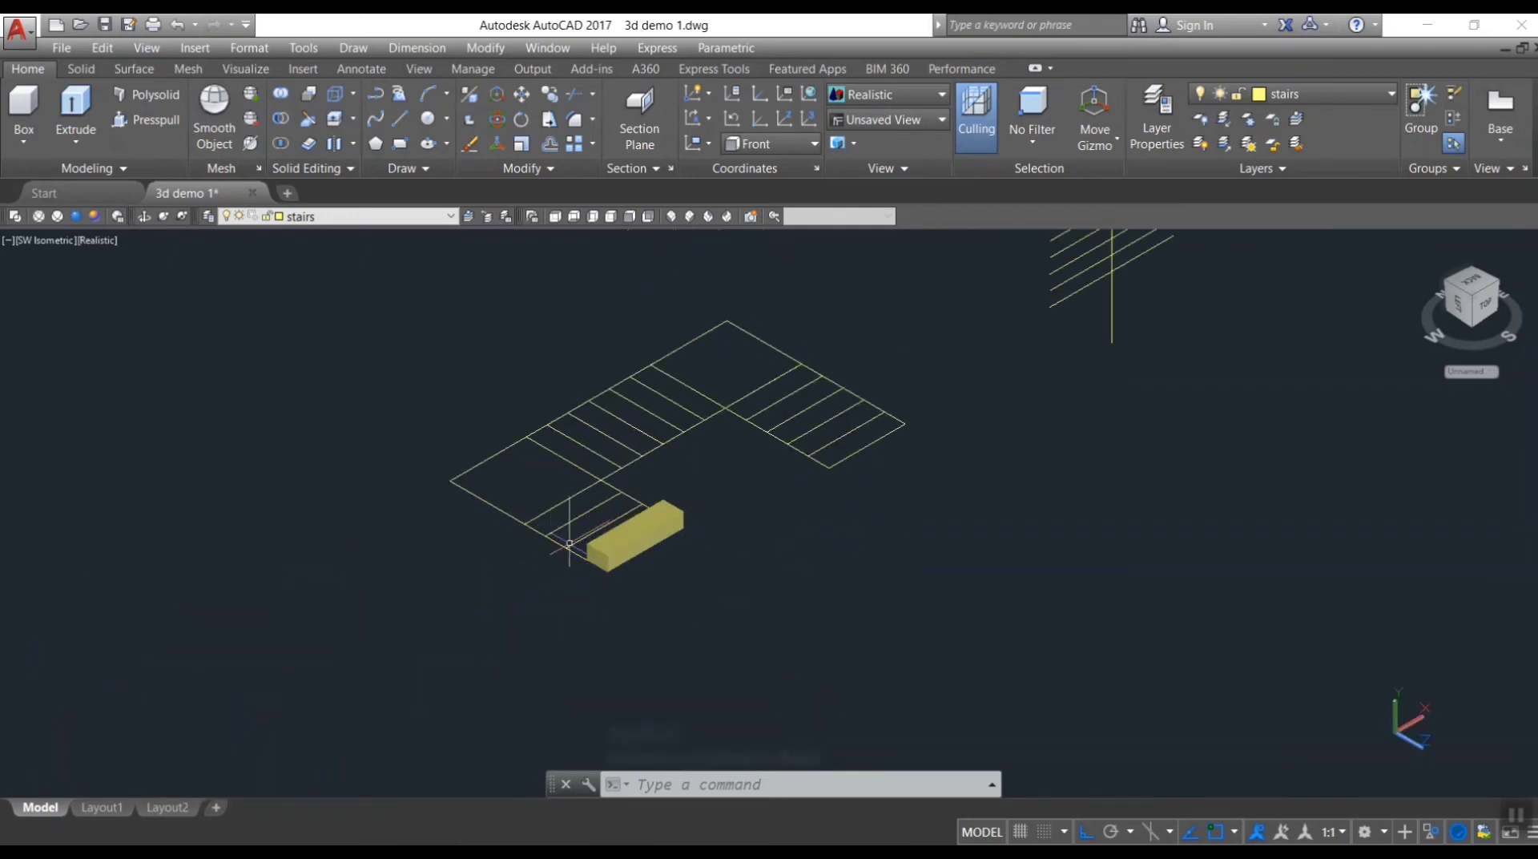
# - Extrude the next stair strip profile and delete the leftover object
pyautogui.write('ext')
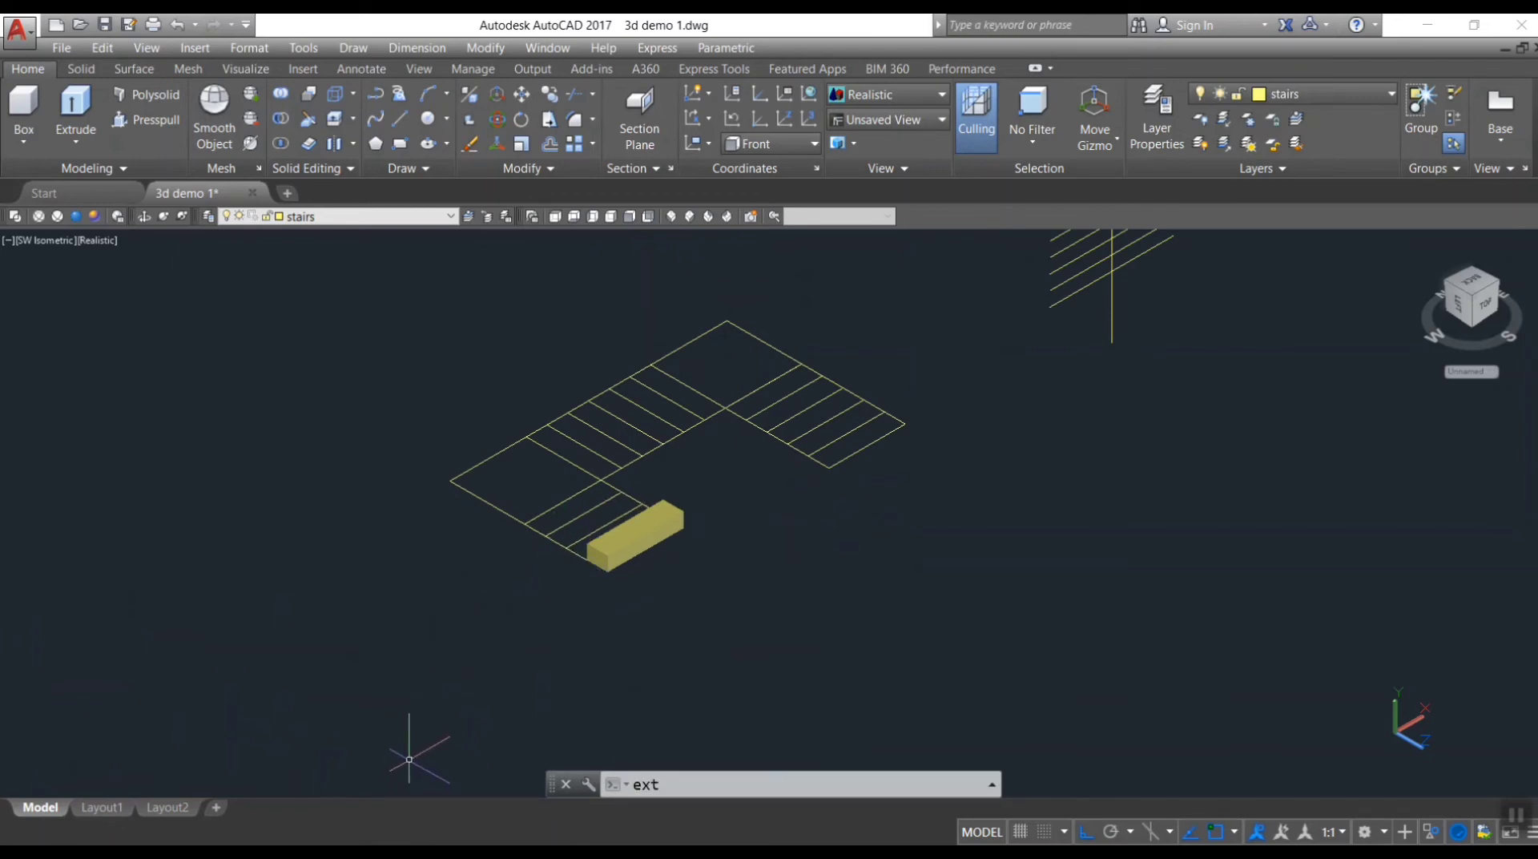
pyautogui.press('Return')
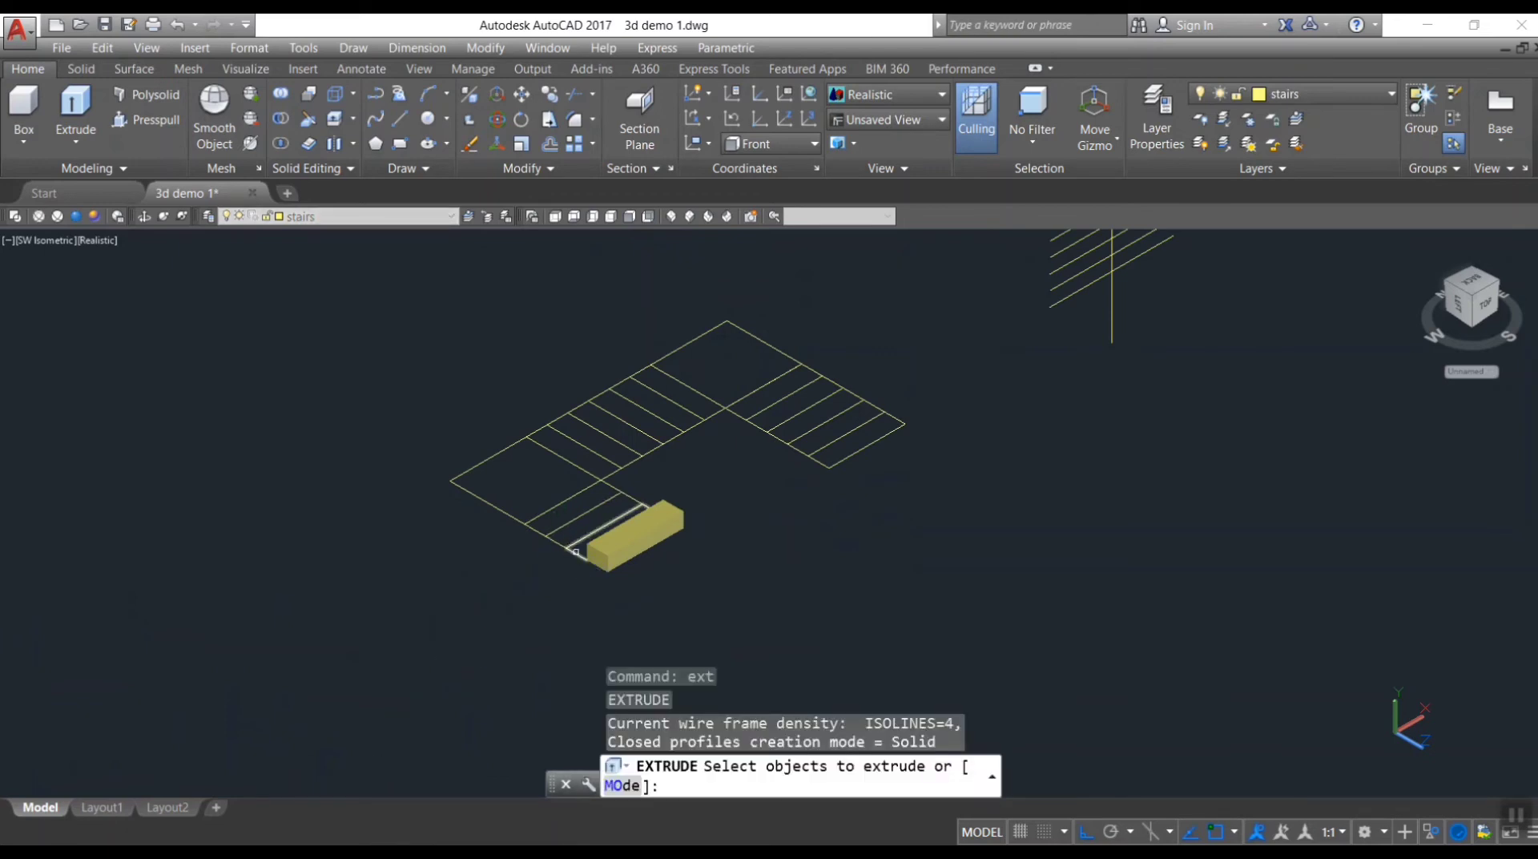
pyautogui.click(576, 551)
pyautogui.press('Return')
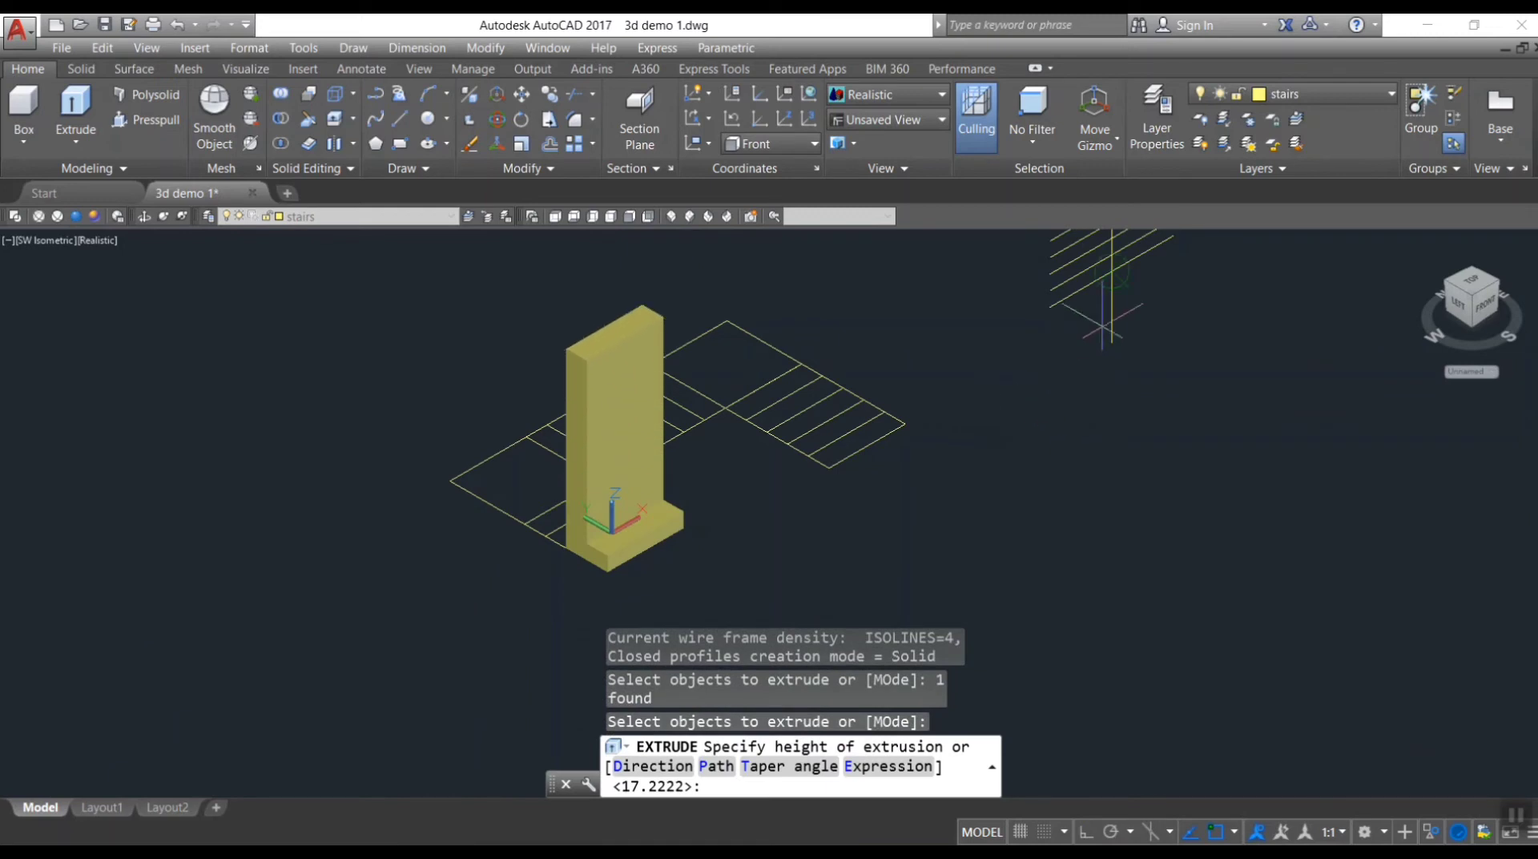
pyautogui.press('Return')
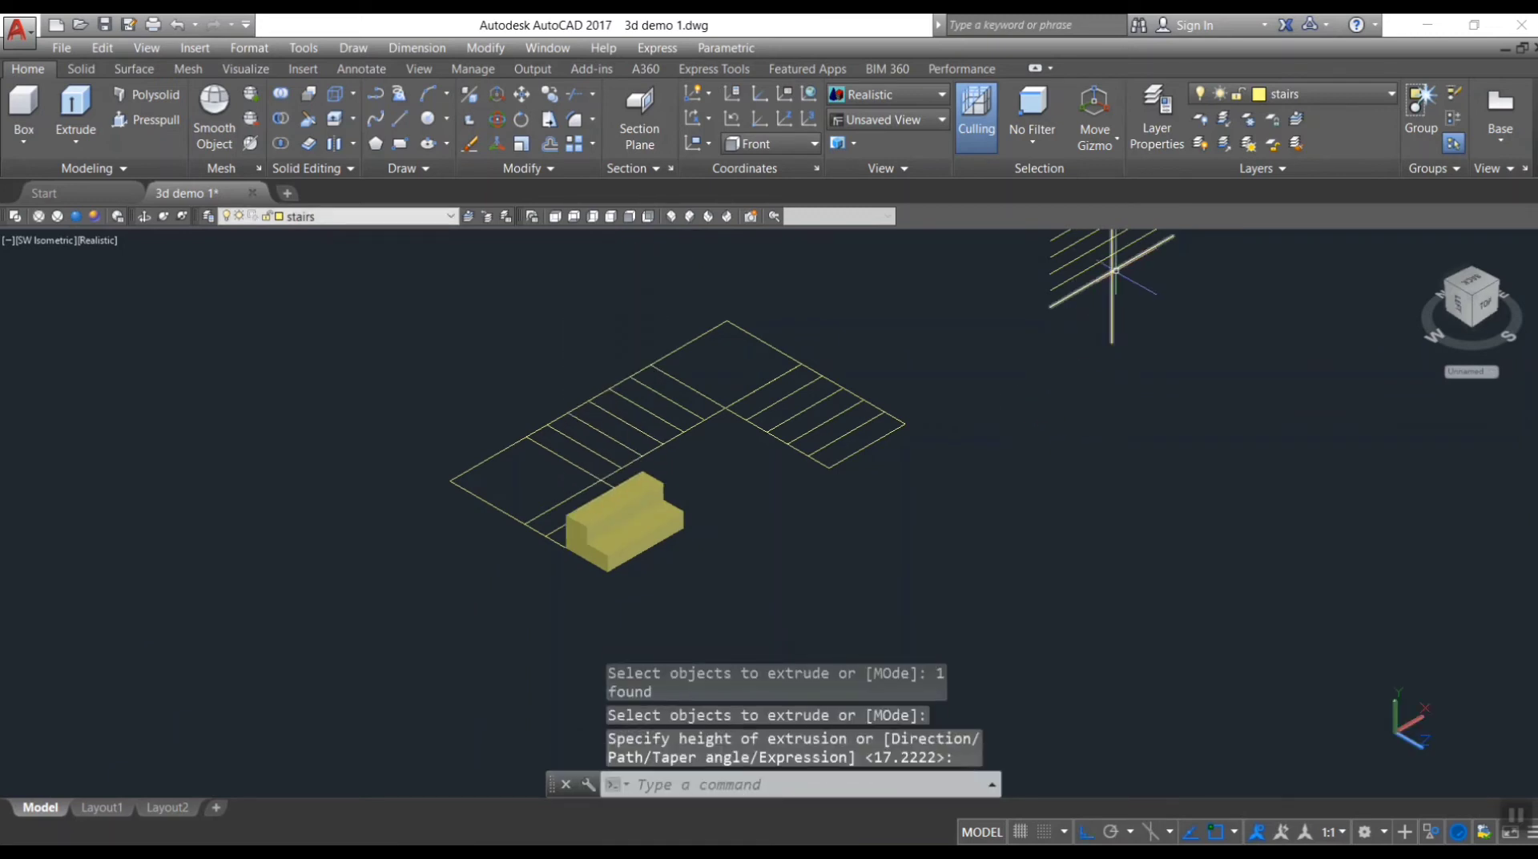
pyautogui.press('Delete')
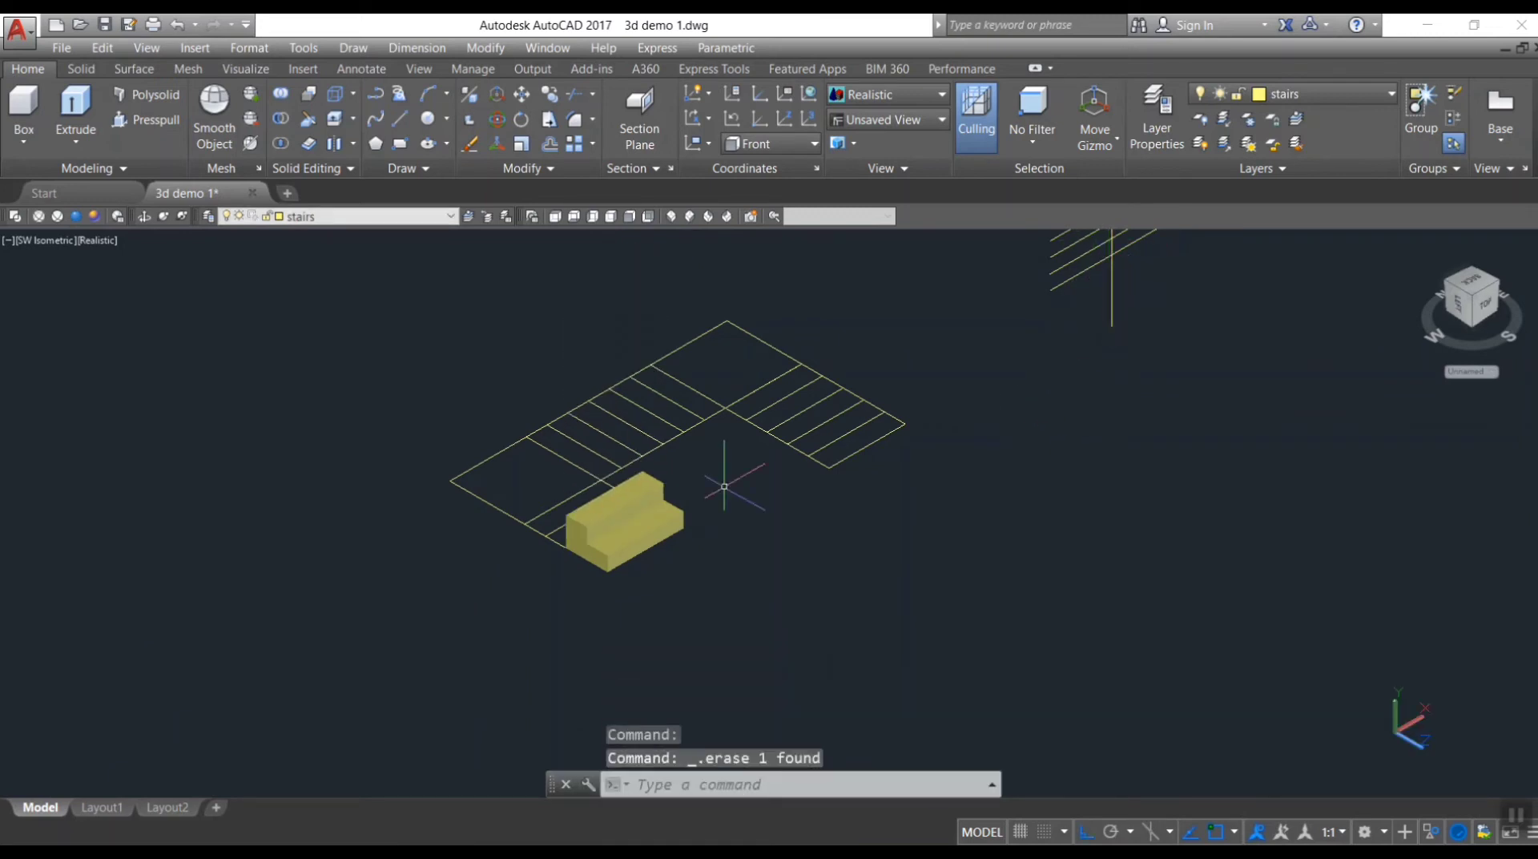
# - Extrude another step profile, clicking its height, to form the third tread
pyautogui.write('ext')
pyautogui.press('Return')
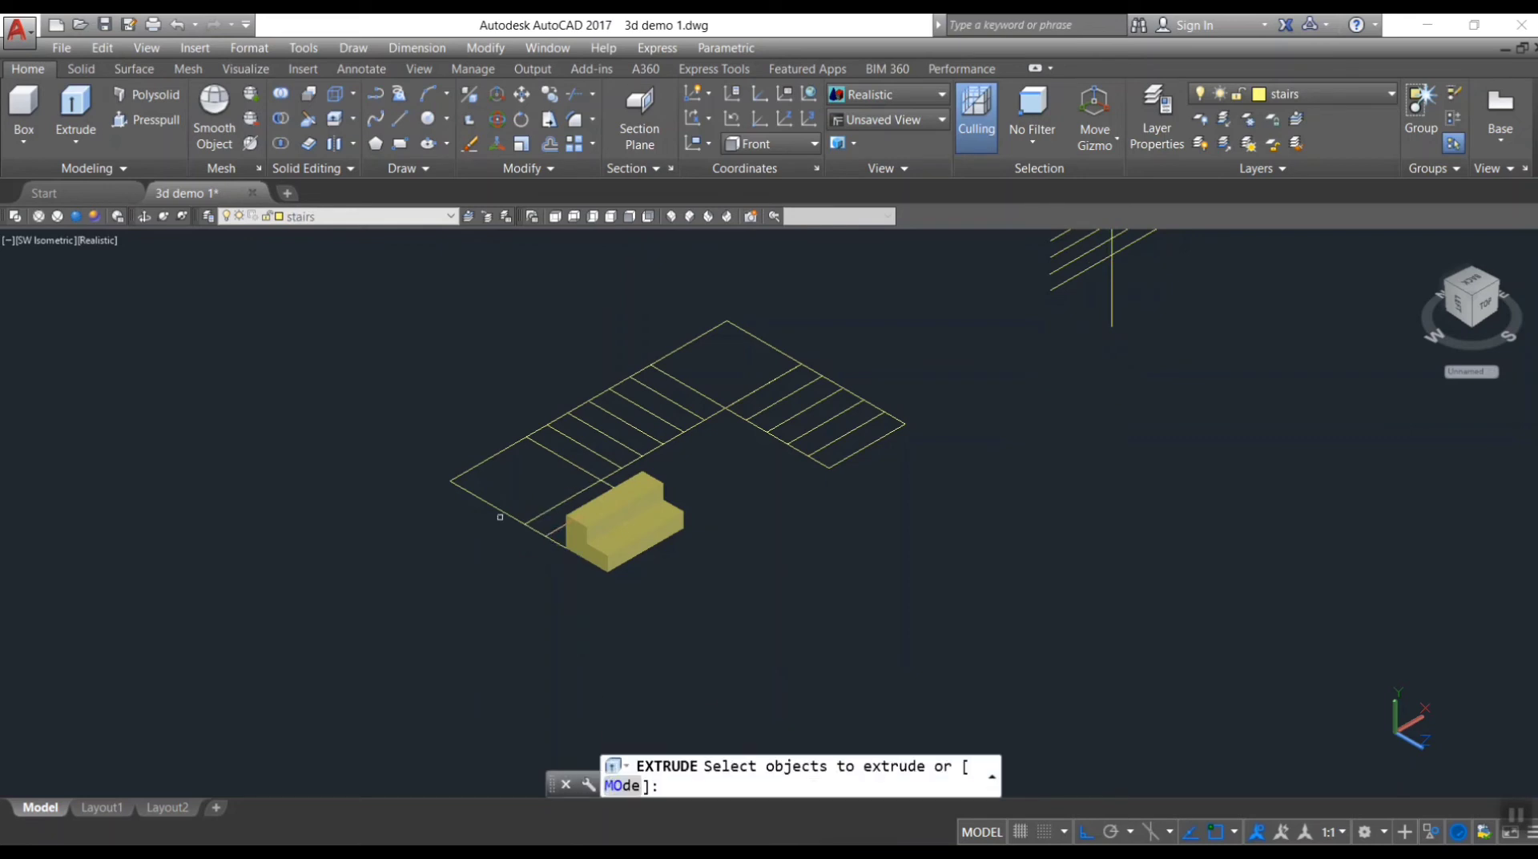
pyautogui.click(625, 519)
pyautogui.press('Return')
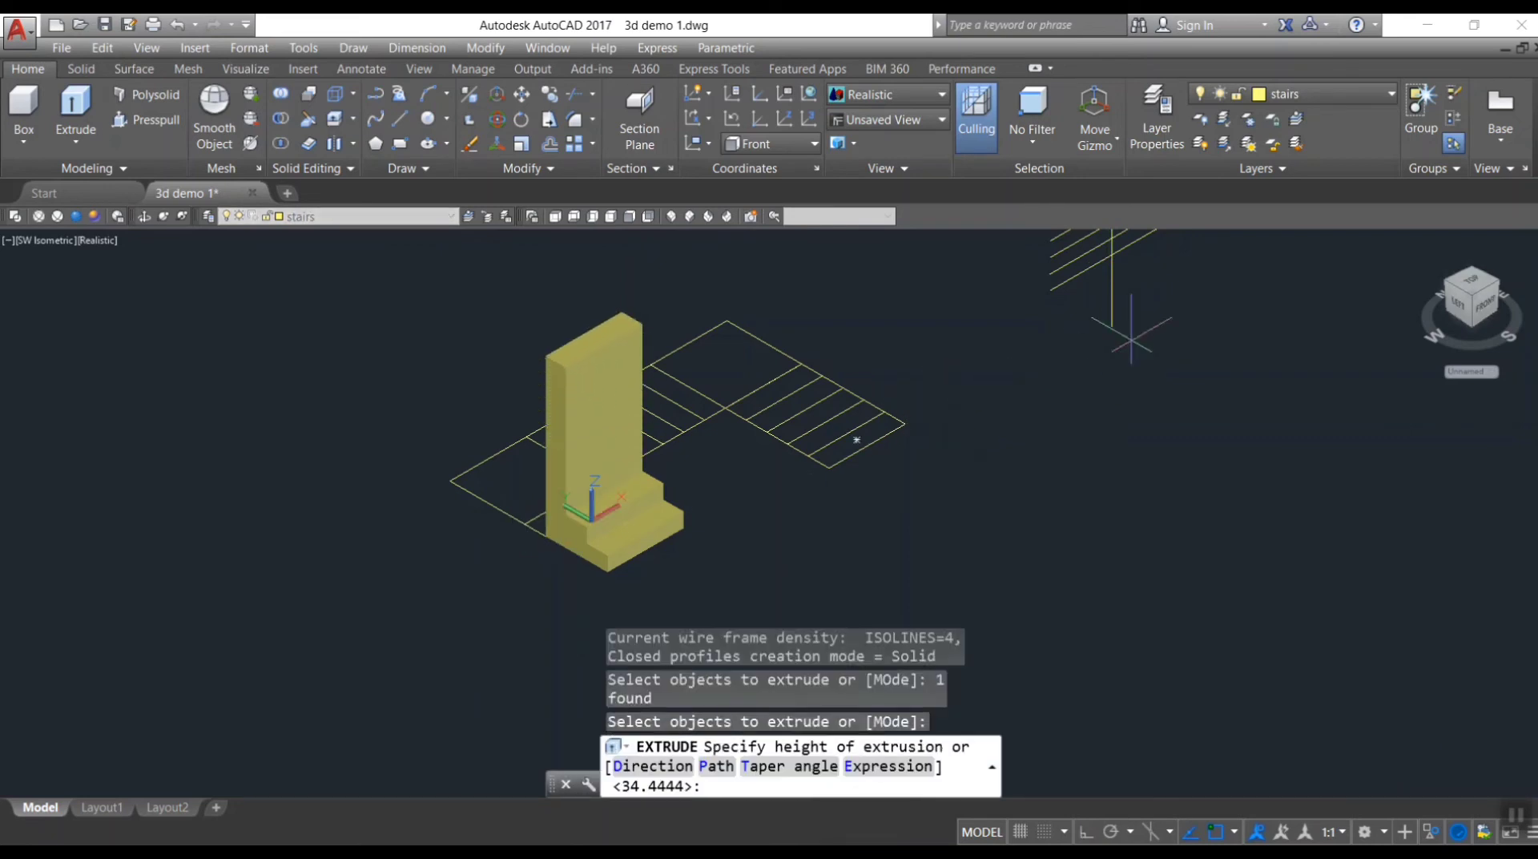
pyautogui.click(1080, 271)
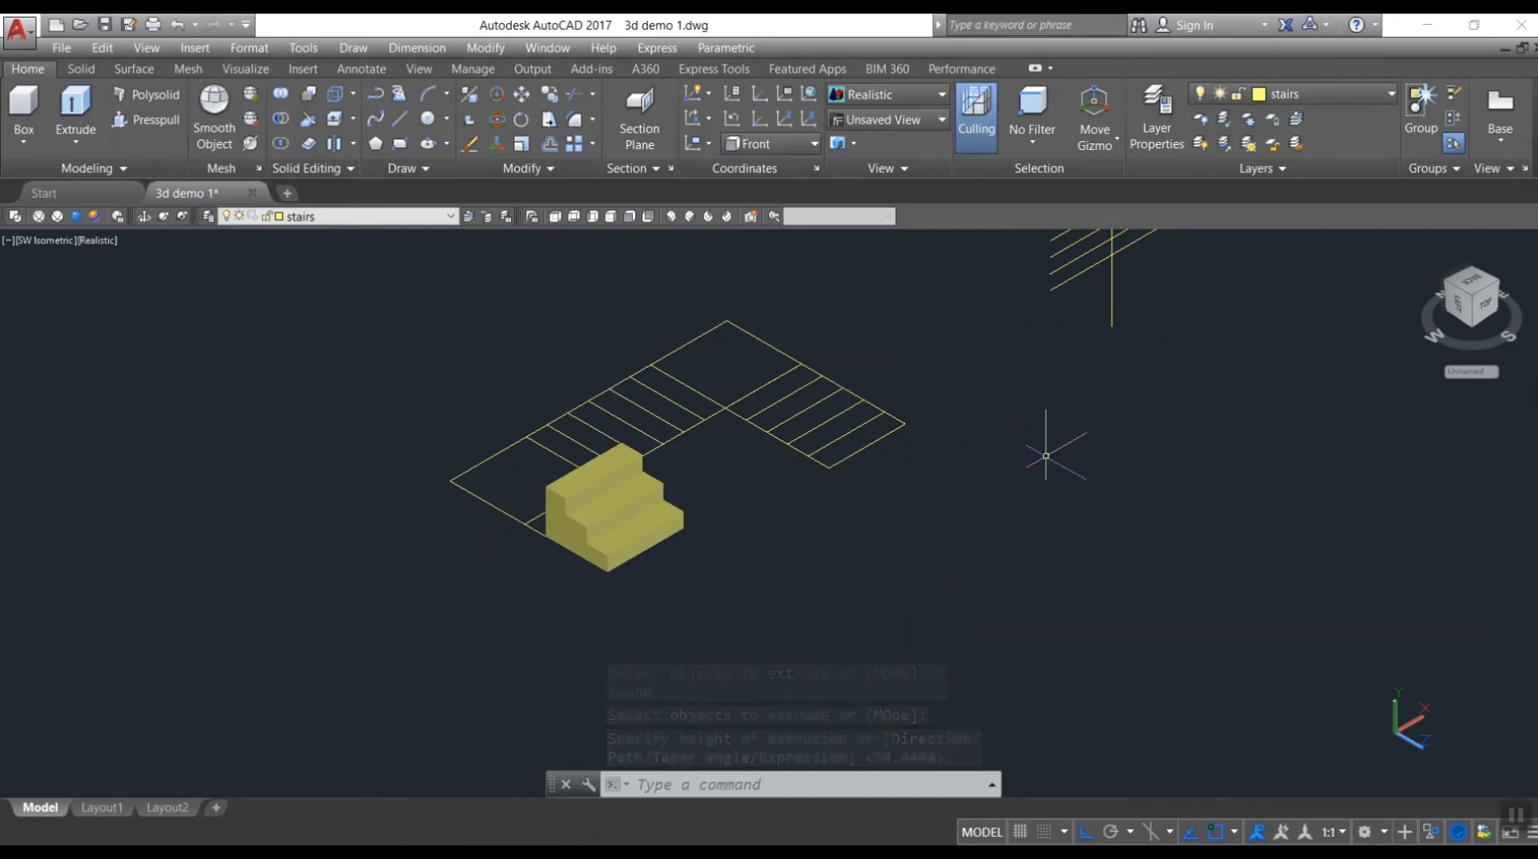
pyautogui.scroll(-2, 1047, 446)
pyautogui.click(1061, 343)
# - Cancel an accidental Extend, then extrude the next step profile up to its rising height
pyautogui.scroll(2, 1074, 349)
pyautogui.write('ex')
pyautogui.press('Return')
pyautogui.click(555, 565)
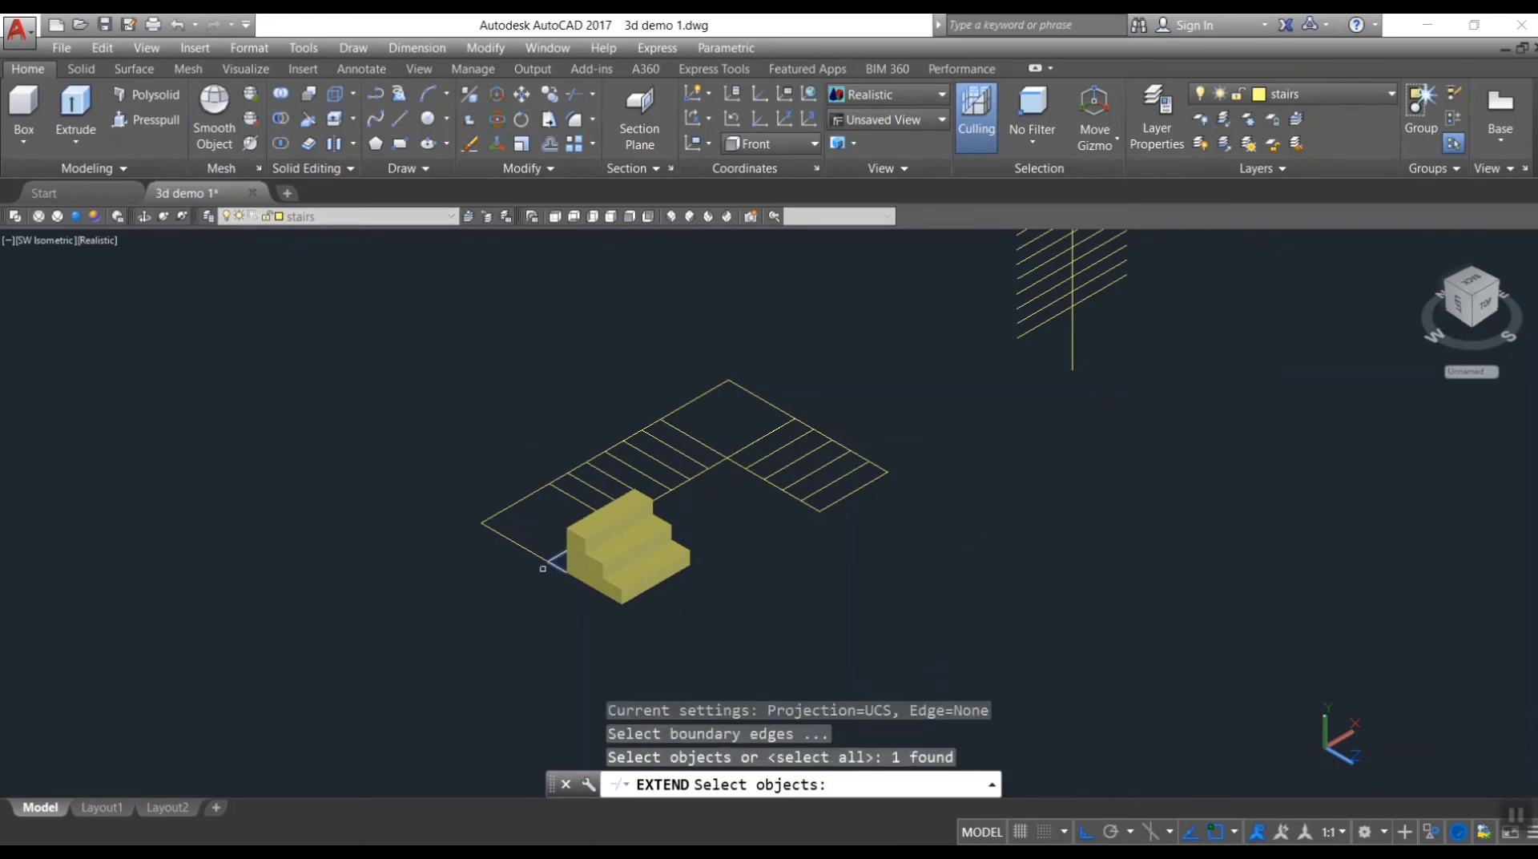
pyautogui.press('Return')
pyautogui.click(826, 445)
pyautogui.press('Escape')
pyautogui.write('ext')
pyautogui.press('Return')
pyautogui.click(613, 533)
pyautogui.press('Return')
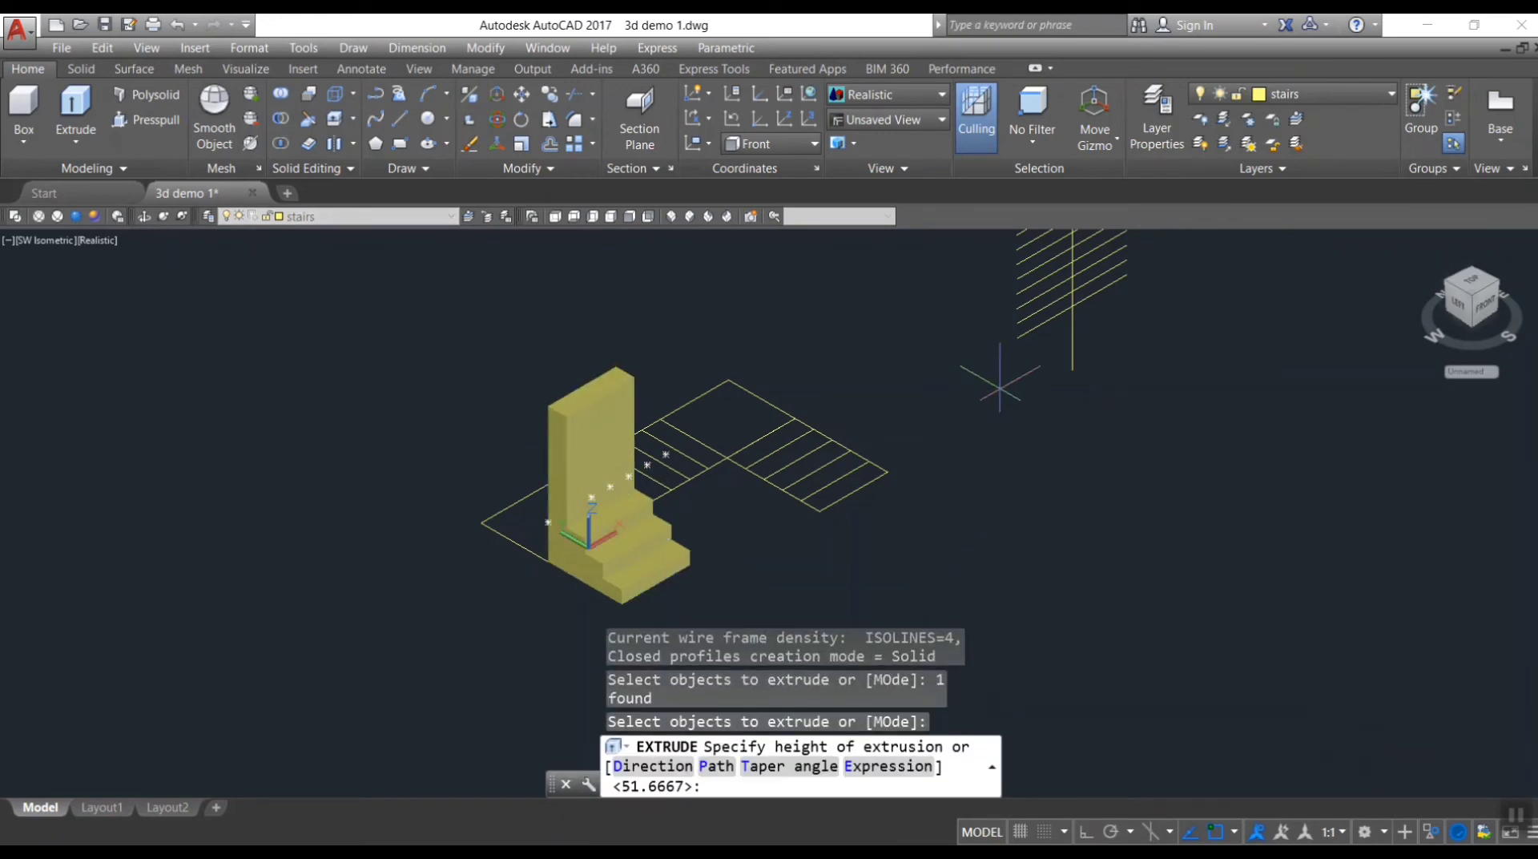
pyautogui.click(1021, 330)
pyautogui.press('Escape')
# - Retry extruding the next step profile, cancelling a failed attempt, and orbit the stairs
pyautogui.write('ext')
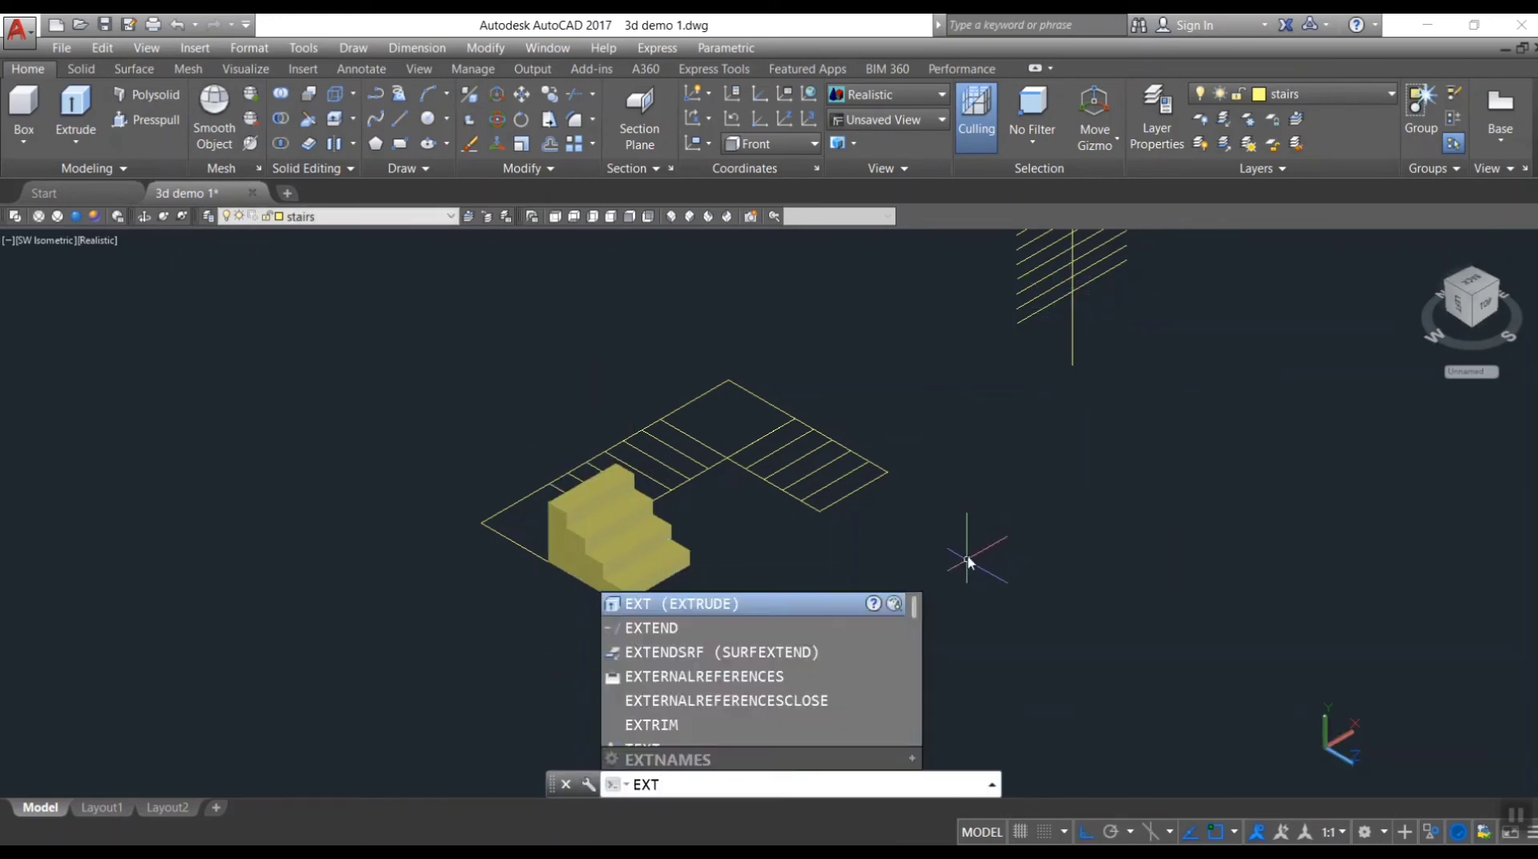
pyautogui.press('Return')
pyautogui.click(613, 533)
pyautogui.press('Return')
pyautogui.press('Escape')
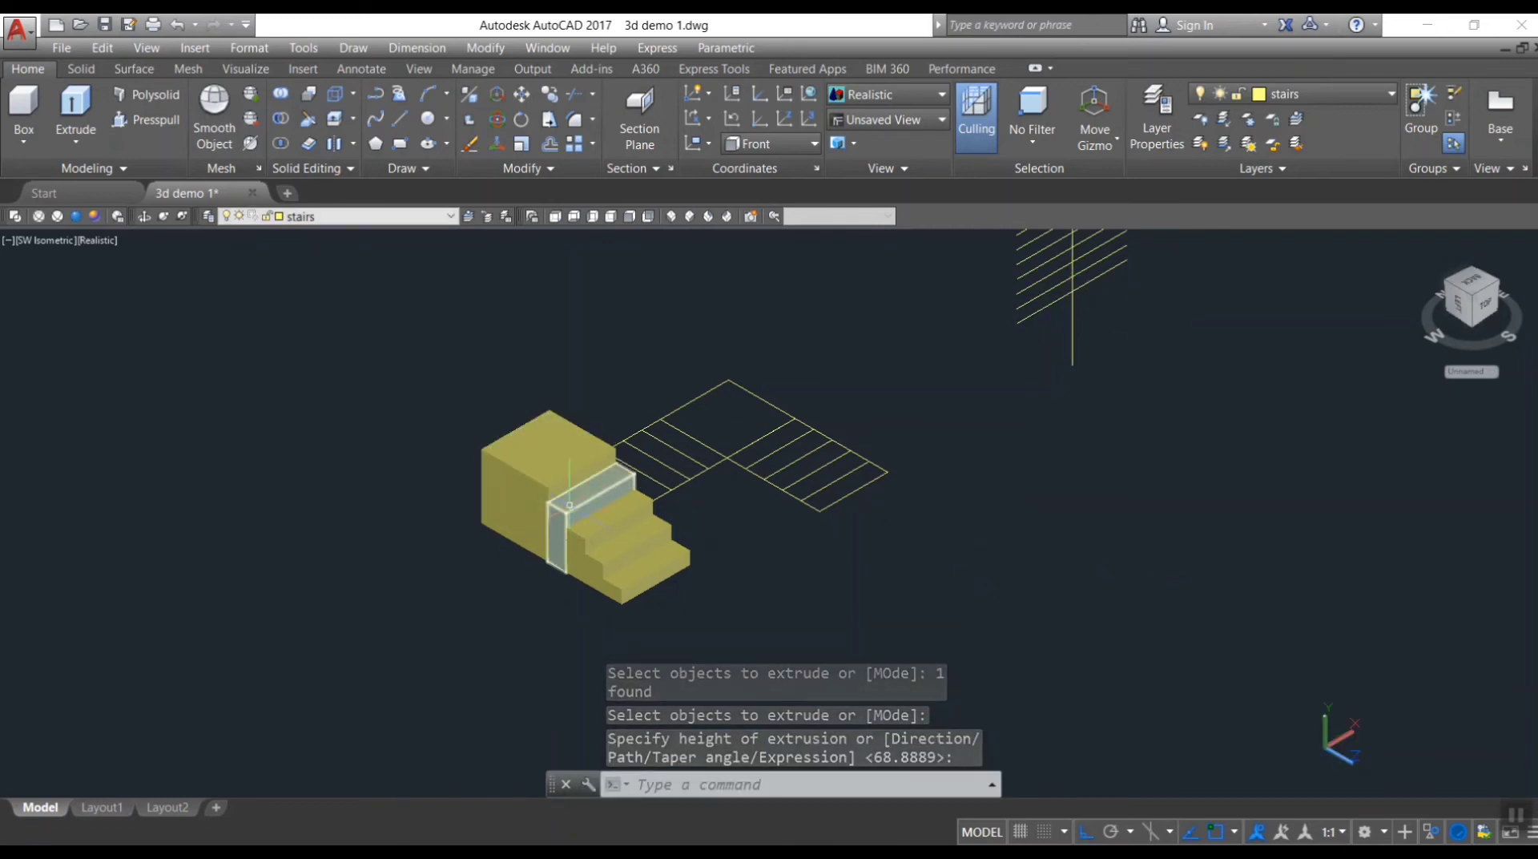
pyautogui.click(560, 497)
pyautogui.write('ext')
pyautogui.press('Return')
pyautogui.keyDown('shift'); pyautogui.moveTo(739, 594); pyautogui.dragTo(653, 591, button='middle'); pyautogui.keyUp('shift')
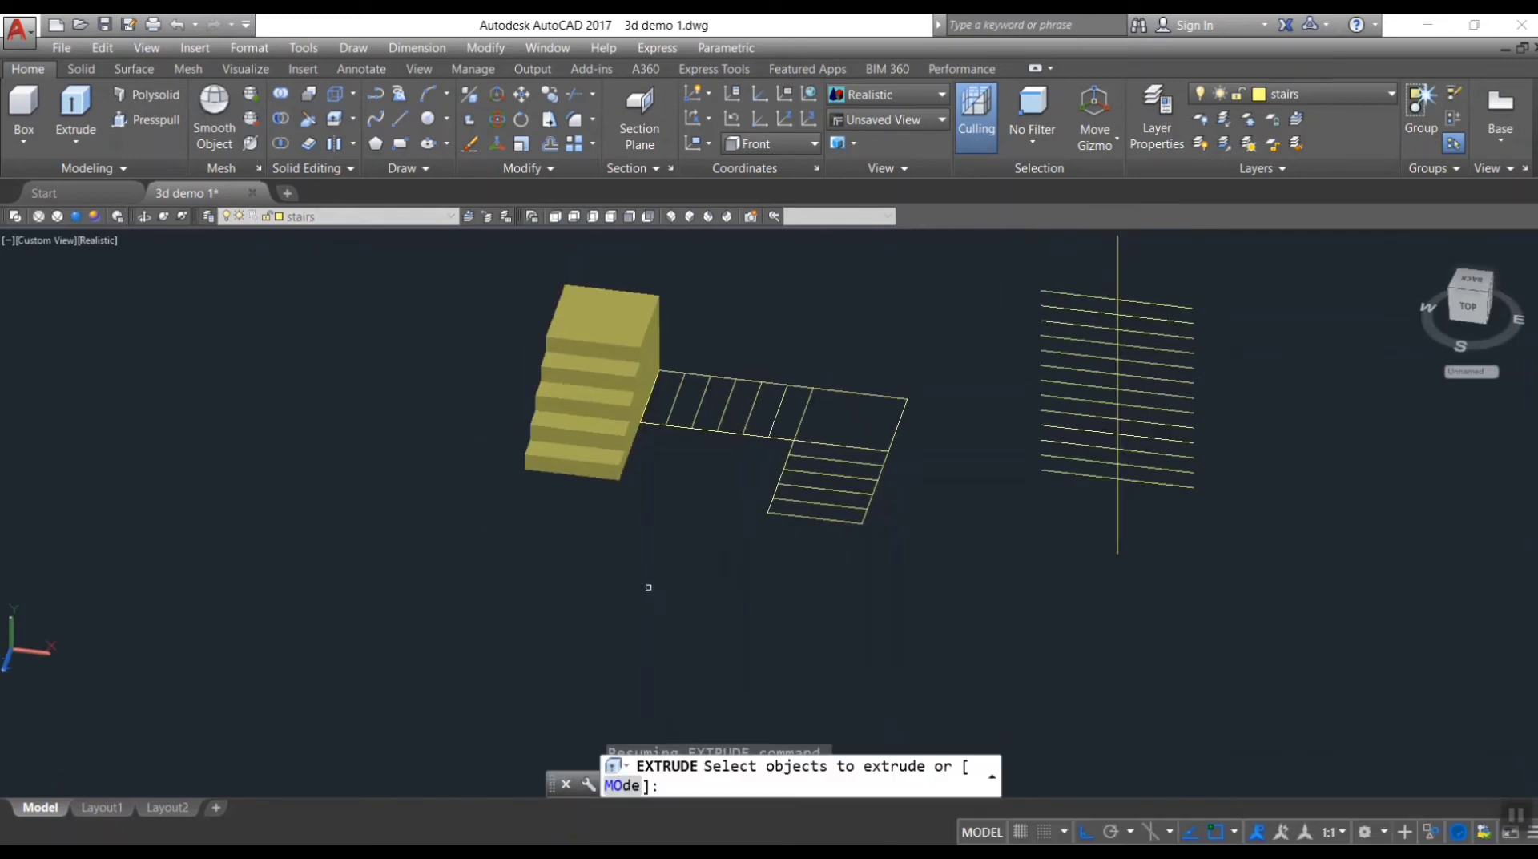
# - Extrude the next step strip from a top-down angle and delete the leftover object
pyautogui.write('ext')
pyautogui.press('Return')
pyautogui.click(654, 425)
pyautogui.press('Return')
pyautogui.keyDown('shift'); pyautogui.moveTo(654, 424); pyautogui.dragTo(741, 393, button='middle'); pyautogui.keyUp('shift')
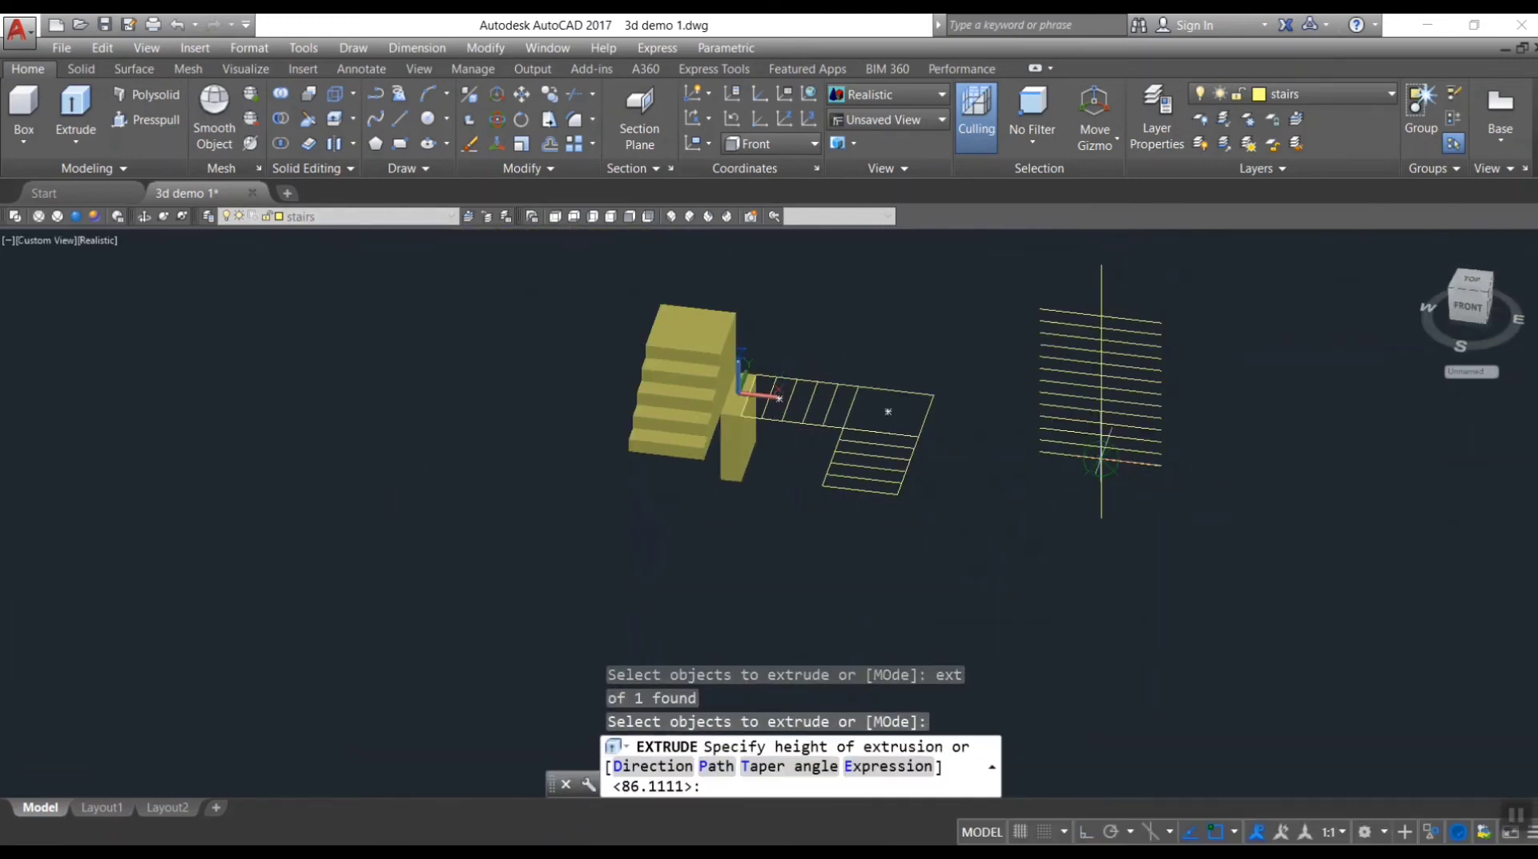
pyautogui.moveTo(1101, 459)
pyautogui.keyDown('shift'); pyautogui.mouseDown(button='middle')
pyautogui.moveTo(1047, 611)
pyautogui.moveTo(1011, 415)
pyautogui.mouseUp(button='middle'); pyautogui.keyUp('shift')
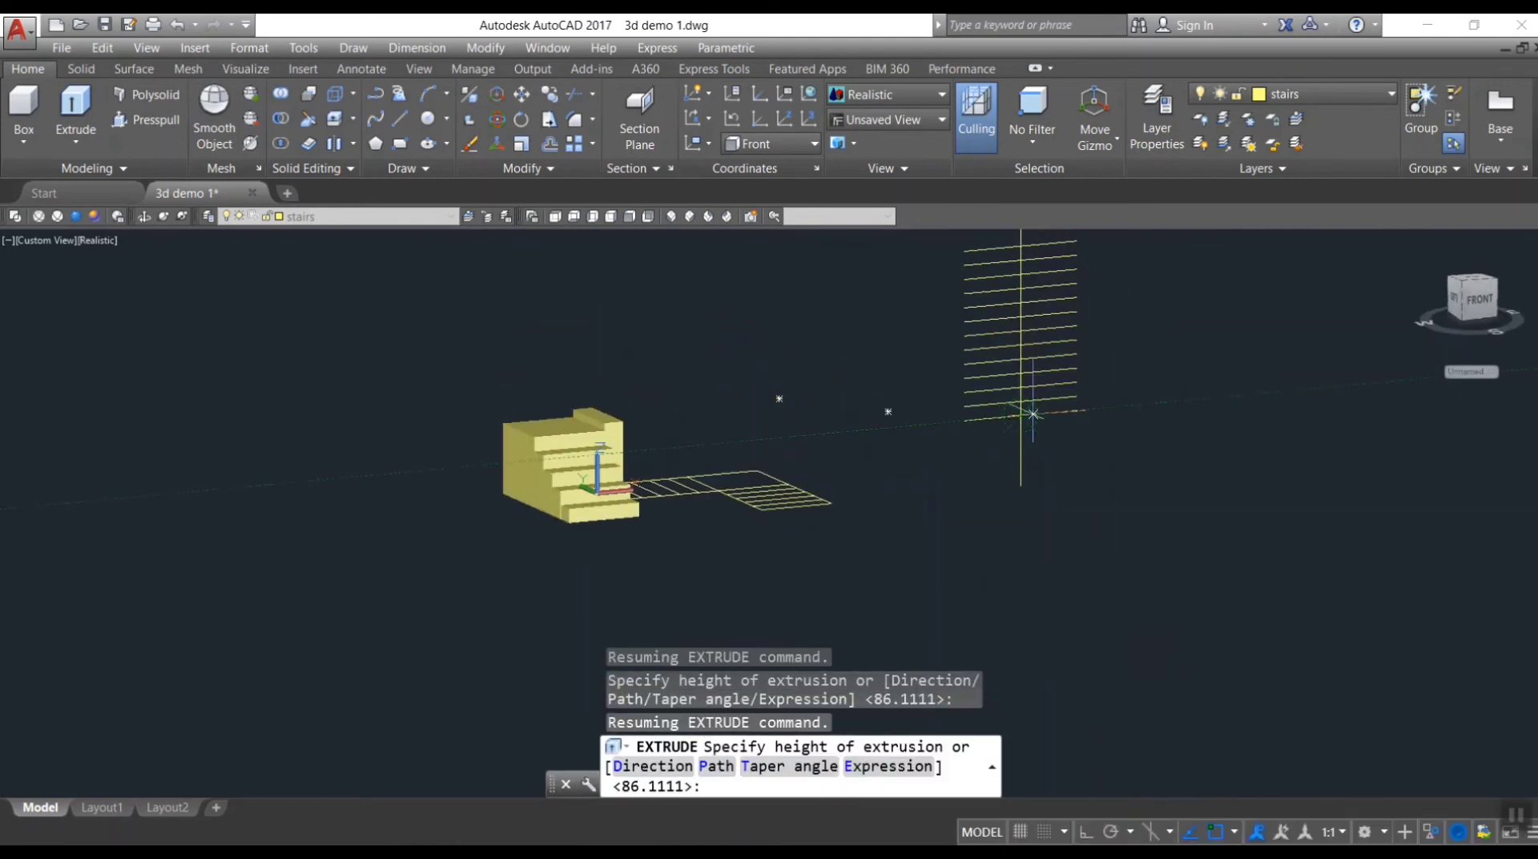
pyautogui.write('z')
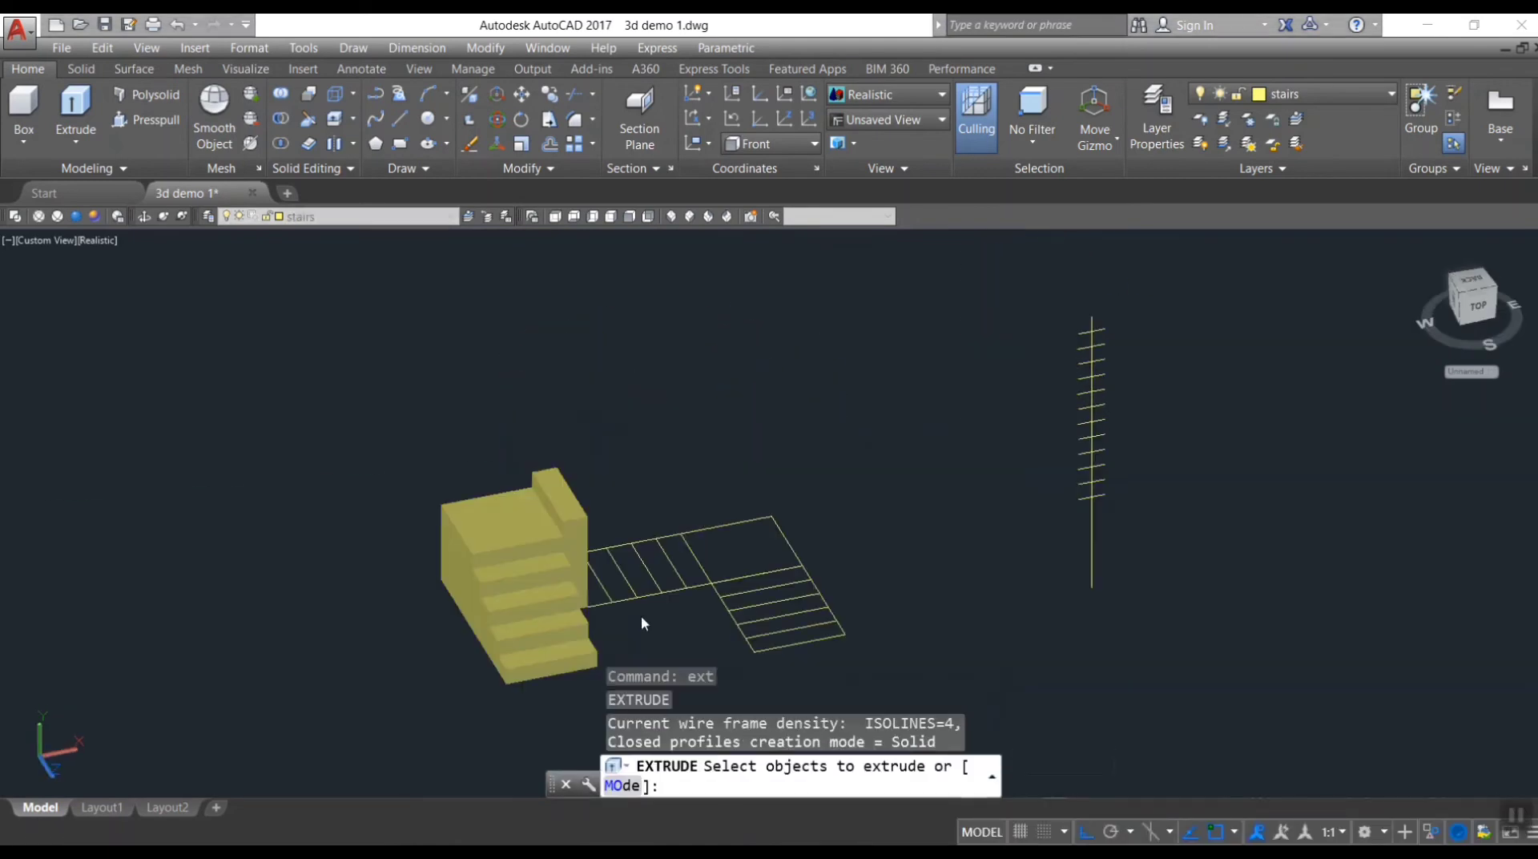
pyautogui.click(634, 570)
pyautogui.press('Return')
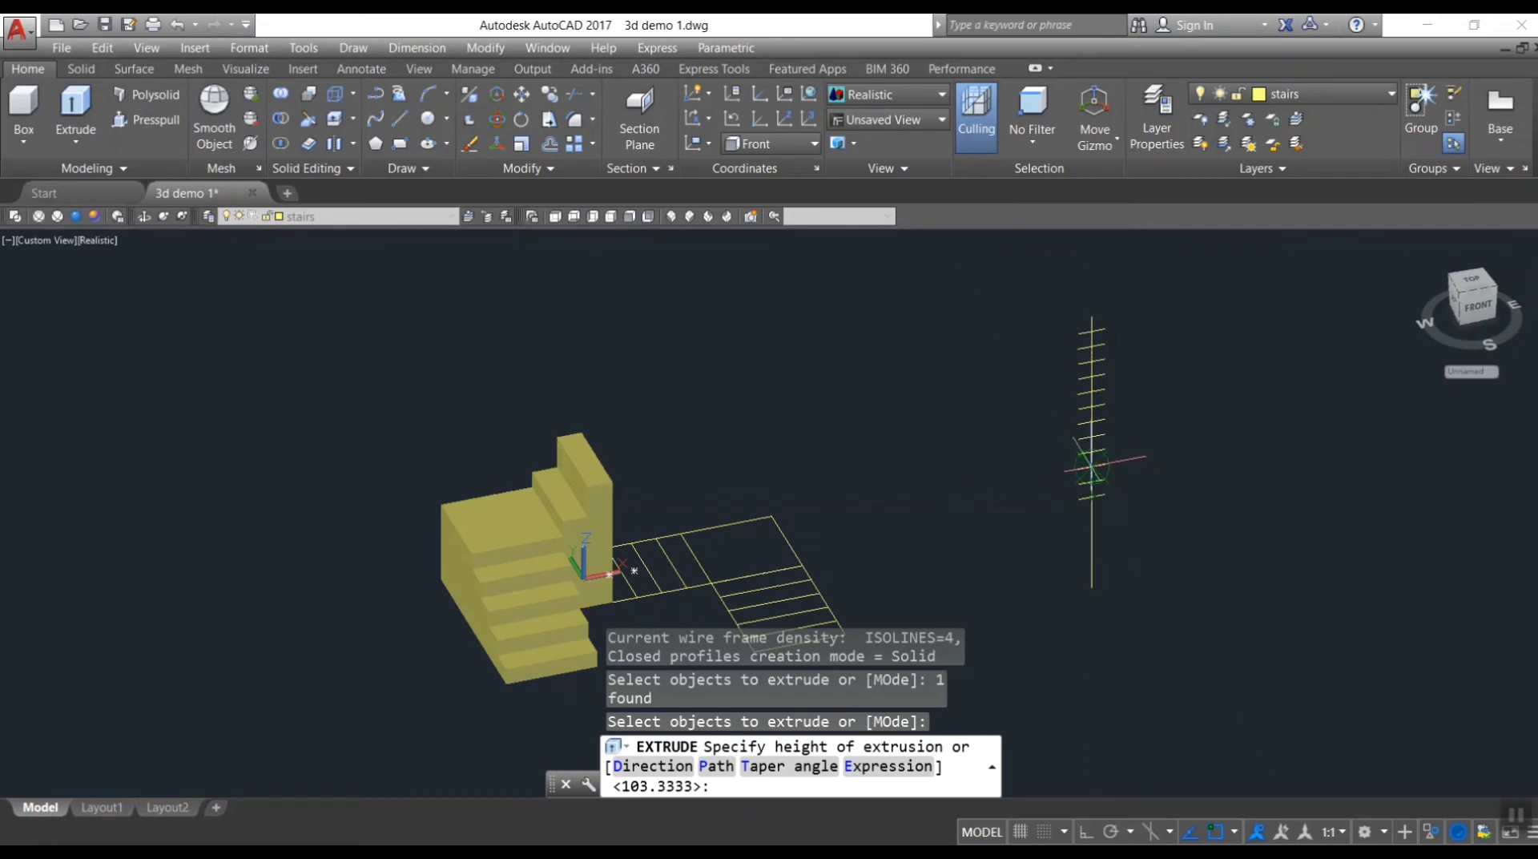
pyautogui.click(1099, 486)
pyautogui.press('Delete')
# - Extrude two more step strips to rising heights and delete the leftover object
pyautogui.write('ext')
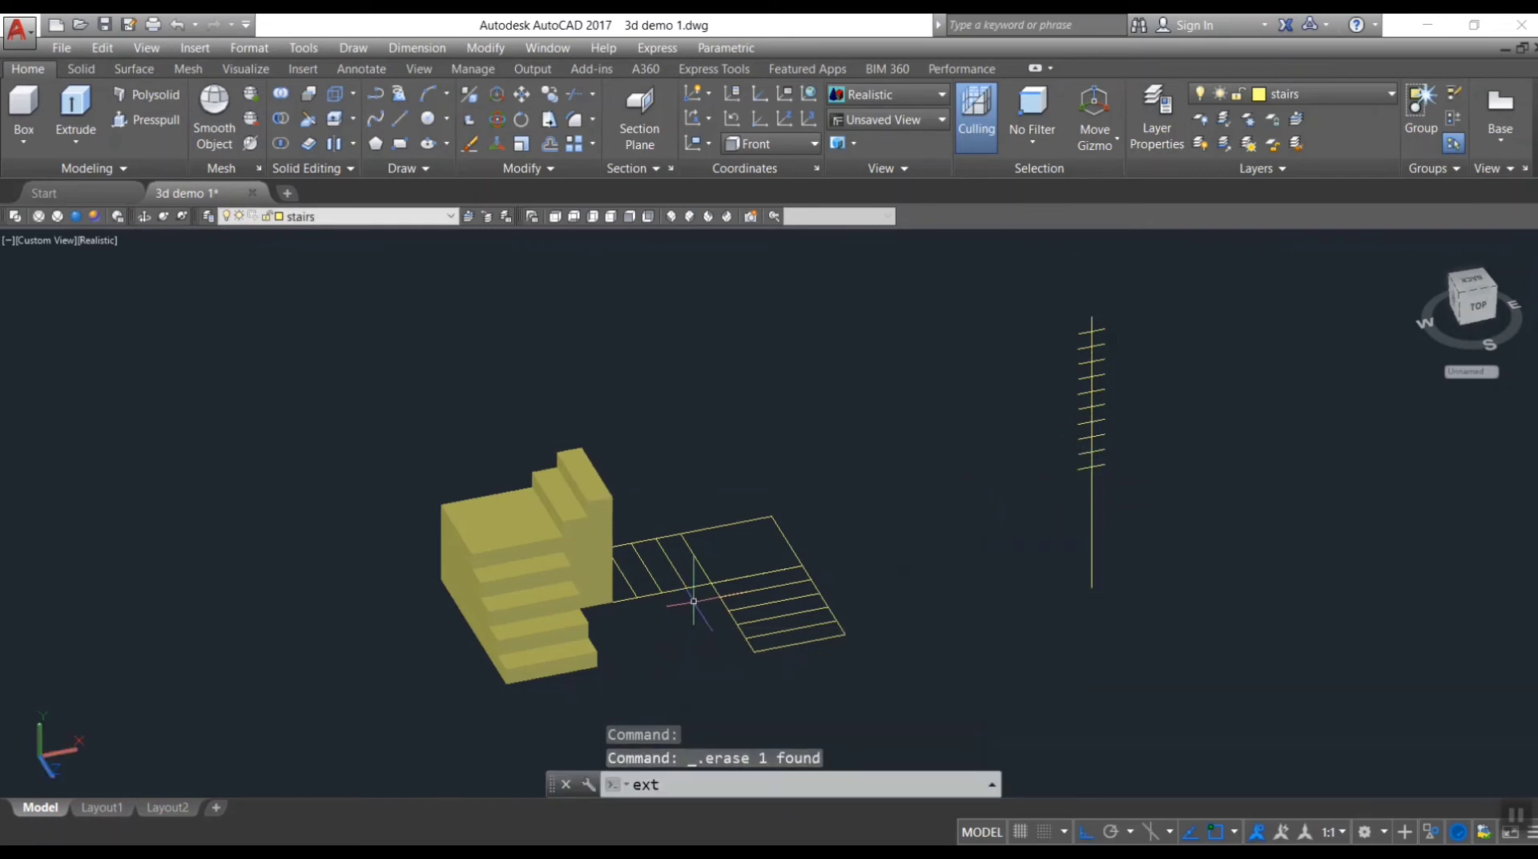
pyautogui.press('Return')
pyautogui.click(621, 557)
pyautogui.press('Return')
pyautogui.click(1088, 467)
pyautogui.write('ext')
pyautogui.press('Return')
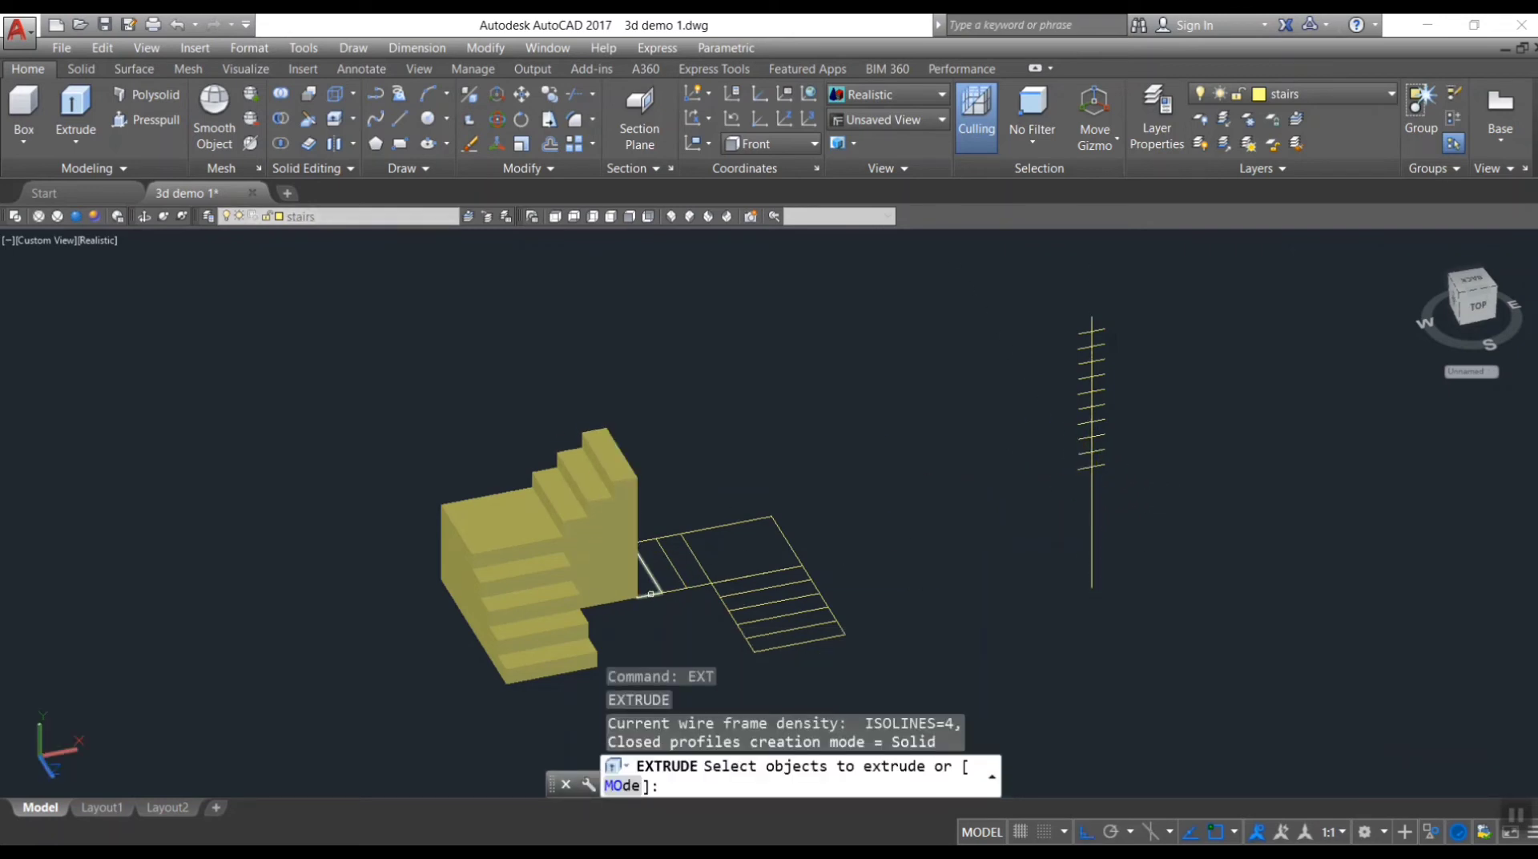
pyautogui.click(648, 572)
pyautogui.press('Return')
pyautogui.click(1081, 453)
pyautogui.press('Delete')
# - Extrude the following two strips a little higher each and erase the leftover
pyautogui.write('ext')
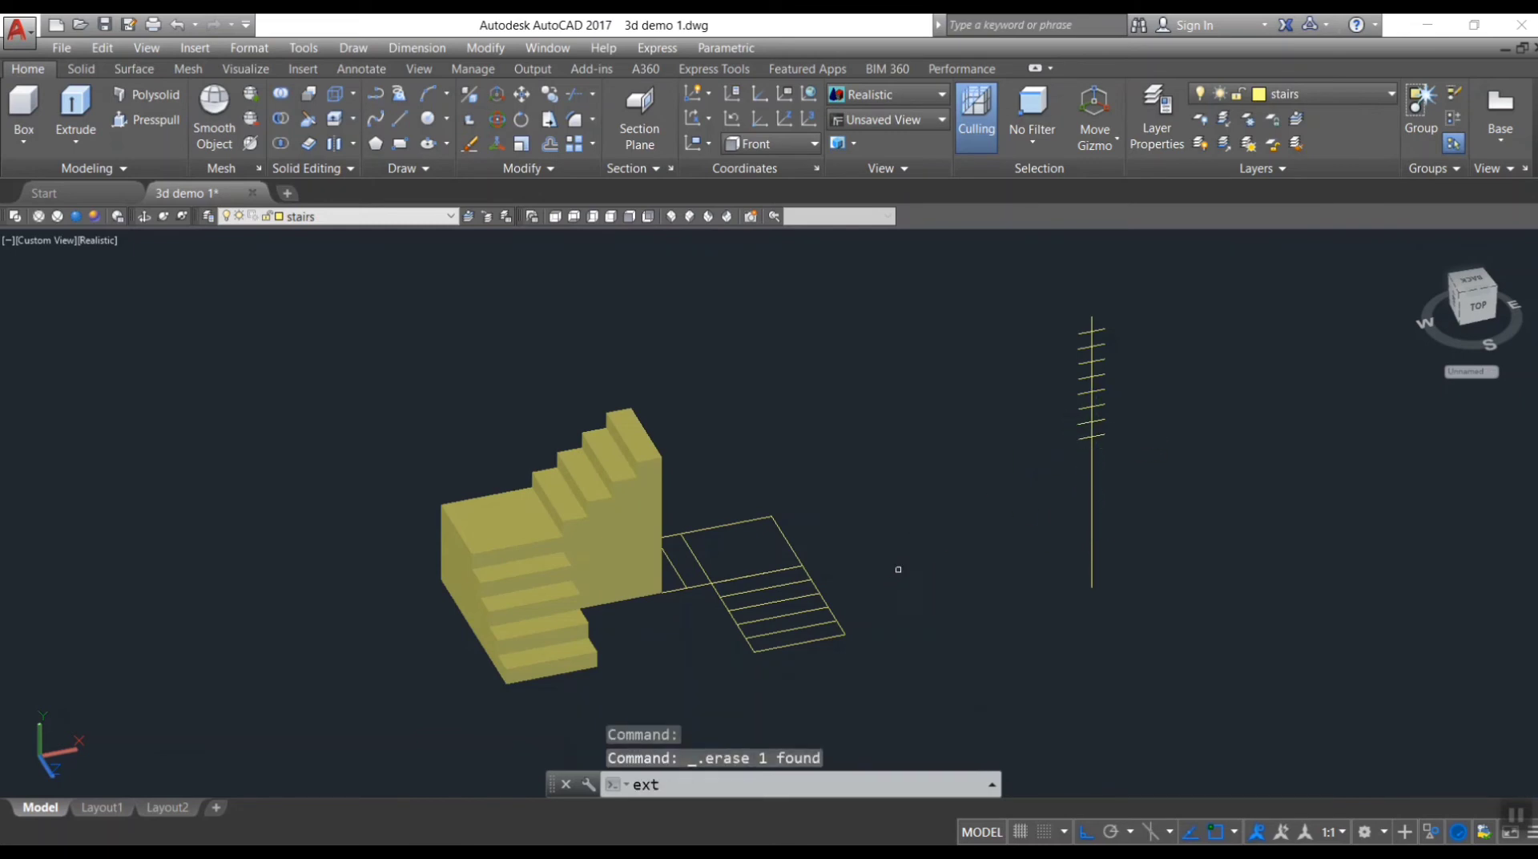
pyautogui.press('Return')
pyautogui.click(681, 557)
pyautogui.press('Return')
pyautogui.click(1091, 437)
pyautogui.write('ext')
pyautogui.press('Return')
pyautogui.click(703, 549)
# - Extrude the tall top step and the next strip above it
pyautogui.press('Return')
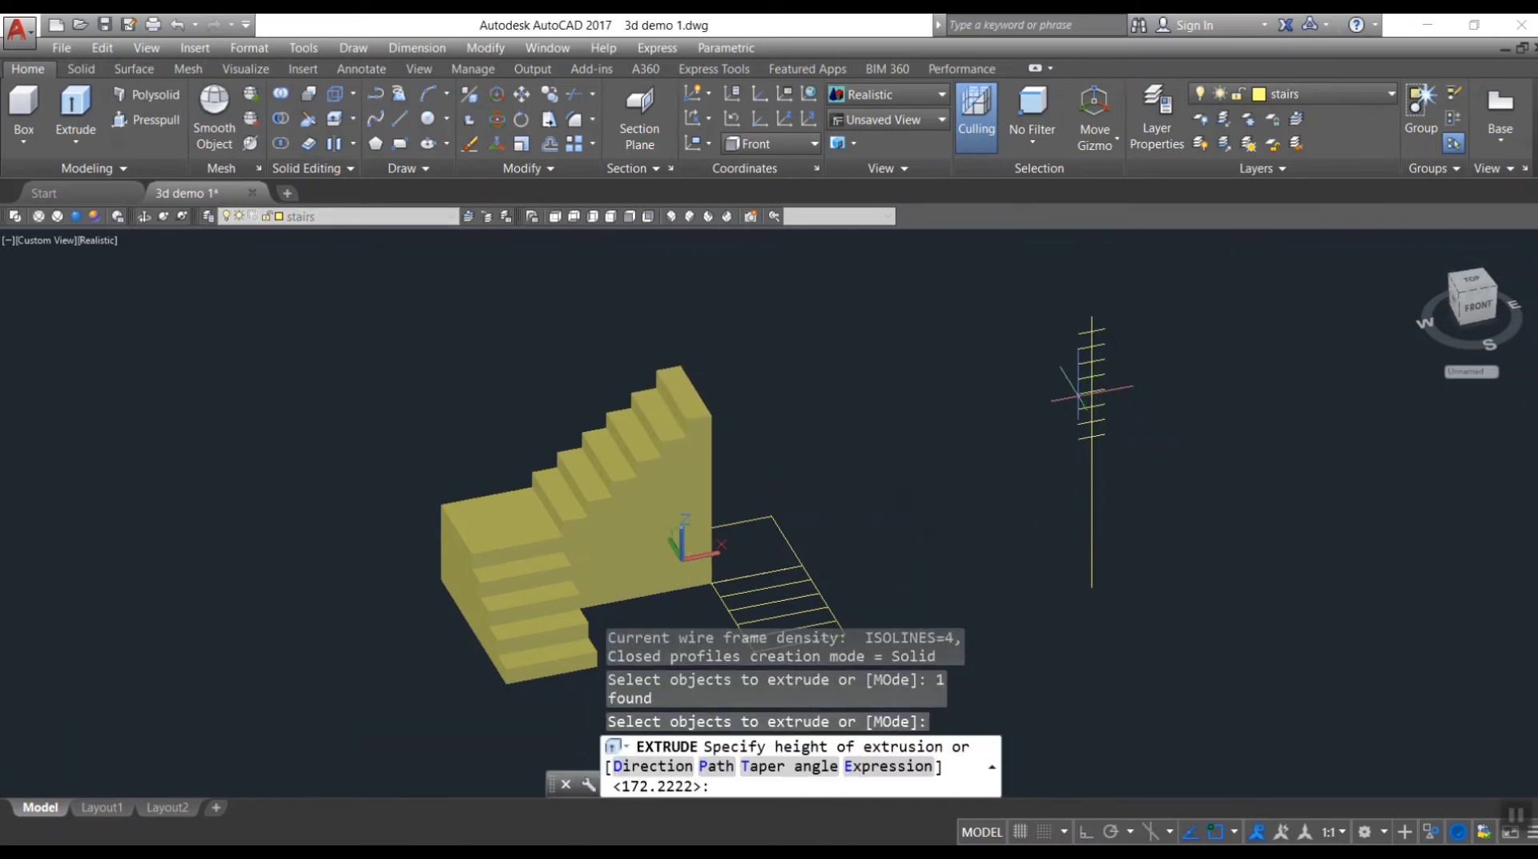
pyautogui.click(1091, 421)
pyautogui.click(1101, 436)
pyautogui.press('Delete')
pyautogui.write('ext')
pyautogui.press('Return')
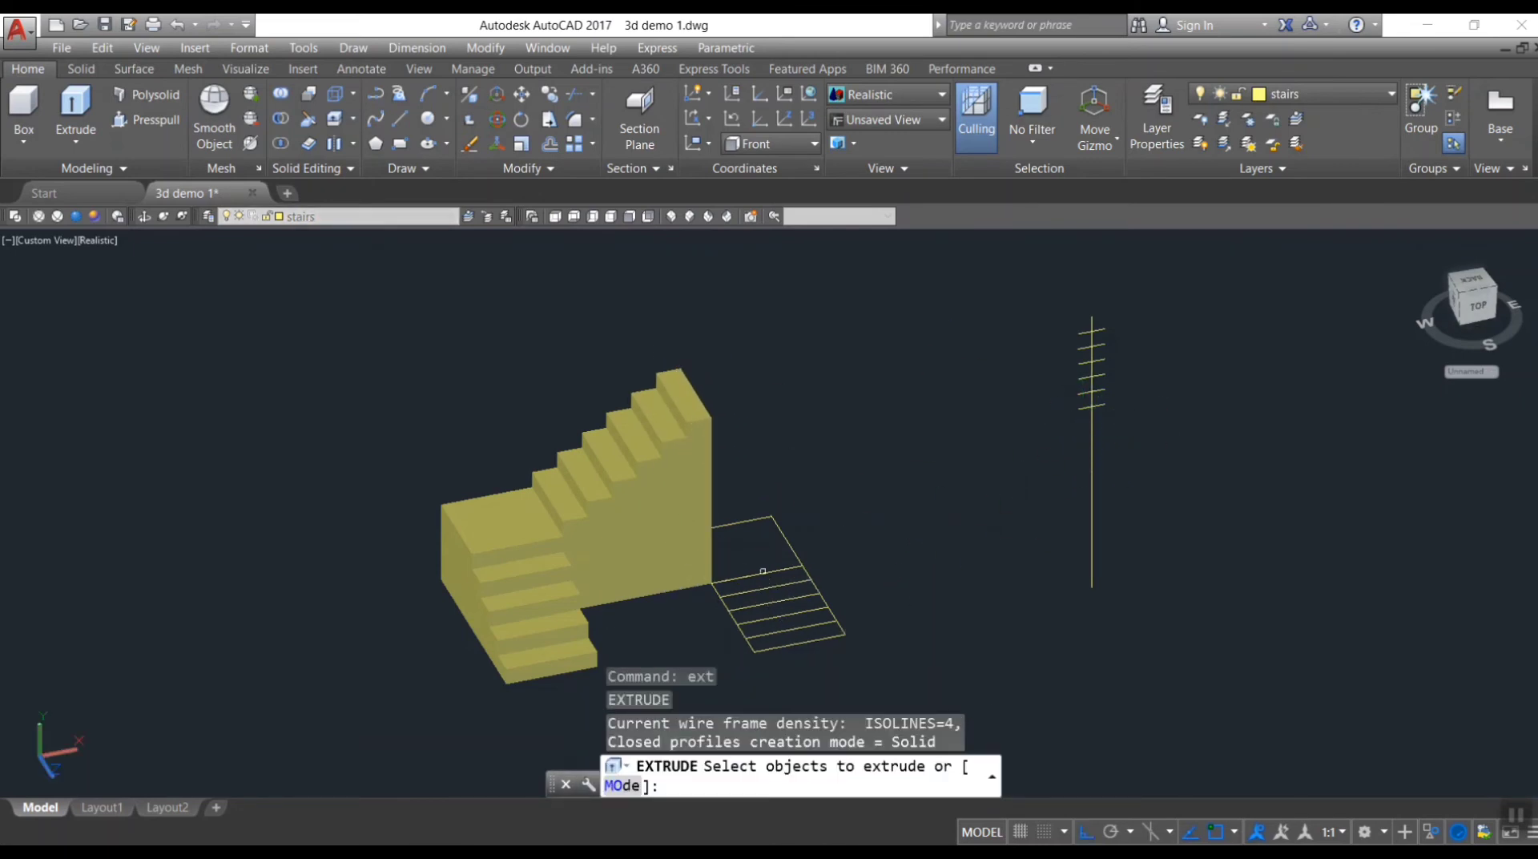
pyautogui.click(733, 541)
pyautogui.press('Return')
pyautogui.click(1091, 354)
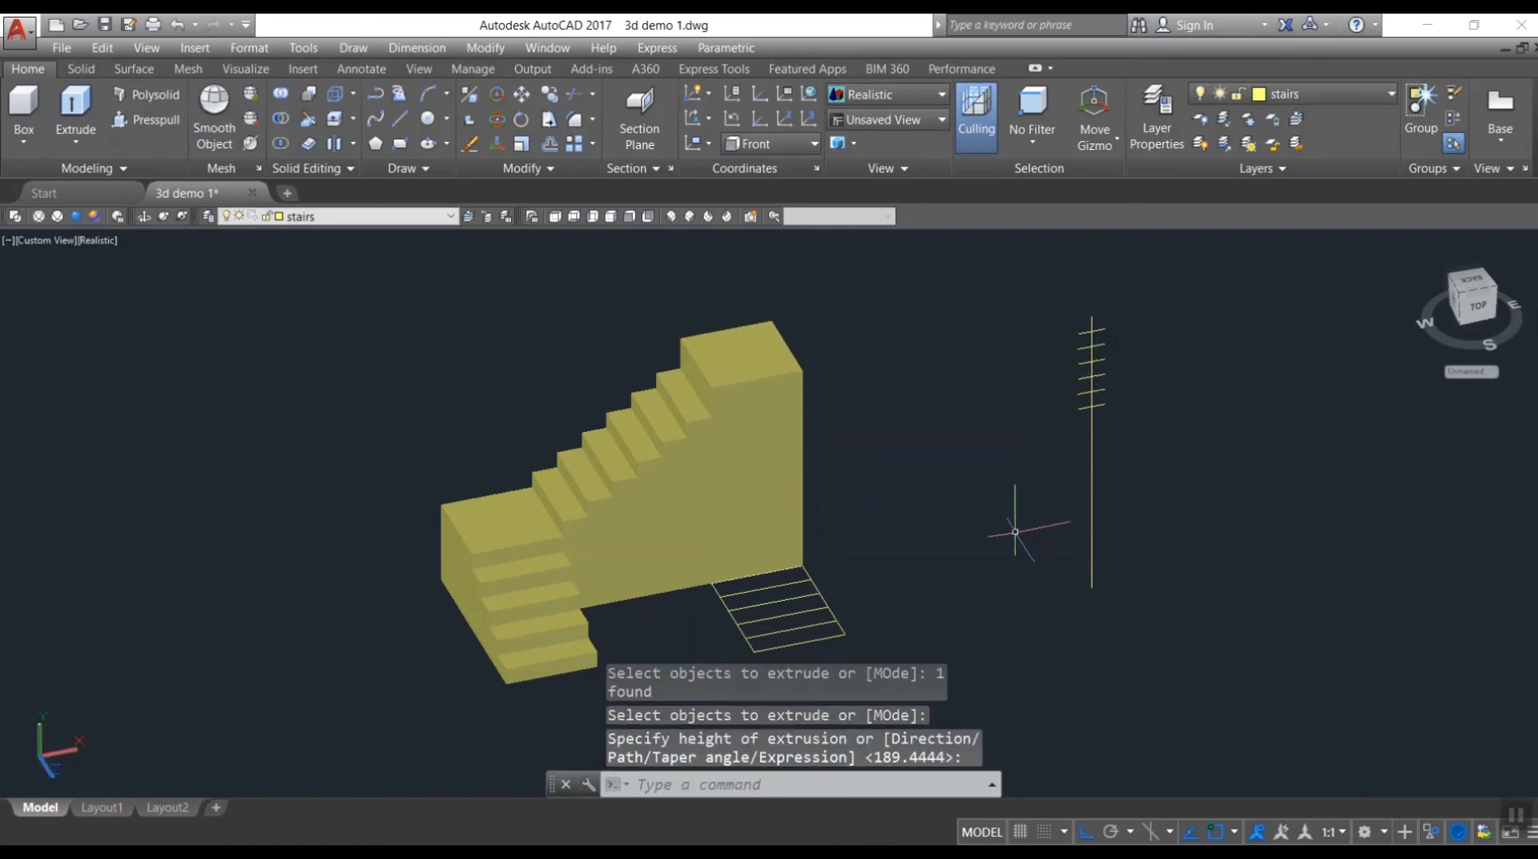
pyautogui.write('ext')
pyautogui.press('Return')
pyautogui.click(773, 602)
pyautogui.press('Return')
pyautogui.click(1092, 341)
# - Undo the last two extrusions and re-extrude the top rectangle as a taller landing block
pyautogui.scroll(3, 689, 376)
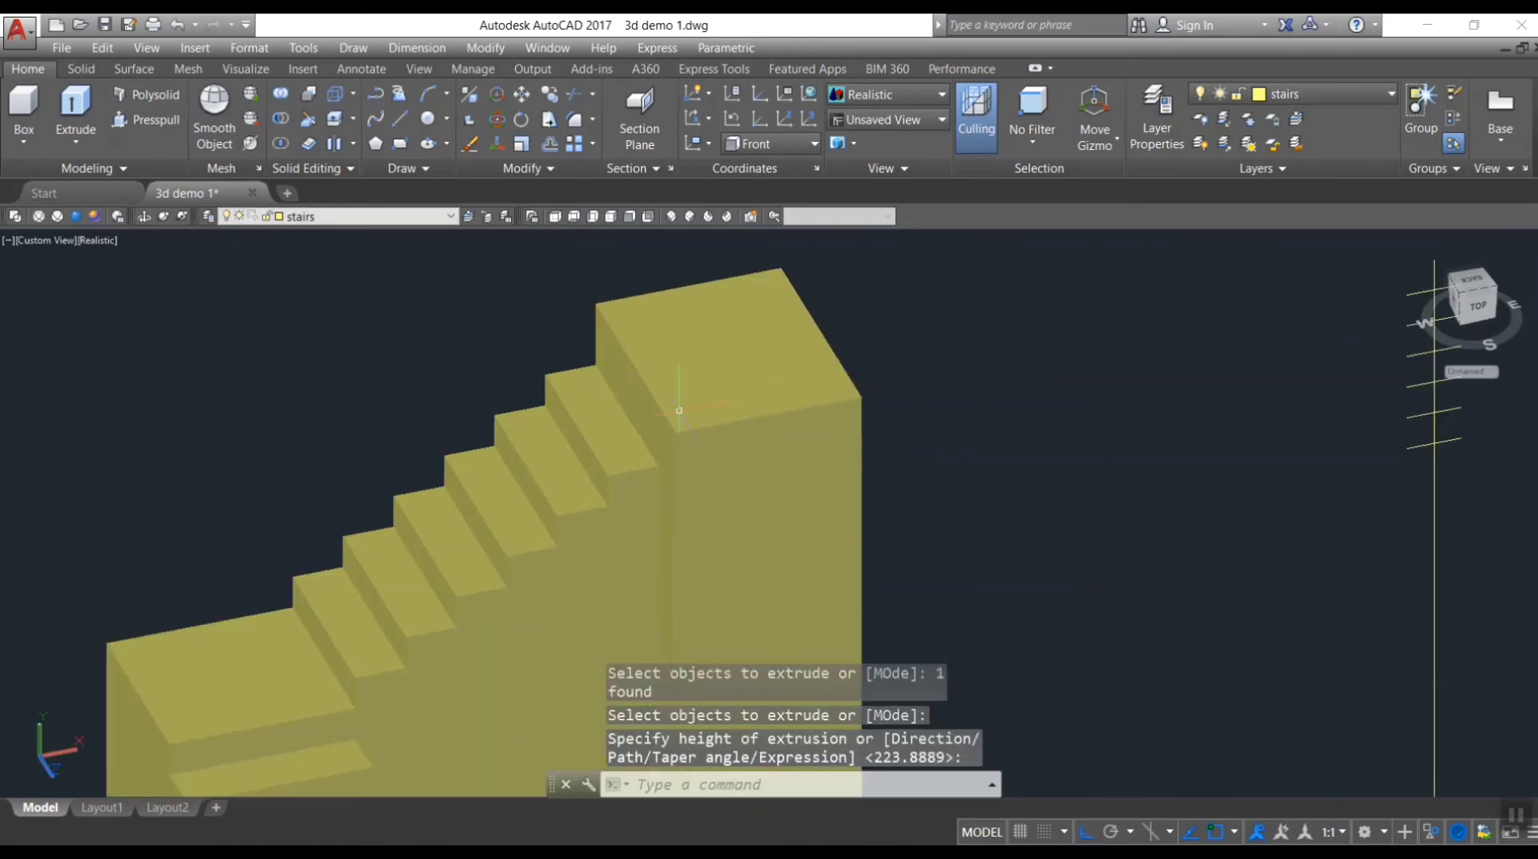
pyautogui.scroll(3, 641, 400)
pyautogui.scroll(-5, 632, 405)
pyautogui.hotkey('ctrl', 'z')
pyautogui.hotkey('ctrl', 'z')
pyautogui.hotkey('ctrl', 'z')
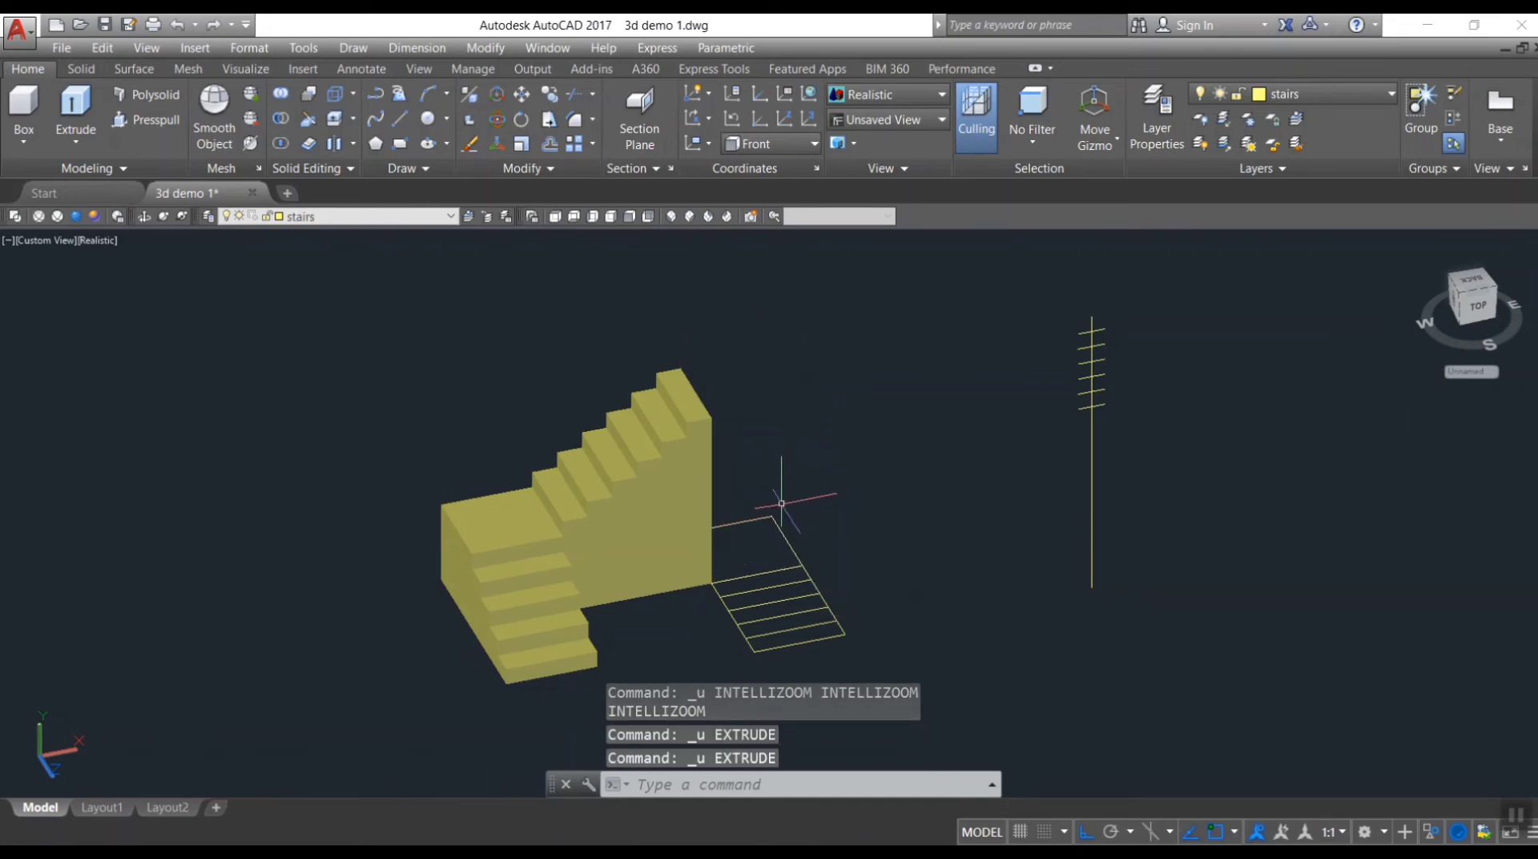
pyautogui.write('ext')
pyautogui.press('Return')
pyautogui.click(800, 561)
# - Extrude the next strip rectangle to match the stairs and delete the leftover object
pyautogui.press('Return')
pyautogui.click(1091, 344)
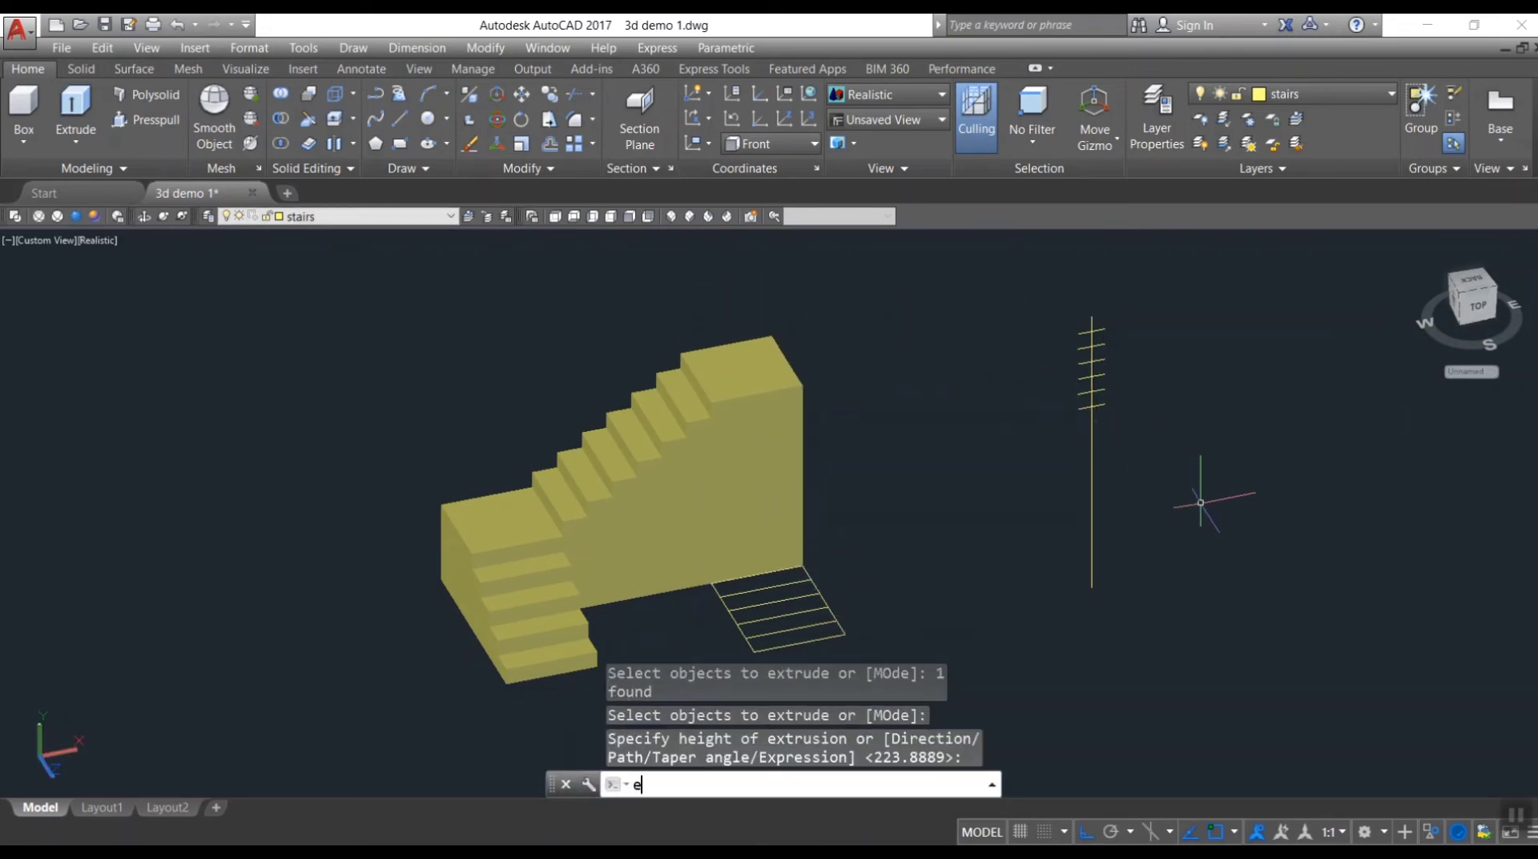
pyautogui.write('ext')
pyautogui.press('Return')
pyautogui.click(708, 590)
pyautogui.press('Return')
pyautogui.click(1092, 361)
pyautogui.press('Delete')
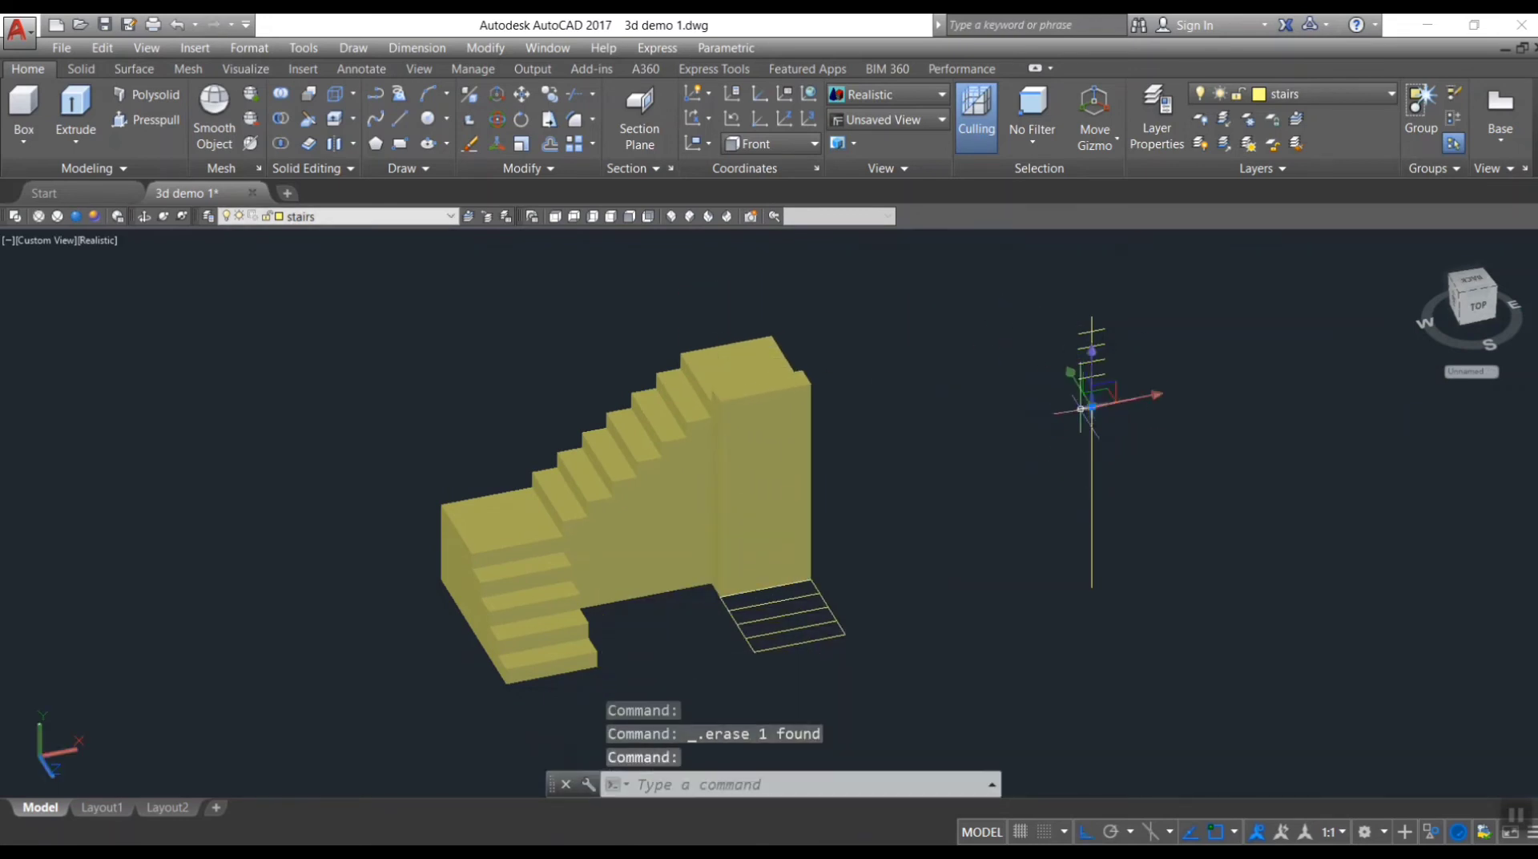
# - Extrude the bottom strip and the next strip of the second flight
pyautogui.press('Return')
pyautogui.press('Escape')
pyautogui.write('ext')
pyautogui.press('Return')
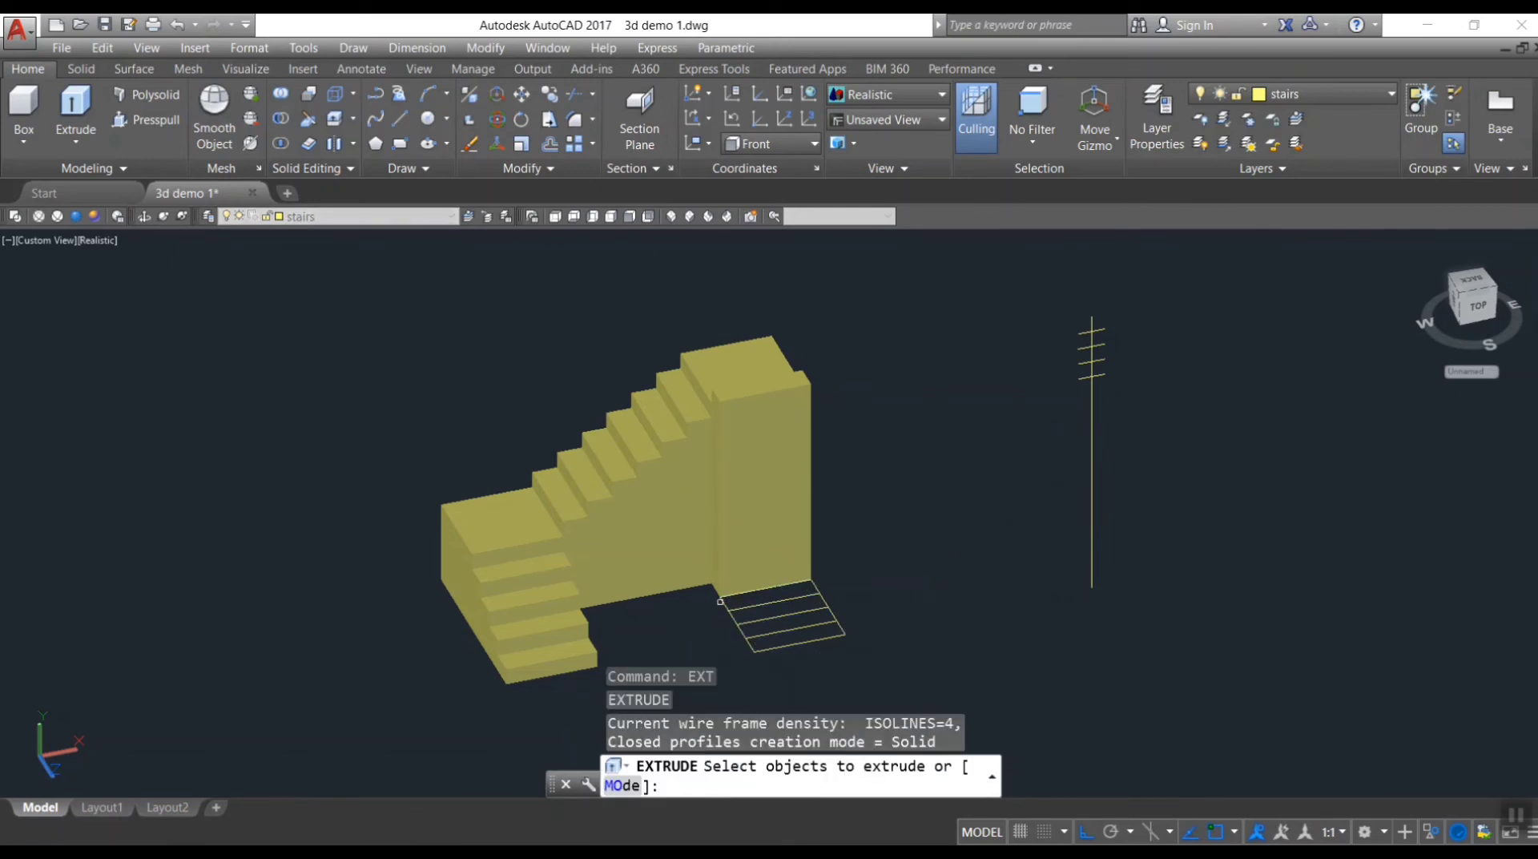
pyautogui.click(778, 609)
pyautogui.press('Return')
pyautogui.click(1091, 353)
pyautogui.write('ext')
pyautogui.press('Return')
pyautogui.click(789, 628)
# - Extrude the remaining second-flight strips, ending with the last strip rectangle
pyautogui.press('Return')
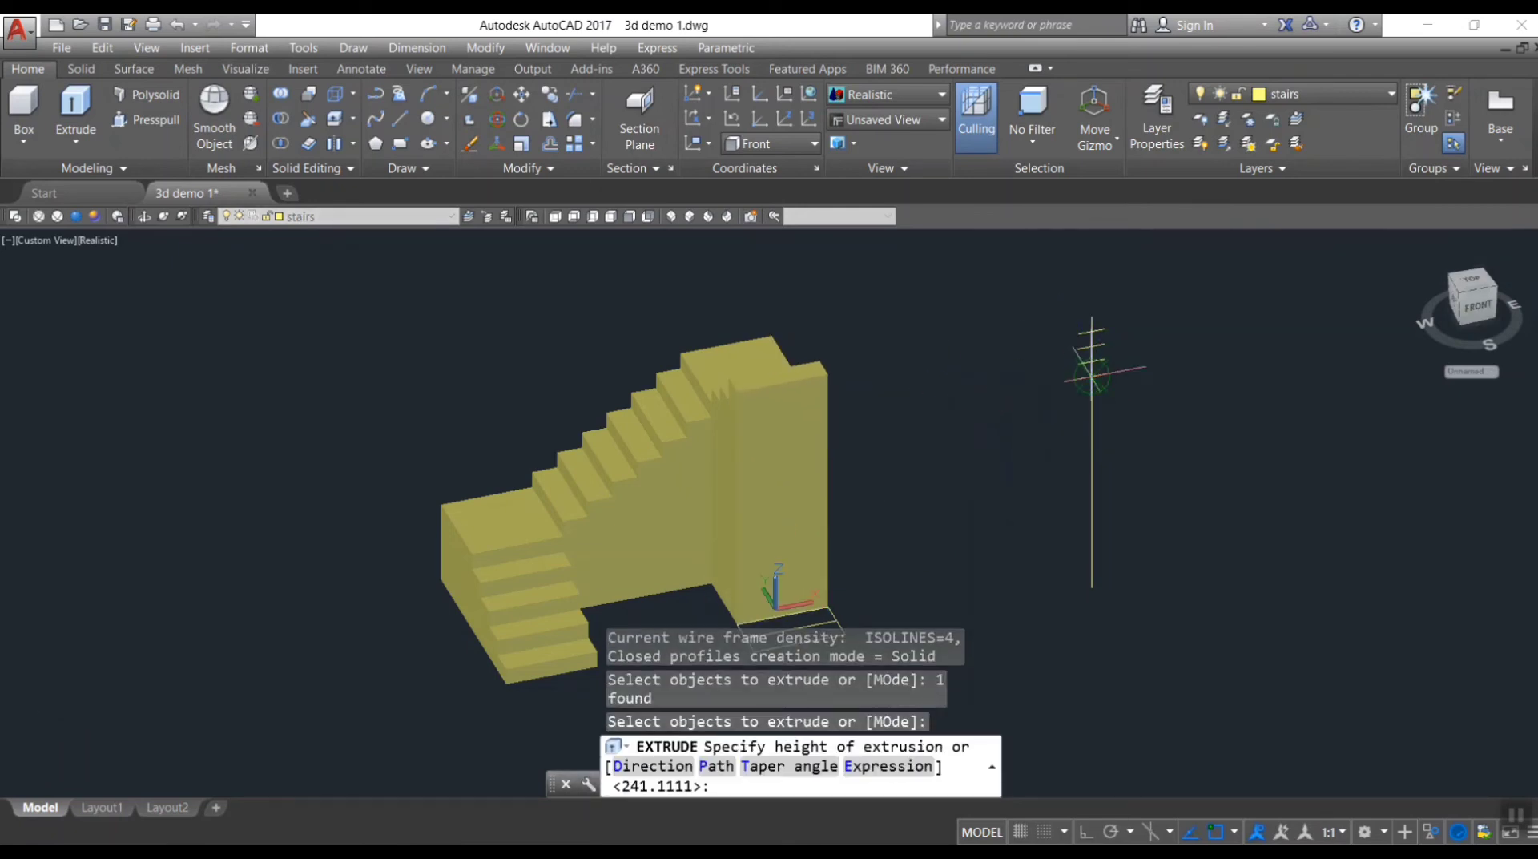
pyautogui.click(927, 559)
pyautogui.write('ext')
pyautogui.press('Return')
pyautogui.click(789, 629)
pyautogui.click(1091, 345)
pyautogui.write('ext')
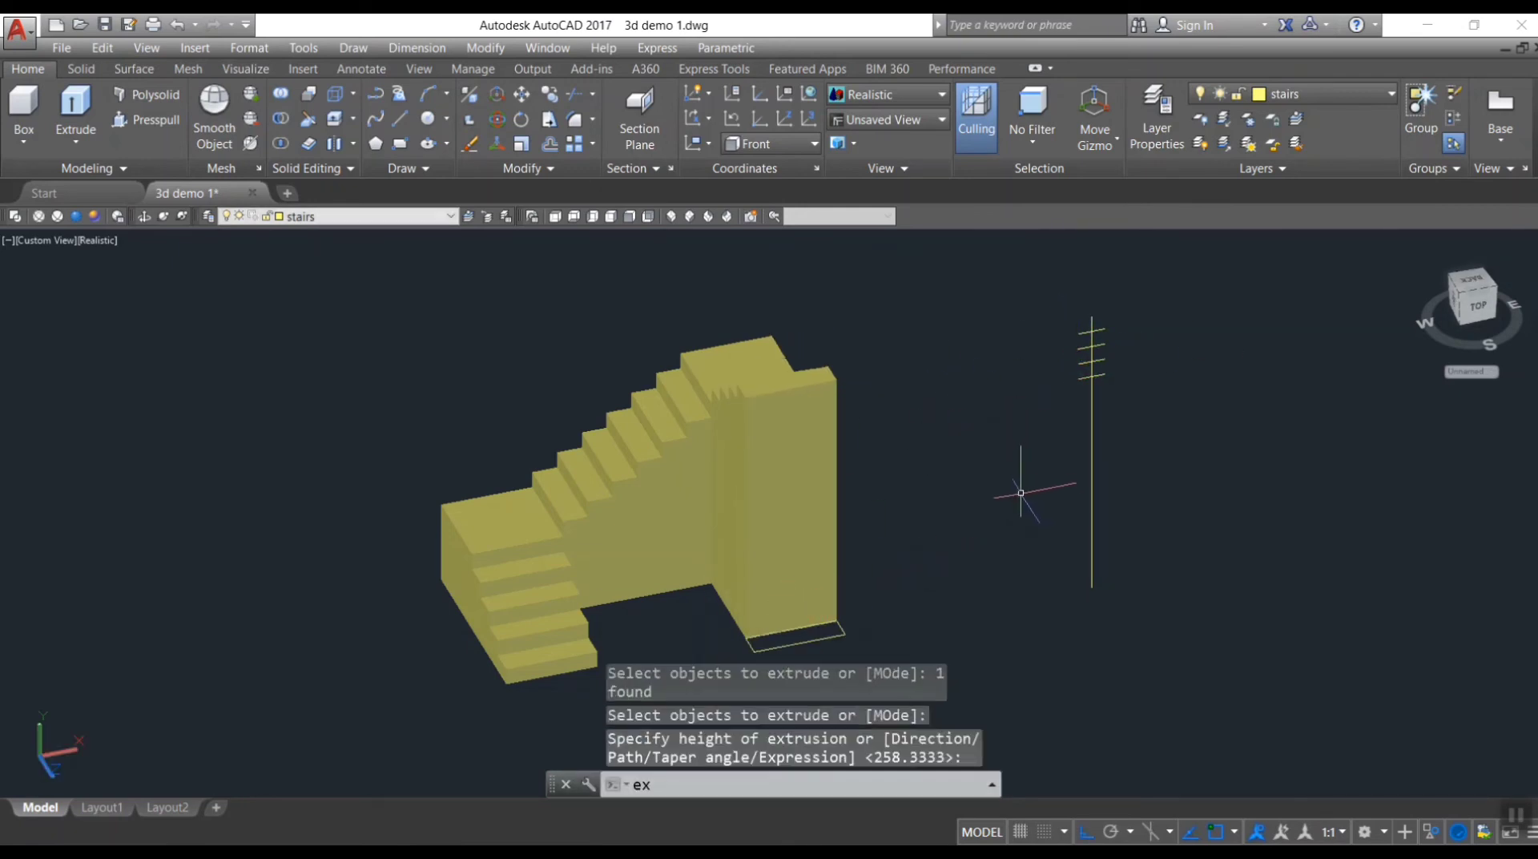
pyautogui.press('Return')
pyautogui.click(825, 636)
pyautogui.press('Return')
# - Check the stairs in front view and 2D Wireframe, then return to southwest isometric
pyautogui.keyDown('shift'); pyautogui.moveTo(900, 584); pyautogui.dragTo(568, 495, button='middle'); pyautogui.keyUp('shift')
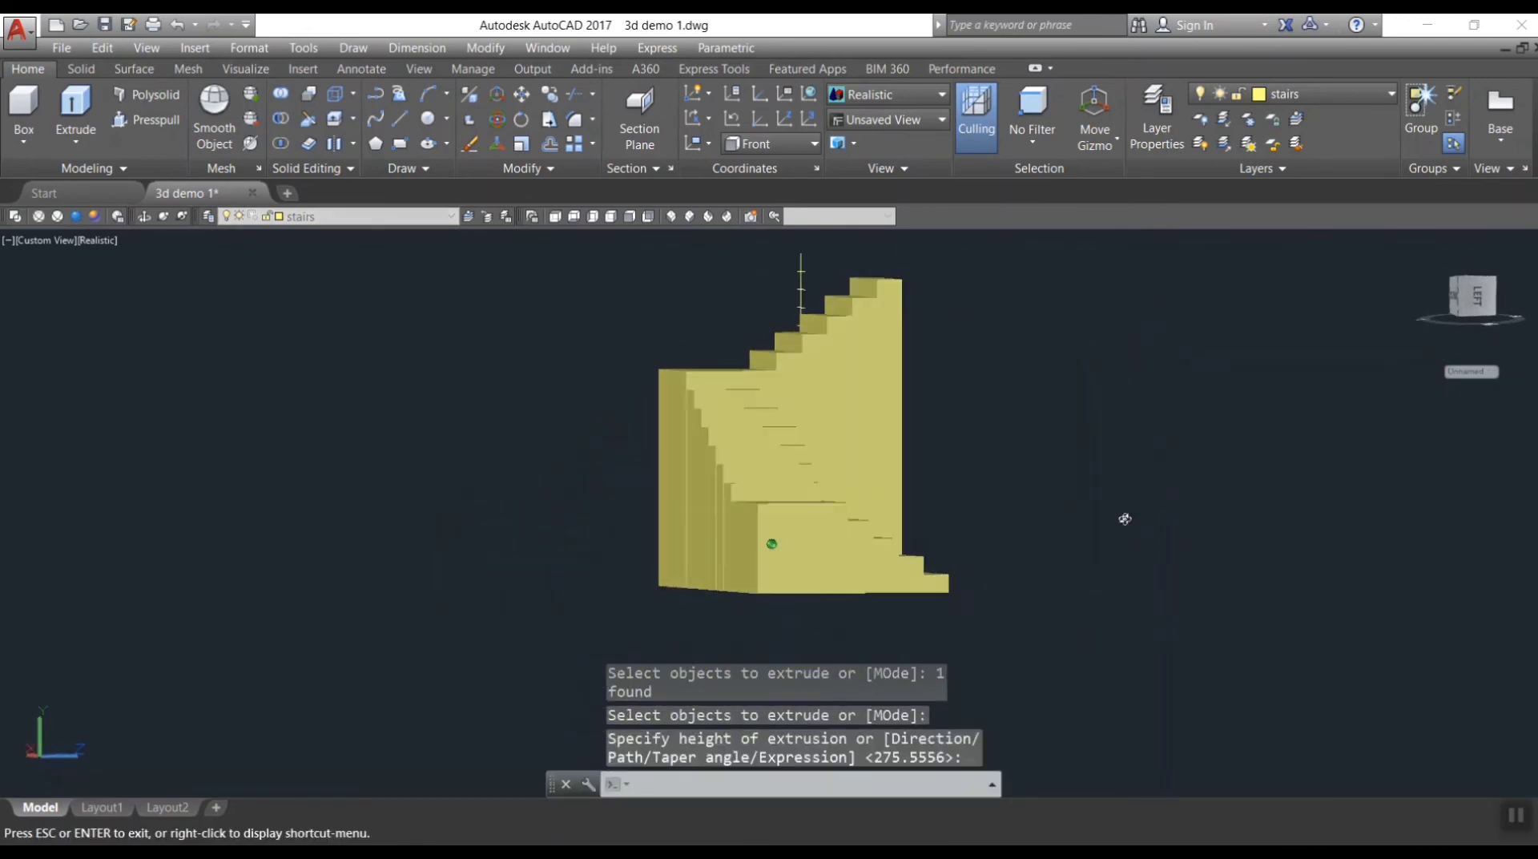
pyautogui.press('Return')
pyautogui.click(630, 217)
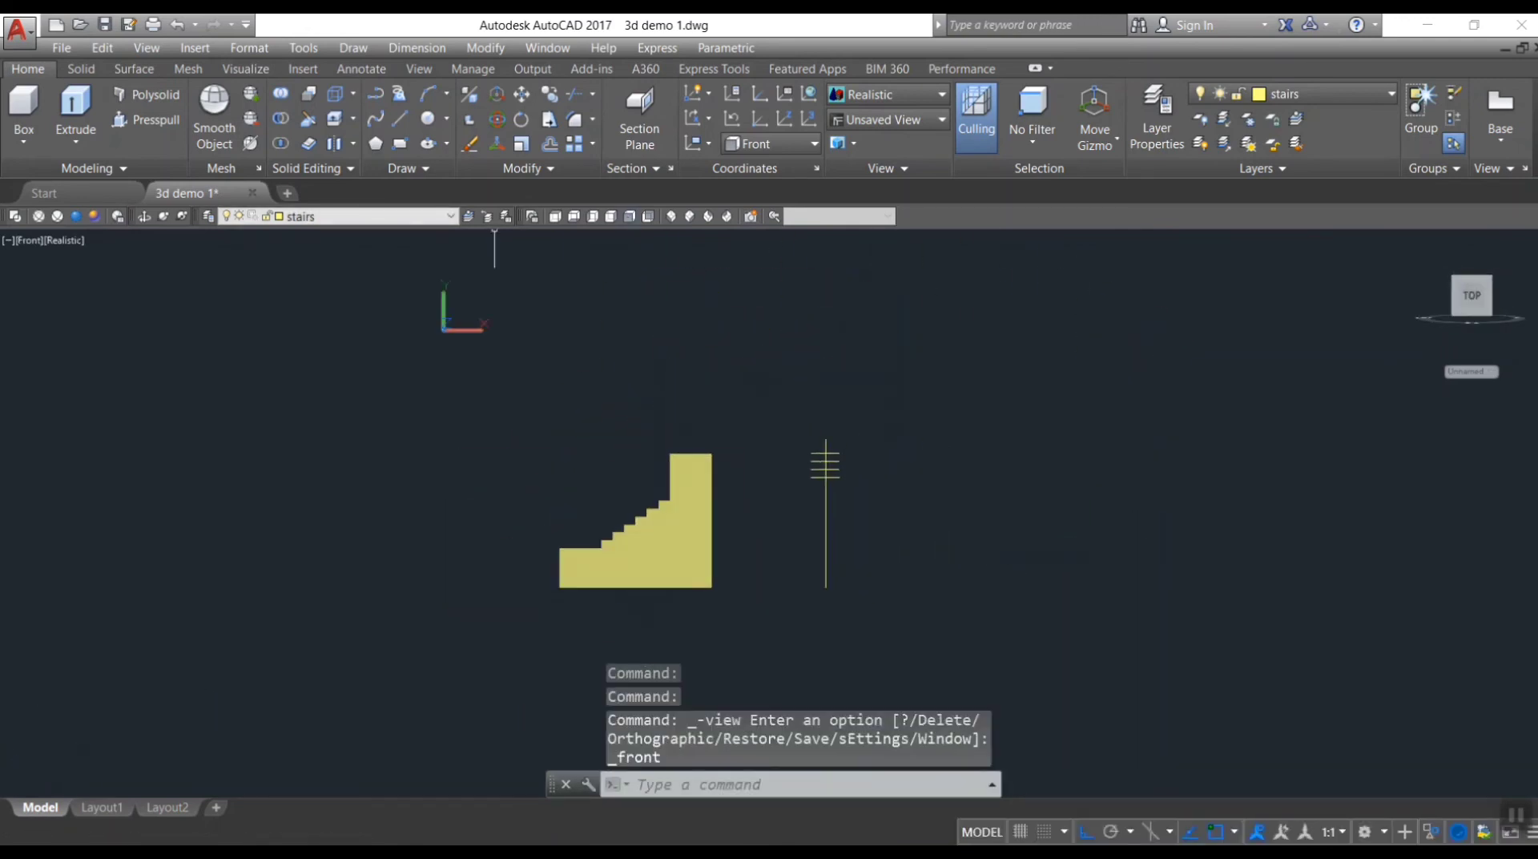
pyautogui.click(15, 216)
pyautogui.keyDown('shift'); pyautogui.moveTo(561, 481); pyautogui.dragTo(881, 646, button='middle'); pyautogui.keyUp('shift')
pyautogui.scroll(-3, 873, 561)
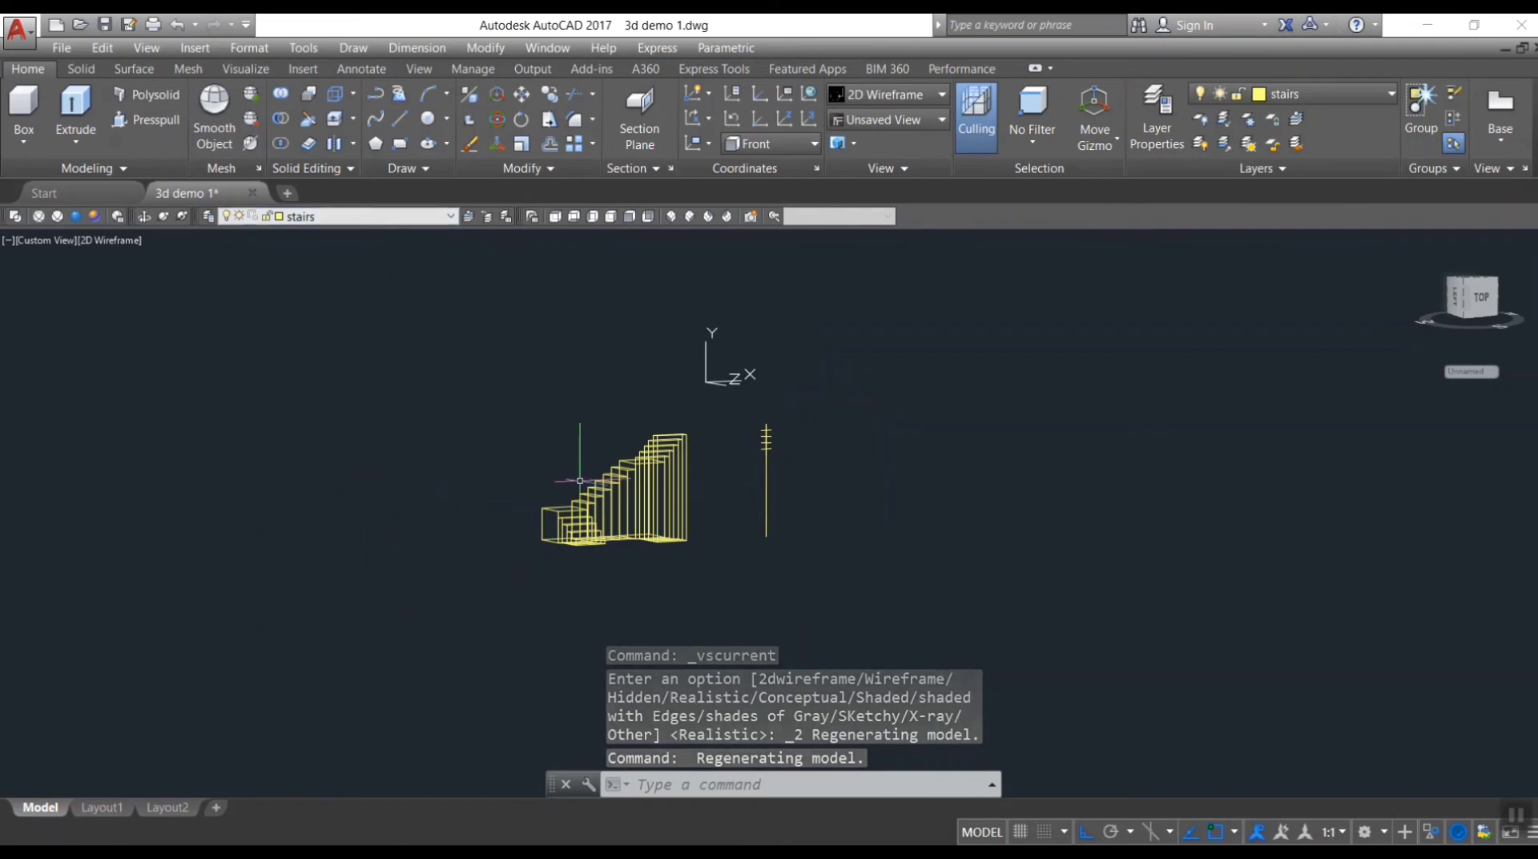
pyautogui.click(671, 217)
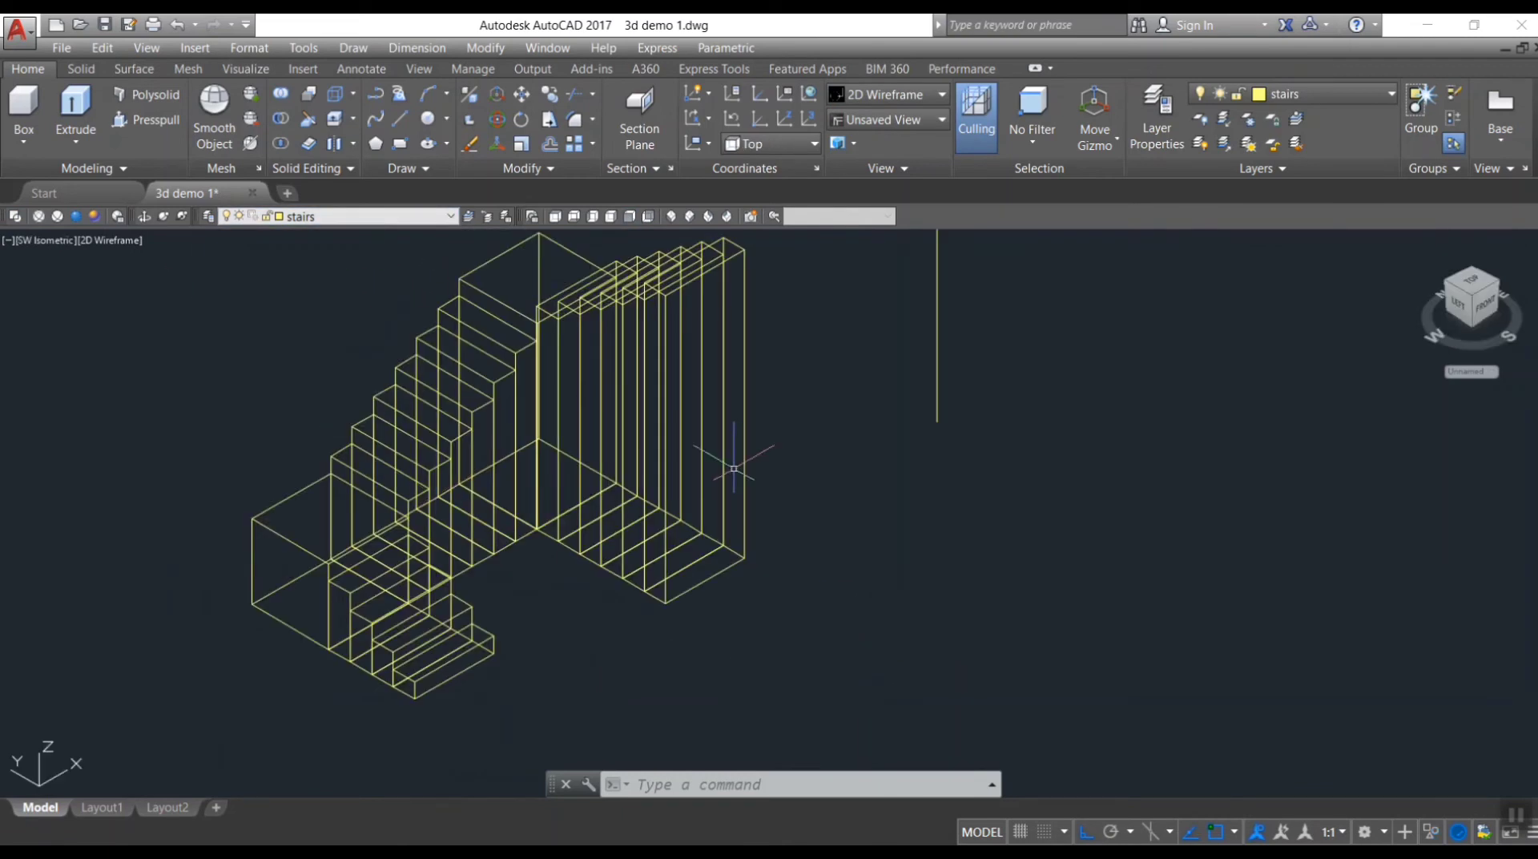
# - Union all 18 stair pieces, selected with a window, into one solid
pyautogui.write('un')
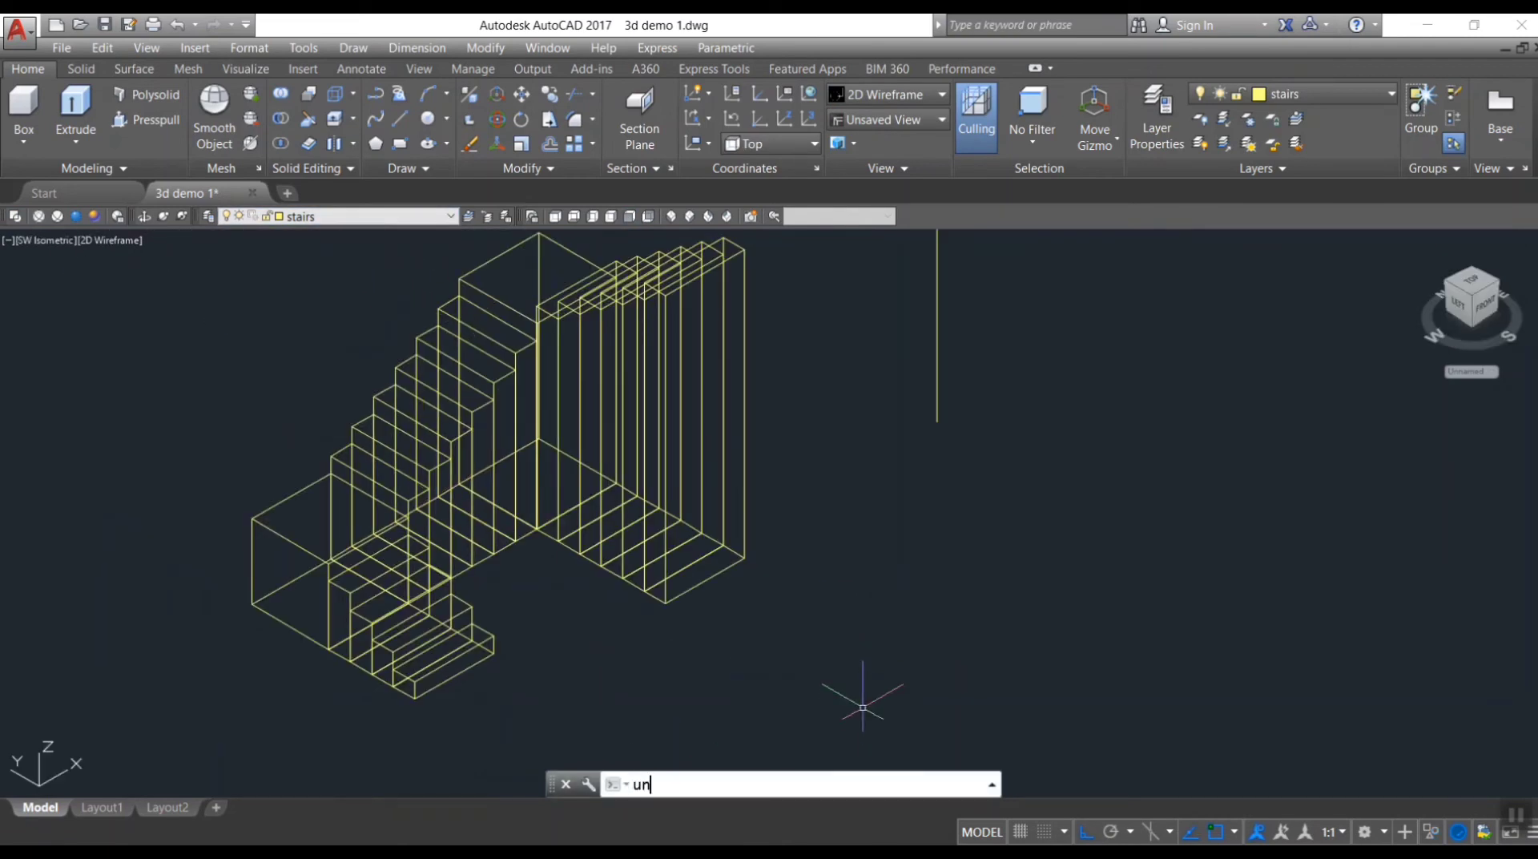
pyautogui.write('i')
pyautogui.press('Return')
pyautogui.scroll(-3, 853, 696)
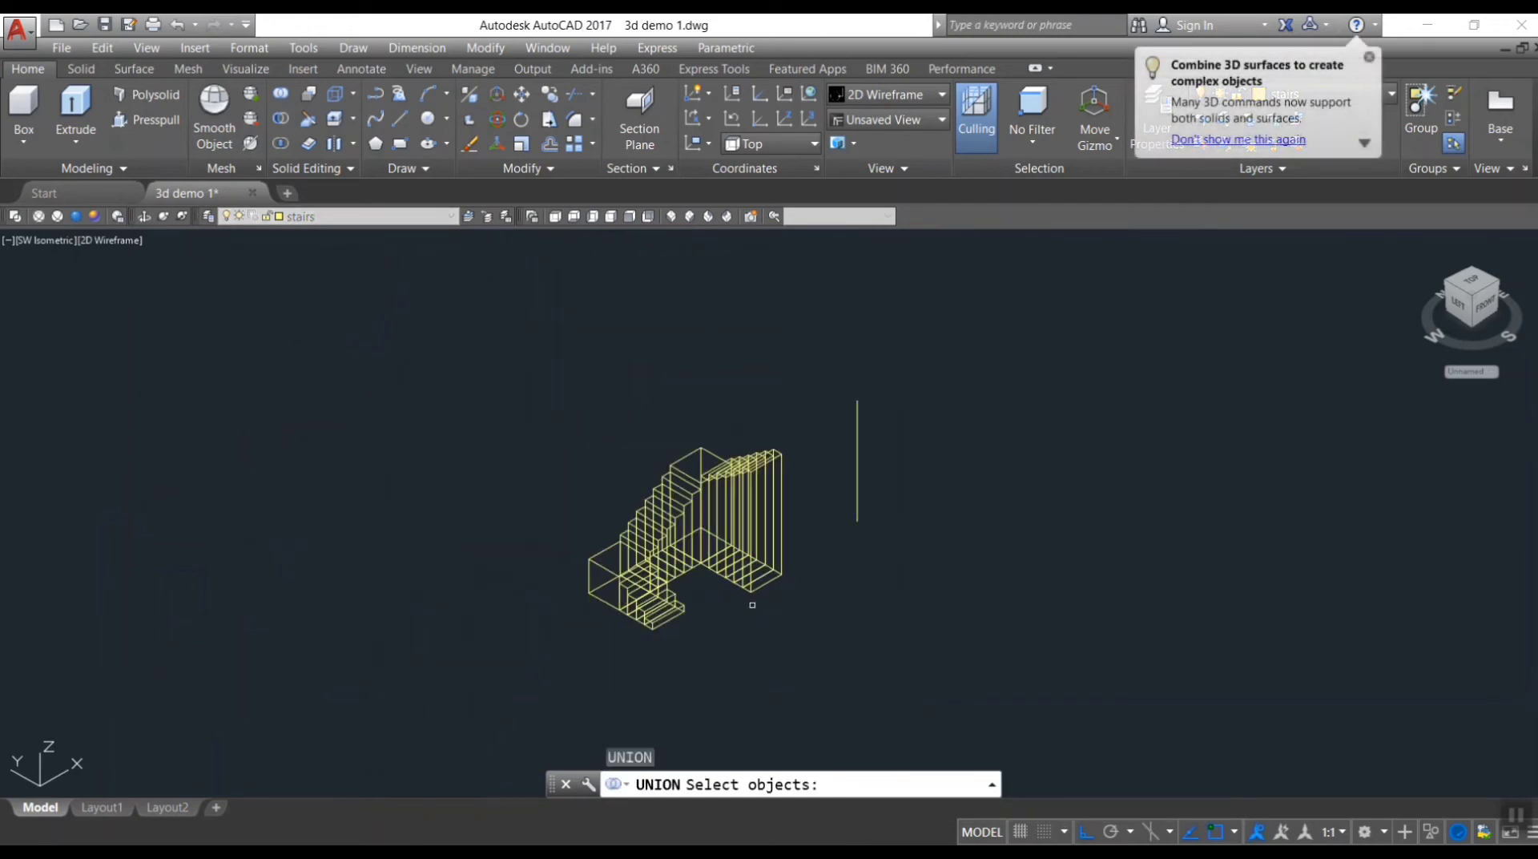
pyautogui.click(449, 329)
pyautogui.click(813, 663)
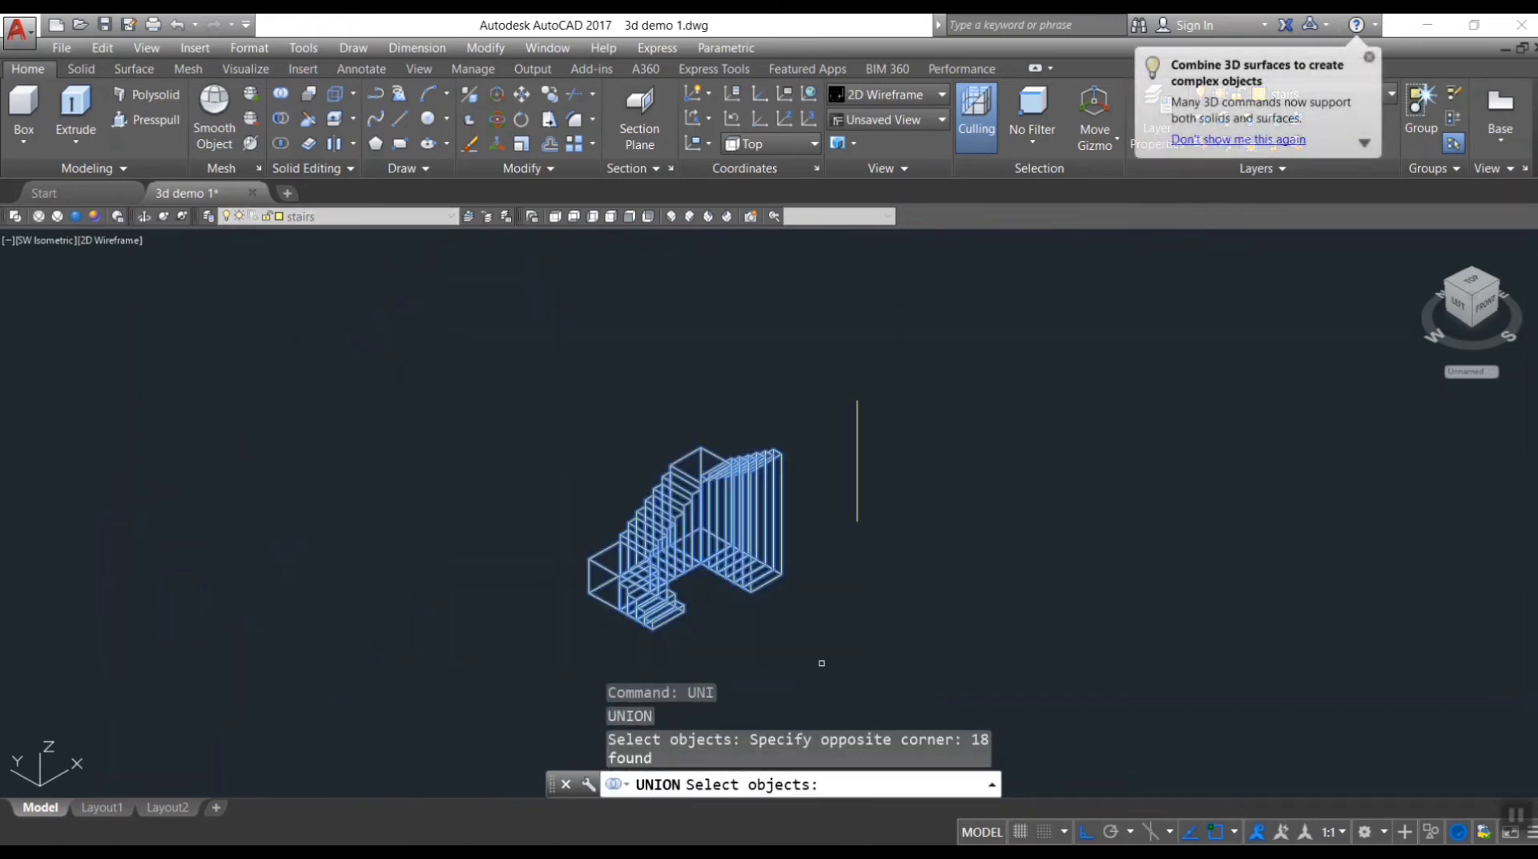
pyautogui.press('Return')
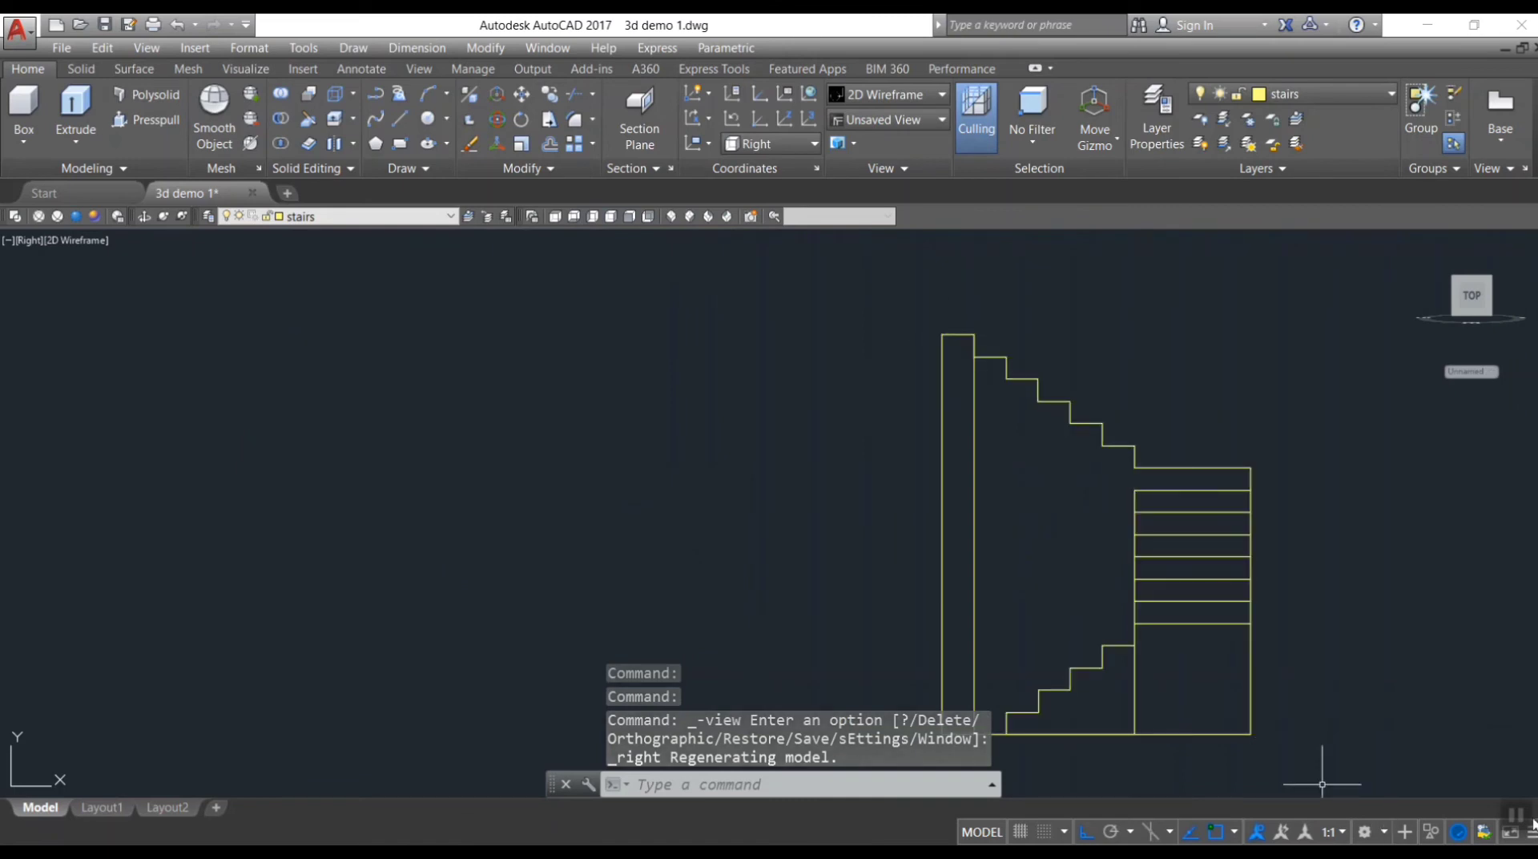
# - Align the UCS with Face UCS to the tall side face beneath the upper flight
pyautogui.click(710, 144)
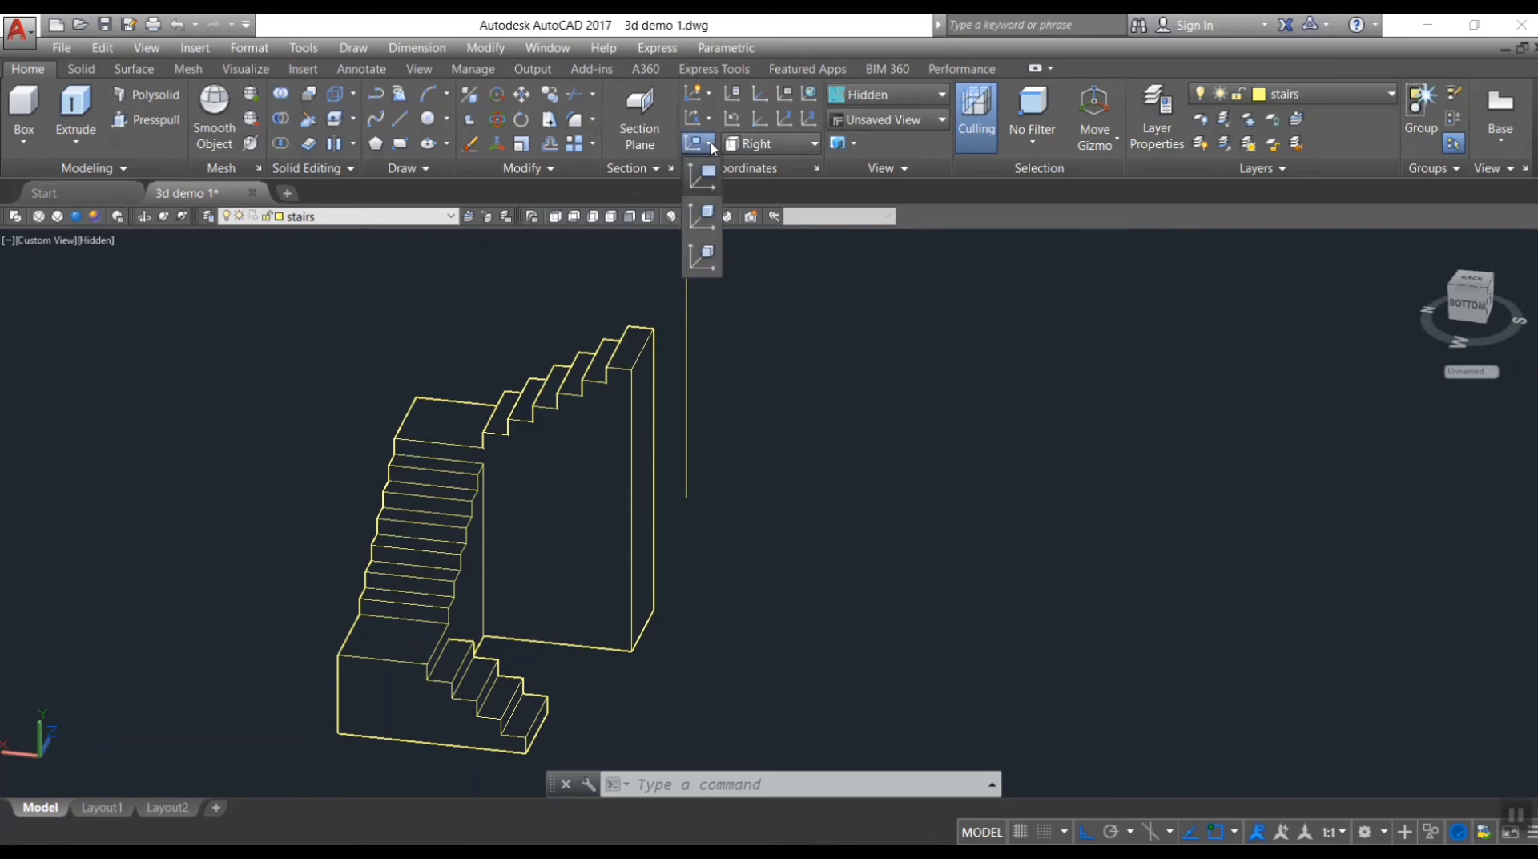
pyautogui.click(705, 256)
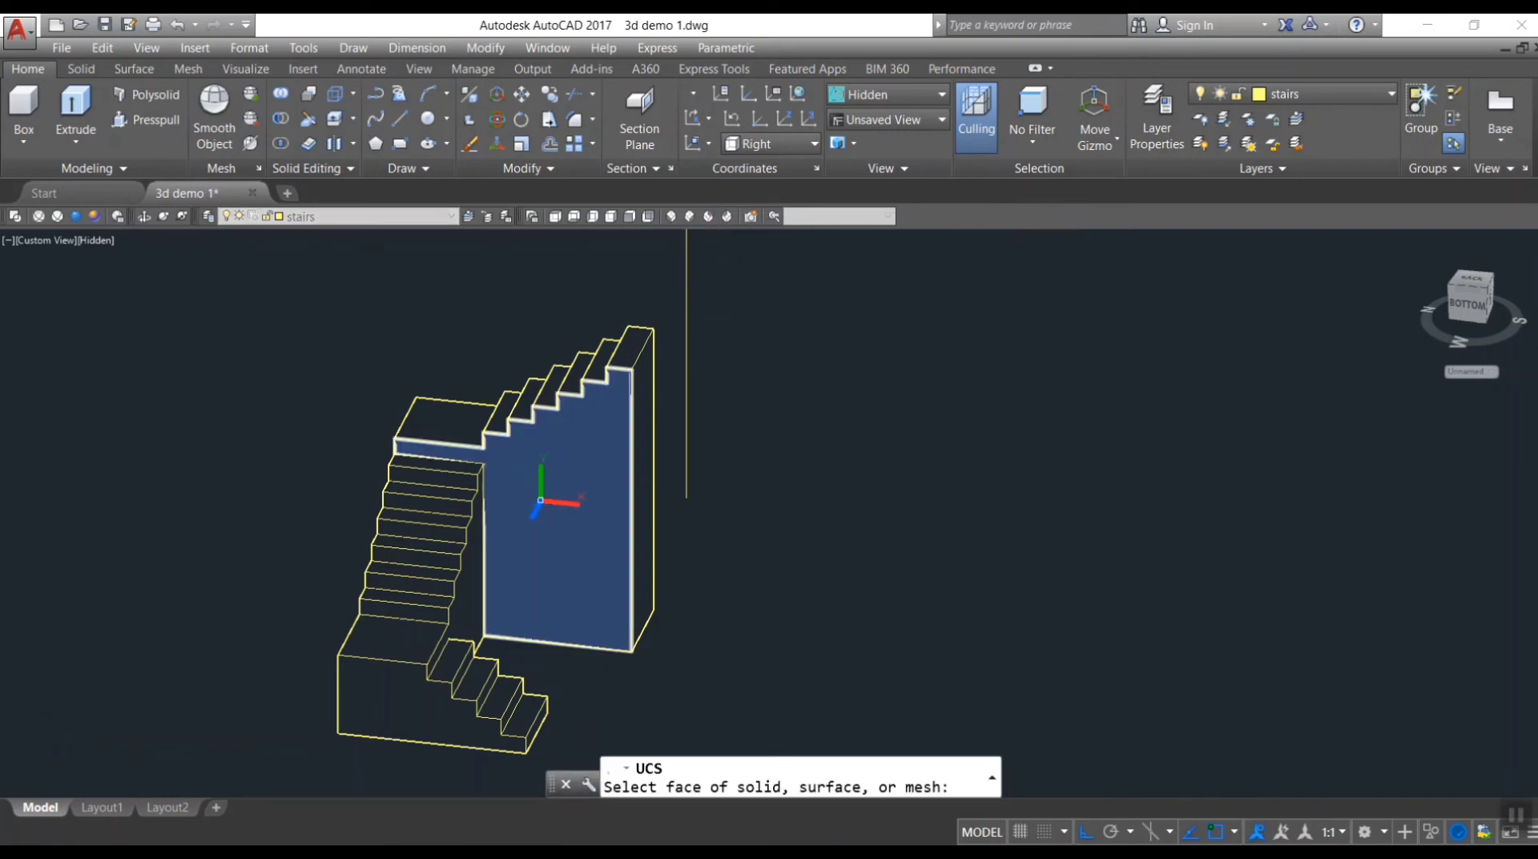
pyautogui.click(549, 501)
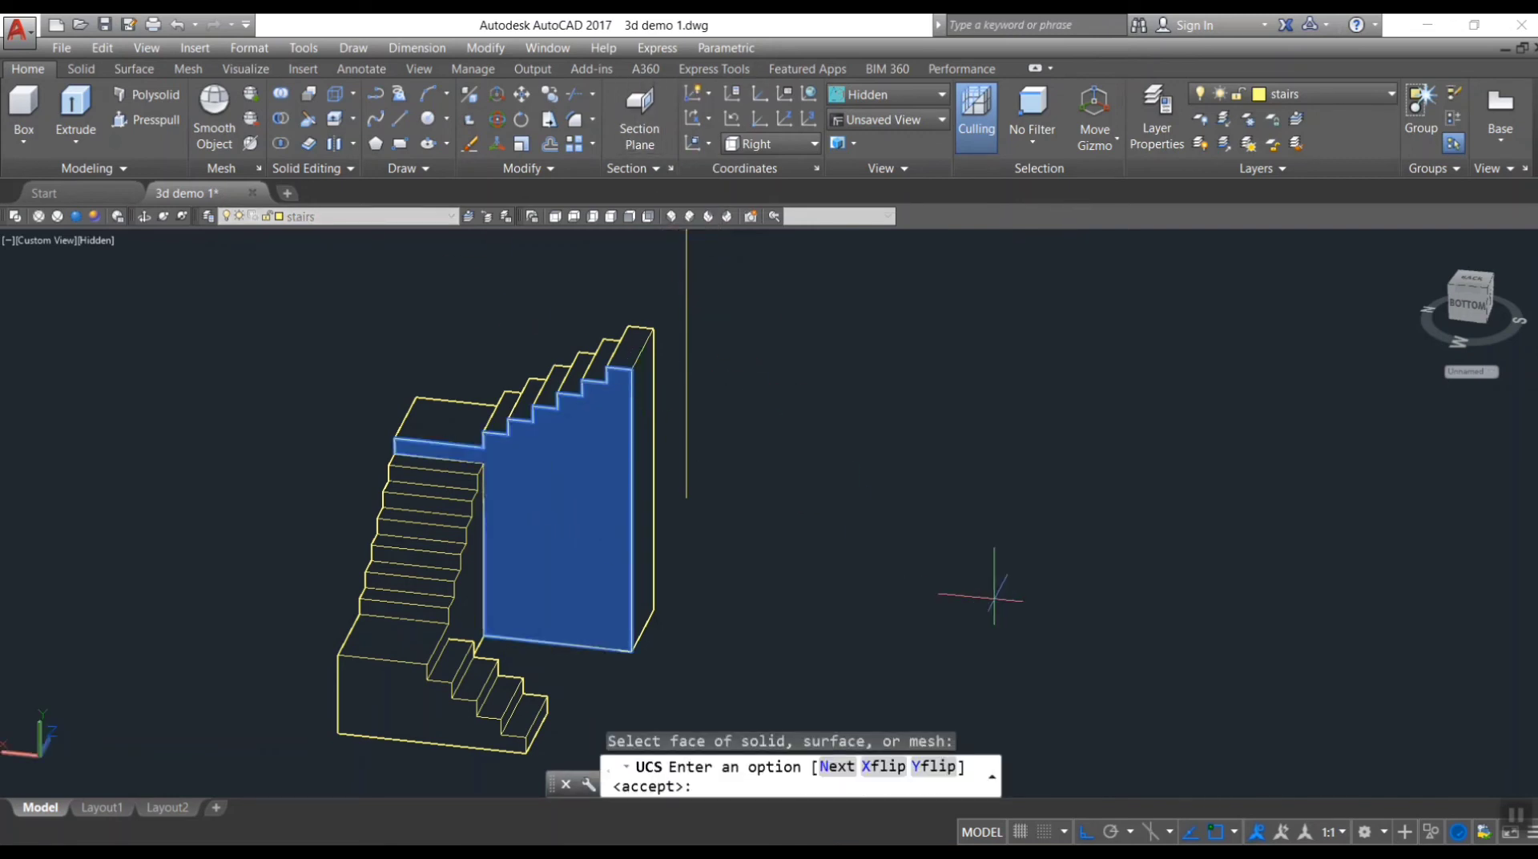
pyautogui.press('Return')
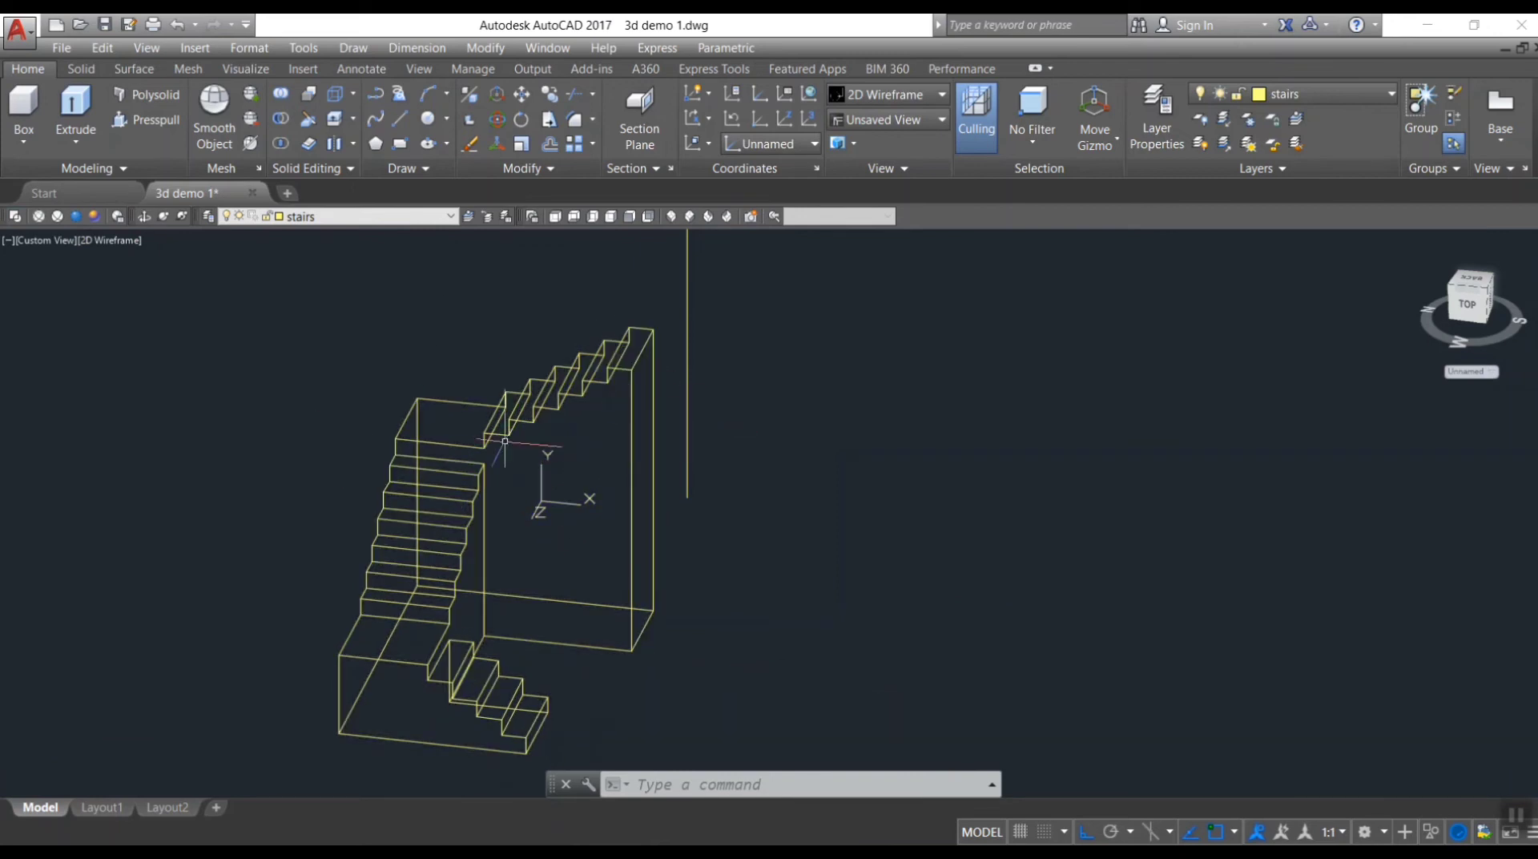
# - Trace a polyline along the upper flight's underside to bound the block below it
pyautogui.write('pl')
pyautogui.press('Return')
pyautogui.click(606, 383)
pyautogui.scroll(4, 528, 440)
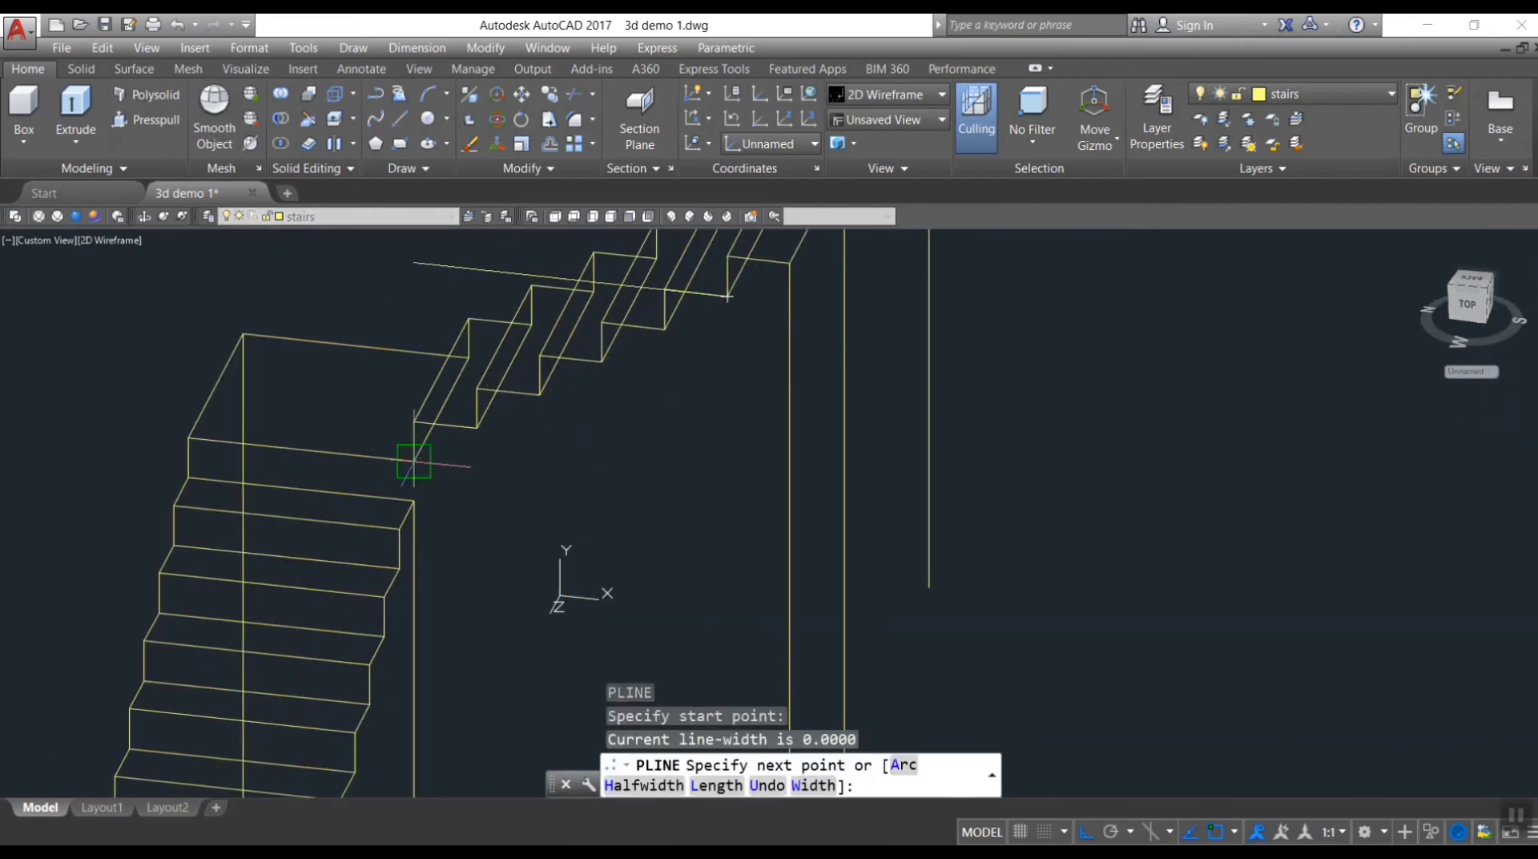
pyautogui.click(728, 296)
pyautogui.scroll(-4, 481, 448)
pyautogui.click(560, 593)
pyautogui.click(432, 577)
pyautogui.scroll(2, 472, 365)
pyautogui.scroll(2, 473, 364)
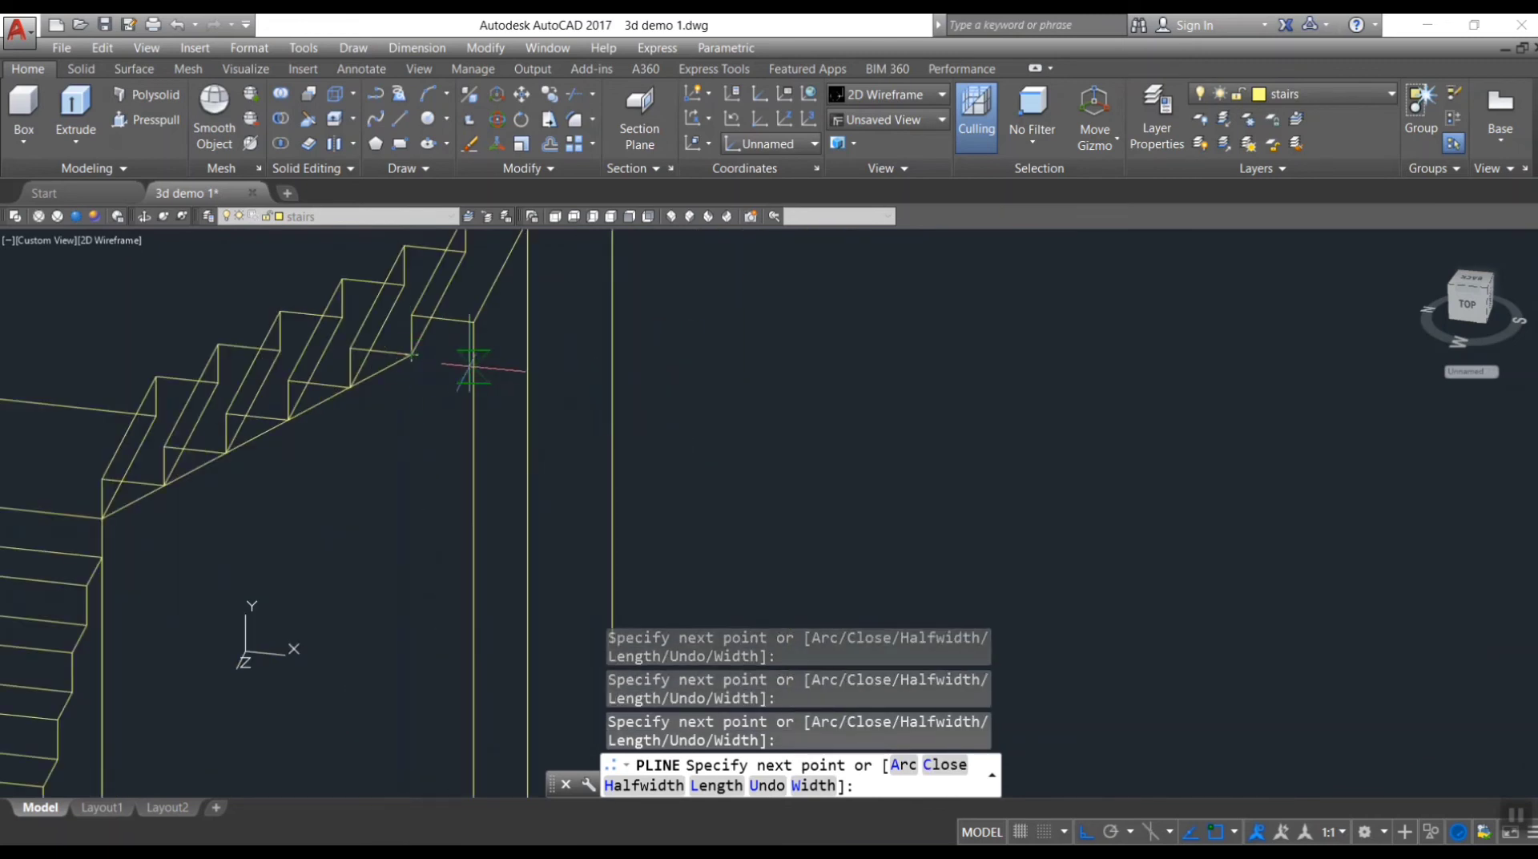
pyautogui.press('Return')
pyautogui.scroll(-5, 392, 489)
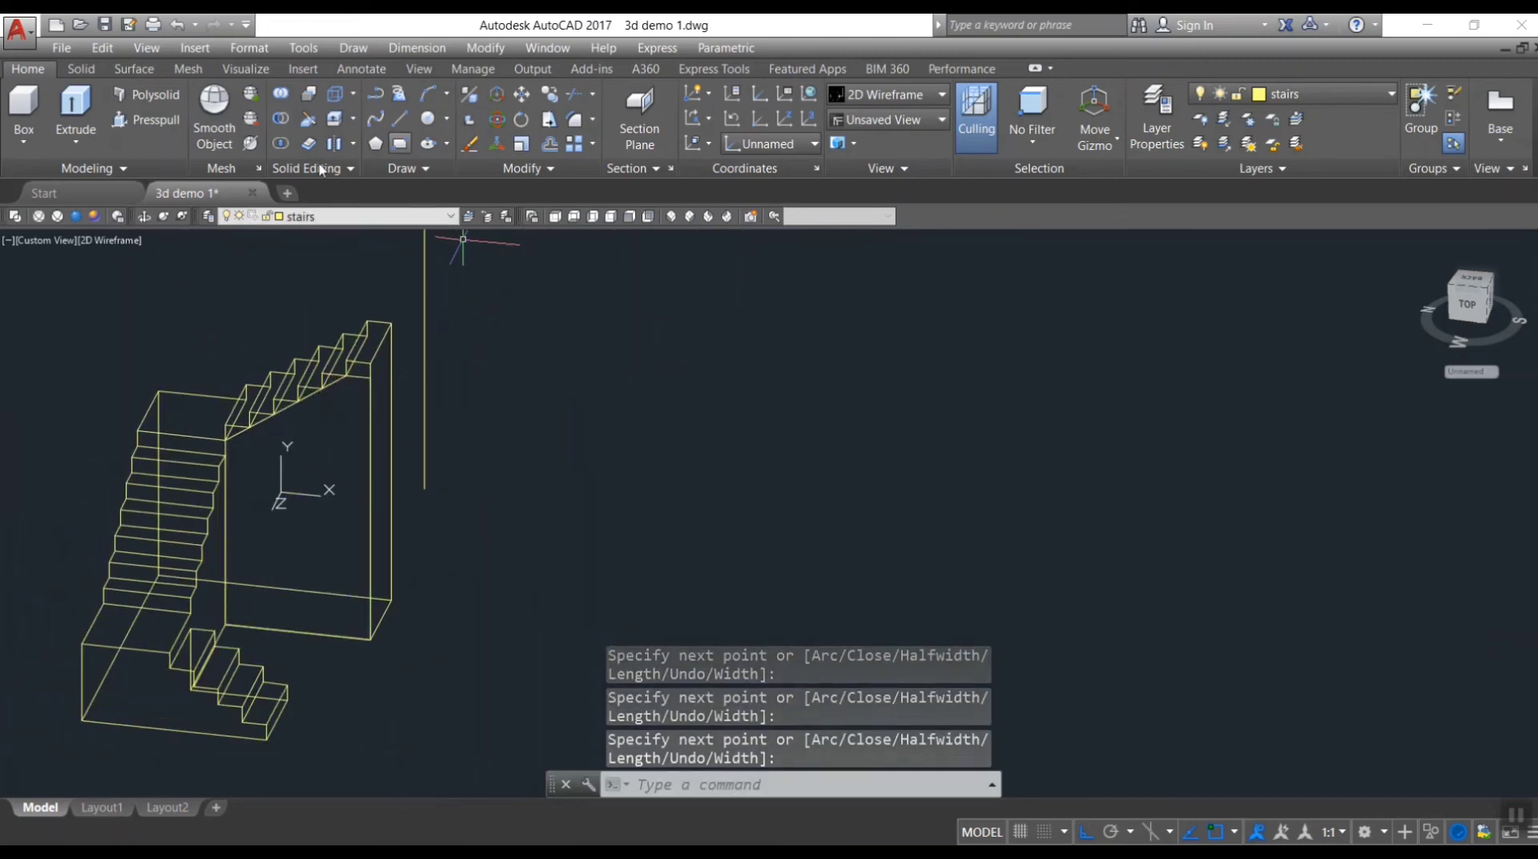
# - Presspull the bounded area under the upper flight to cut that mass away
pyautogui.click(146, 120)
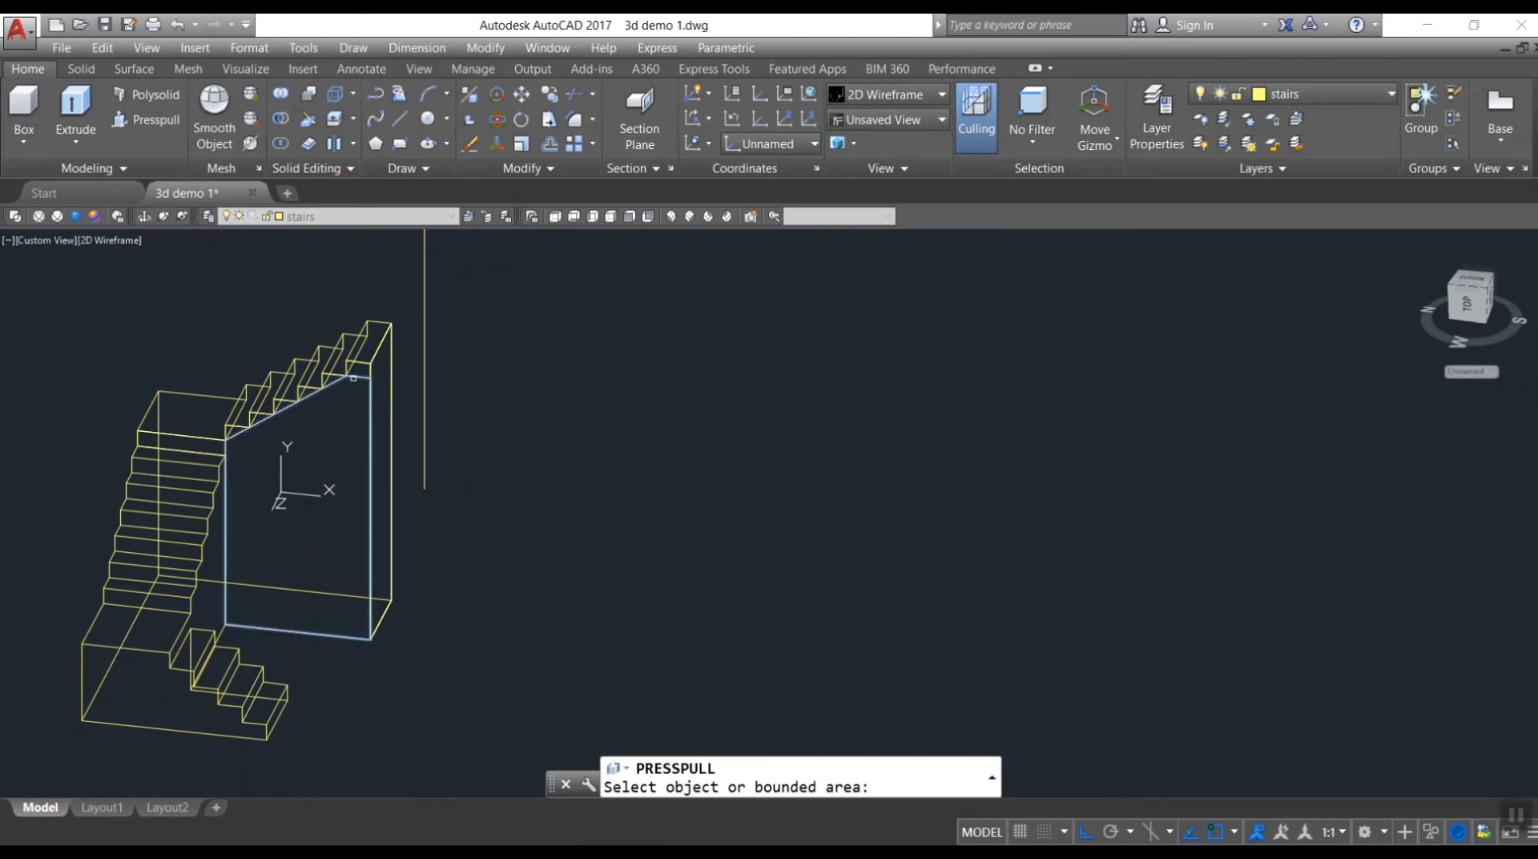
pyautogui.click(351, 376)
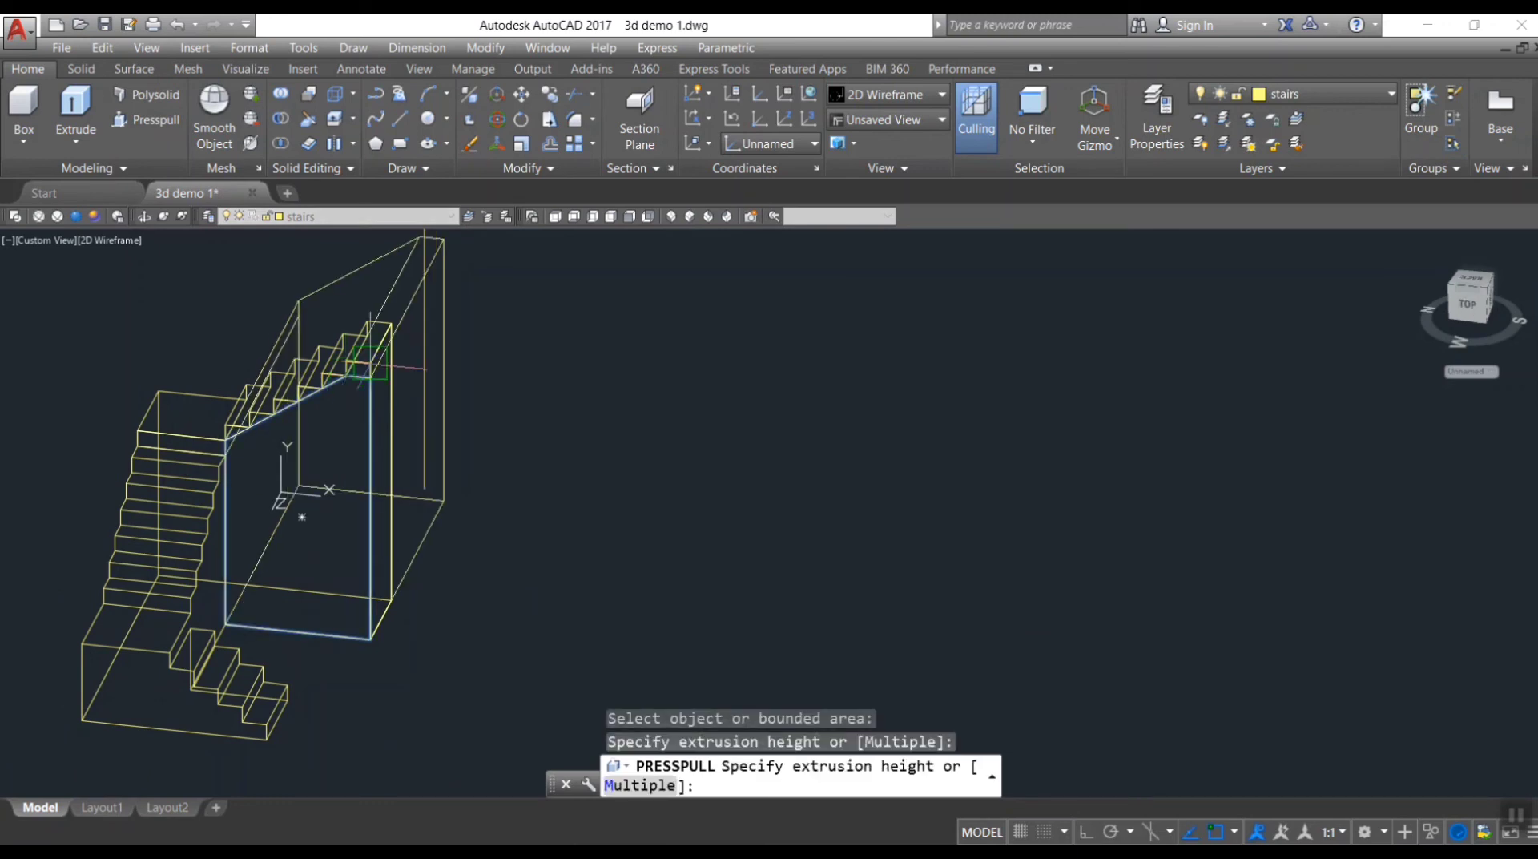
pyautogui.scroll(4, 388, 345)
pyautogui.scroll(-5, 389, 344)
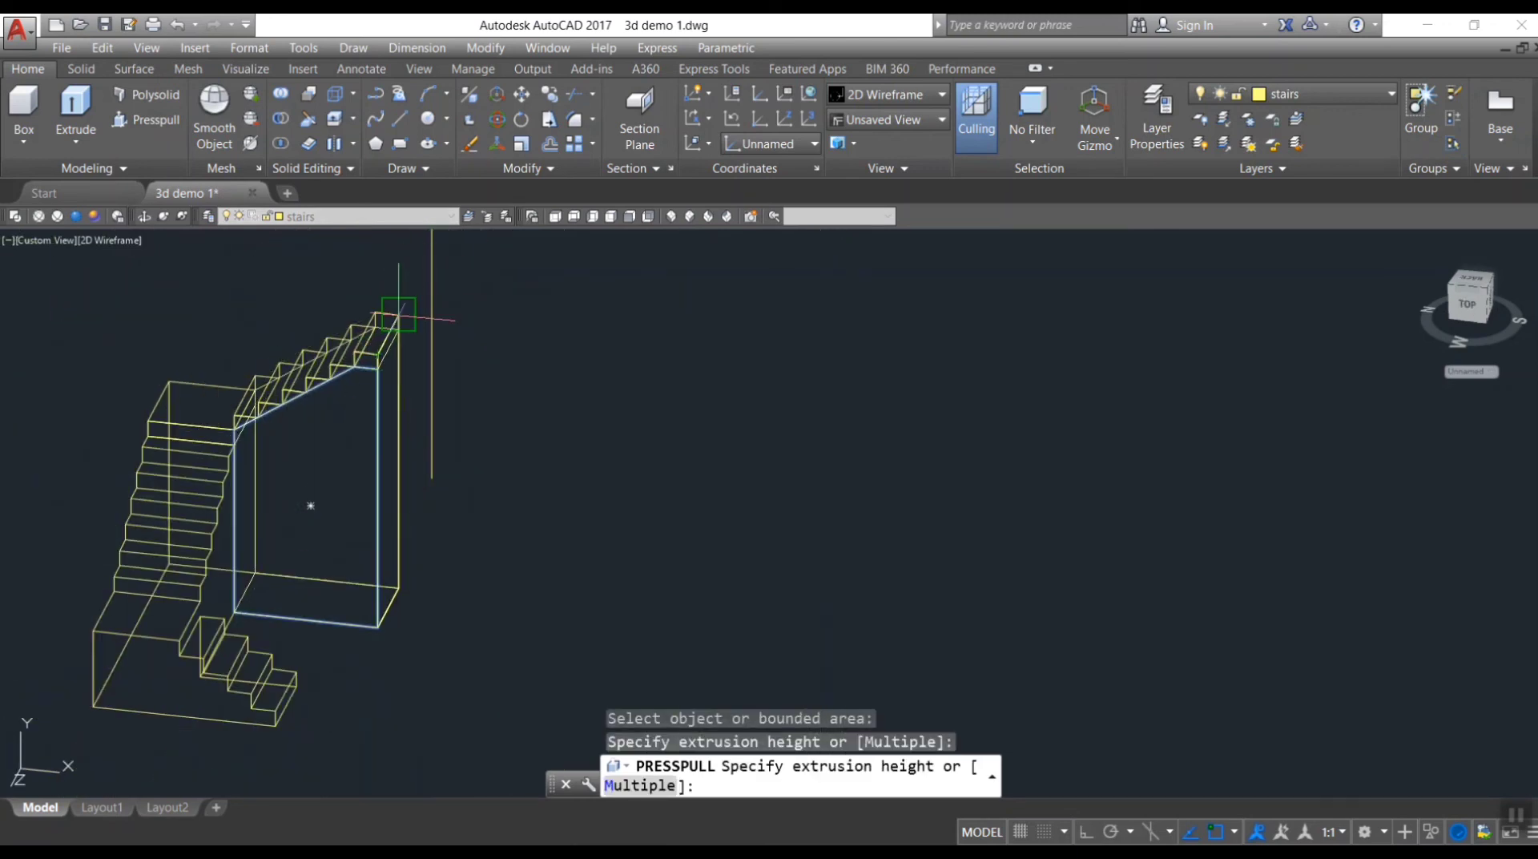
pyautogui.scroll(5, 403, 311)
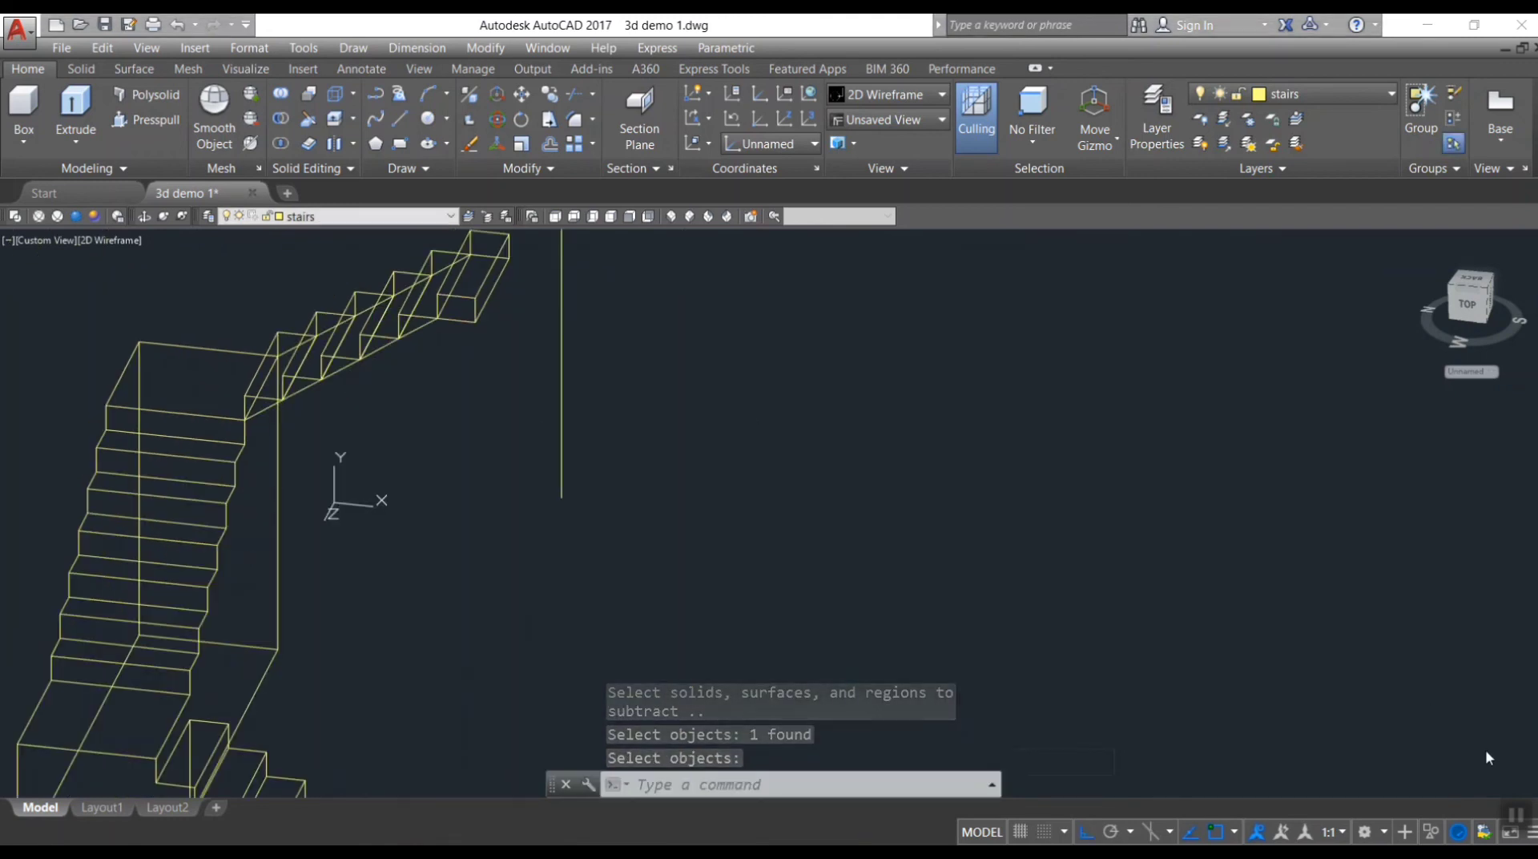
# - Switch to the Realistic visual style and bring the staircase into close view
pyautogui.click(76, 217)
pyautogui.scroll(3, 515, 515)
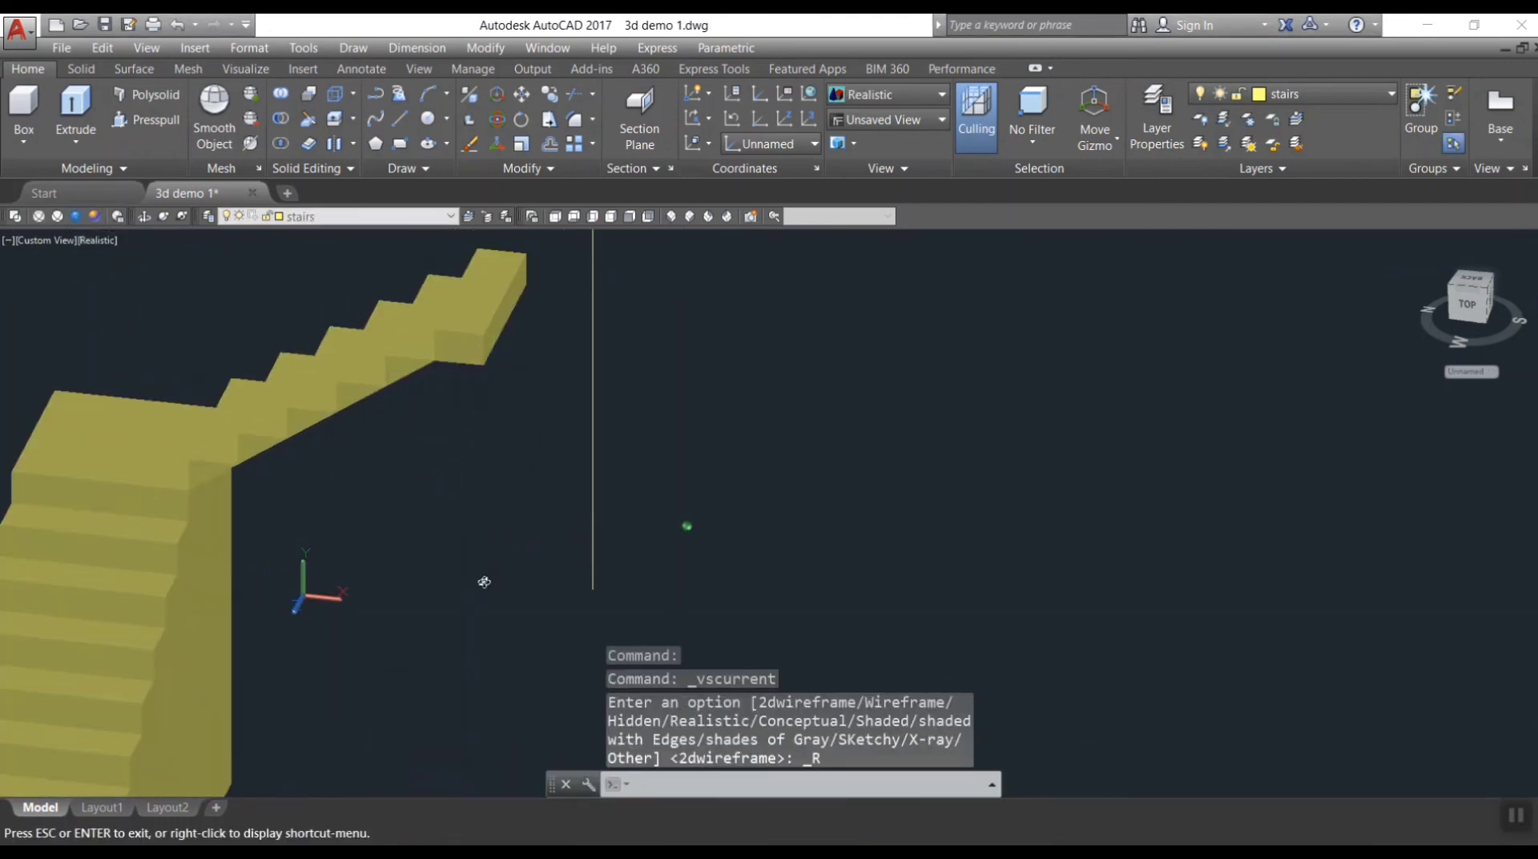
pyautogui.moveTo(481, 580)
pyautogui.mouseDown(button='middle')
pyautogui.moveTo(501, 591)
pyautogui.moveTo(491, 560)
pyautogui.mouseUp(button='middle')
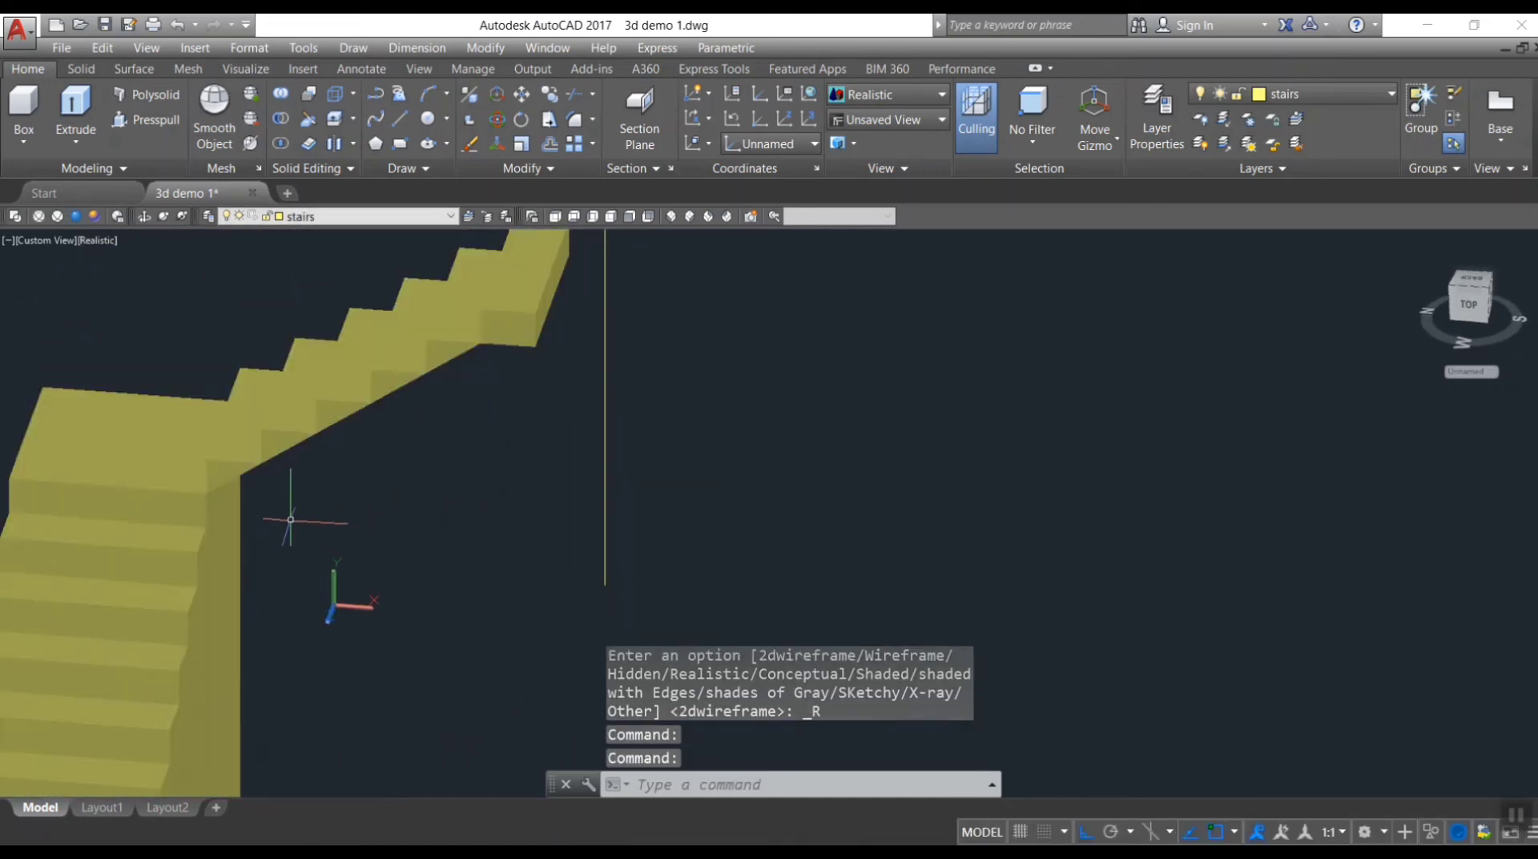
pyautogui.moveTo(302, 515)
pyautogui.keyDown('shift'); pyautogui.mouseDown(button='middle')
pyautogui.moveTo(707, 553)
pyautogui.moveTo(614, 570)
pyautogui.moveTo(388, 479)
pyautogui.mouseUp(button='middle'); pyautogui.keyUp('shift')
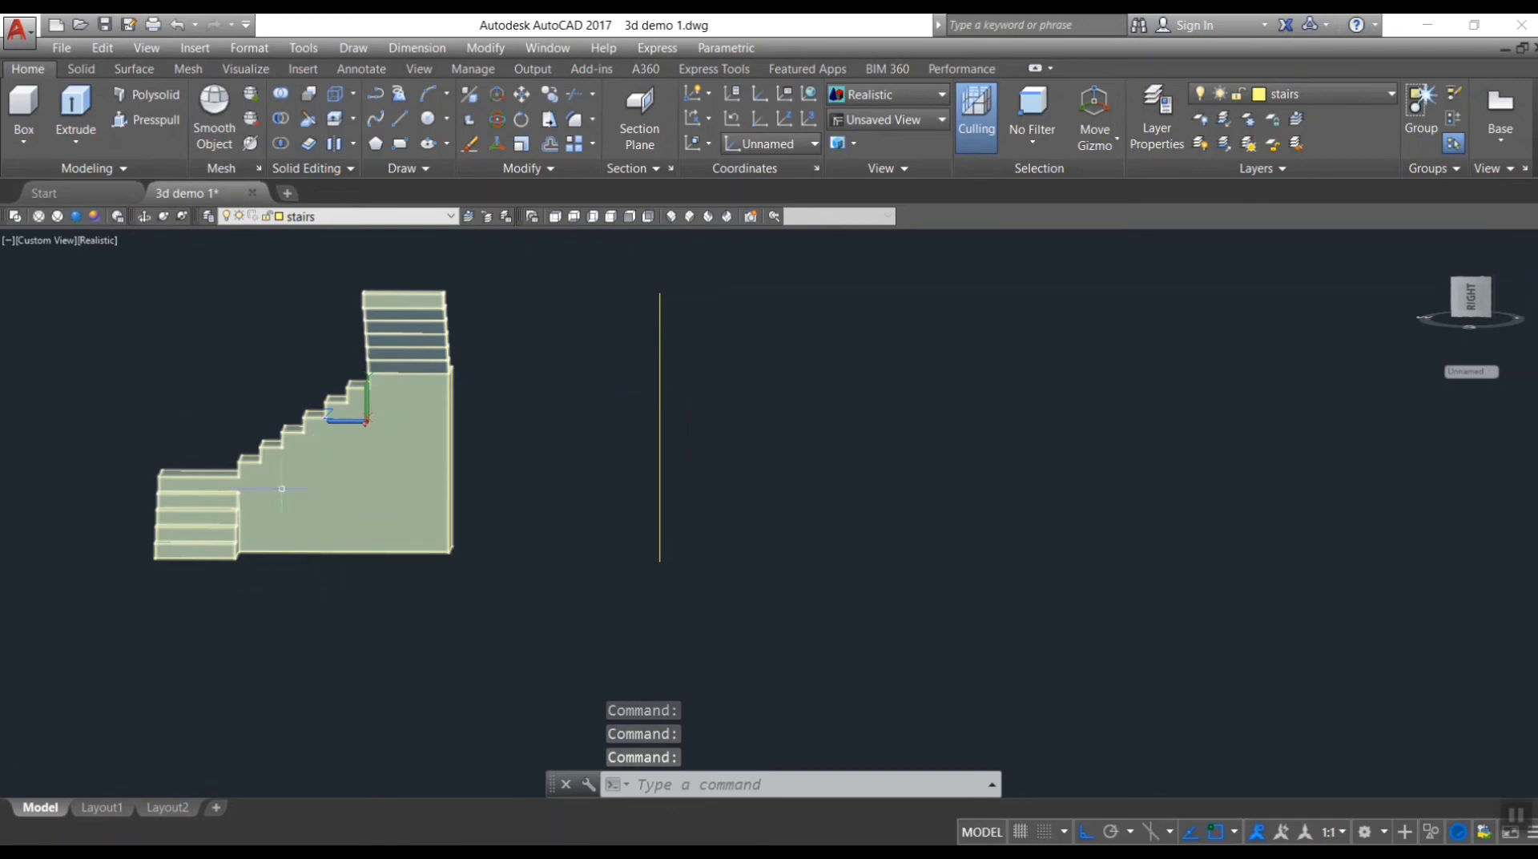
pyautogui.scroll(2, 329, 486)
pyautogui.moveTo(329, 486); pyautogui.dragTo(403, 562, button='middle')
# - Align the UCS to the side face of the lower flight with Face UCS
pyautogui.click(709, 146)
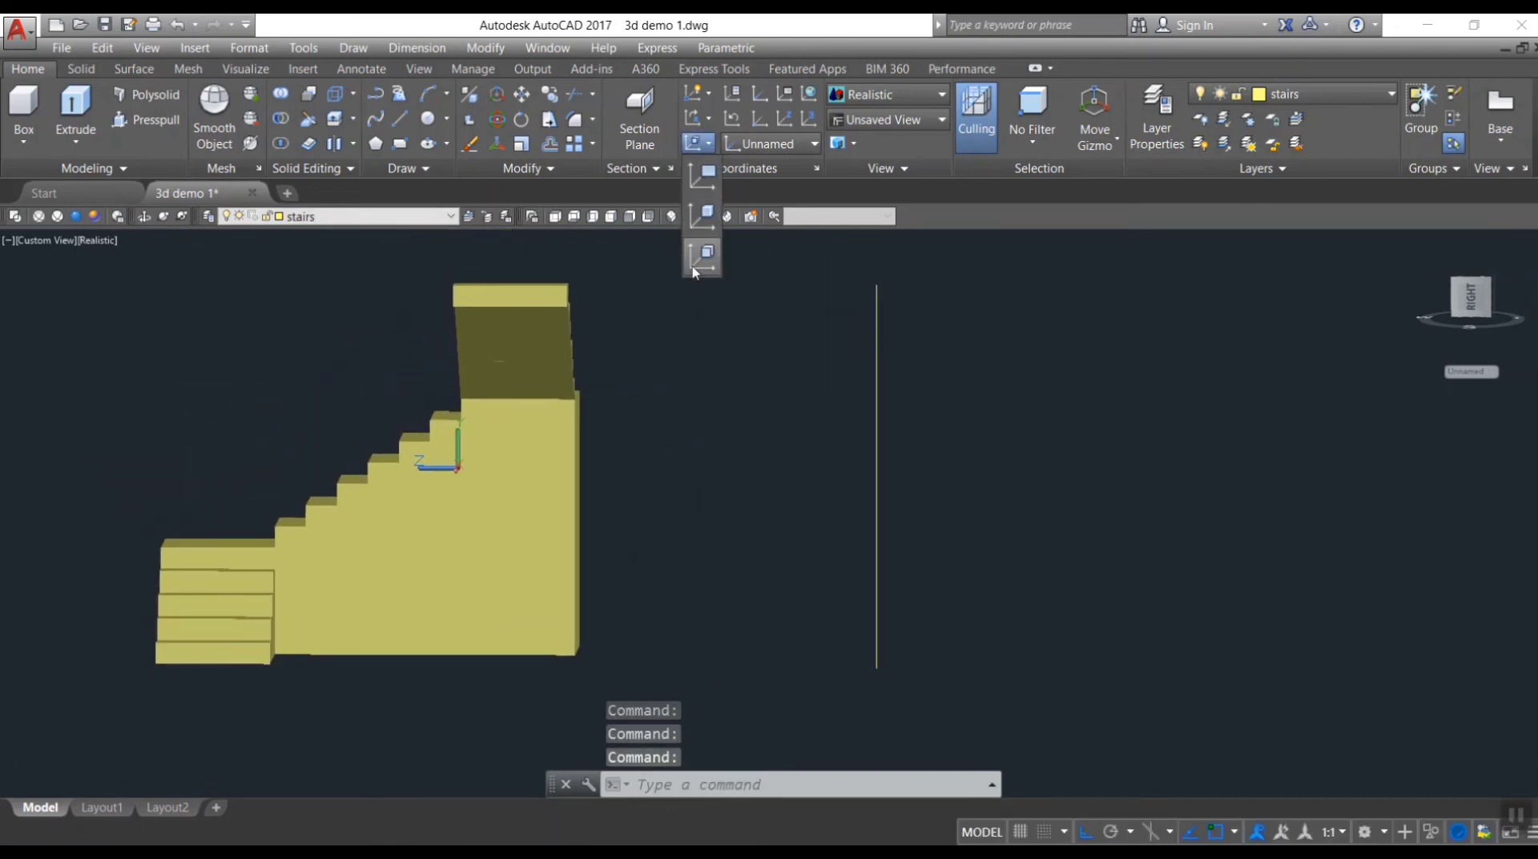
pyautogui.click(703, 259)
pyautogui.click(400, 589)
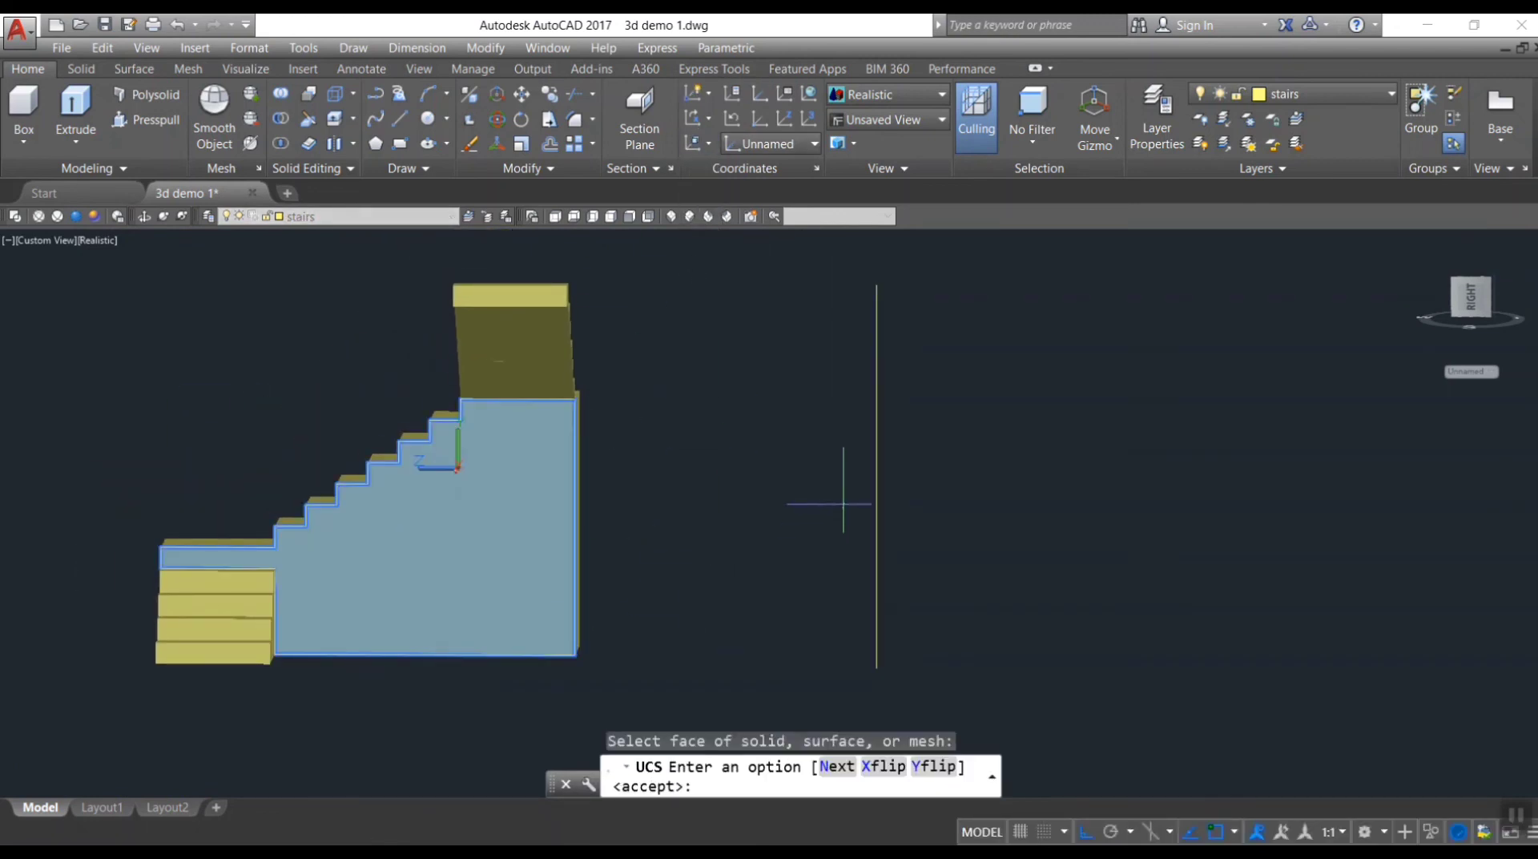
pyautogui.write('pl')
pyautogui.press('Return')
pyautogui.press('Escape')
pyautogui.click(709, 144)
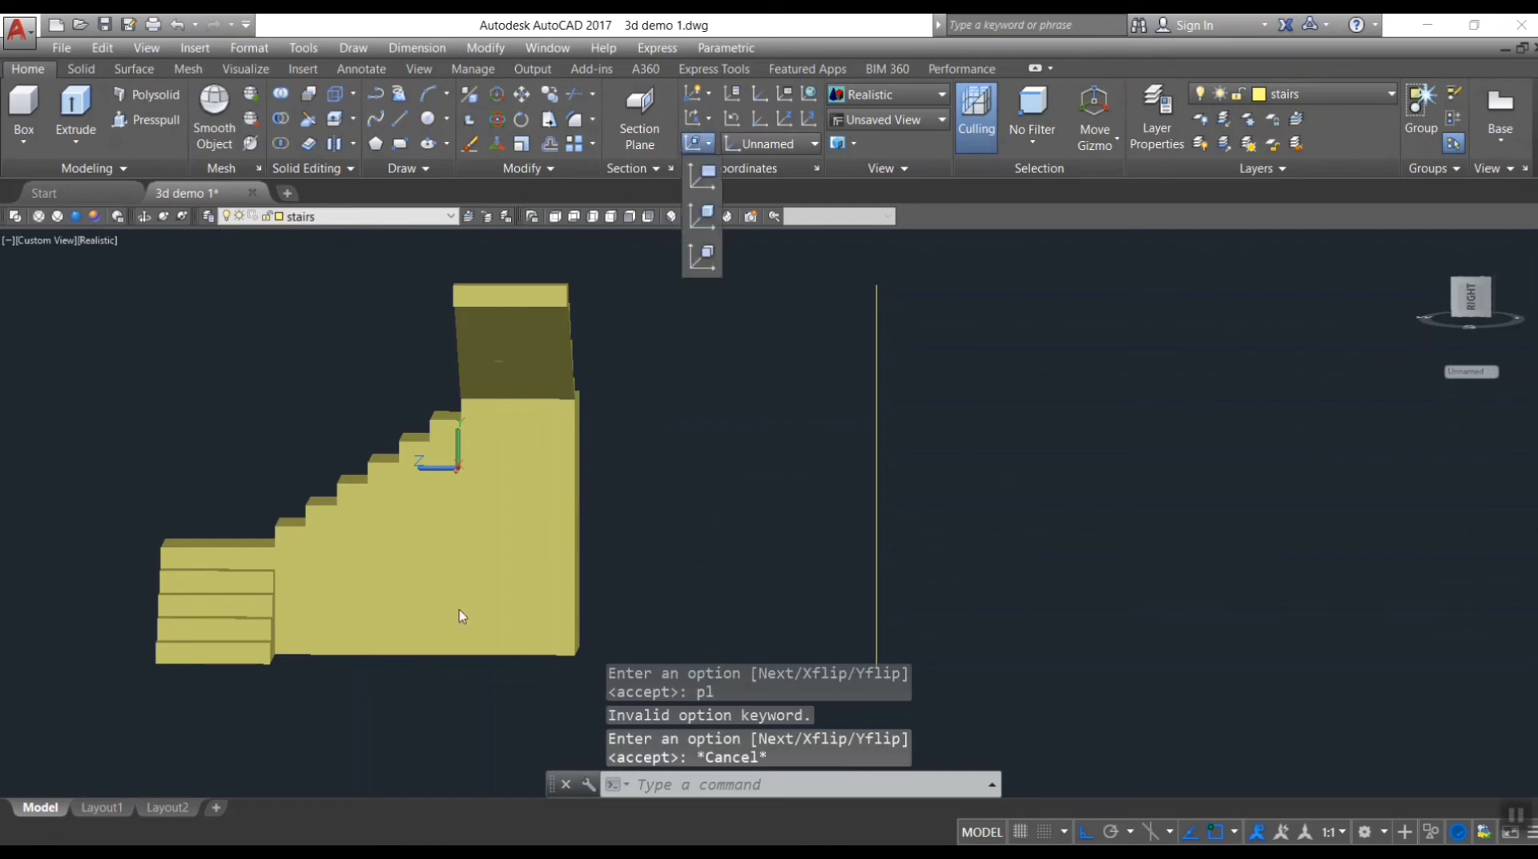
pyautogui.click(703, 260)
pyautogui.click(508, 459)
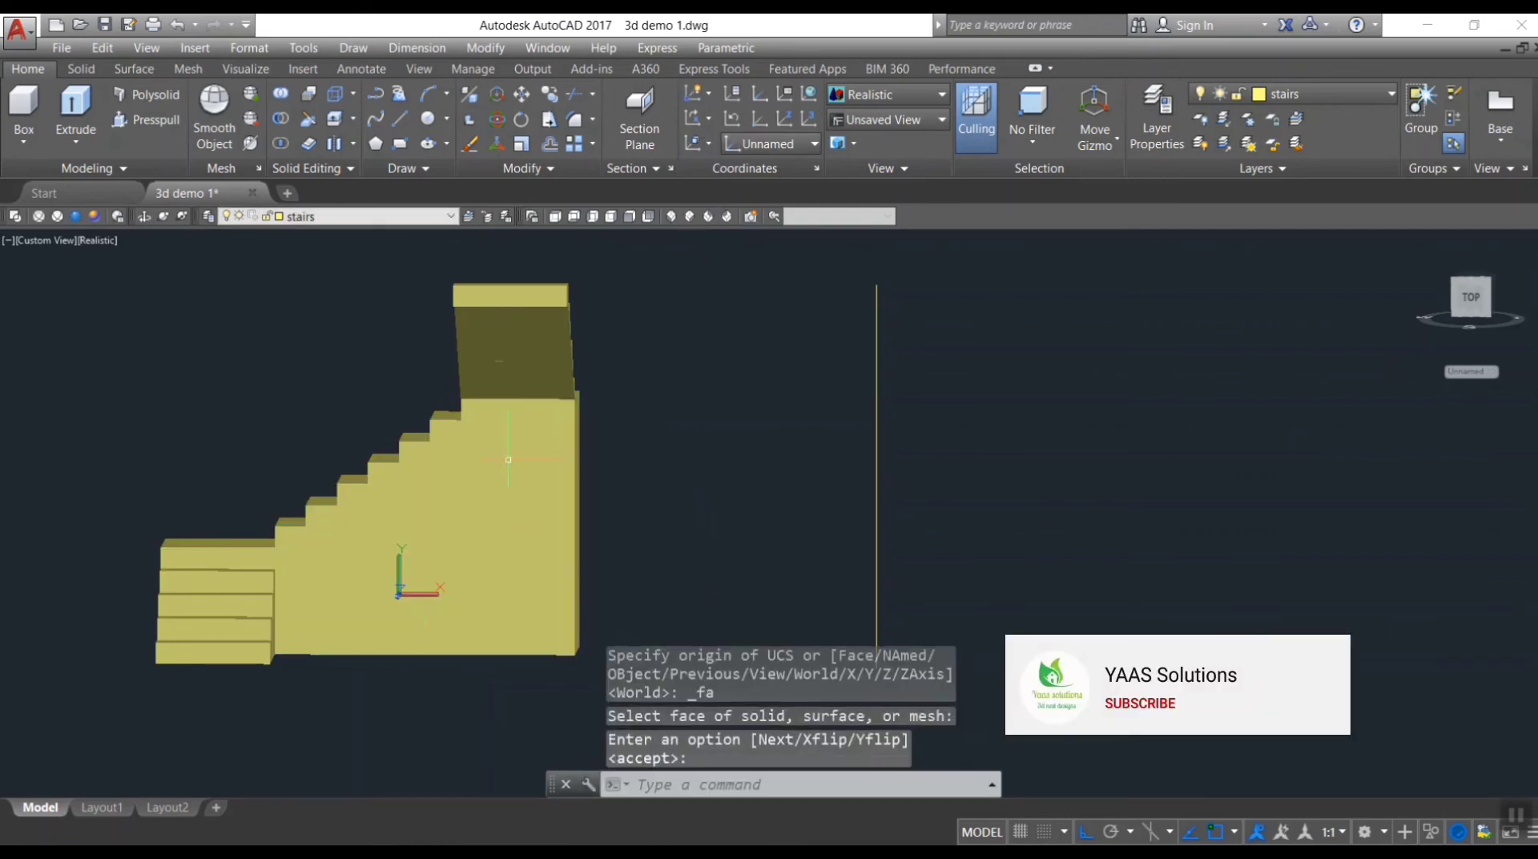
# - Return to wireframe display and orbit to face the side of the stairs
pyautogui.write('pl')
pyautogui.press('Return')
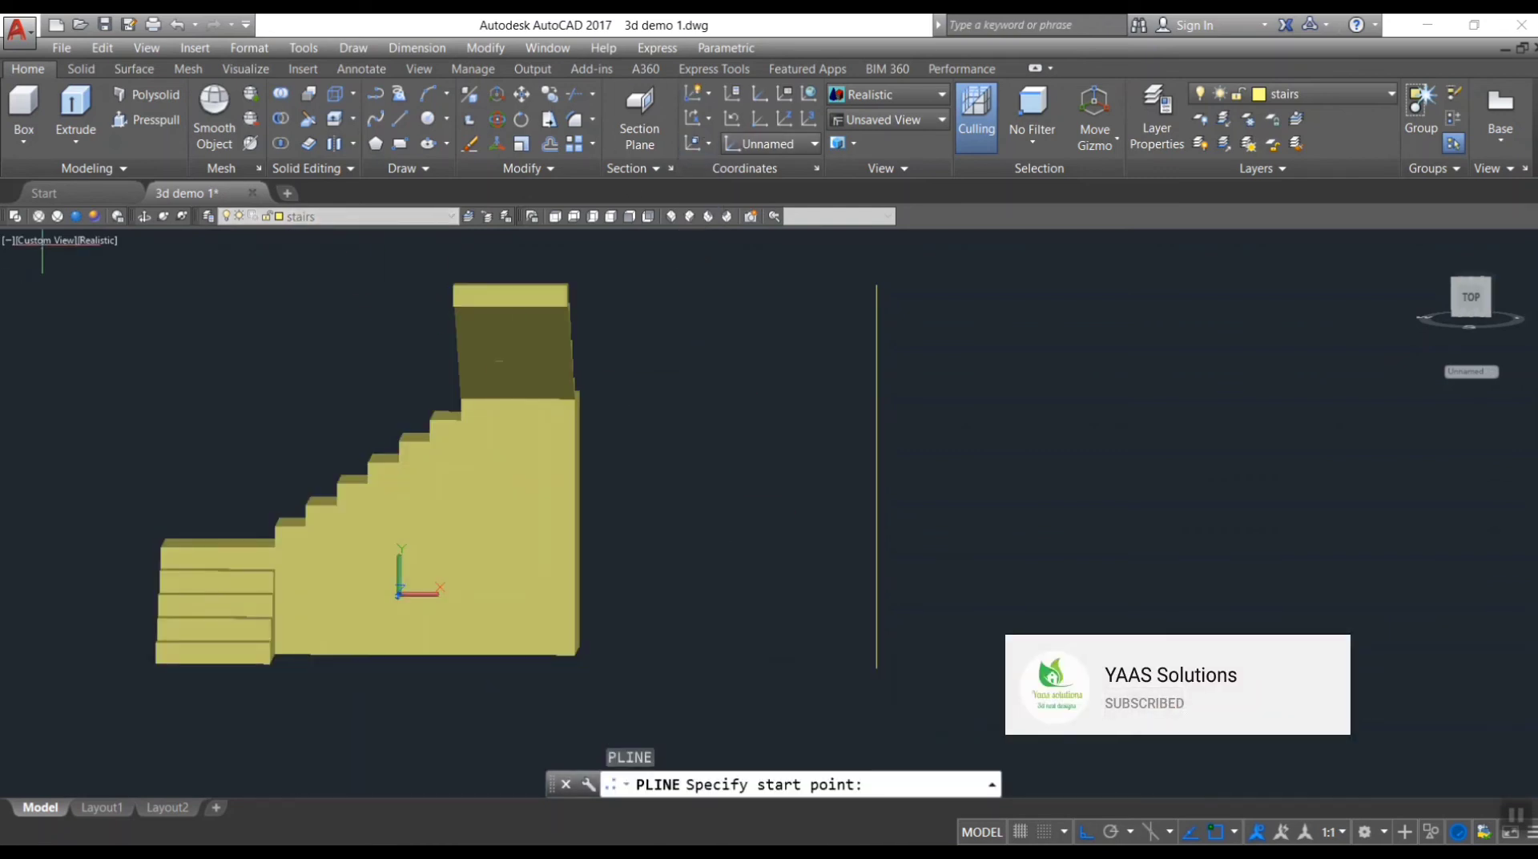
pyautogui.click(96, 239)
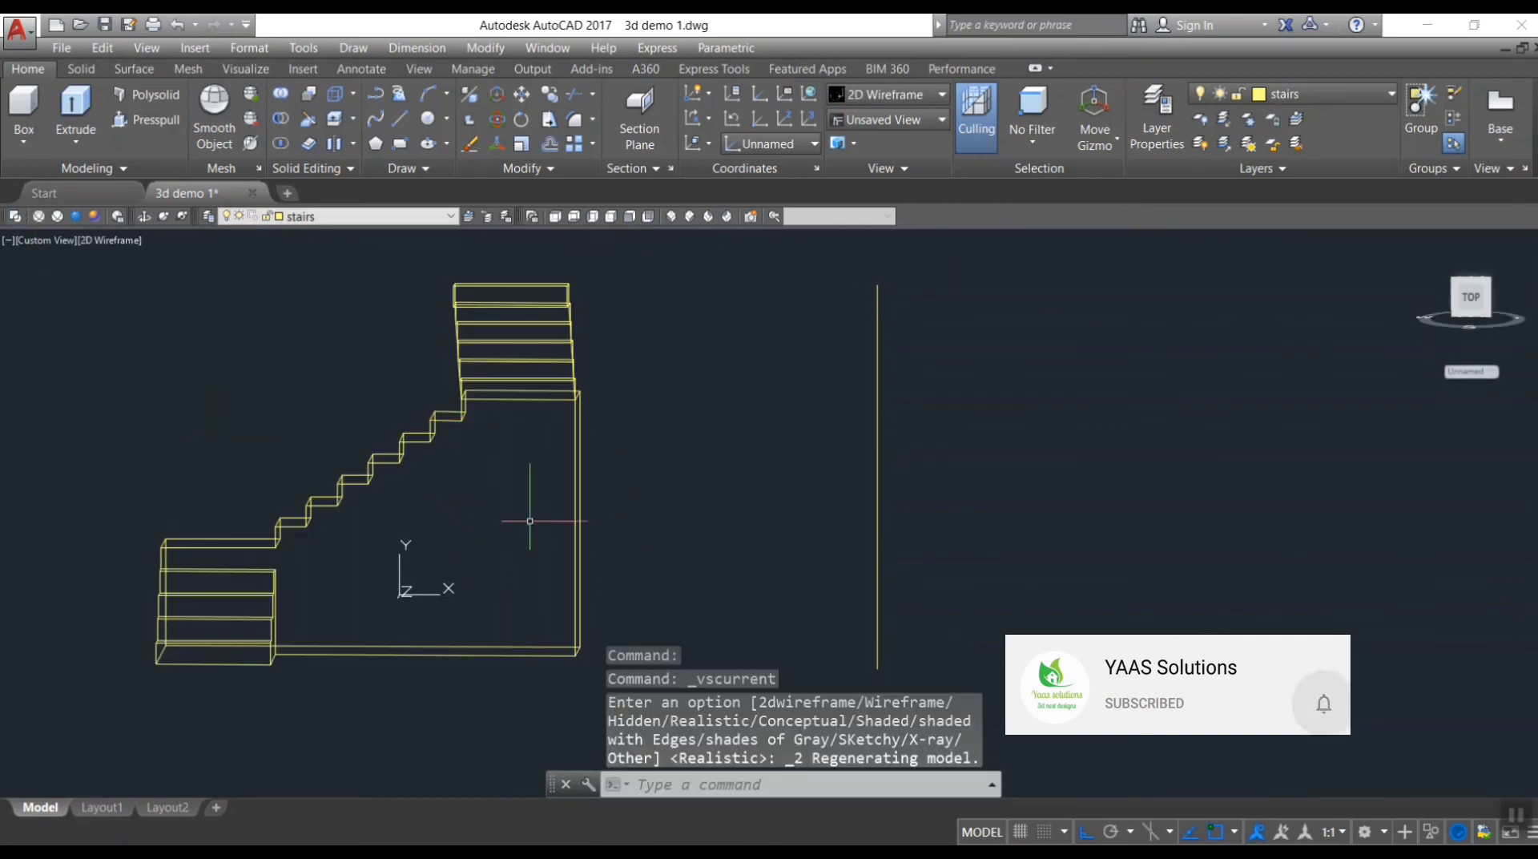
pyautogui.moveTo(463, 515)
pyautogui.keyDown('shift'); pyautogui.mouseDown(button='middle')
pyautogui.moveTo(470, 532)
pyautogui.moveTo(480, 507)
pyautogui.mouseUp(button='middle'); pyautogui.keyUp('shift')
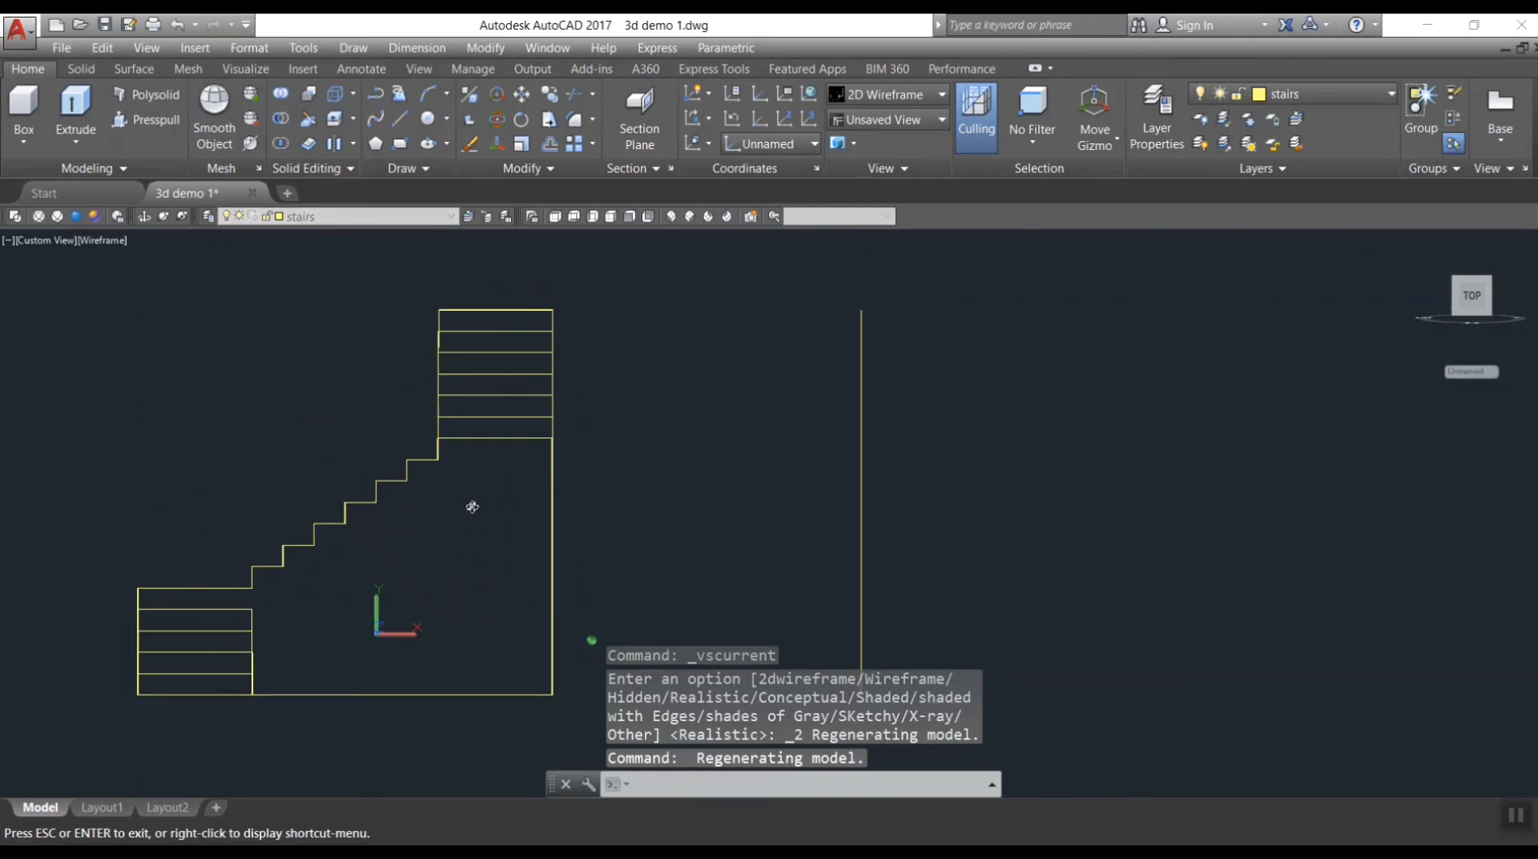
# - Draw a closed polyline outline of the stair side, including the sloped underside
pyautogui.write('pl')
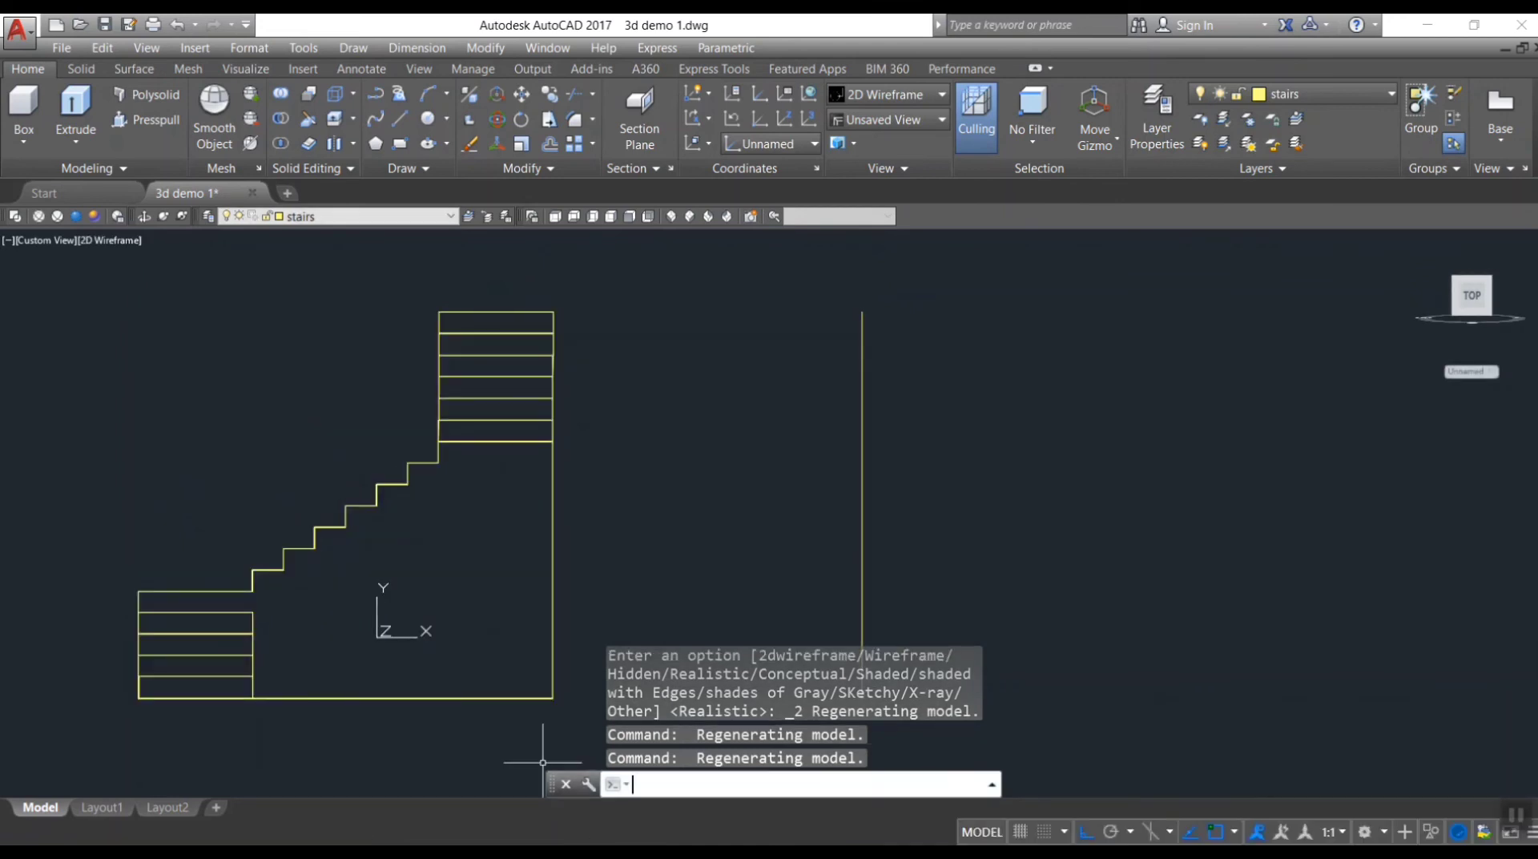
pyautogui.press('Return')
pyautogui.click(438, 462)
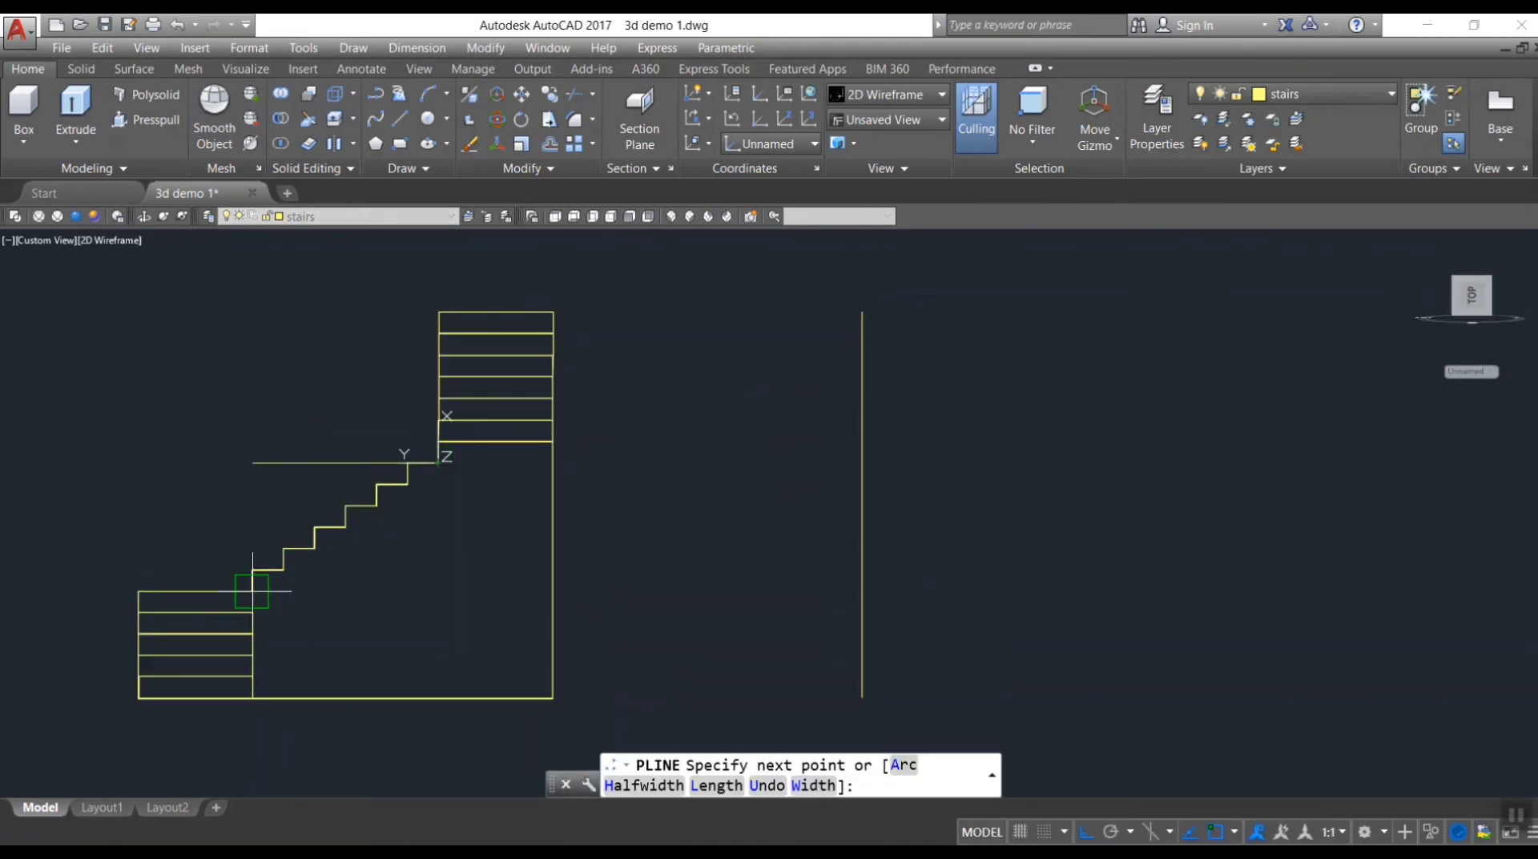
pyautogui.click(253, 591)
pyautogui.click(252, 698)
pyautogui.click(553, 698)
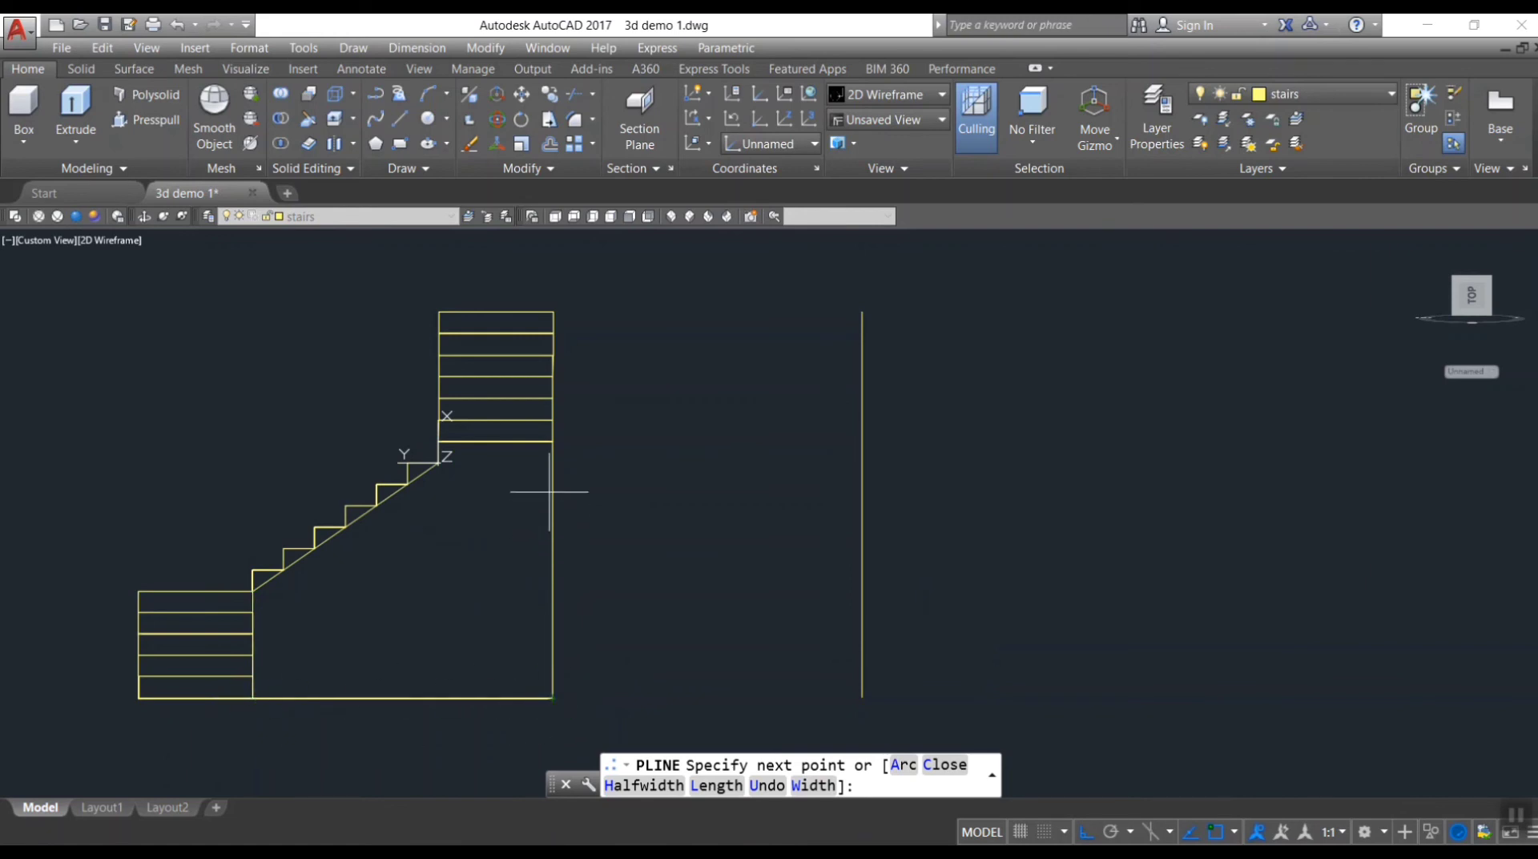
pyautogui.scroll(4, 440, 446)
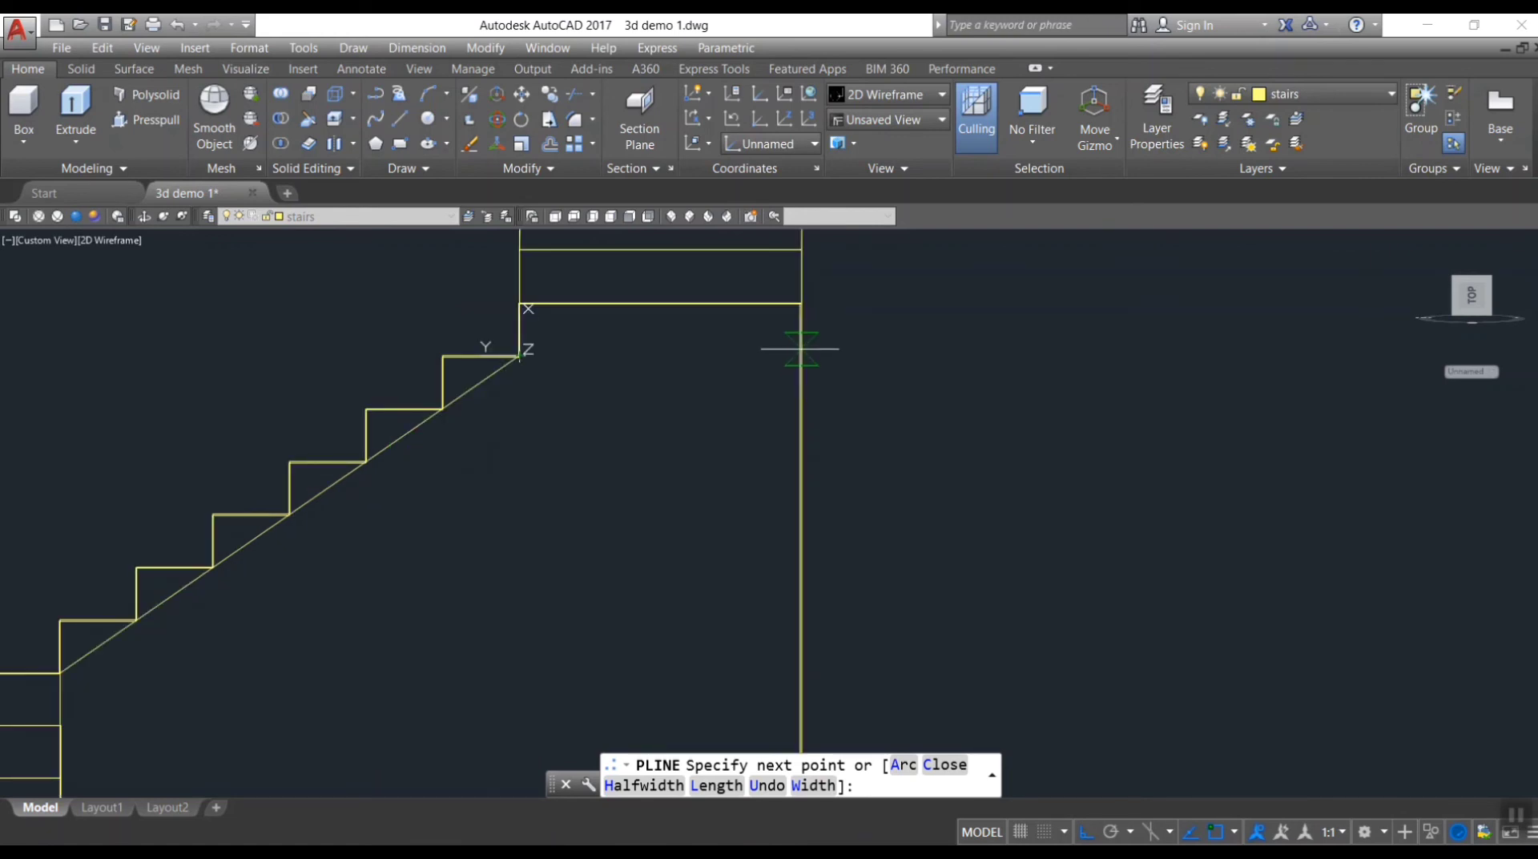
pyautogui.click(801, 355)
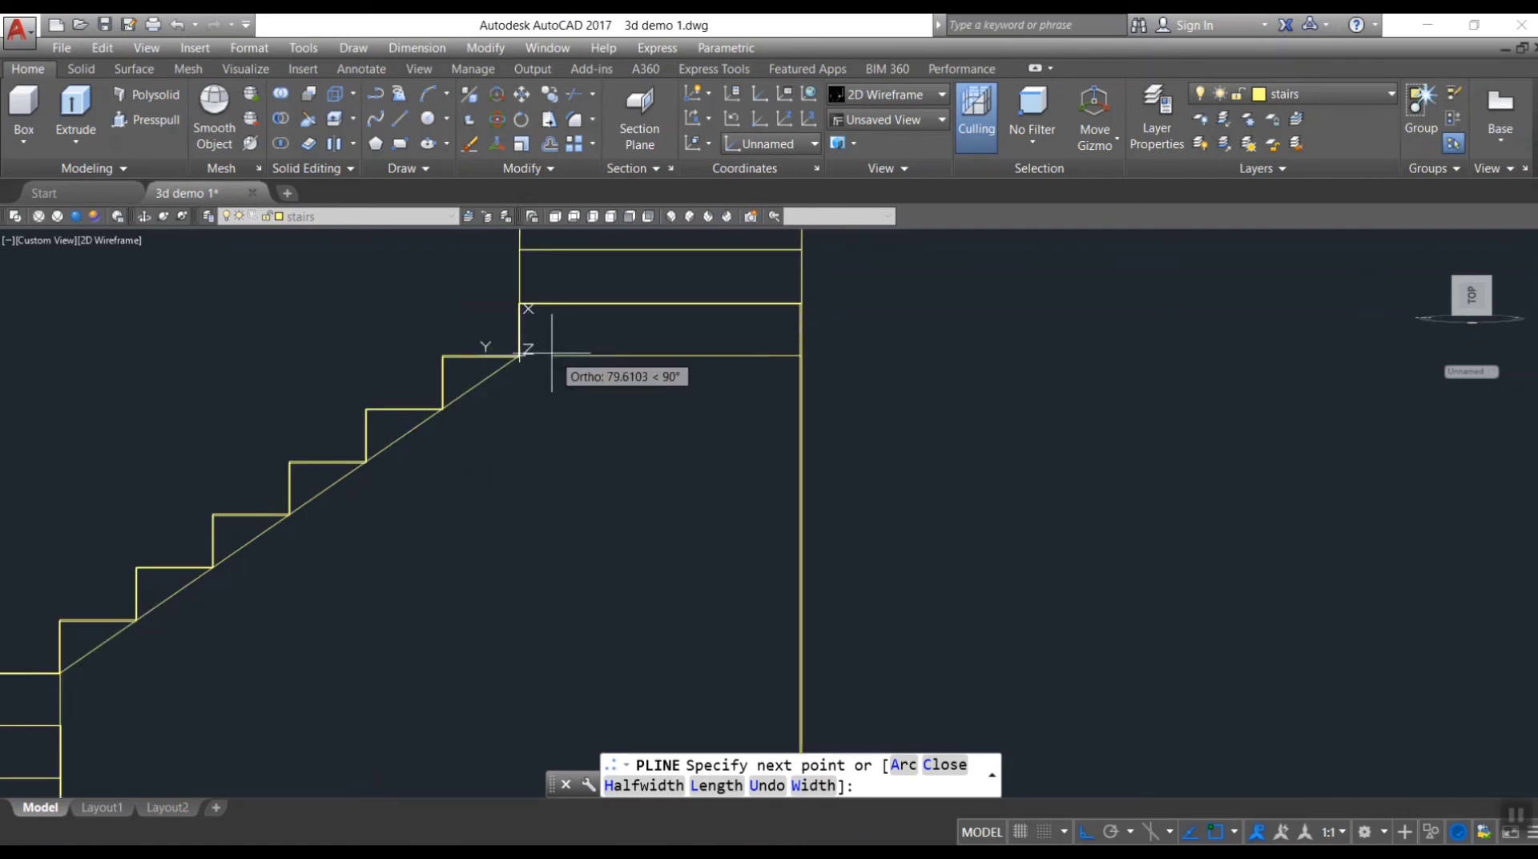
pyautogui.click(519, 355)
pyautogui.press('Return')
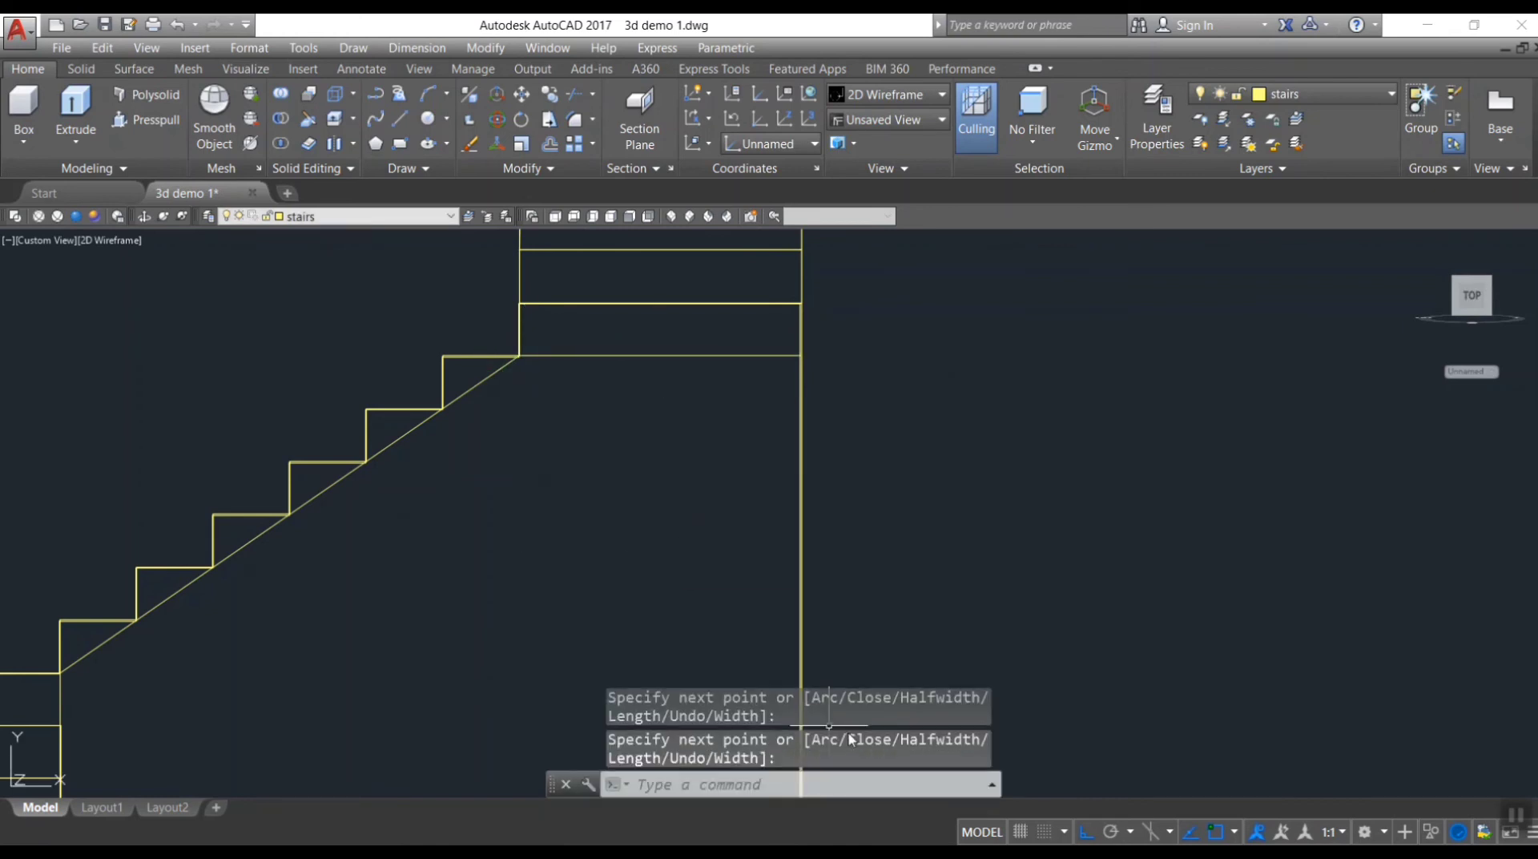
# - Convert the closed stair outline into a region with REG and zoom out
pyautogui.write('reg')
pyautogui.press('Return')
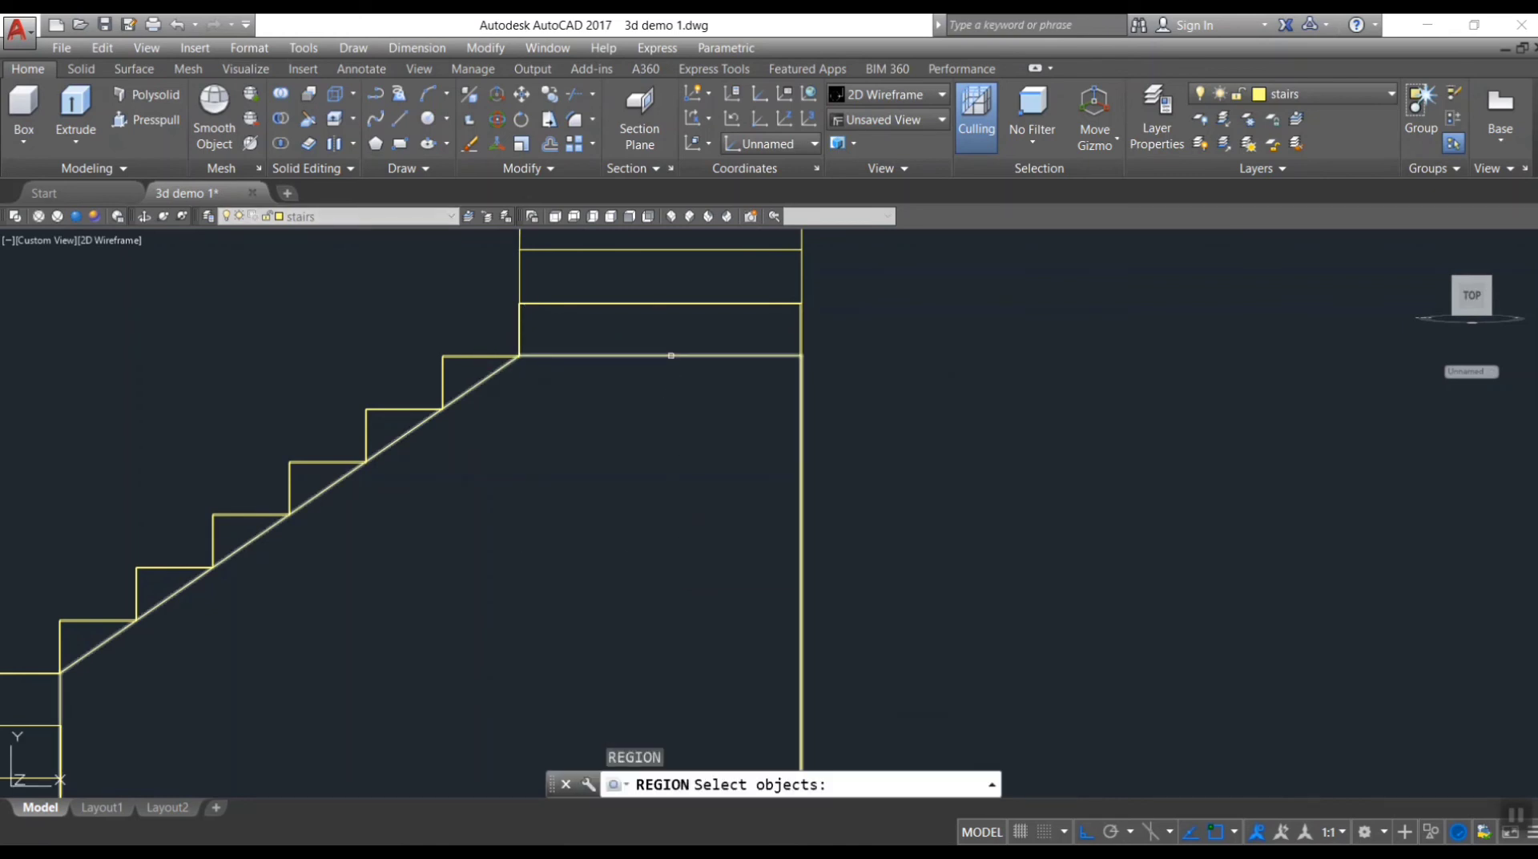
pyautogui.click(670, 355)
pyautogui.press('Return')
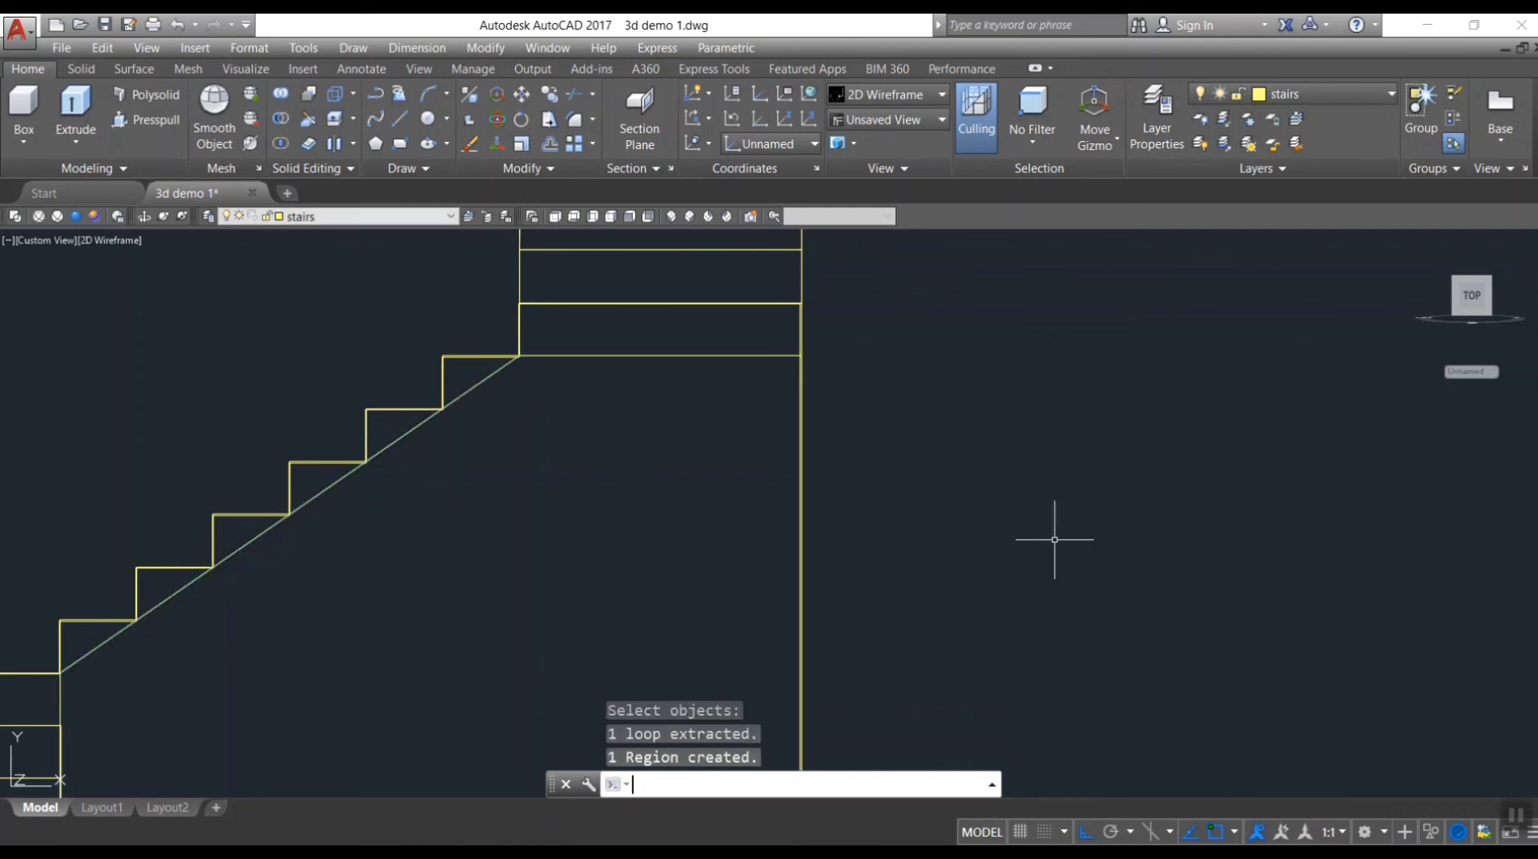
pyautogui.scroll(-2, 1054, 539)
pyautogui.scroll(-2, 1054, 539)
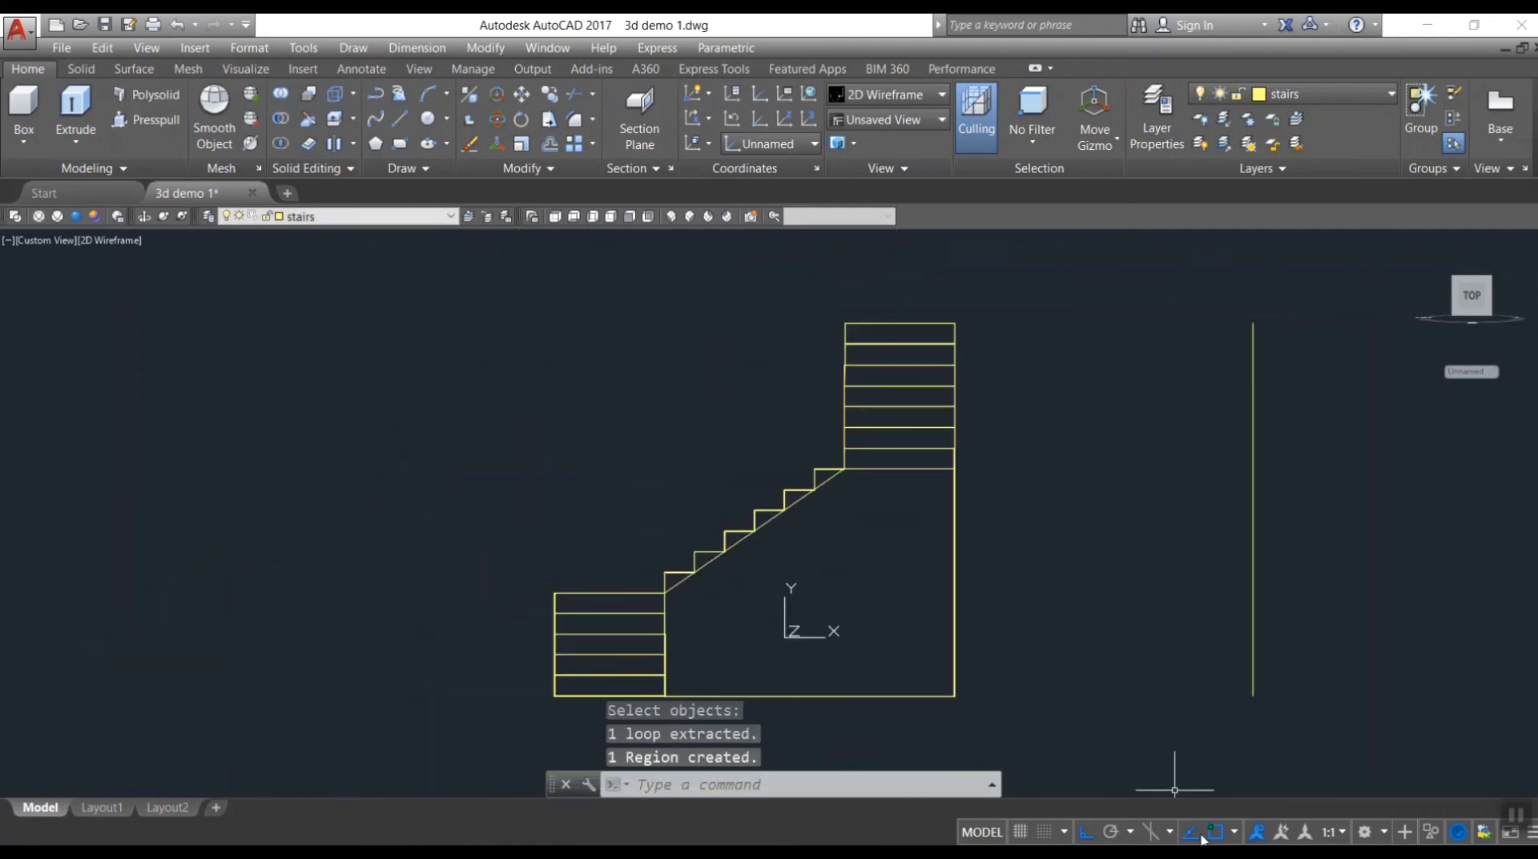
pyautogui.write('EX')
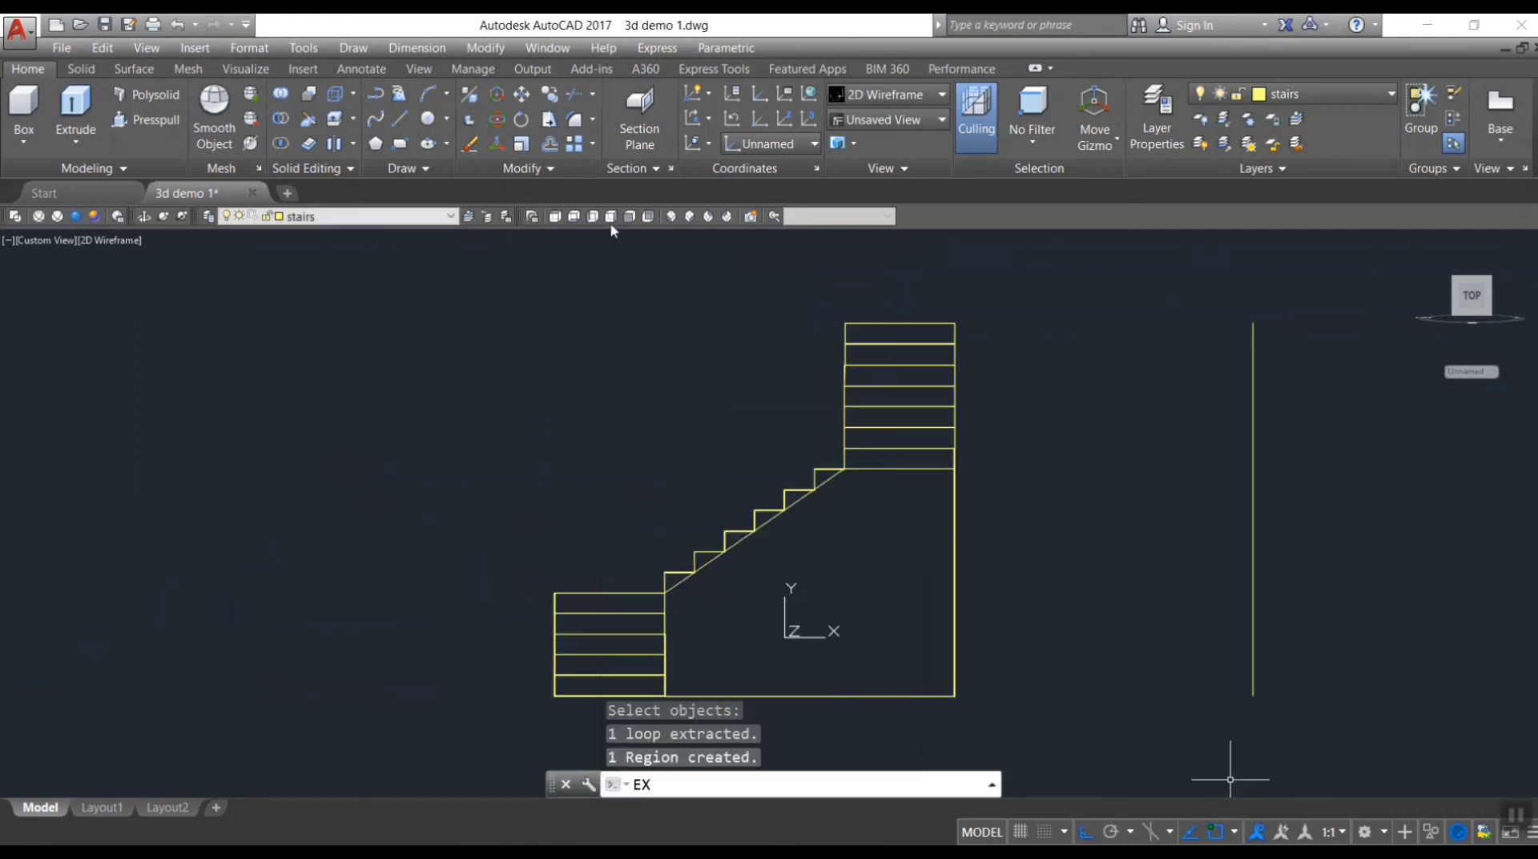
# - Switch to SW Isometric view and extrude the stair region into a solid
pyautogui.click(671, 217)
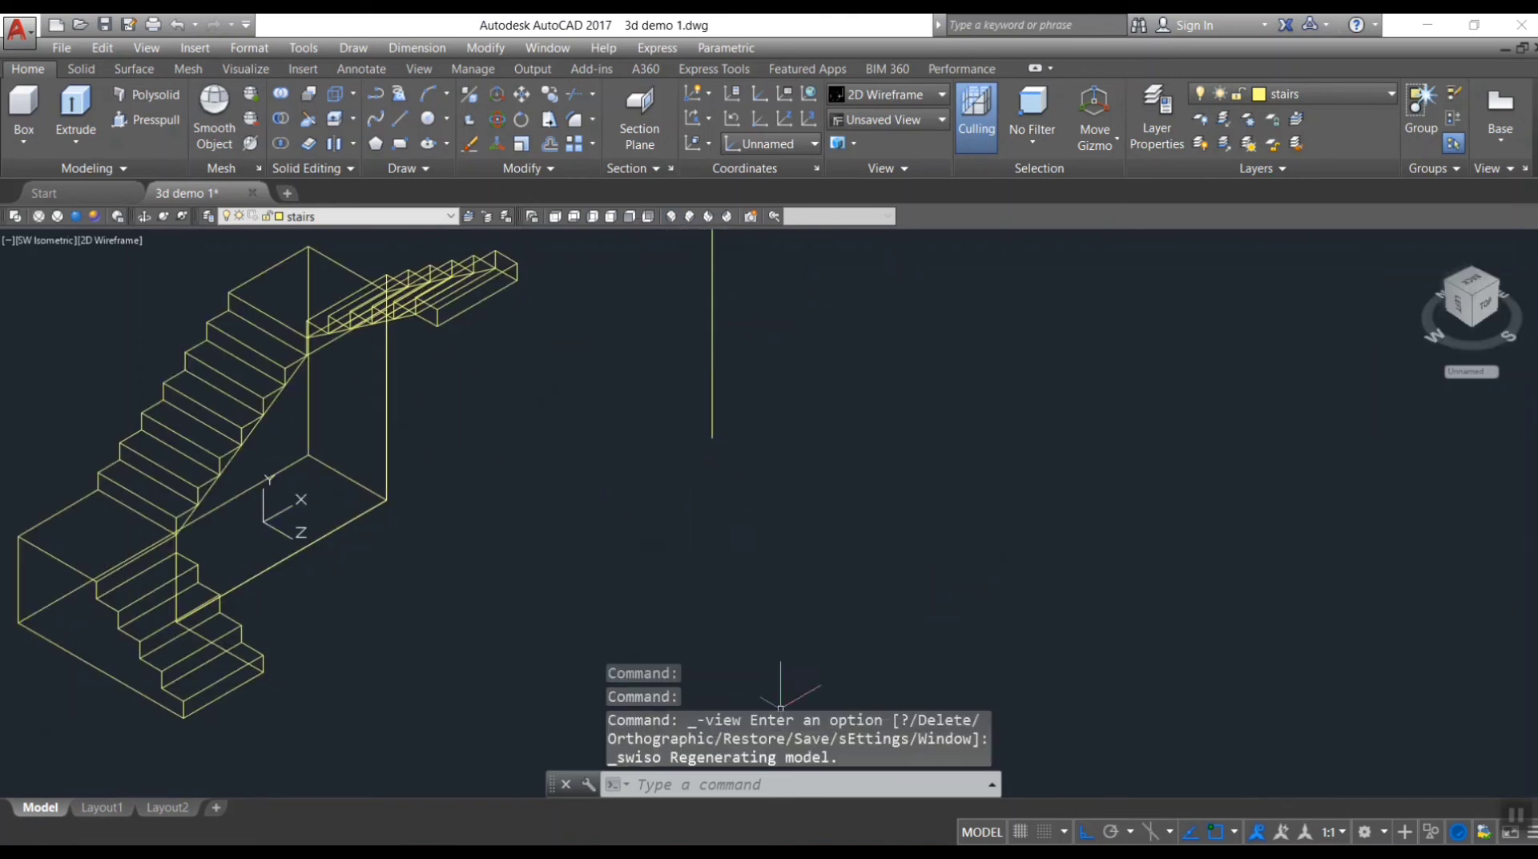
pyautogui.write('ext')
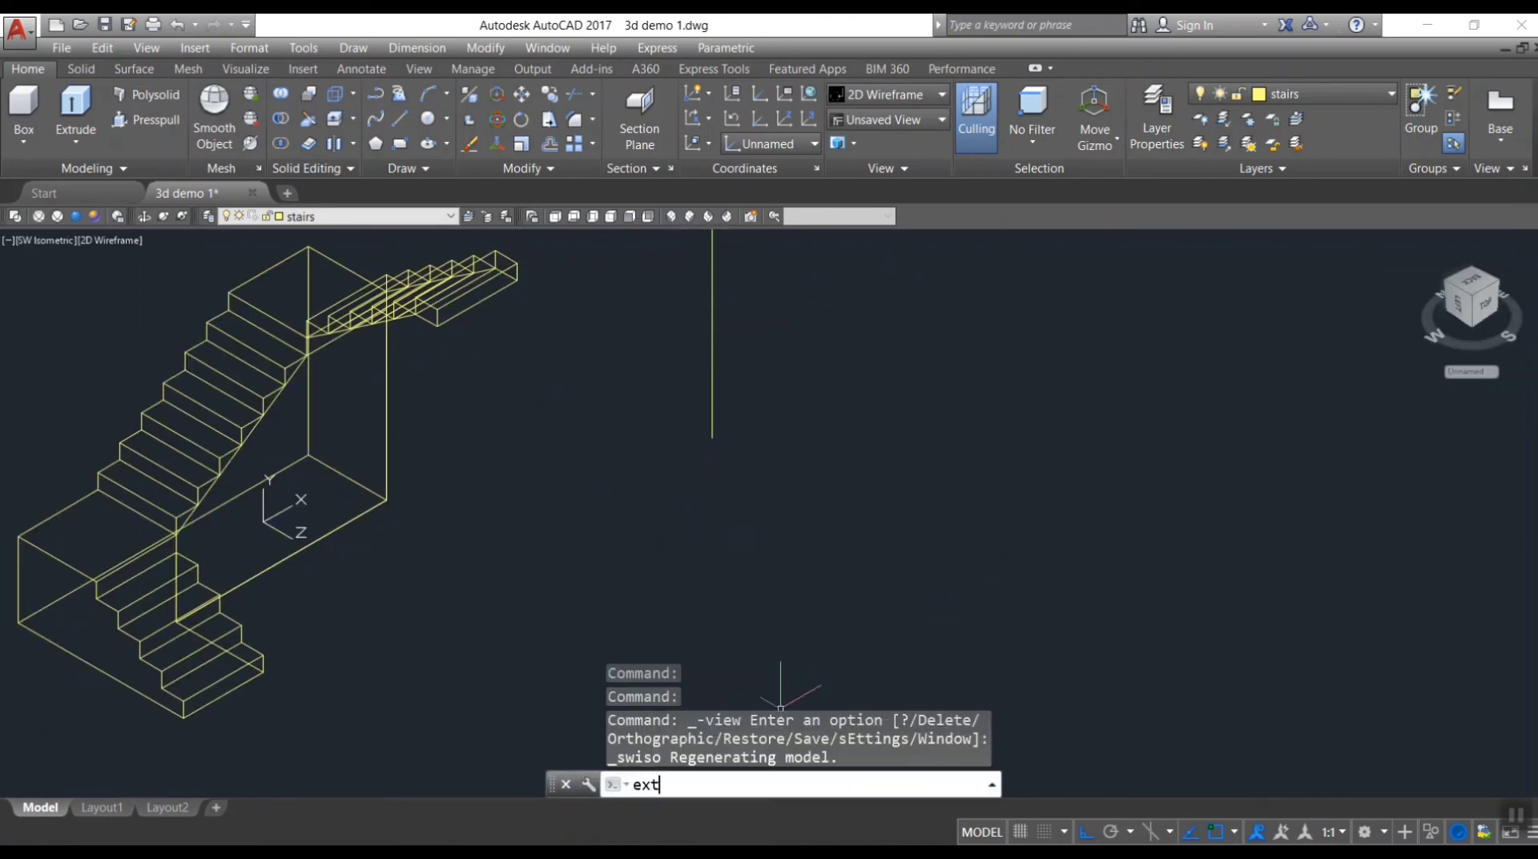
pyautogui.press('Return')
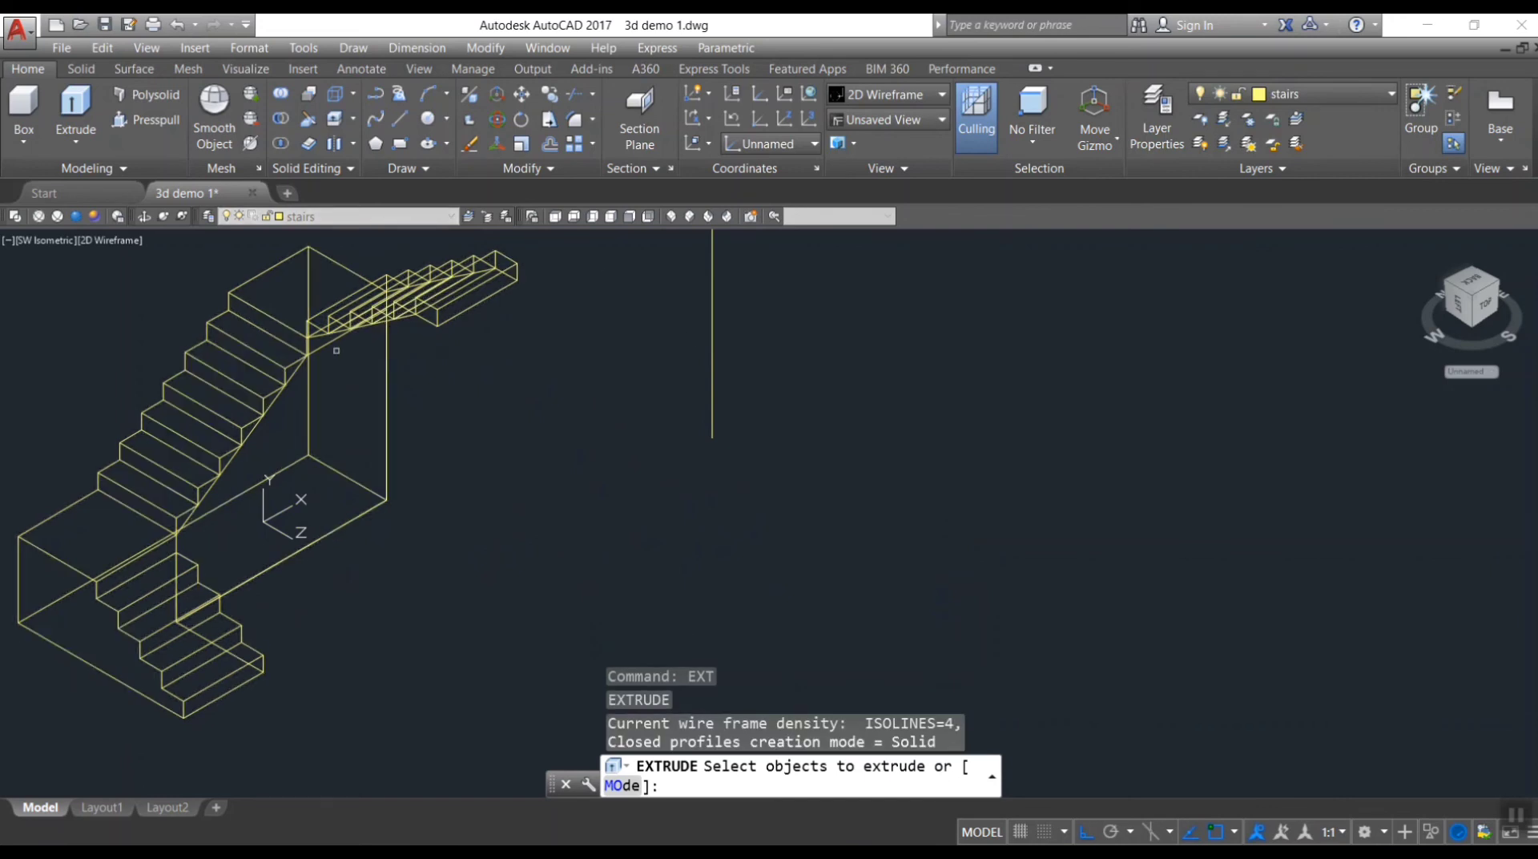
pyautogui.click(337, 351)
pyautogui.press('Return')
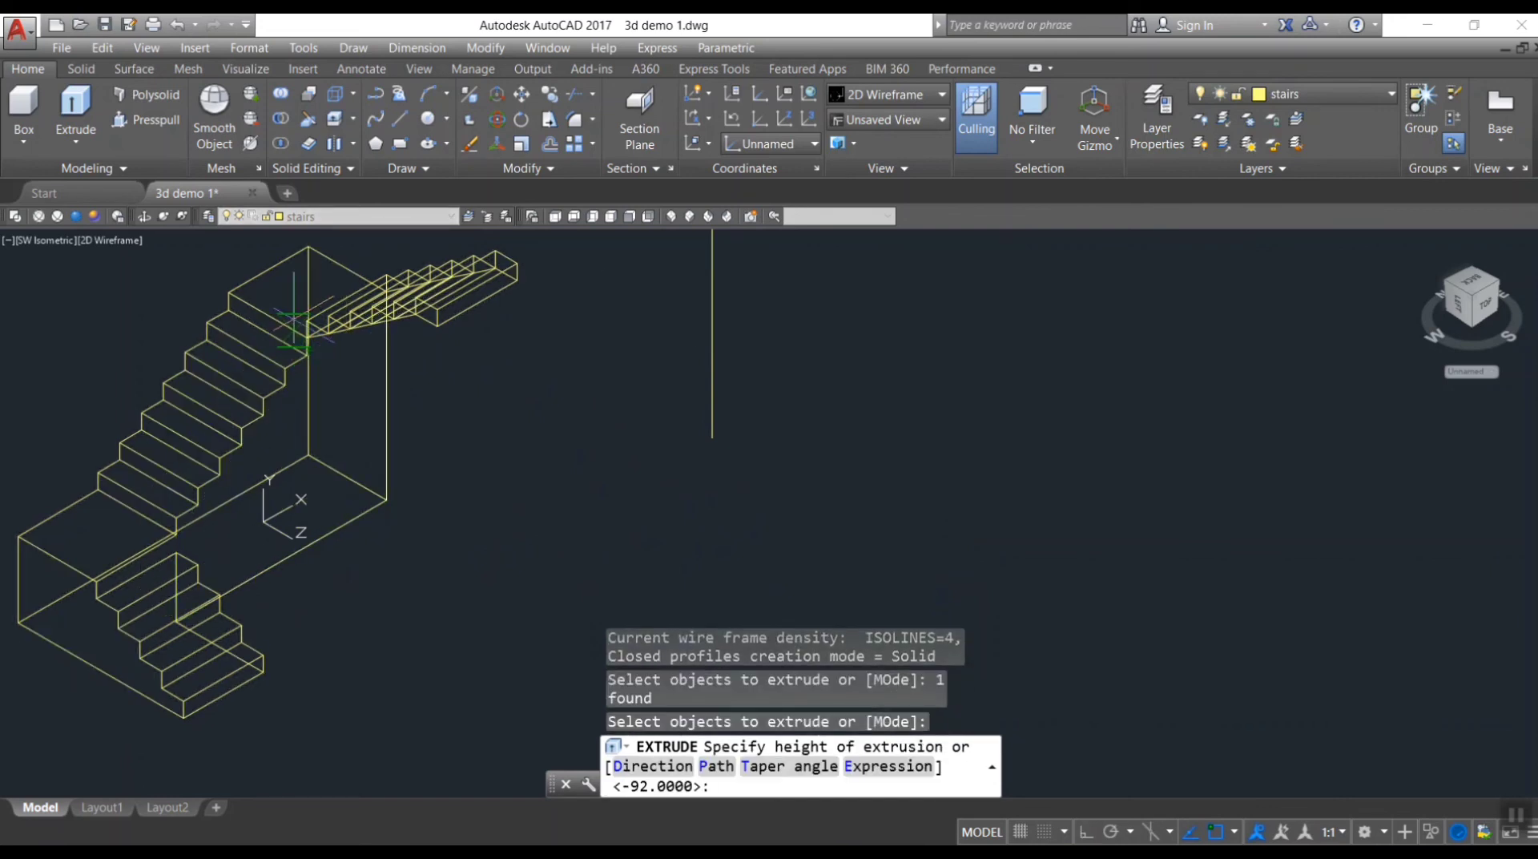
pyautogui.scroll(4, 229, 293)
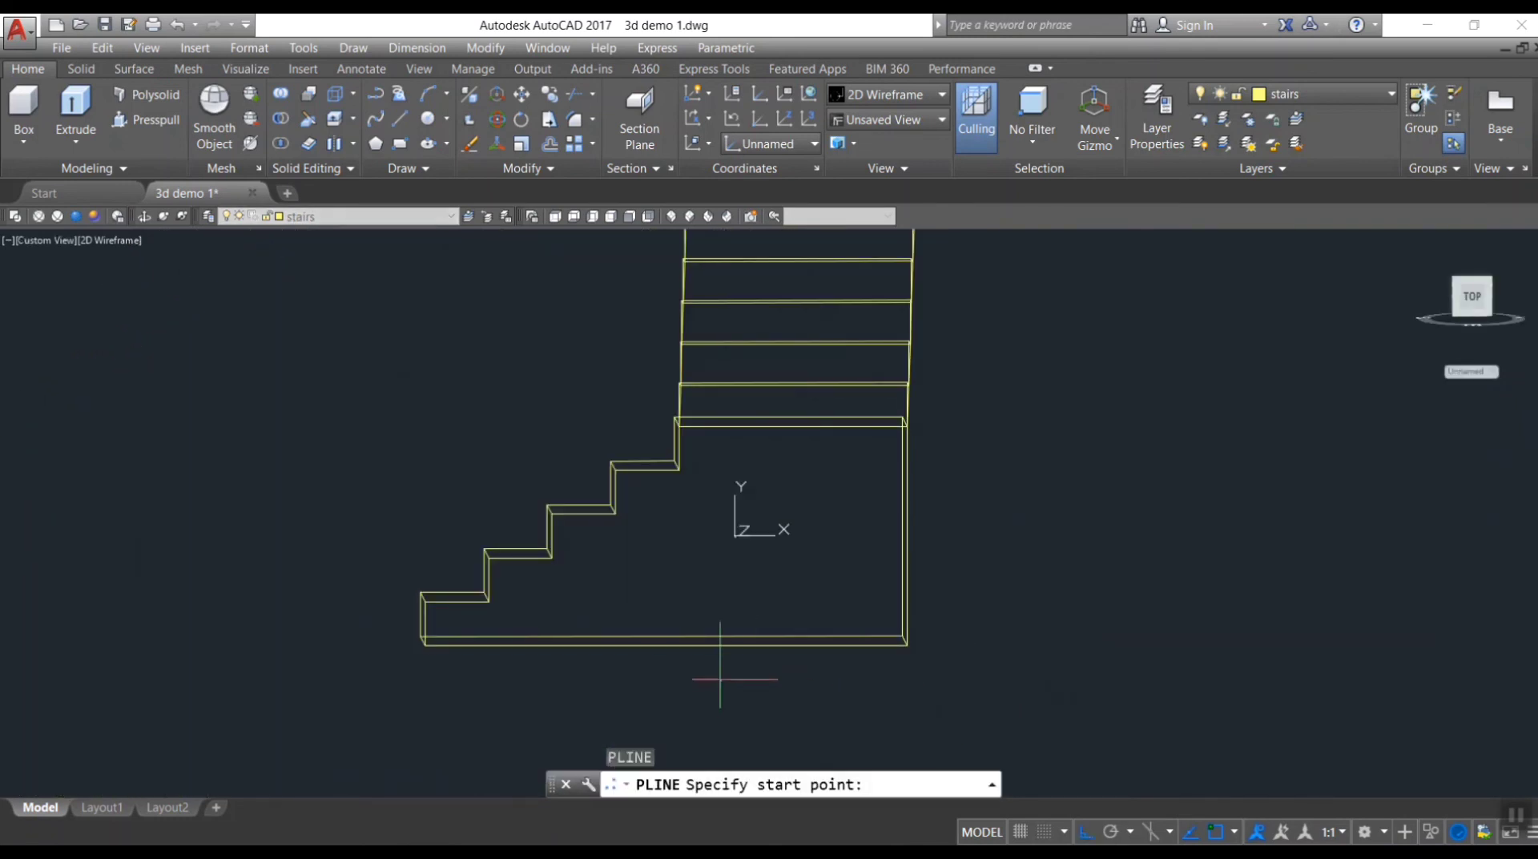
# - Trace a sloped outline from the landing corner down to the lower flight's bottom corners
pyautogui.click(680, 470)
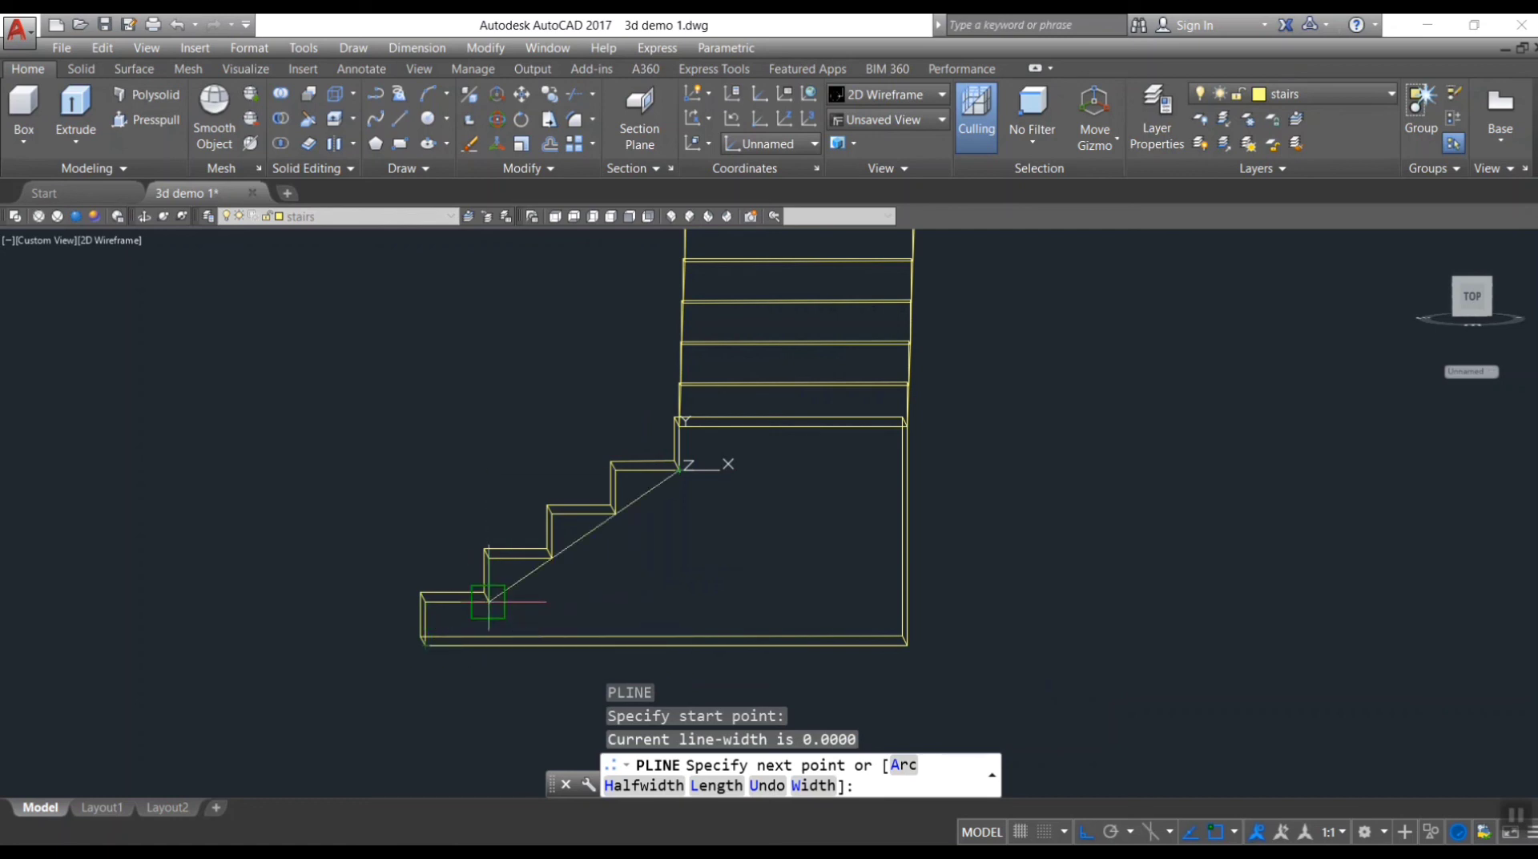
pyautogui.click(488, 601)
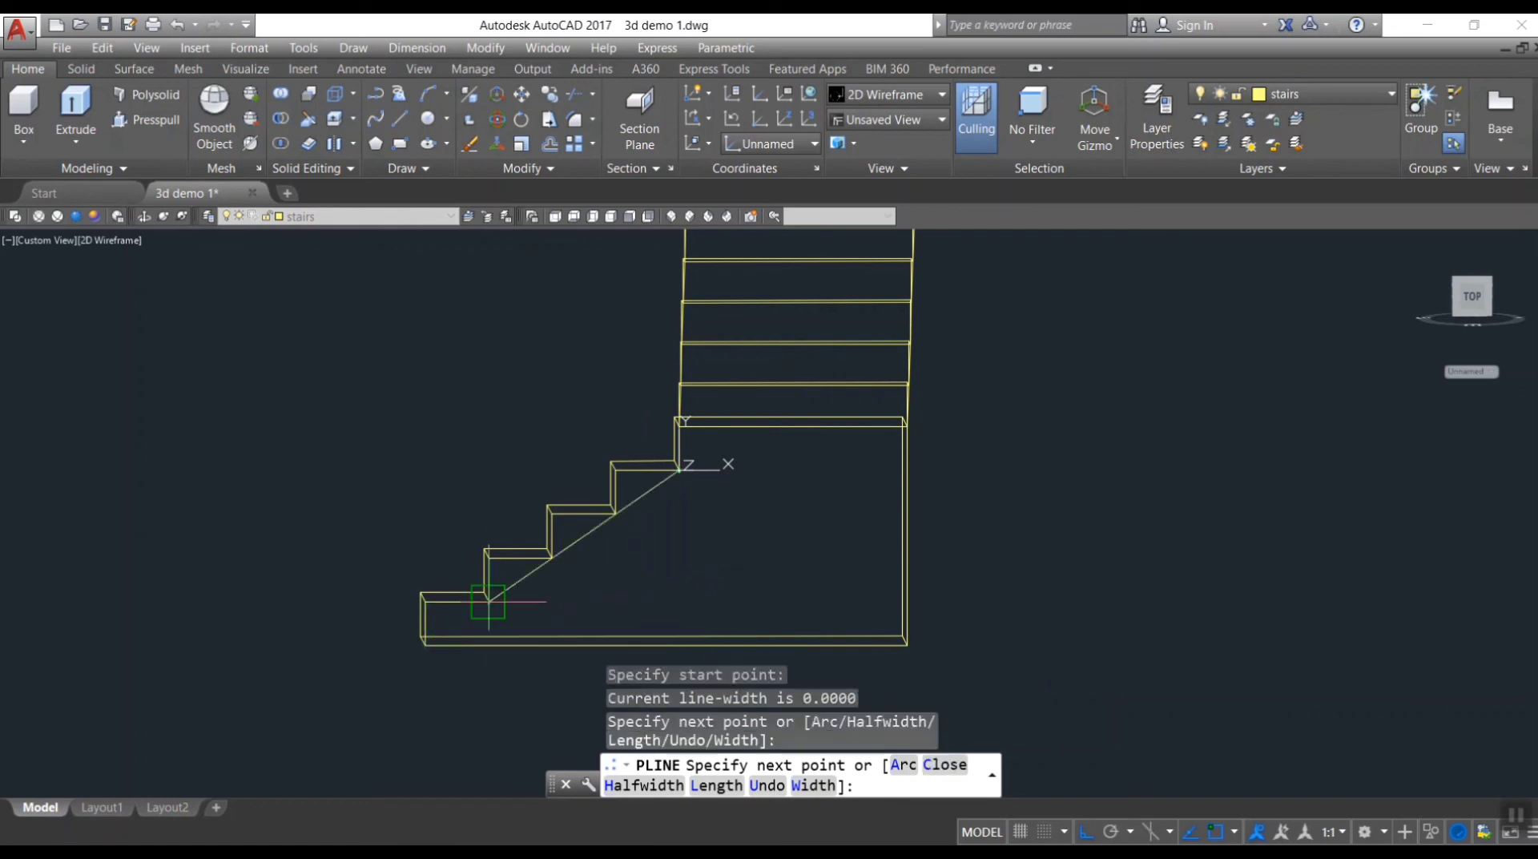
pyautogui.click(488, 645)
pyautogui.click(906, 645)
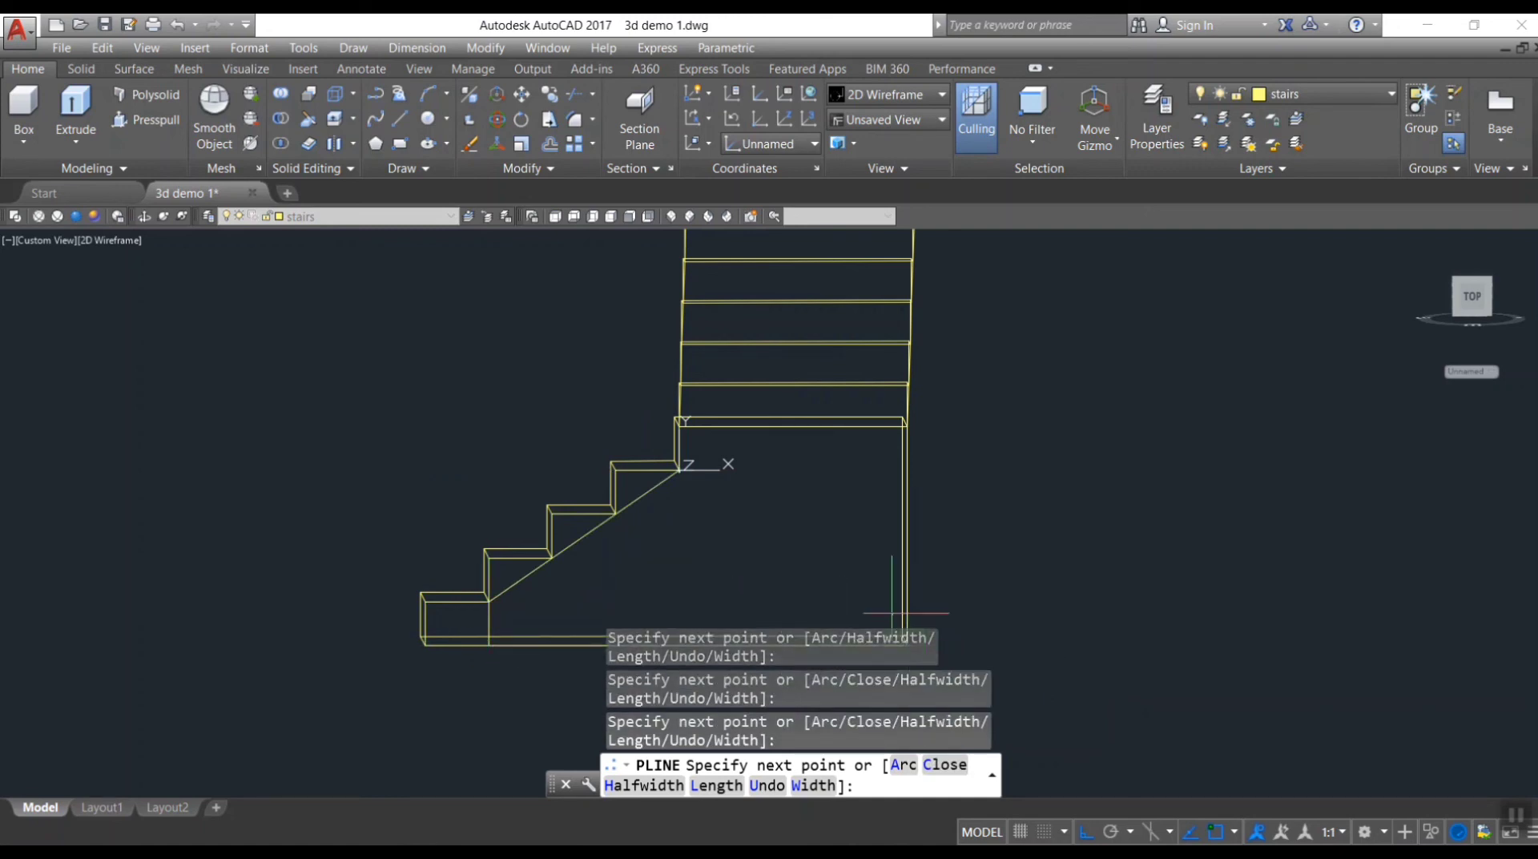
pyautogui.press('Escape')
pyautogui.scroll(-2, 1085, 391)
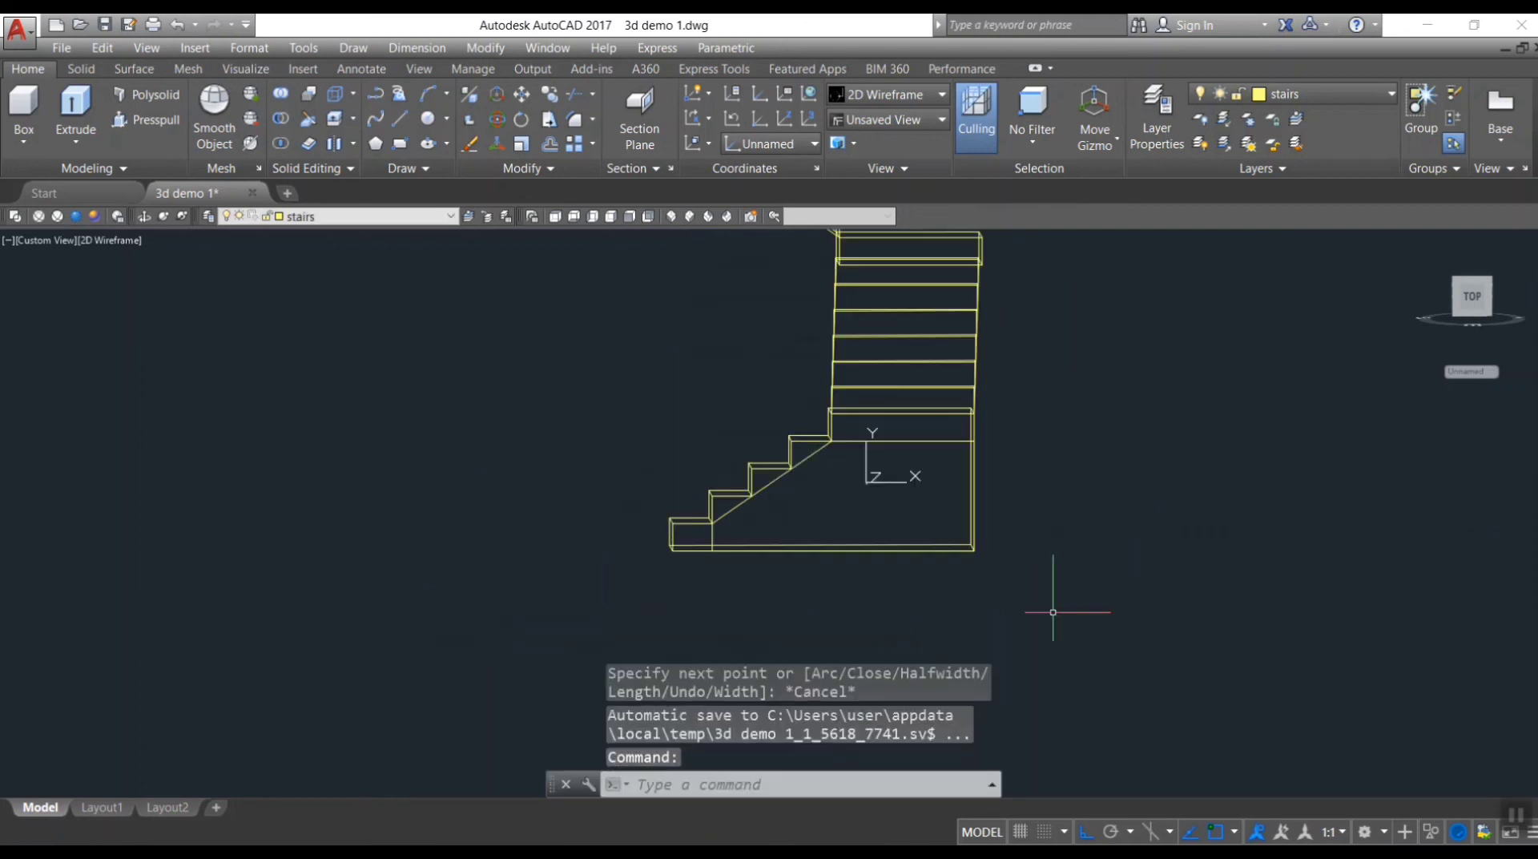
# - Press-pull the sloped area under the lower flight to cut away the mass beneath it
pyautogui.click(138, 119)
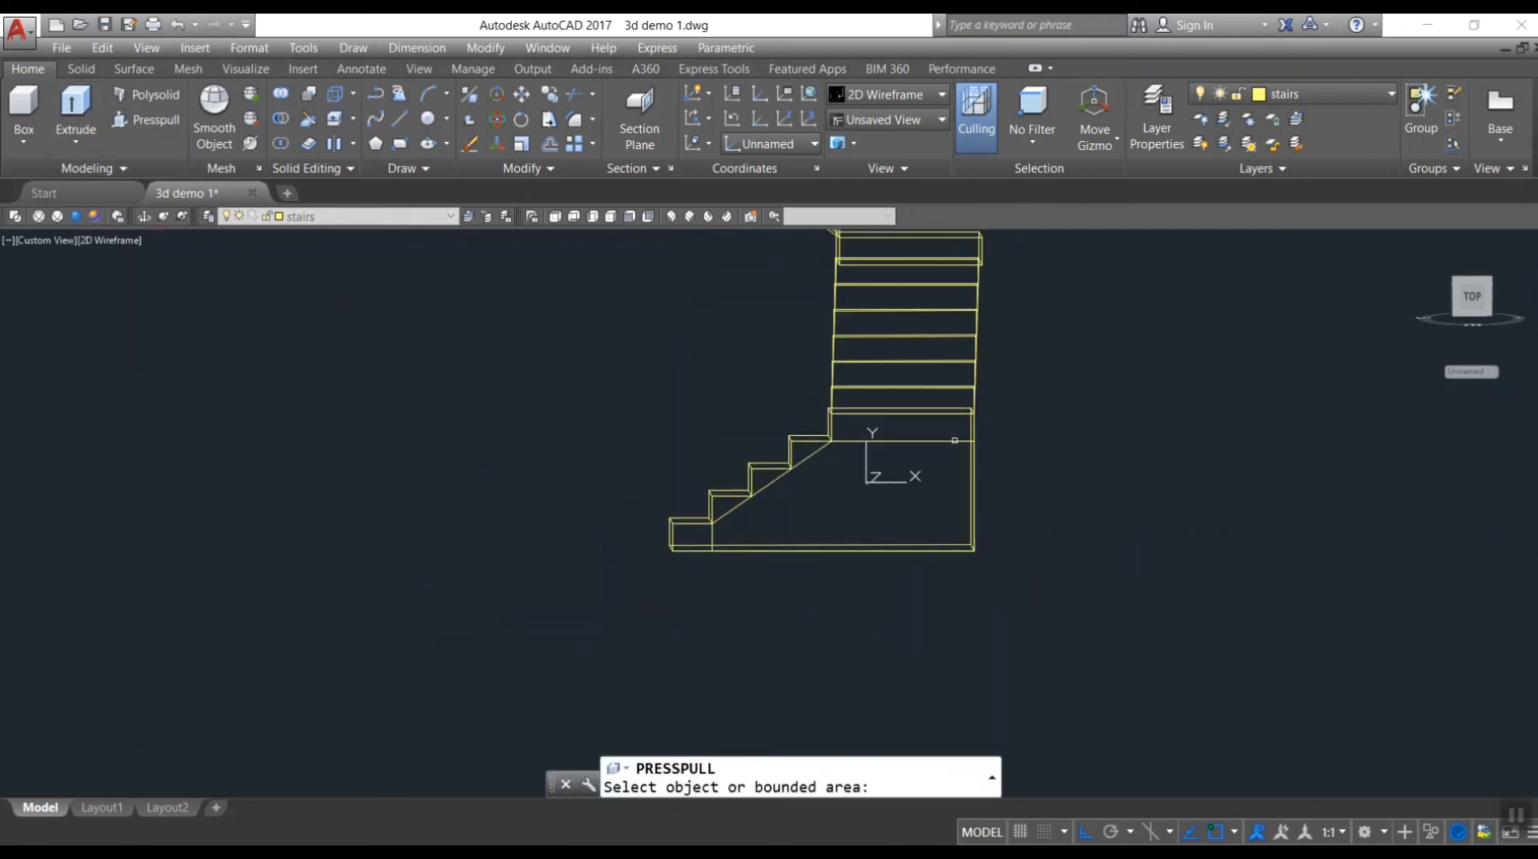
pyautogui.click(861, 496)
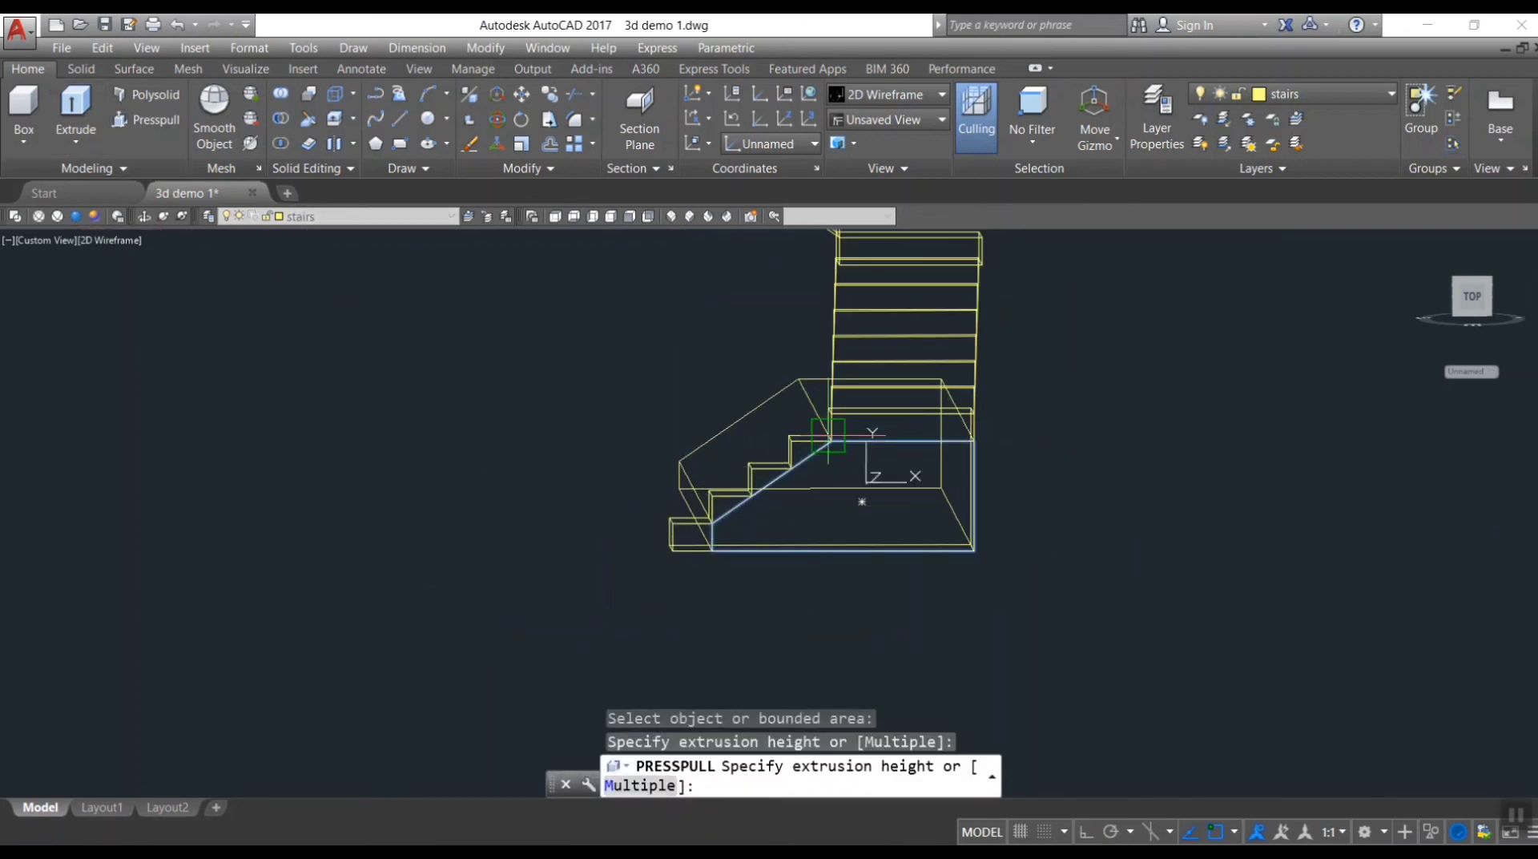
pyautogui.scroll(5, 811, 440)
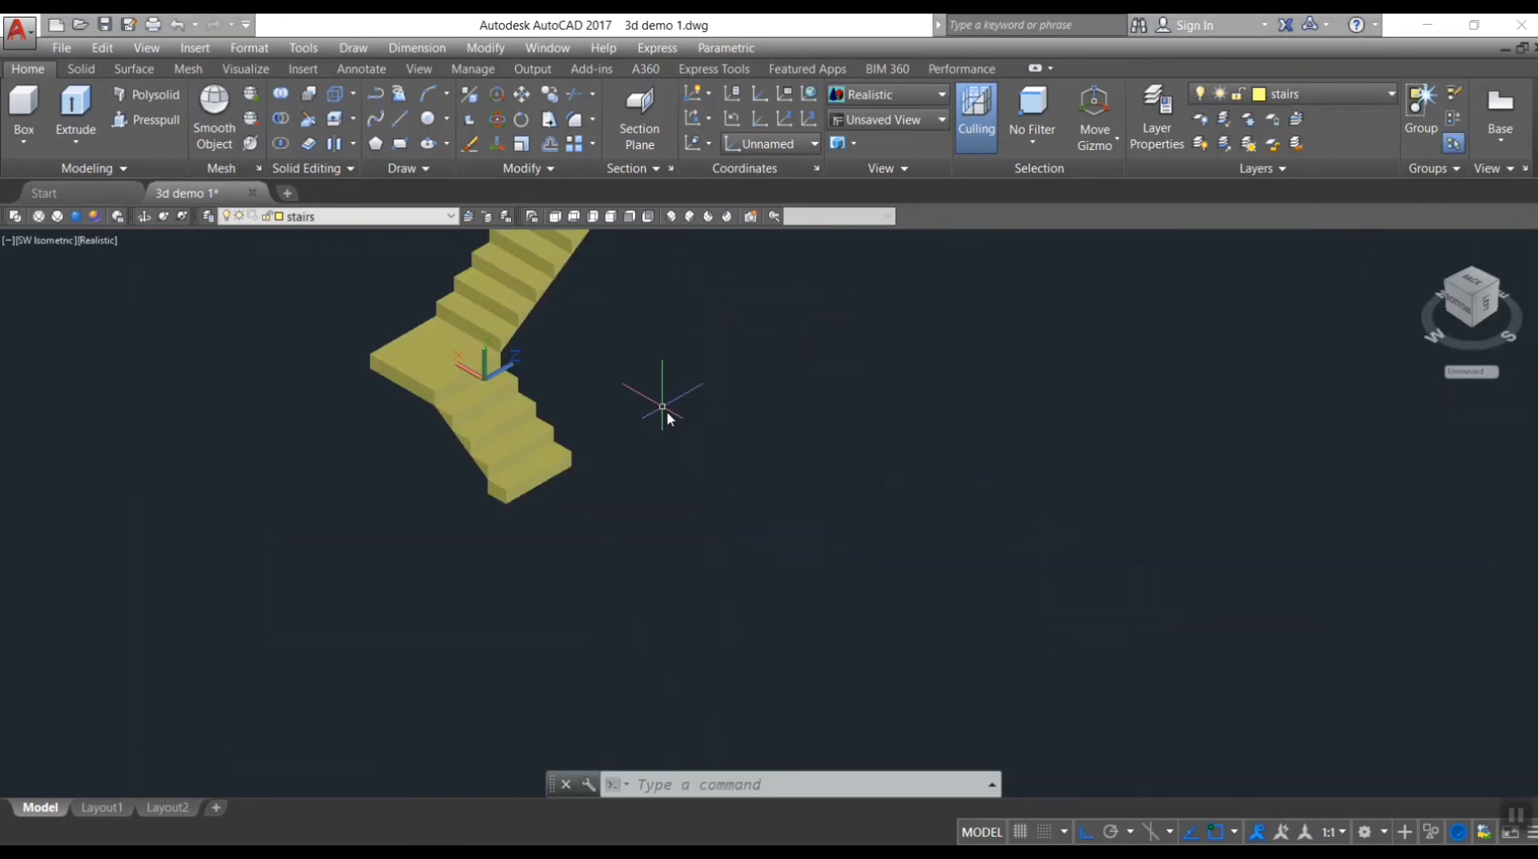
pyautogui.scroll(-2, 662, 406)
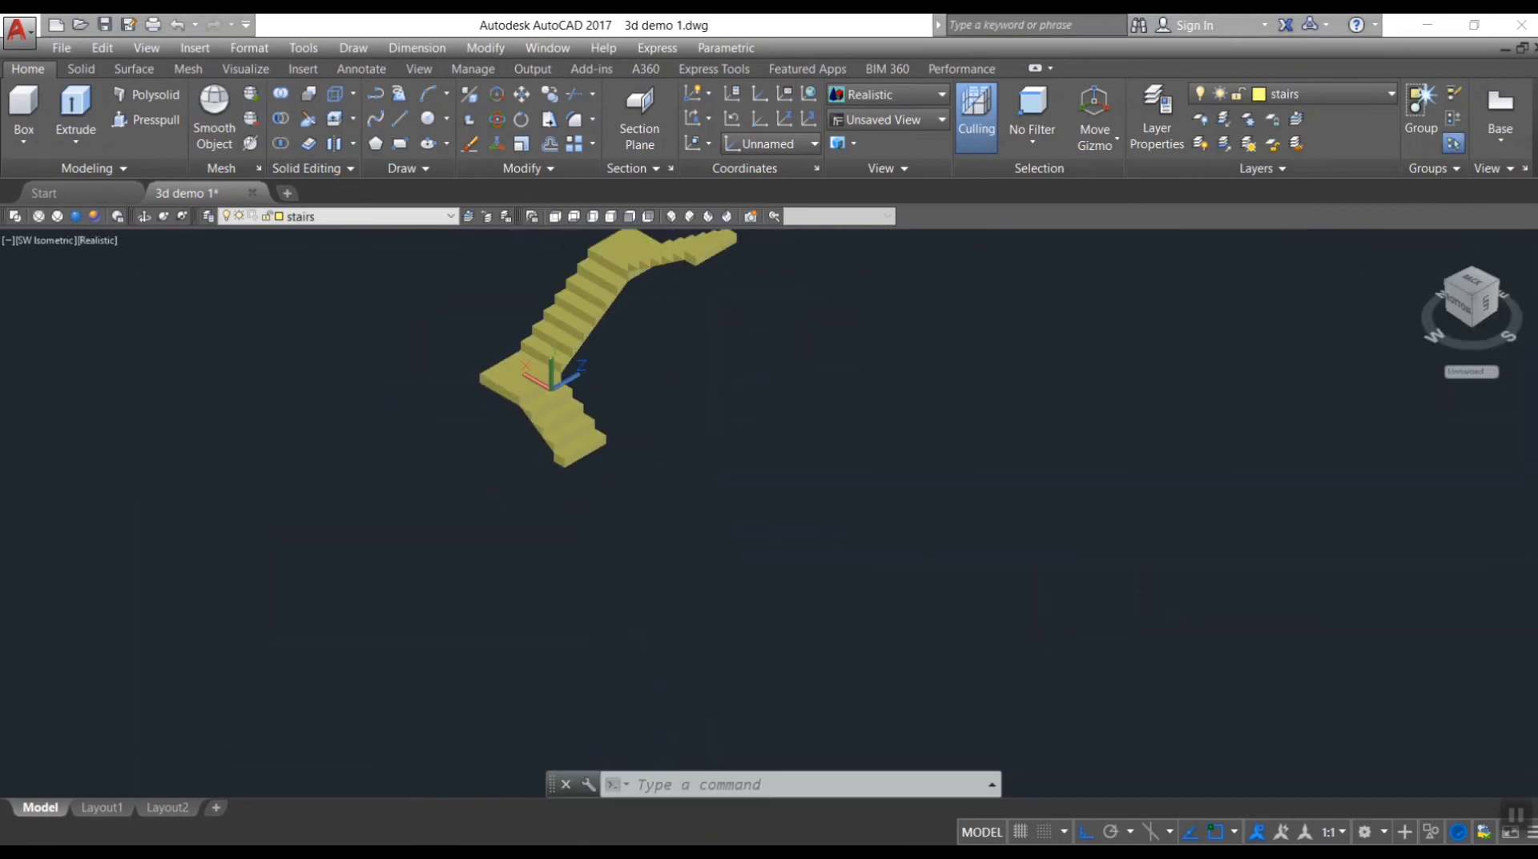
pyautogui.moveTo(639, 370)
pyautogui.keyDown('shift'); pyautogui.mouseDown(button='middle')
pyautogui.moveTo(654, 464)
pyautogui.moveTo(628, 326)
pyautogui.moveTo(576, 516)
pyautogui.moveTo(490, 330)
pyautogui.mouseUp(button='middle'); pyautogui.keyUp('shift')
pyautogui.scroll(-3, 628, 326)
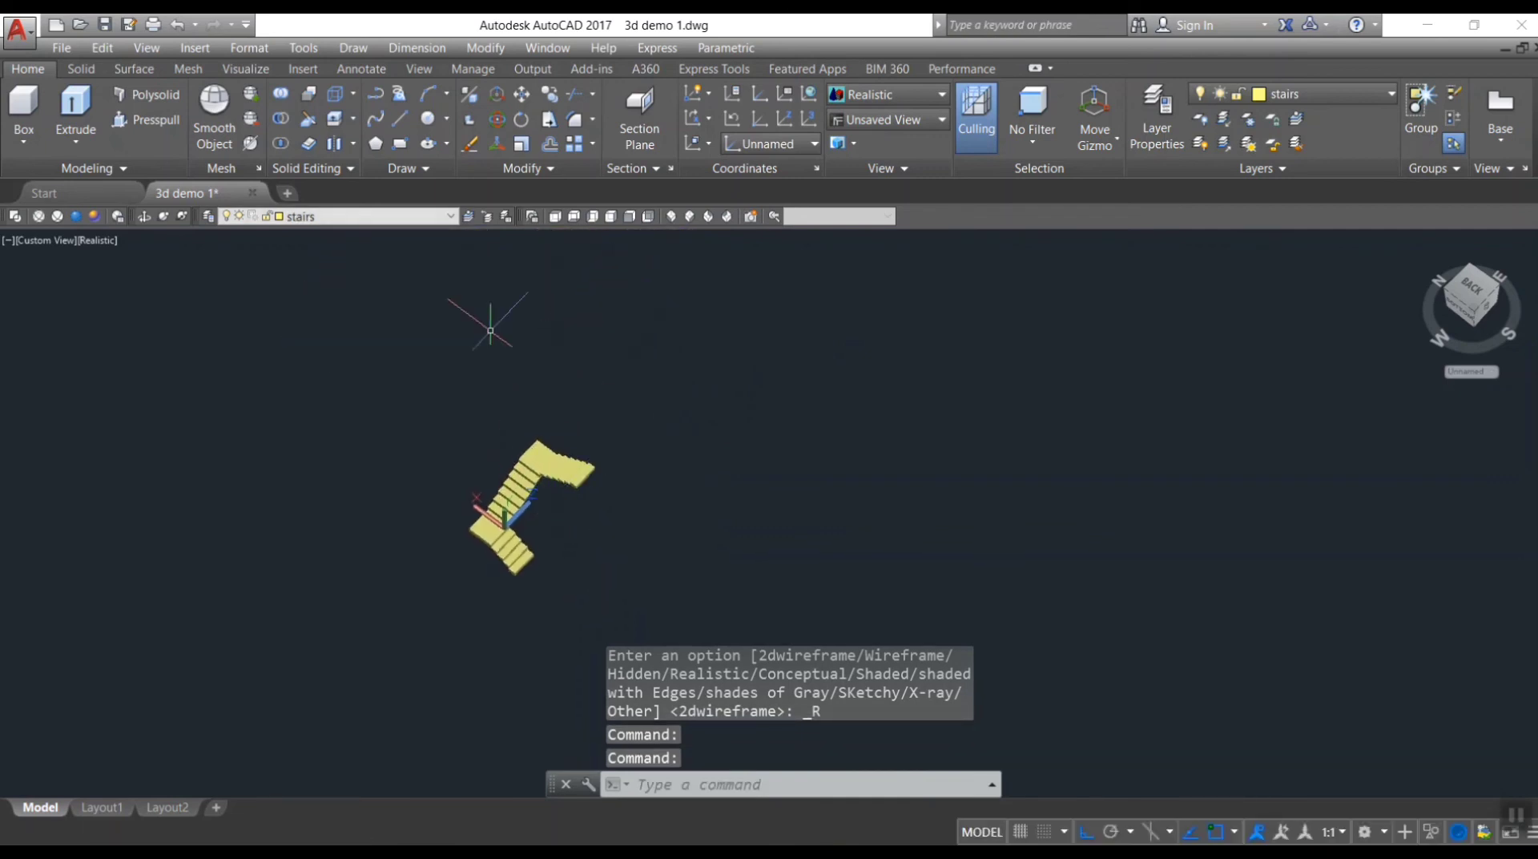
pyautogui.click(451, 216)
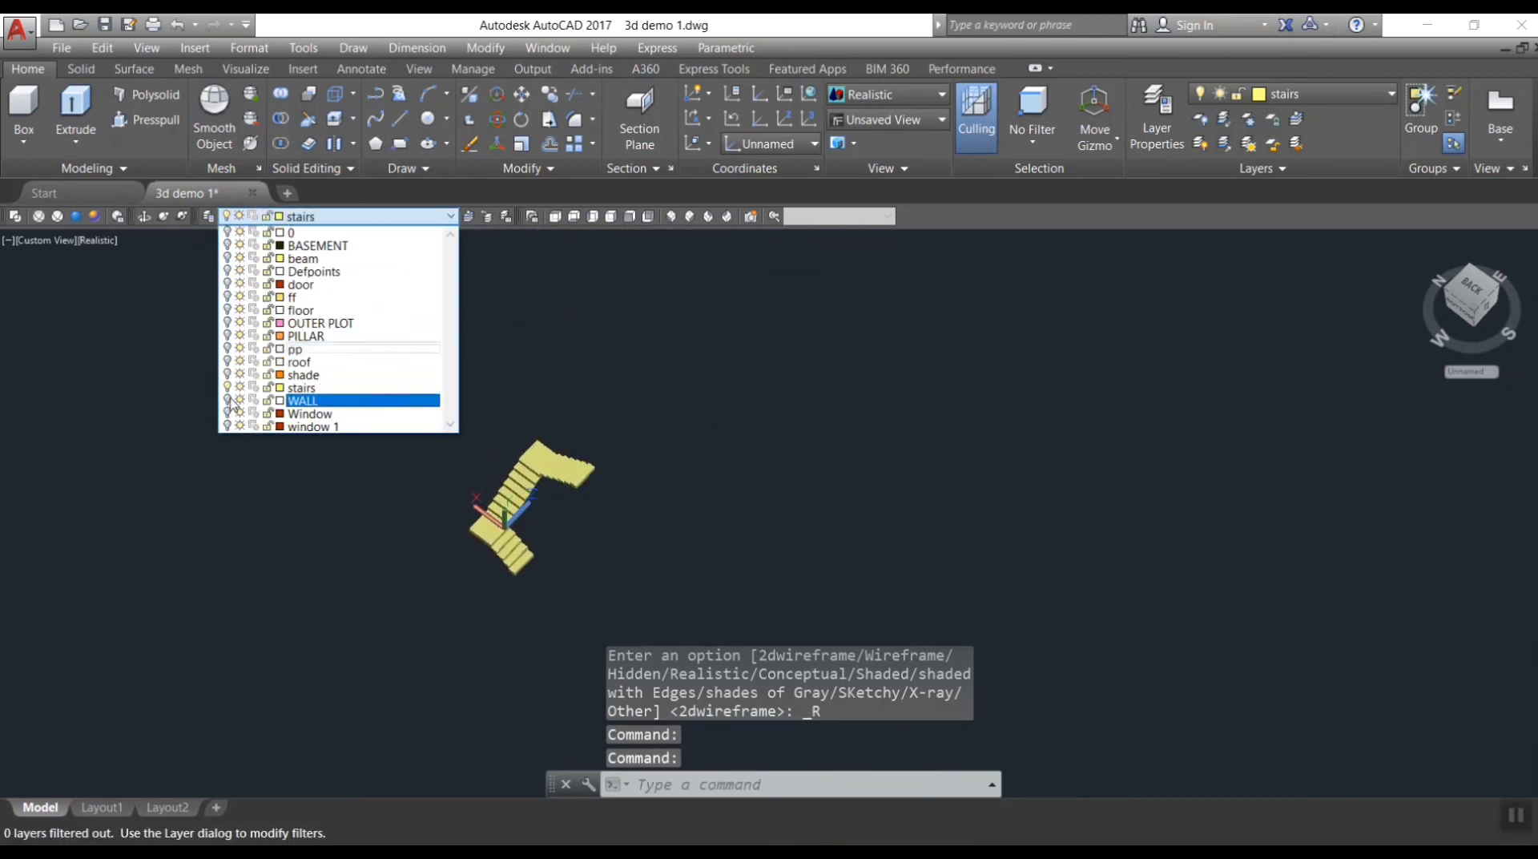
# - Turn on the WALL layer so the walls show around the stairs
pyautogui.click(348, 404)
pyautogui.scroll(2, 573, 534)
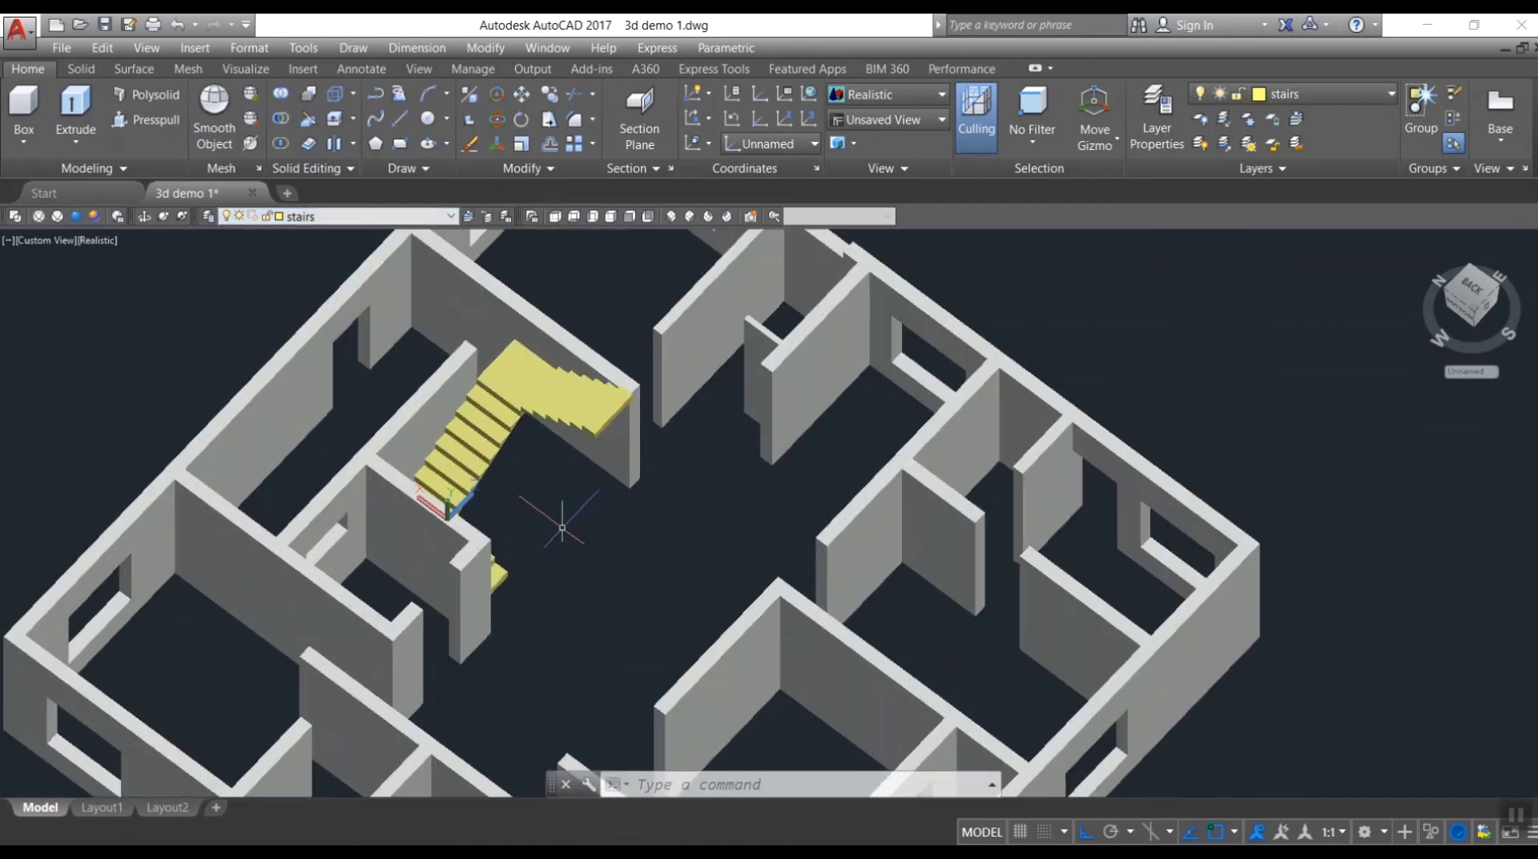
pyautogui.scroll(2, 574, 534)
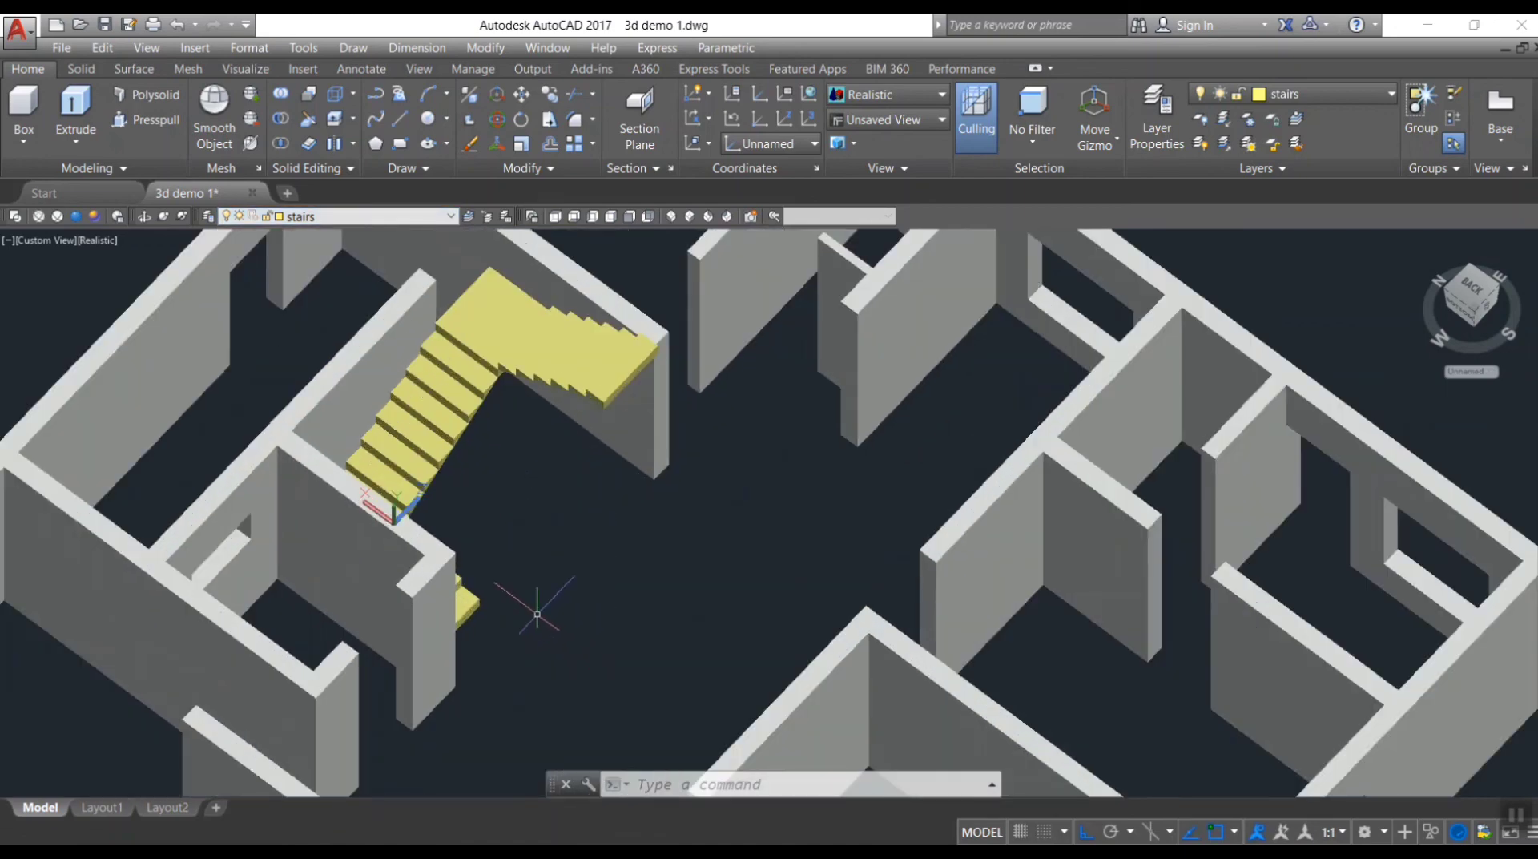
pyautogui.moveTo(537, 605)
pyautogui.keyDown('shift'); pyautogui.mouseDown(button='middle')
pyautogui.moveTo(373, 538)
pyautogui.moveTo(609, 404)
pyautogui.mouseUp(button='middle'); pyautogui.keyUp('shift')
# - Zoom in close on the staircase and begin filleting a stair edge
pyautogui.scroll(-3, 621, 356)
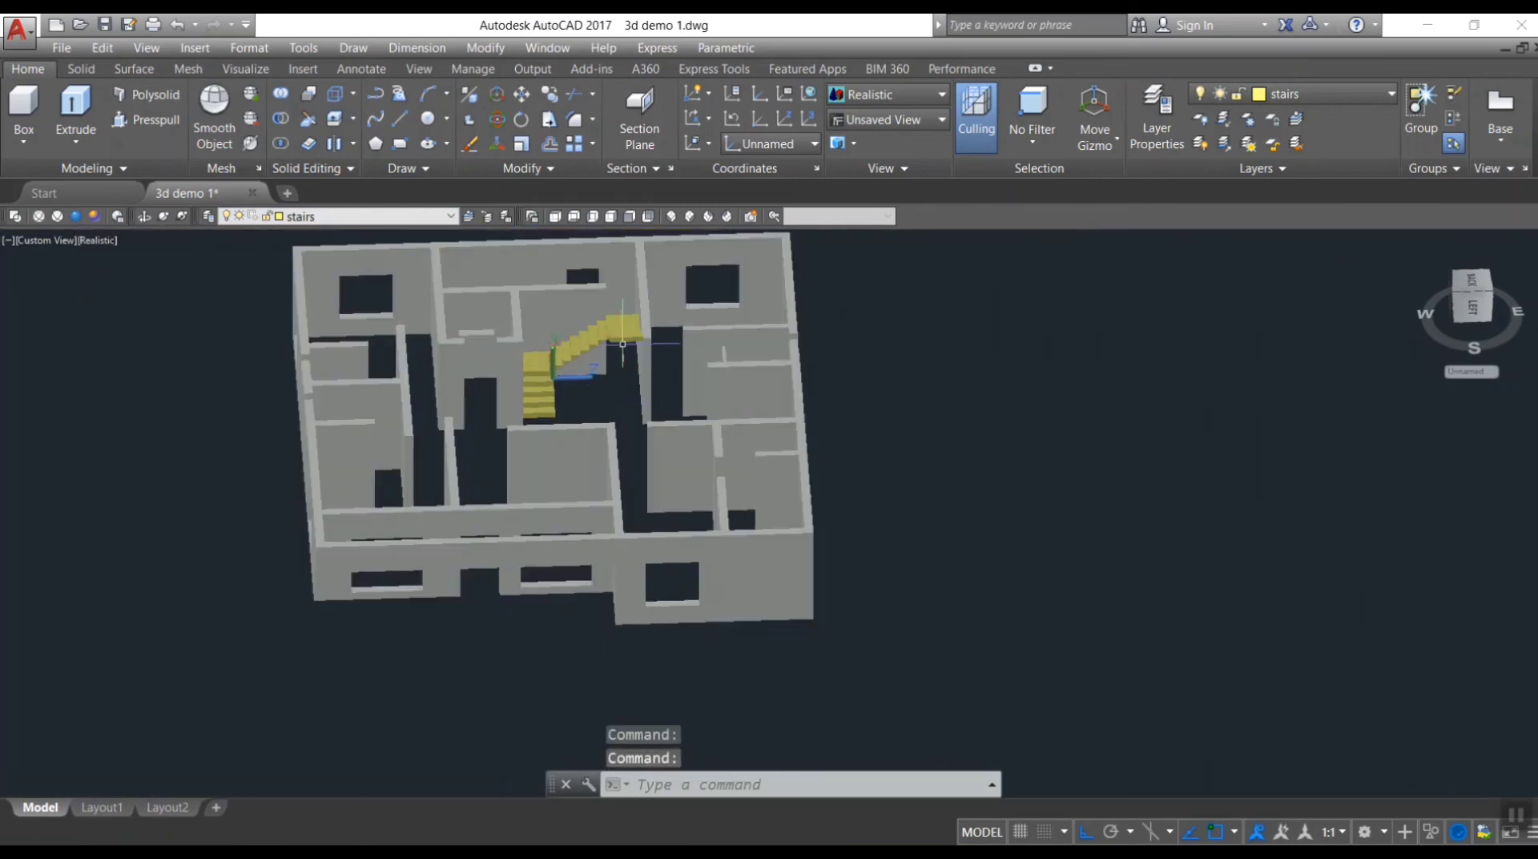
pyautogui.scroll(2, 621, 356)
pyautogui.scroll(3, 621, 355)
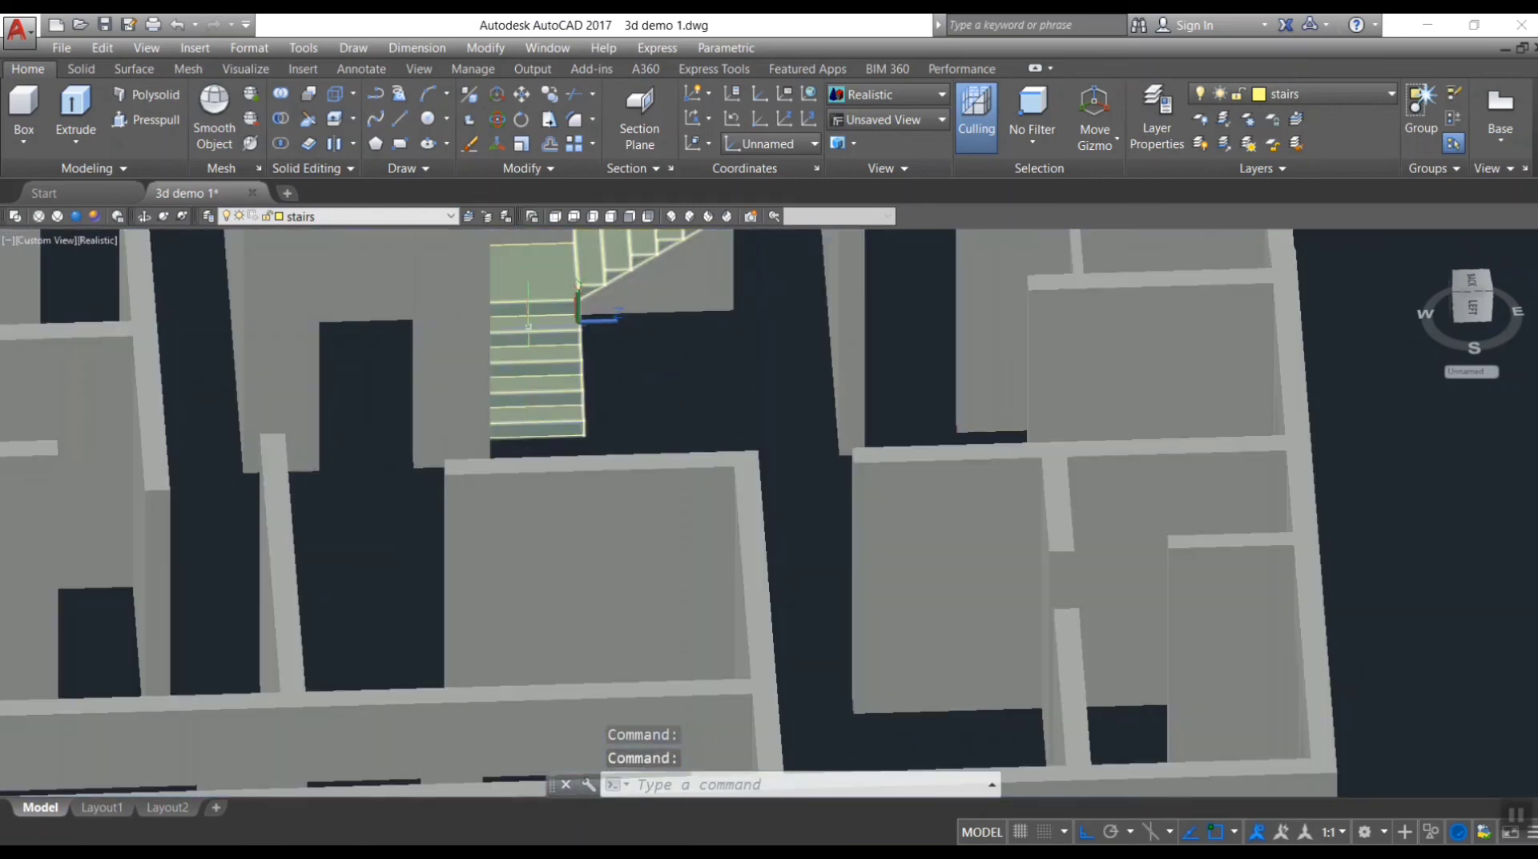
pyautogui.scroll(-3, 555, 234)
pyautogui.scroll(-3, 646, 248)
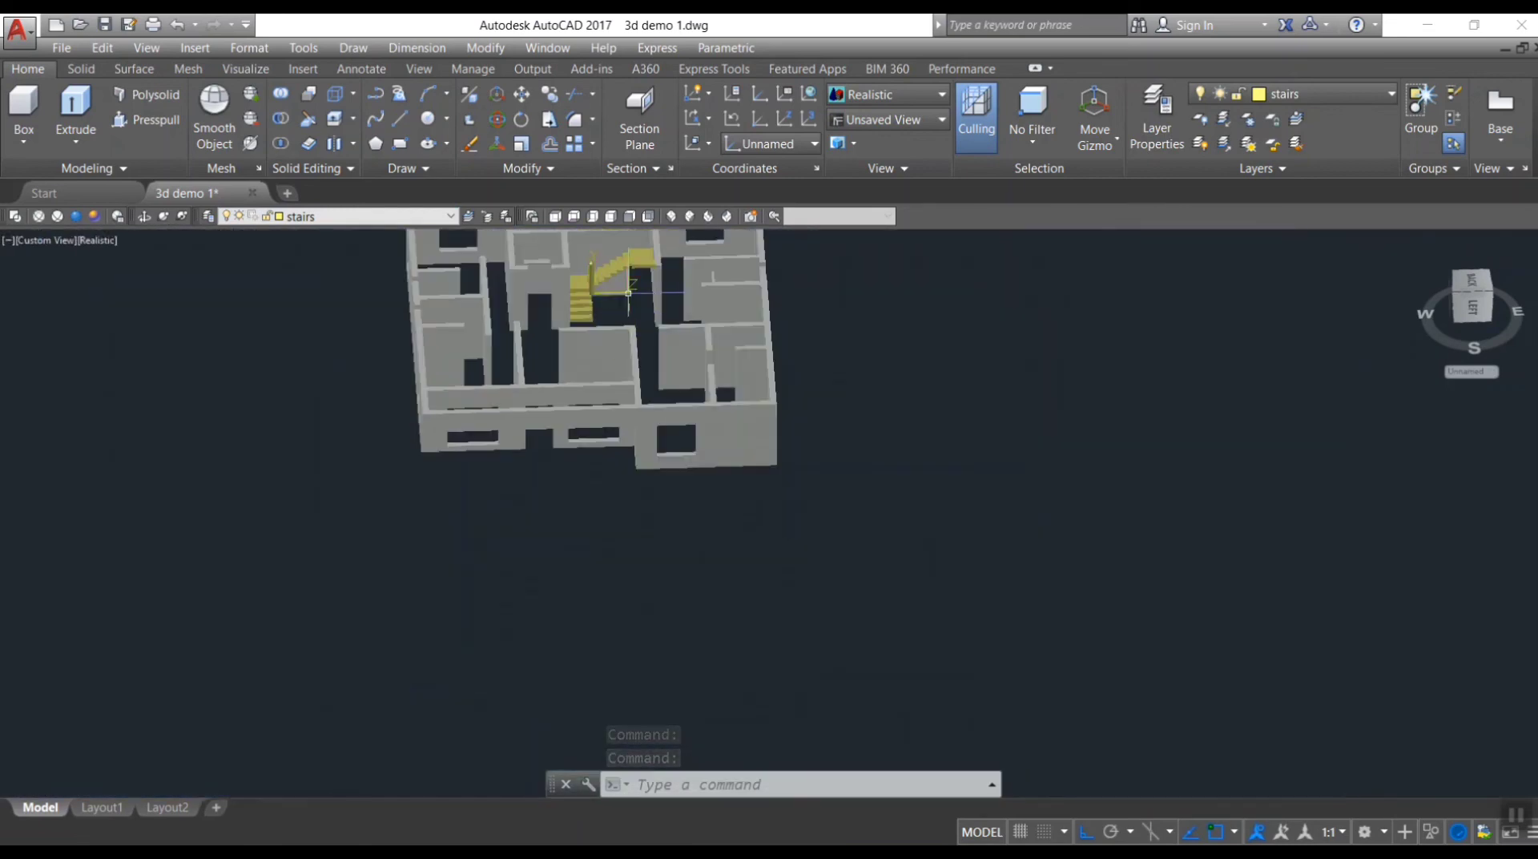
pyautogui.scroll(5, 615, 343)
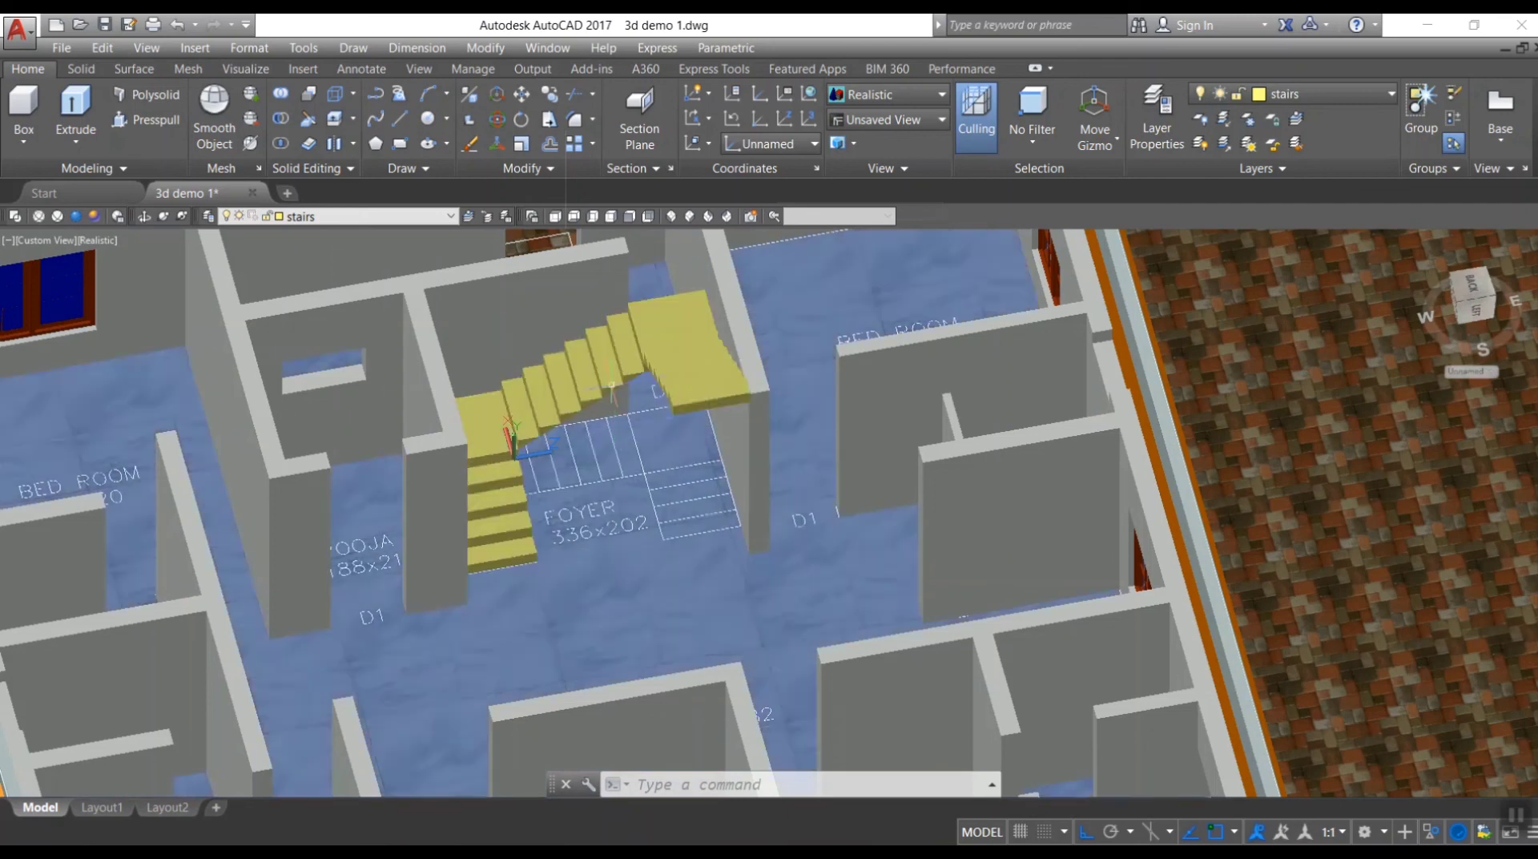
pyautogui.scroll(3, 617, 368)
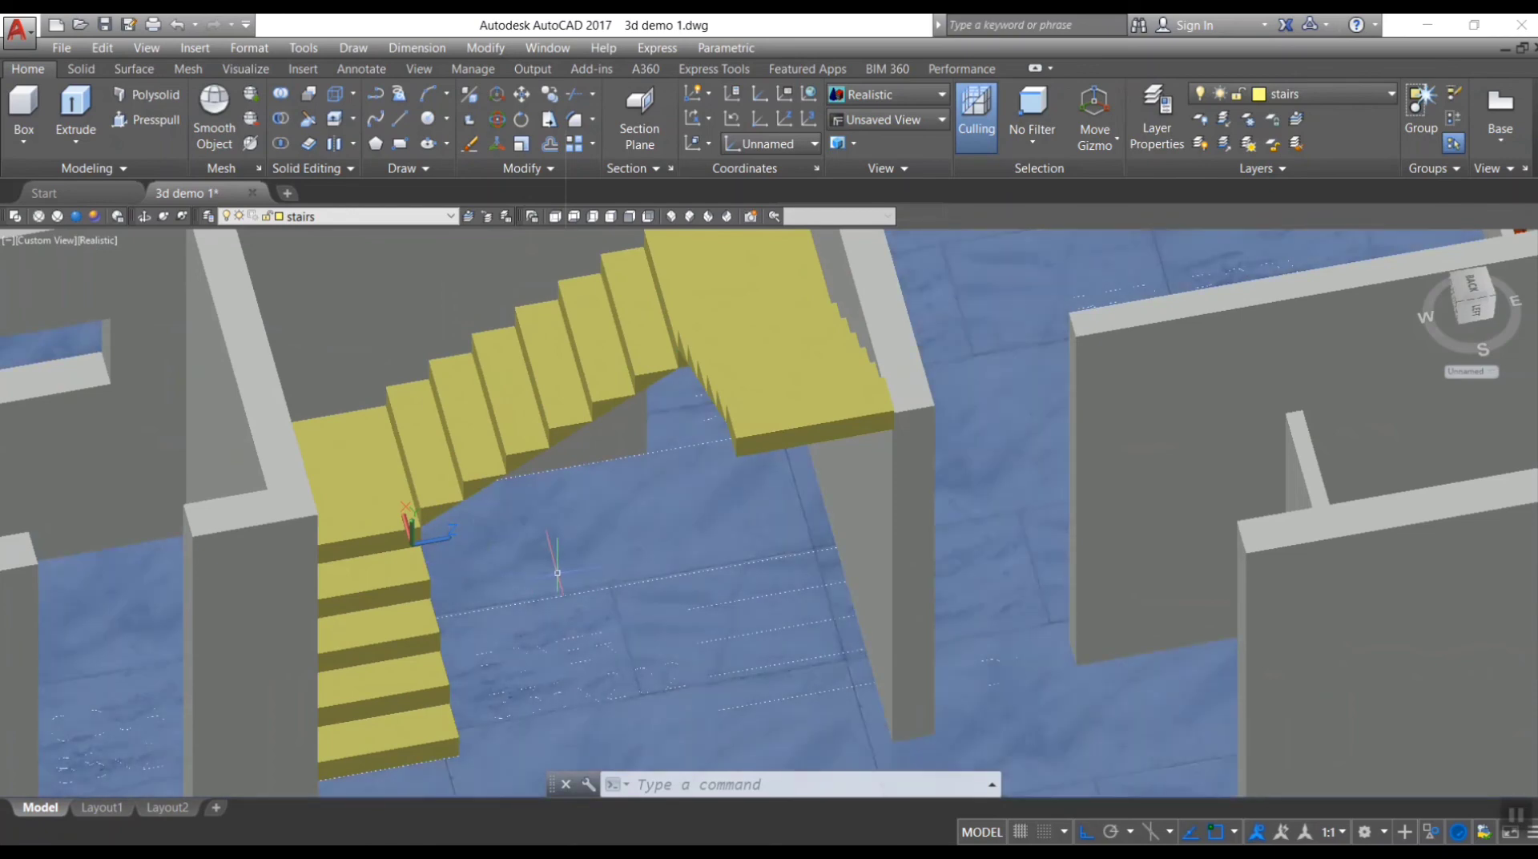
pyautogui.scroll(3, 408, 471)
pyautogui.click(623, 735)
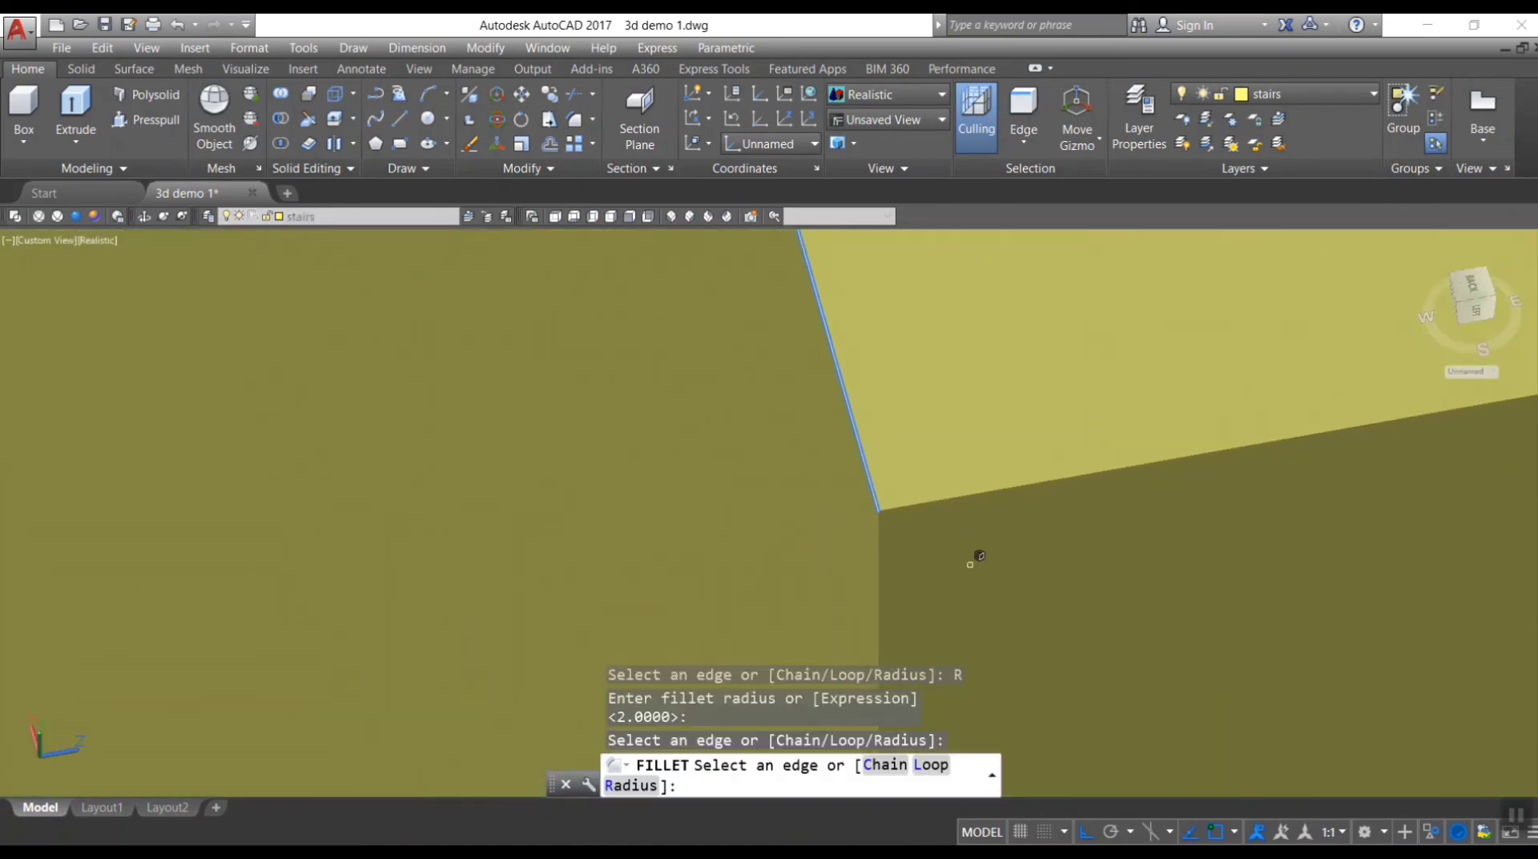
# - Finish rounding the two stair edges and render the current view with RR
pyautogui.press('Return')
pyautogui.scroll(-2, 907, 540)
pyautogui.scroll(-2, 906, 540)
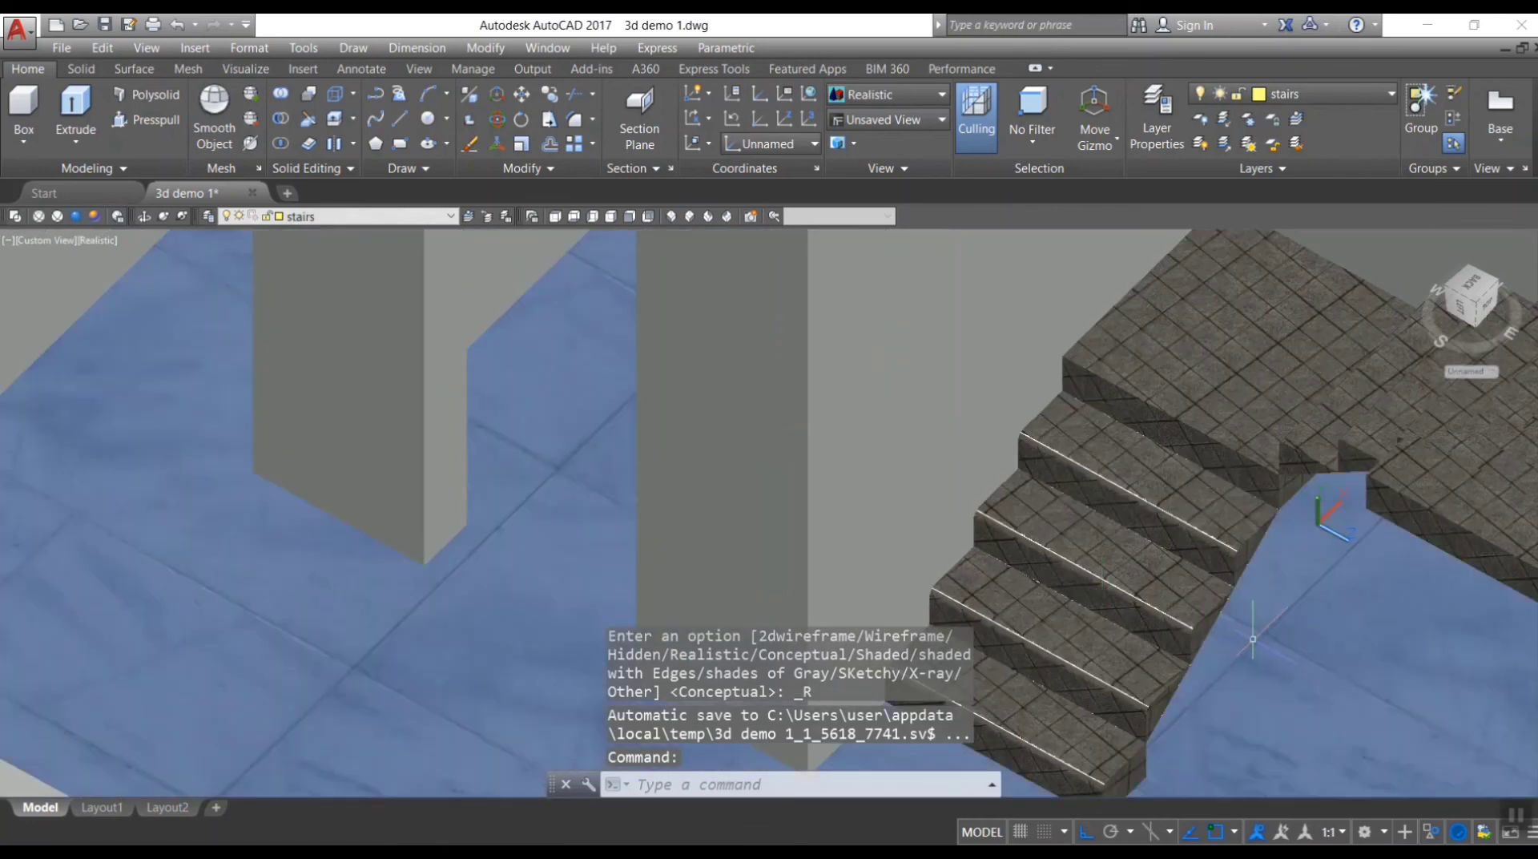
pyautogui.write('rr')
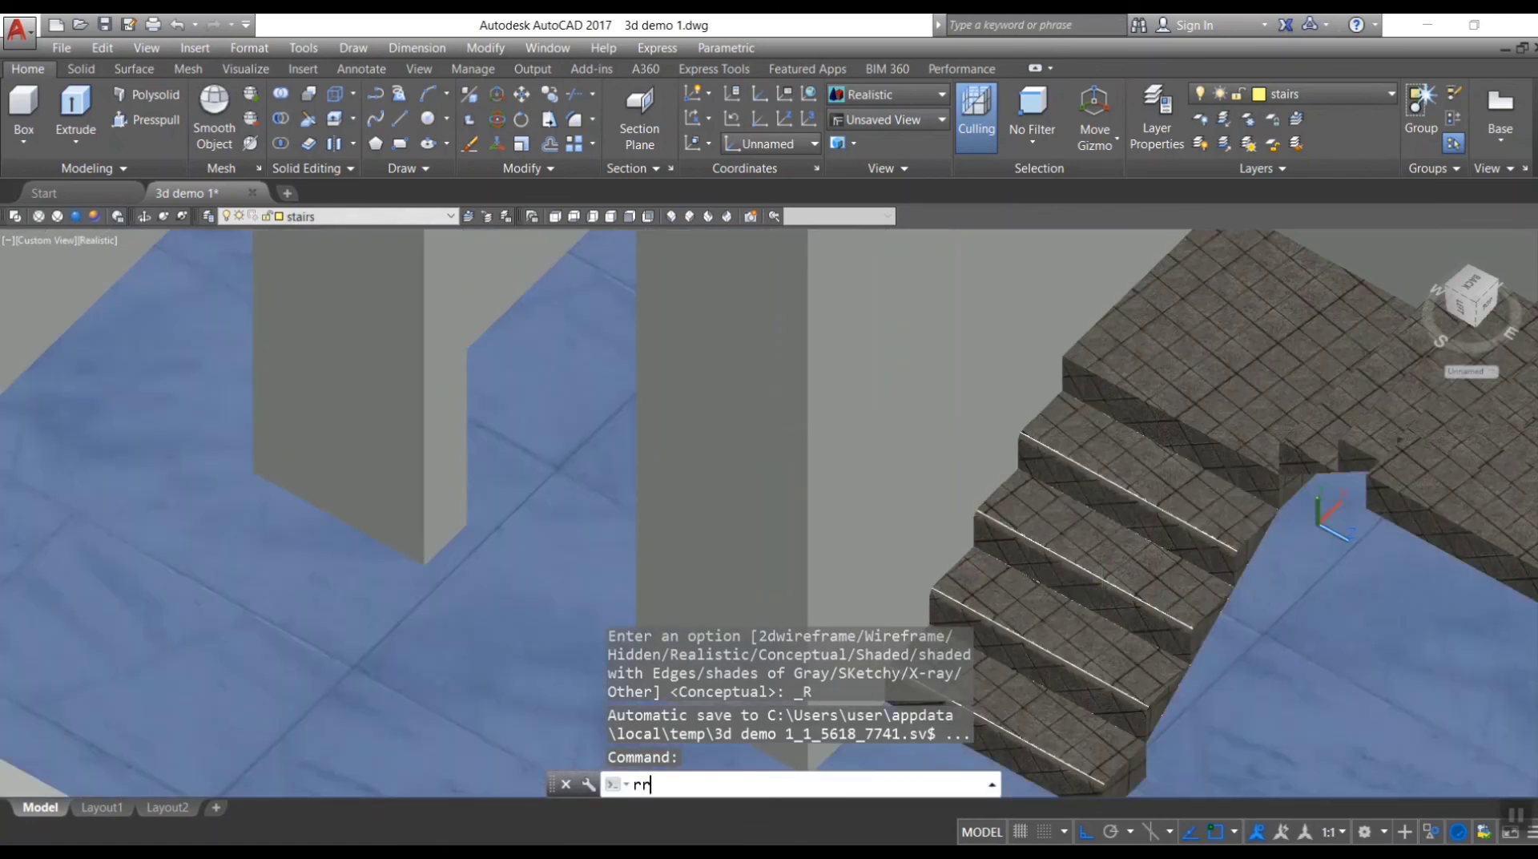
pyautogui.press('Return')
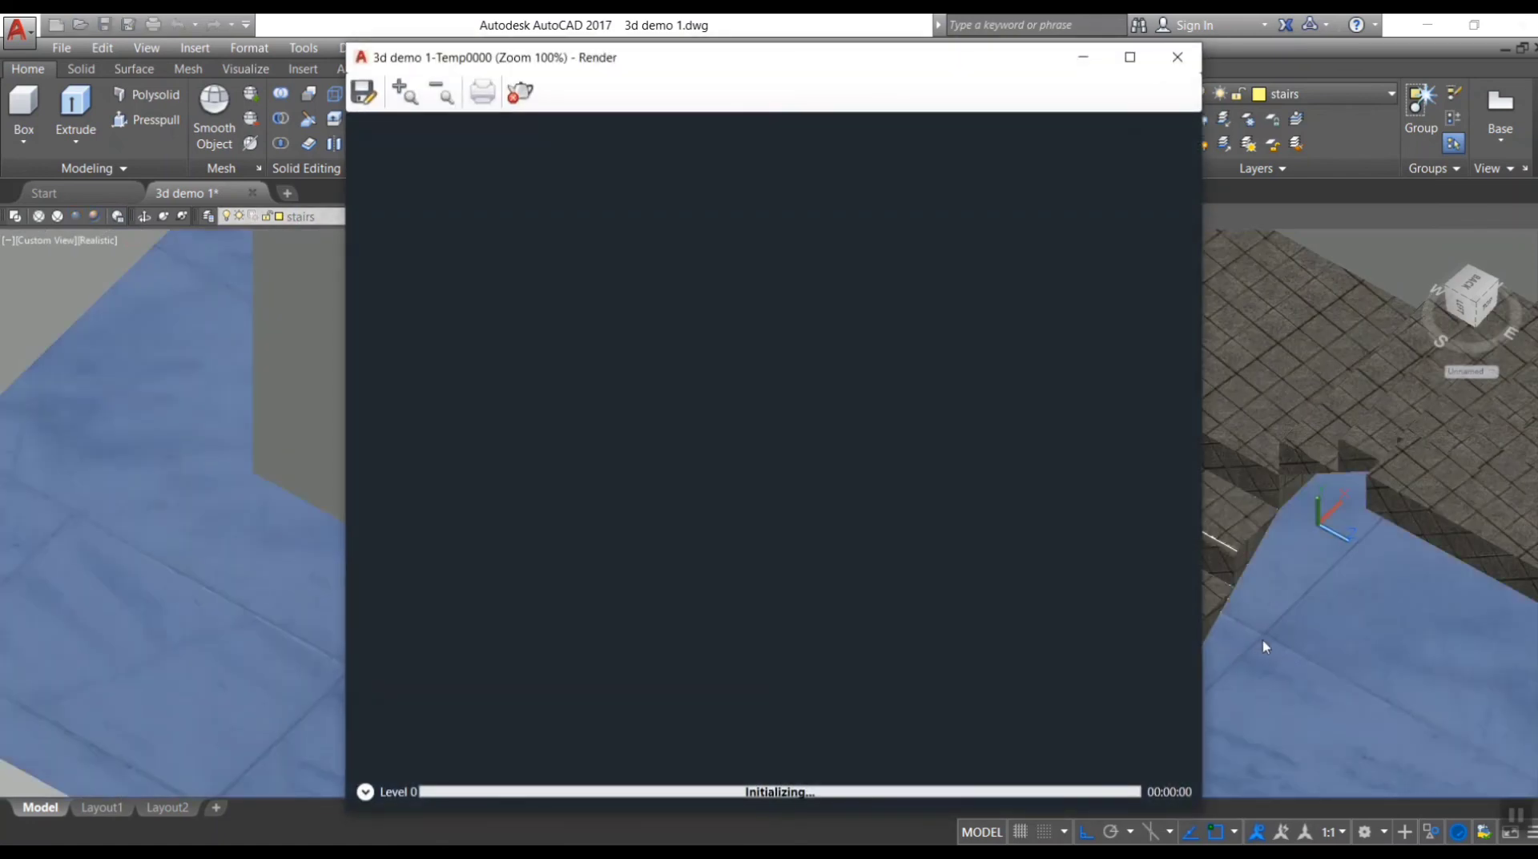